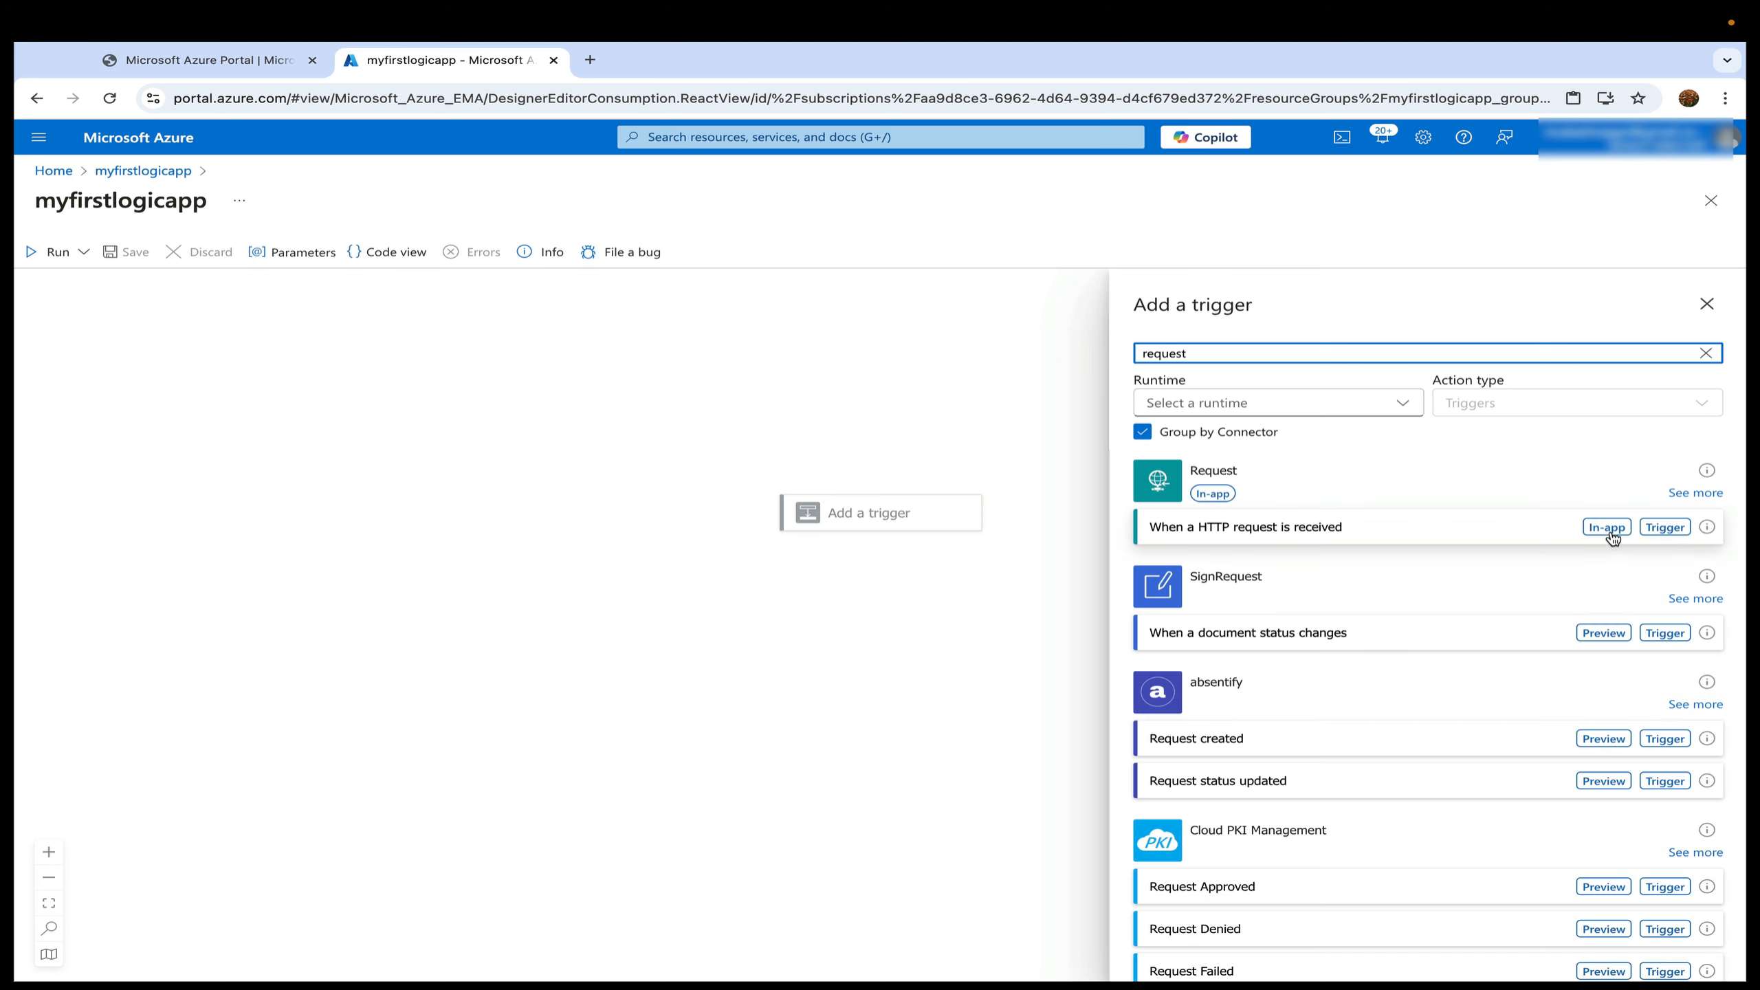
Add the HTTP request trigger with an array JSON schema requiring integer employeeNumber and string name and department, and save the workflow.
click(1610, 529)
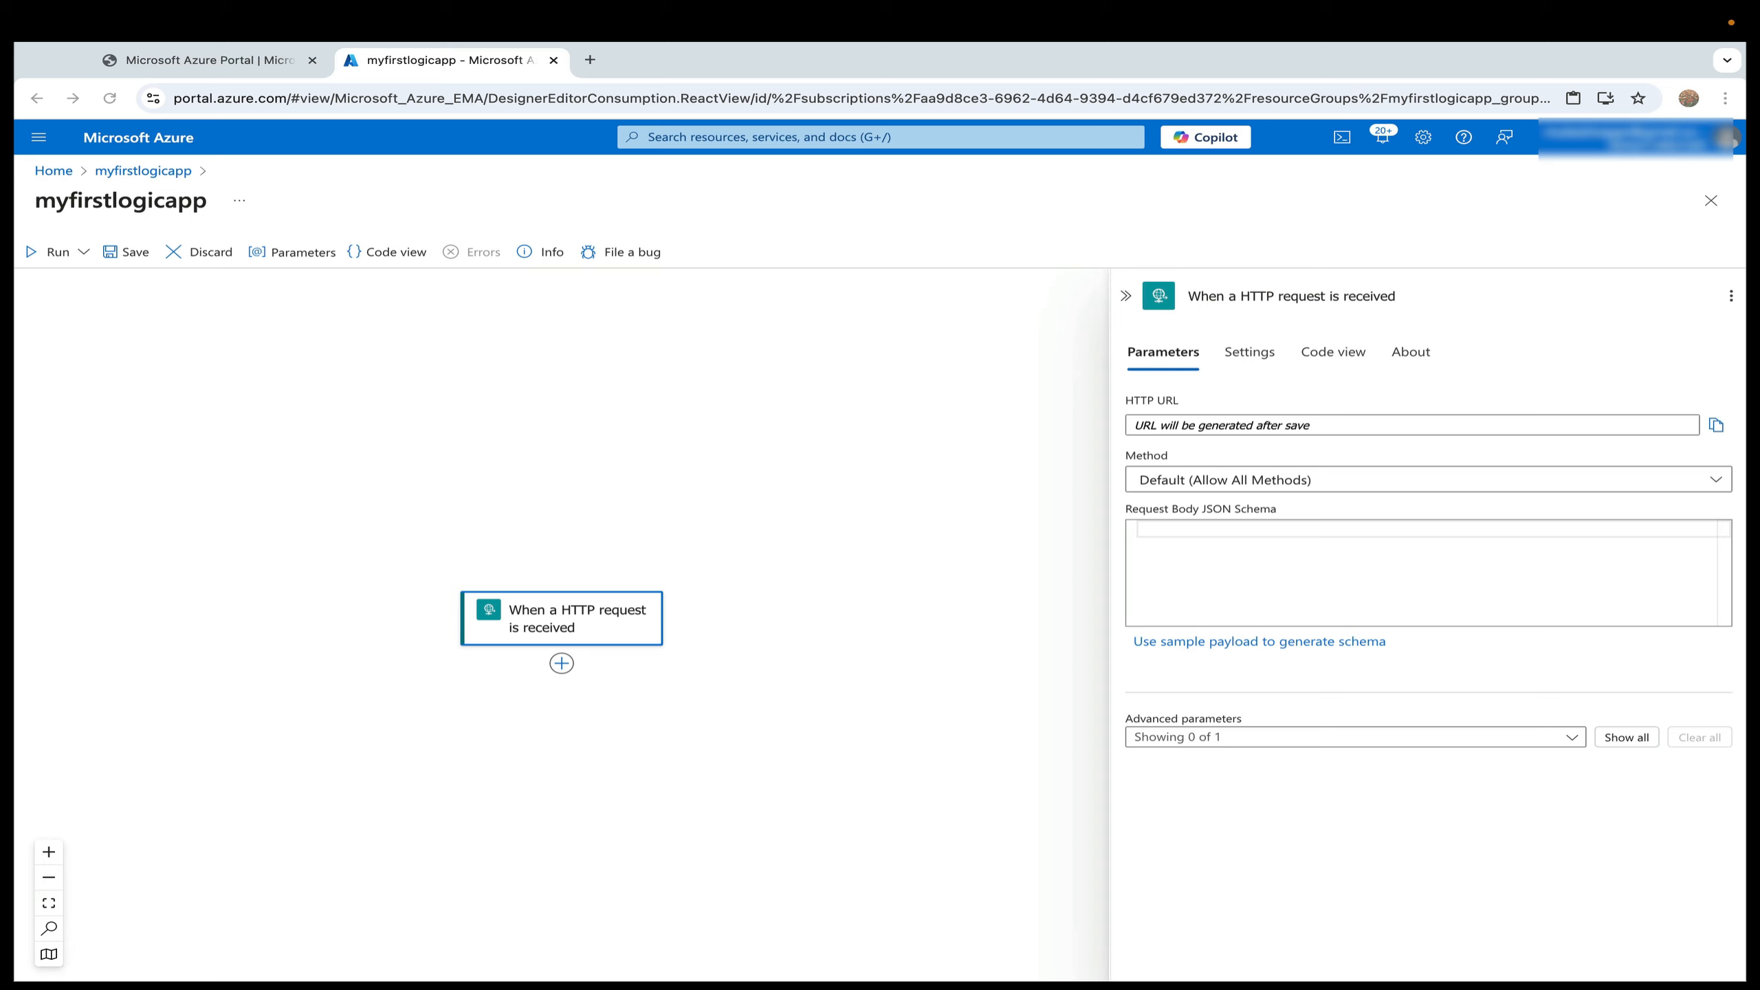
click(1176, 541)
text({     "type": "array",     "items": {         "type": "object",         "properties": {             "employeeNumber": {                 "type": "integer"             },             "name": {                 "type": "string"             },             "department": {                 "type": "string"             }         },         "required": ["employeeNumber", "name", "department"]     } })
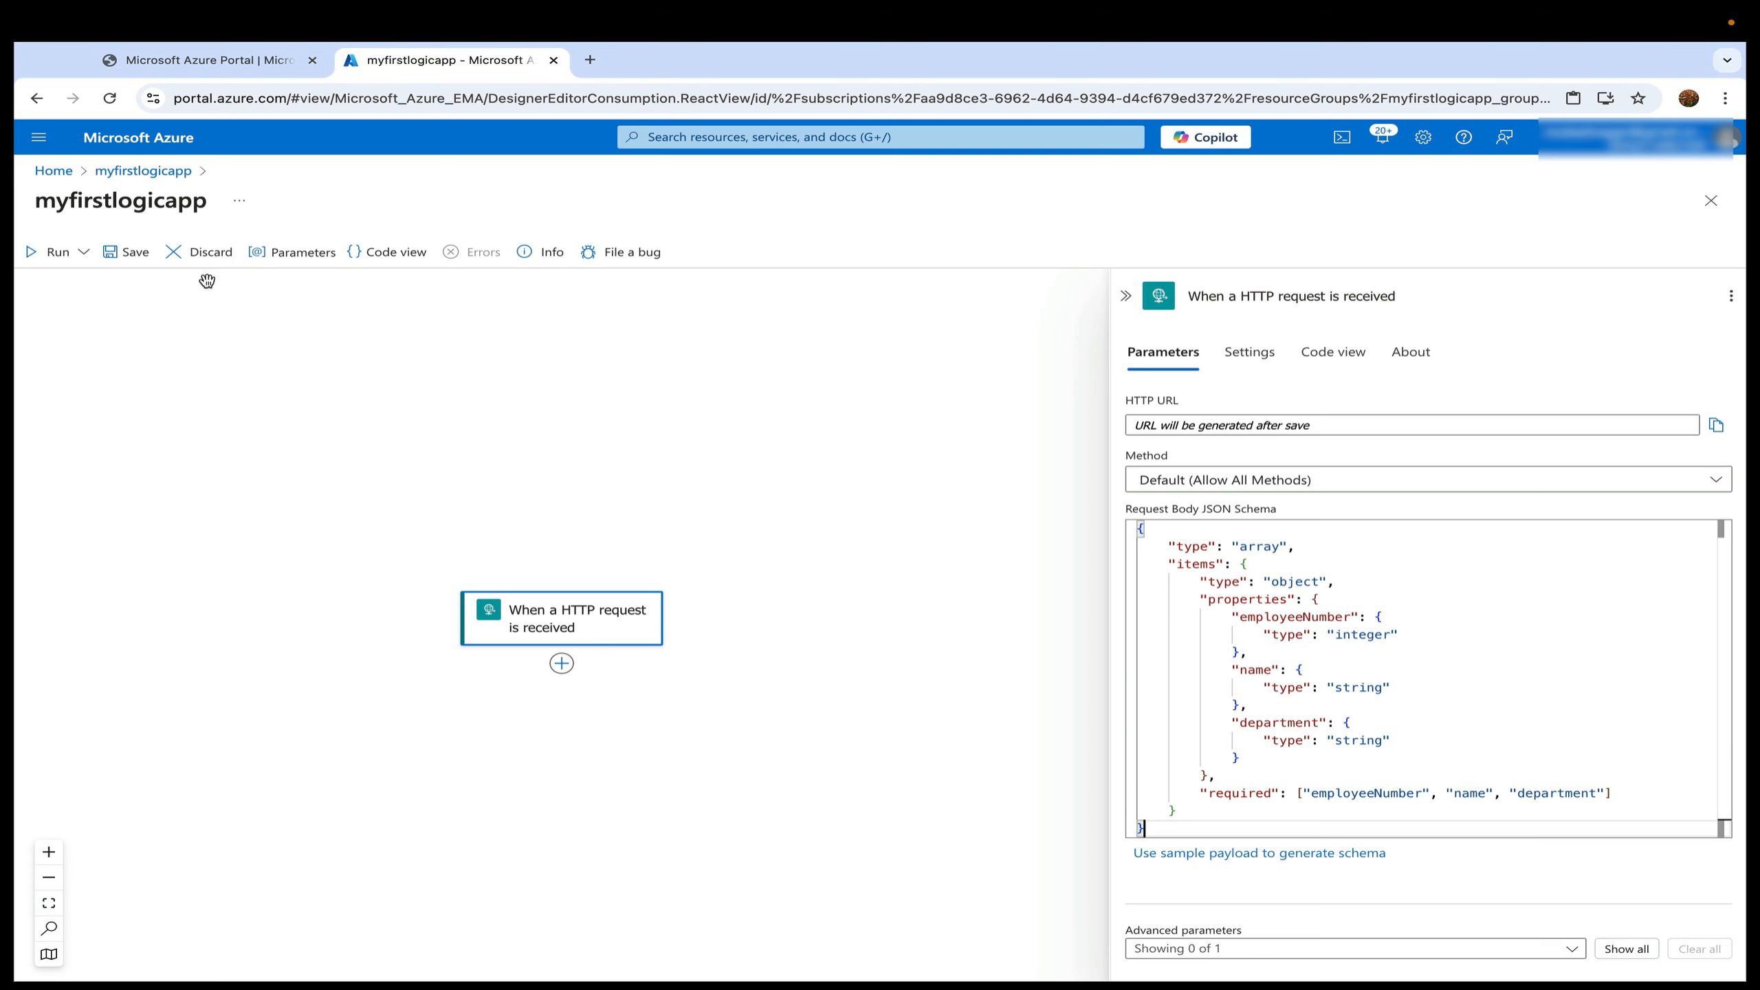
click(135, 260)
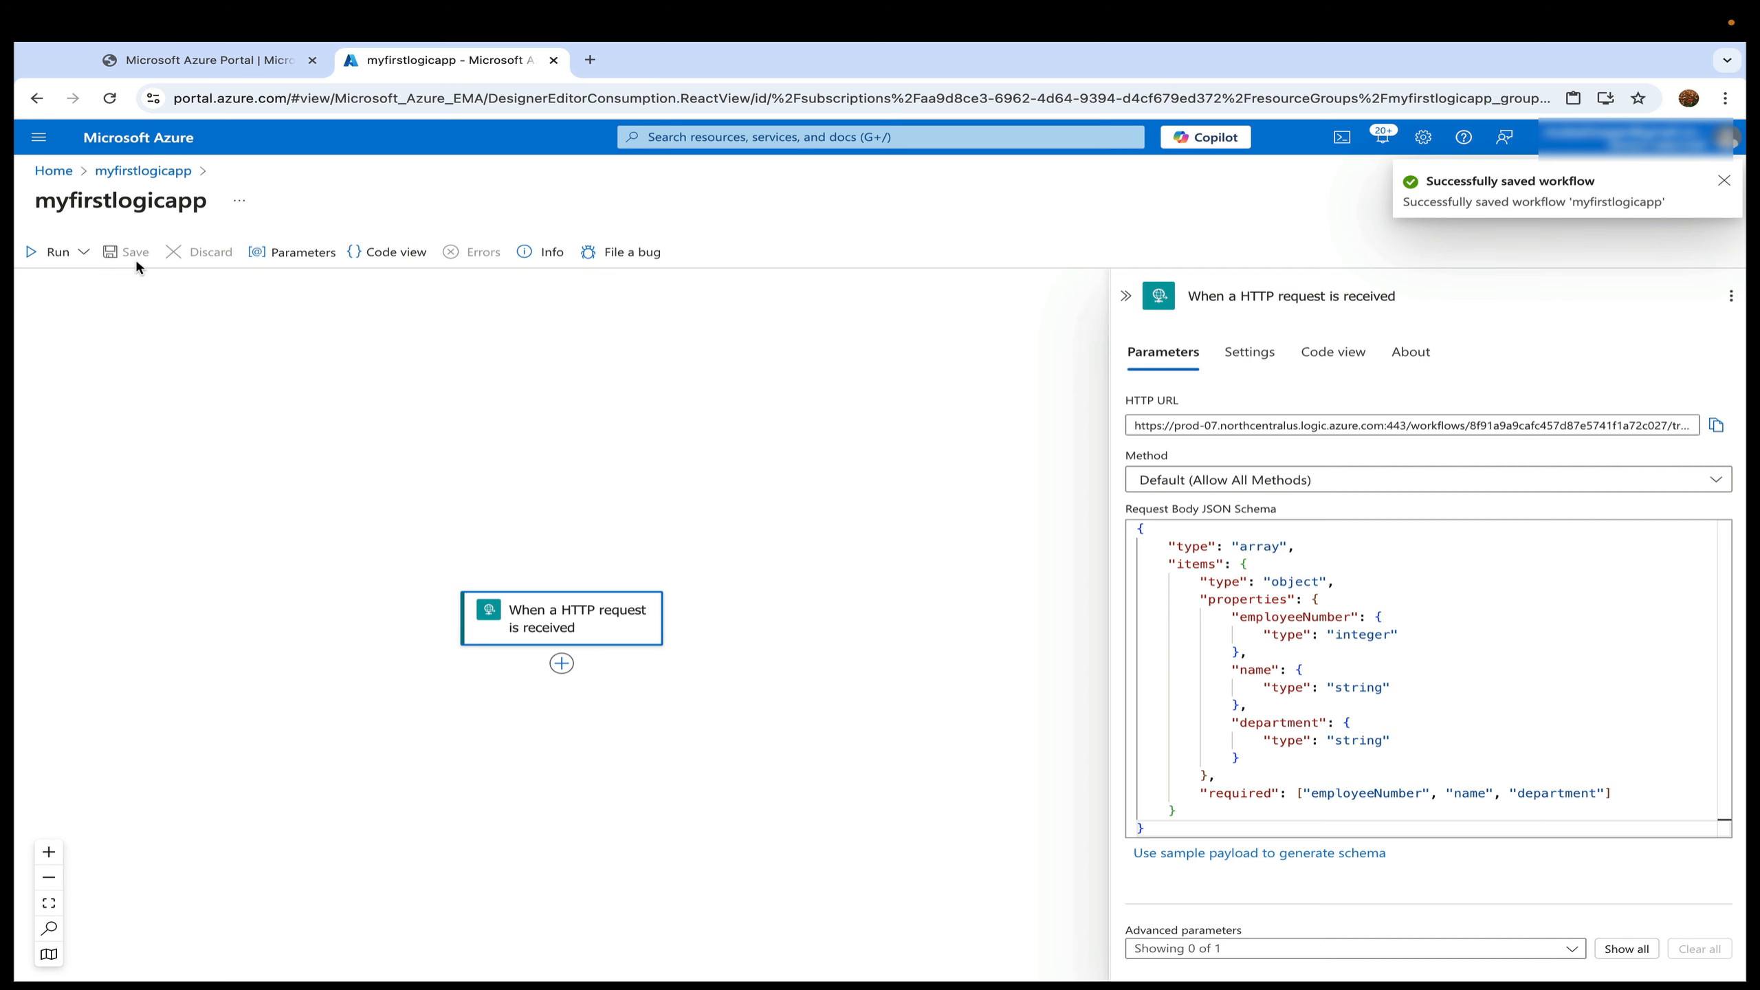
Add an Initialize variable action below the HTTP request trigger and title it Initialize LowEmployees.
click(561, 663)
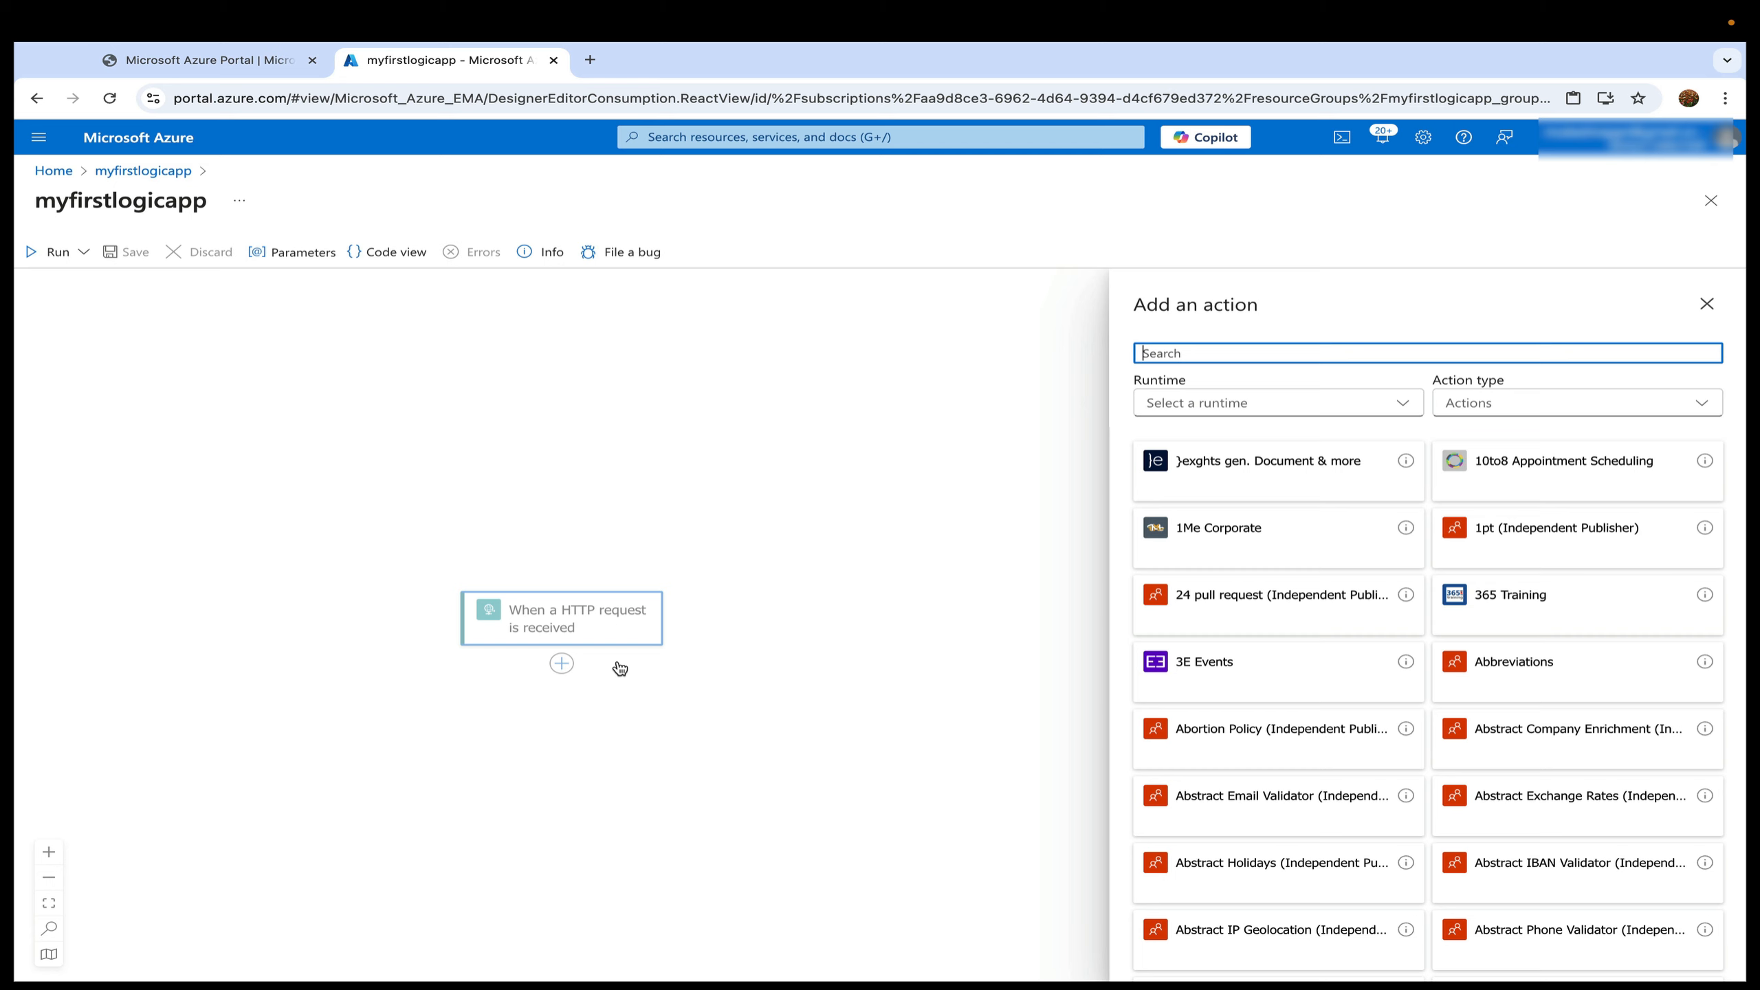
text(ini)
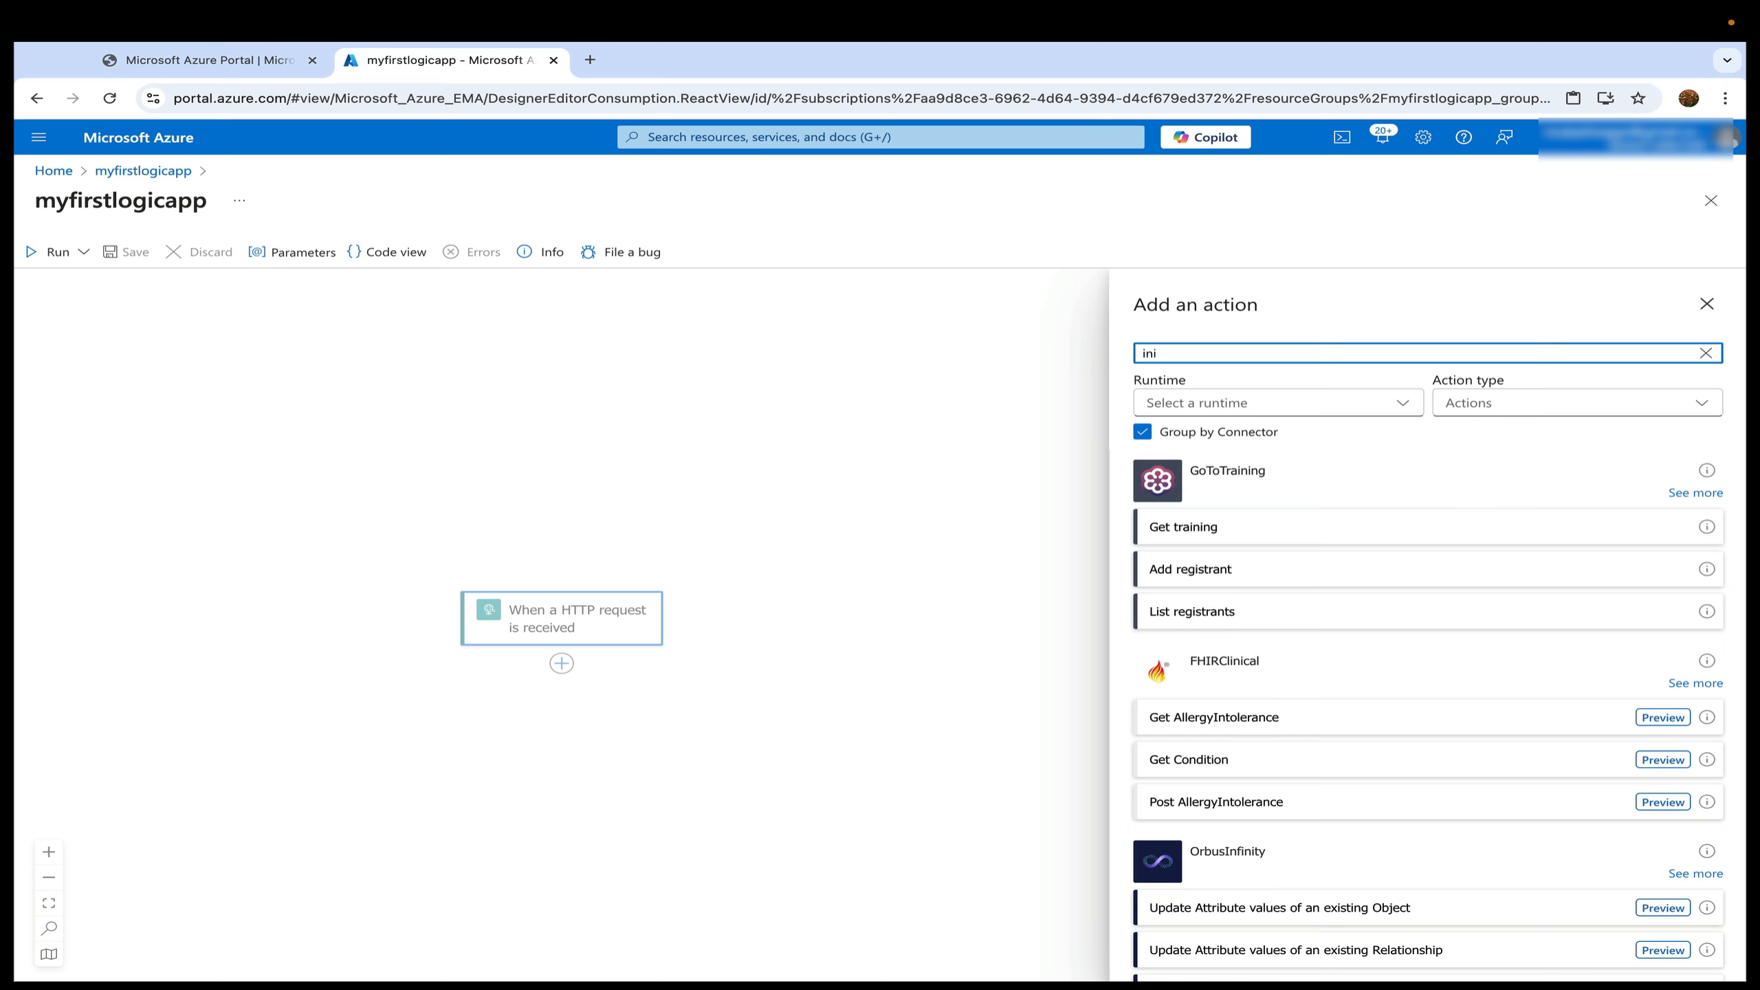
text(ti)
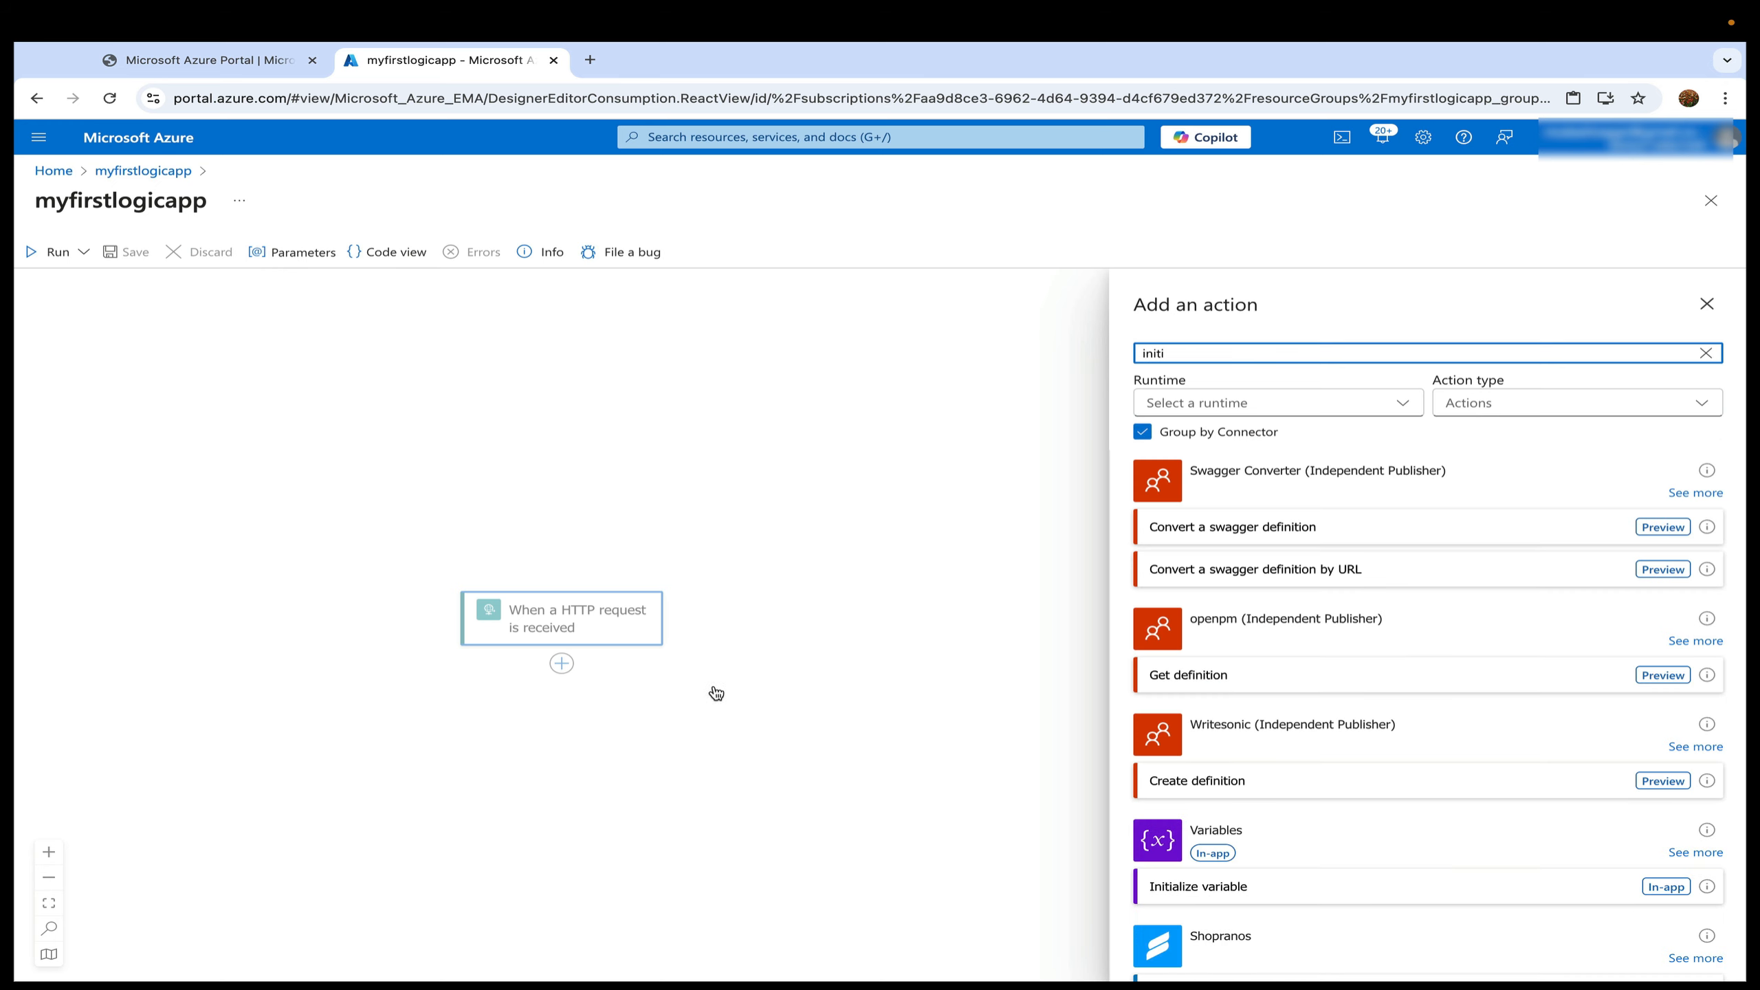
click(1671, 895)
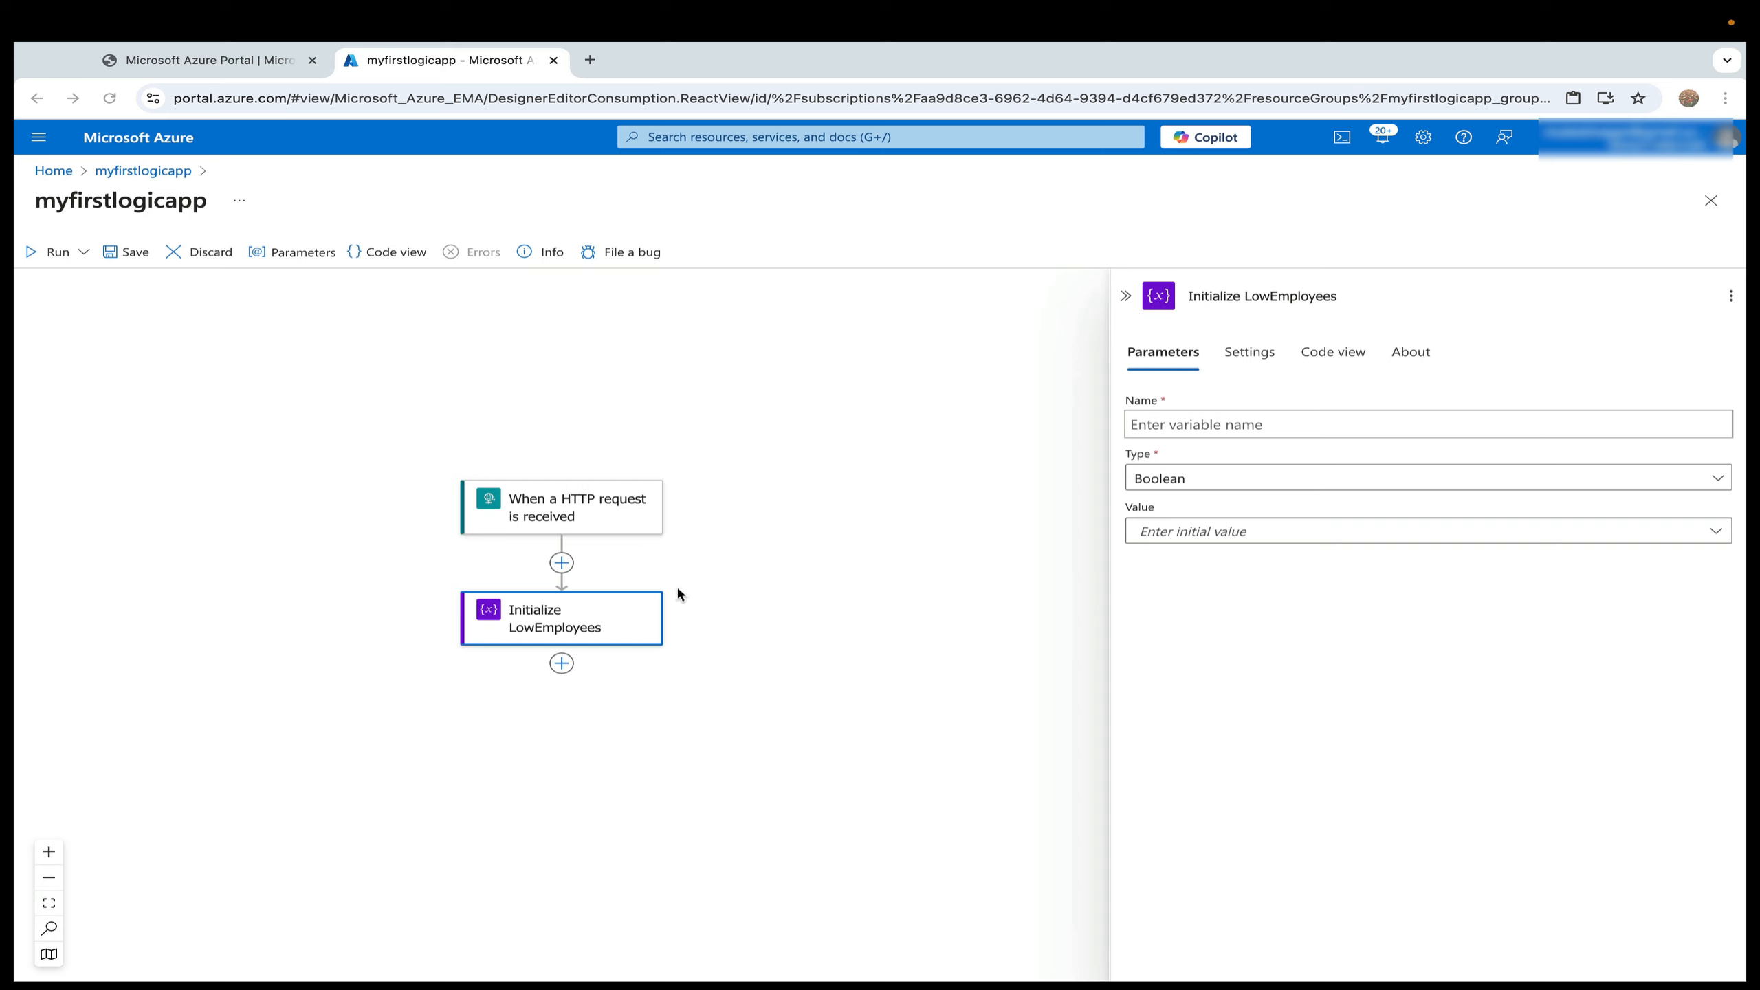
Name the variable LowEmployees by copying that word from the action's title.
double_click(1245, 299)
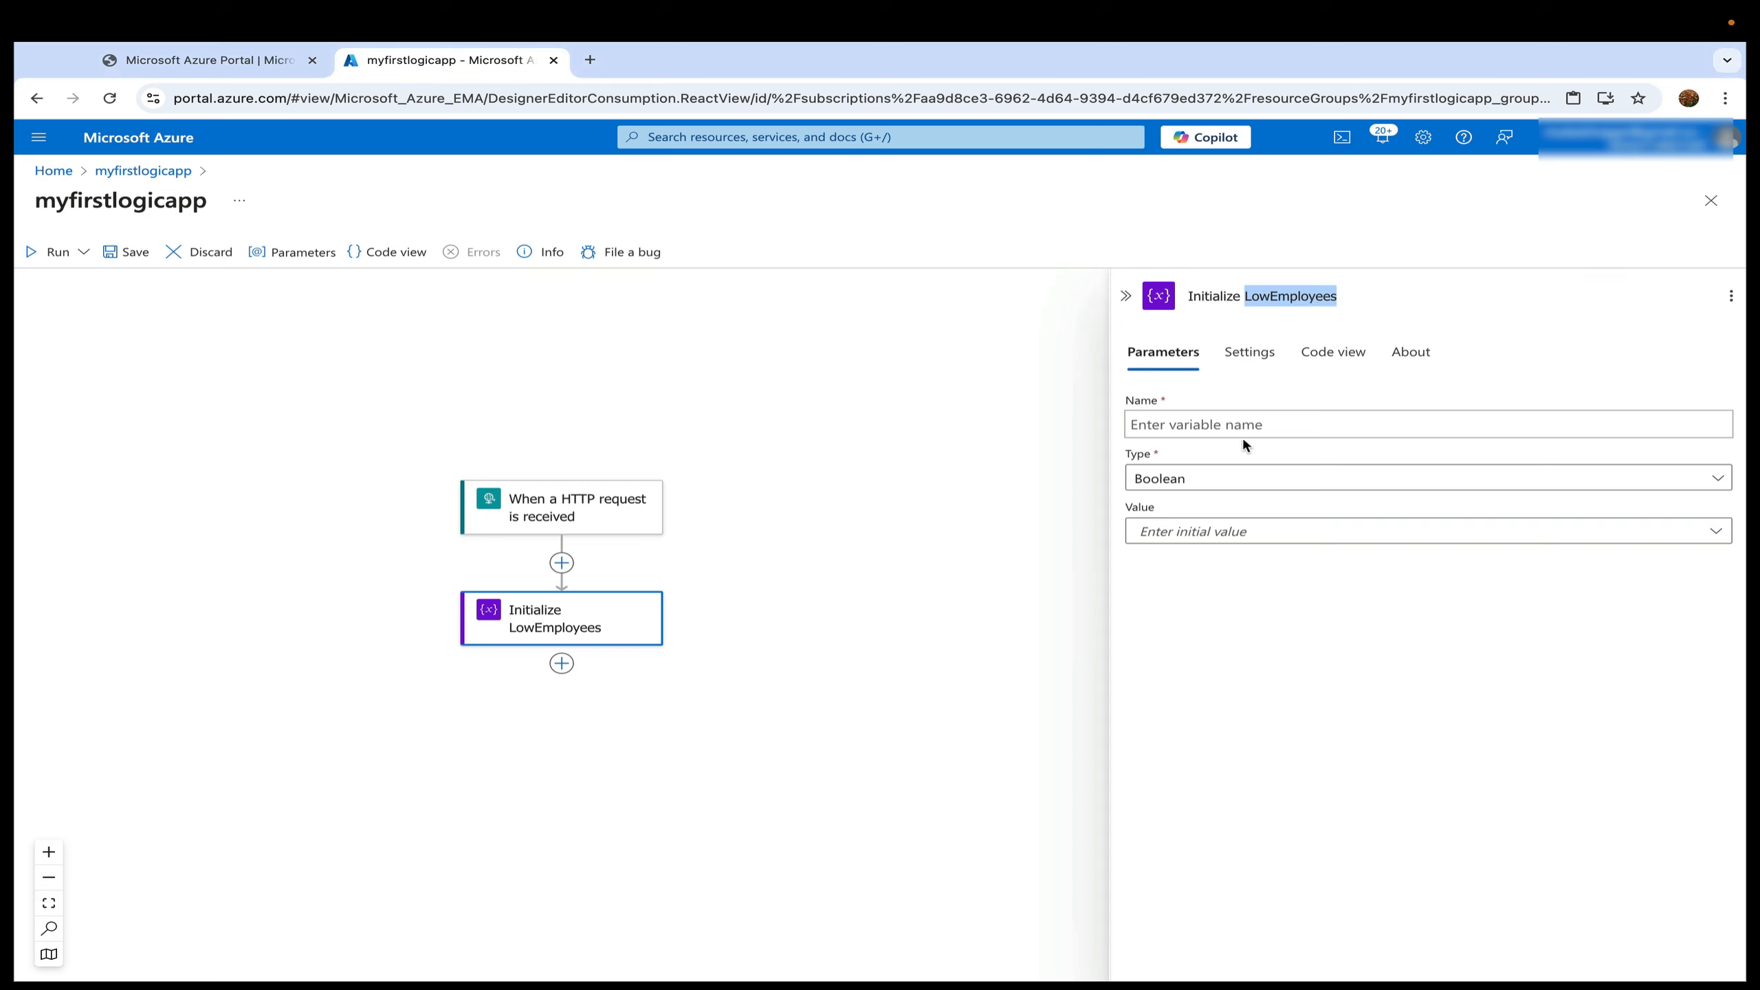
click(1263, 627)
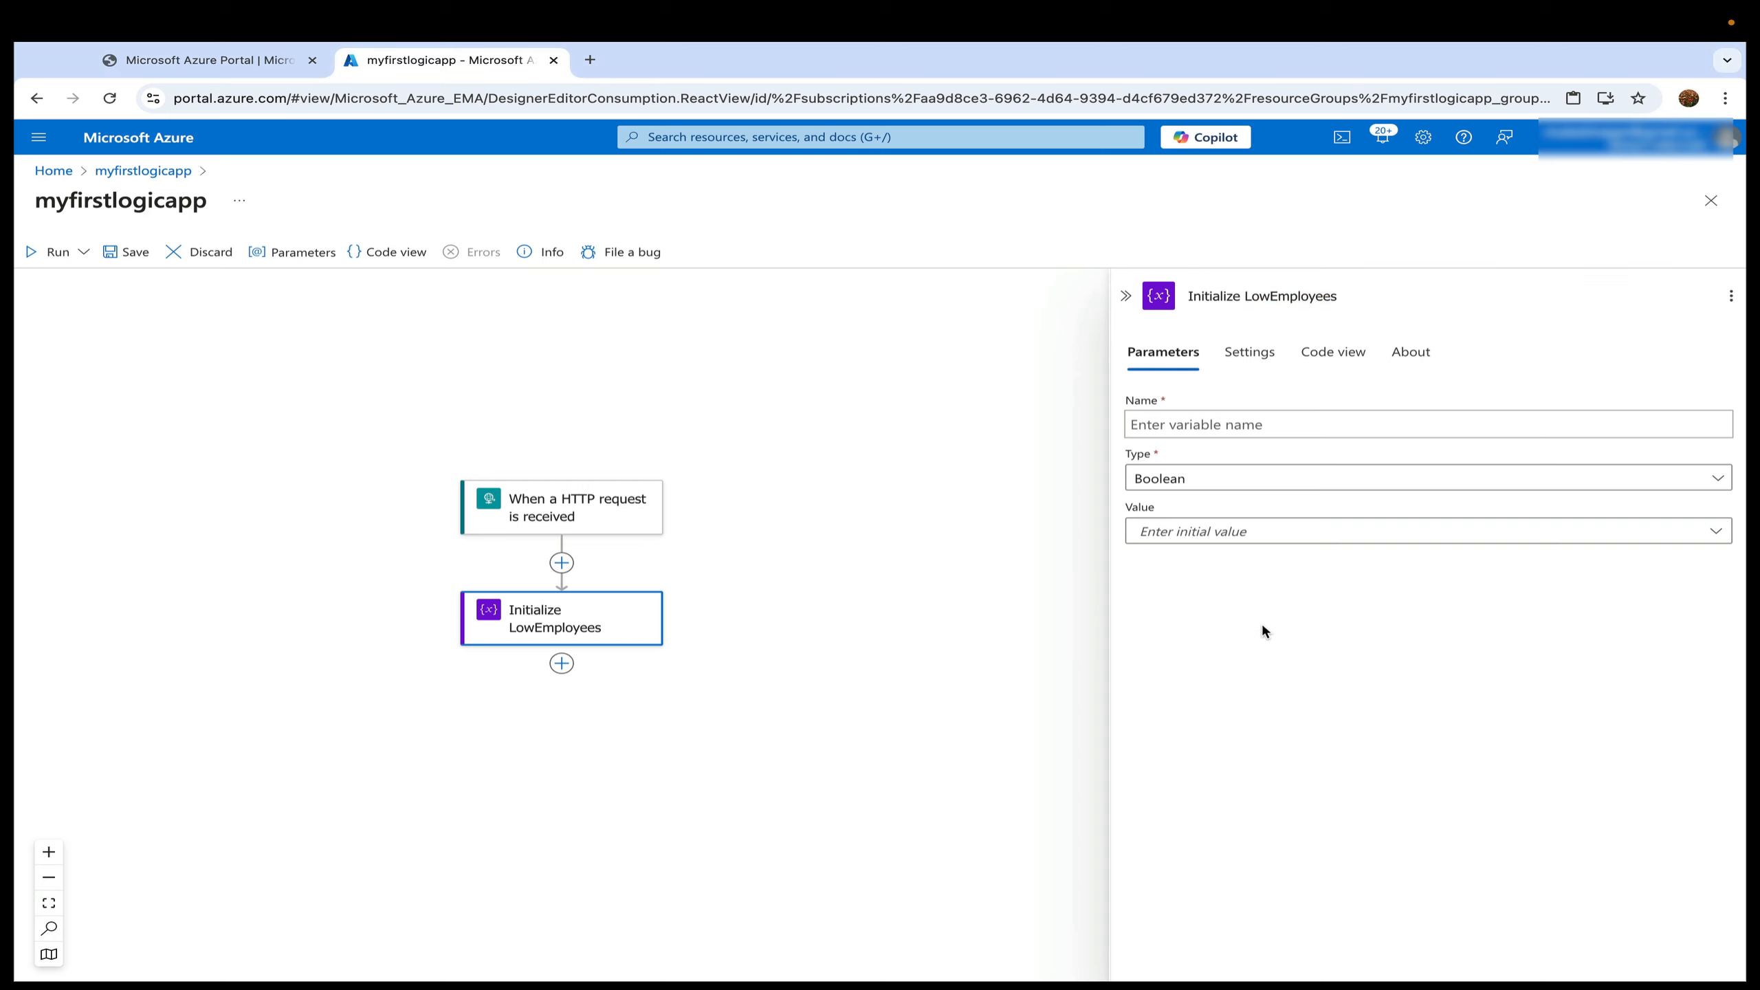
double_click(1279, 298)
key(ctrl+c)
click(1169, 424)
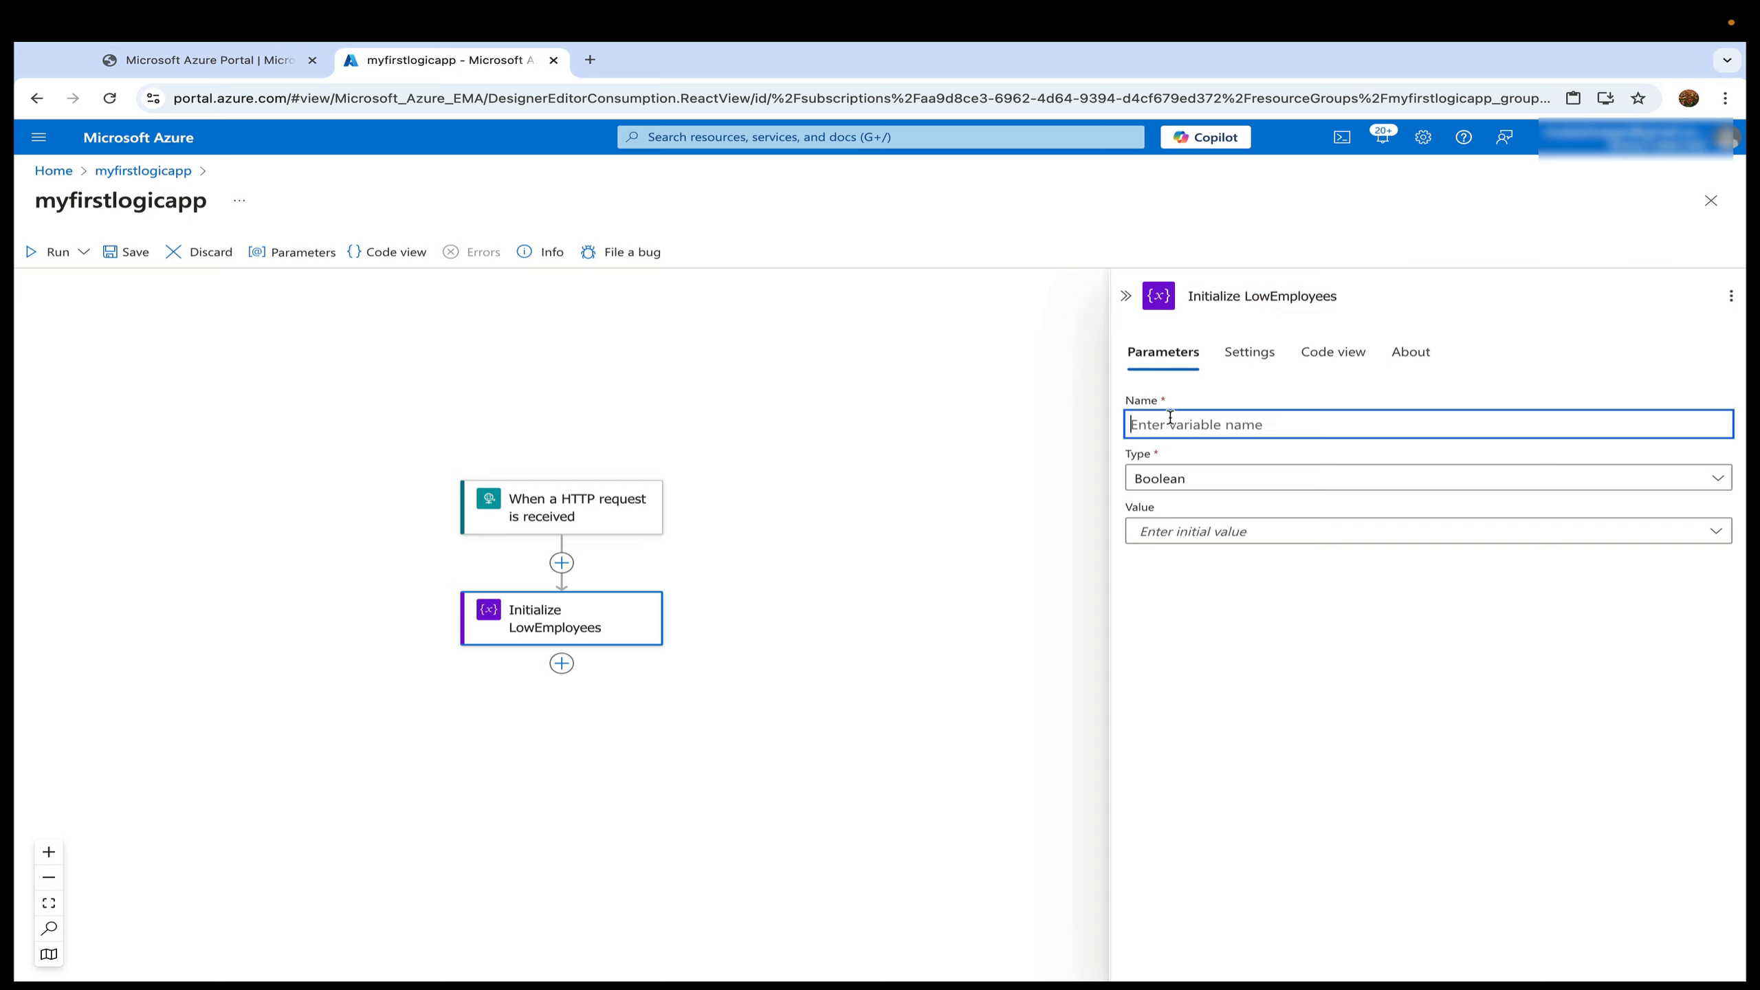
key(ctrl+v)
Set the LowEmployees variable's type to Array and its initial value to [].
click(1170, 479)
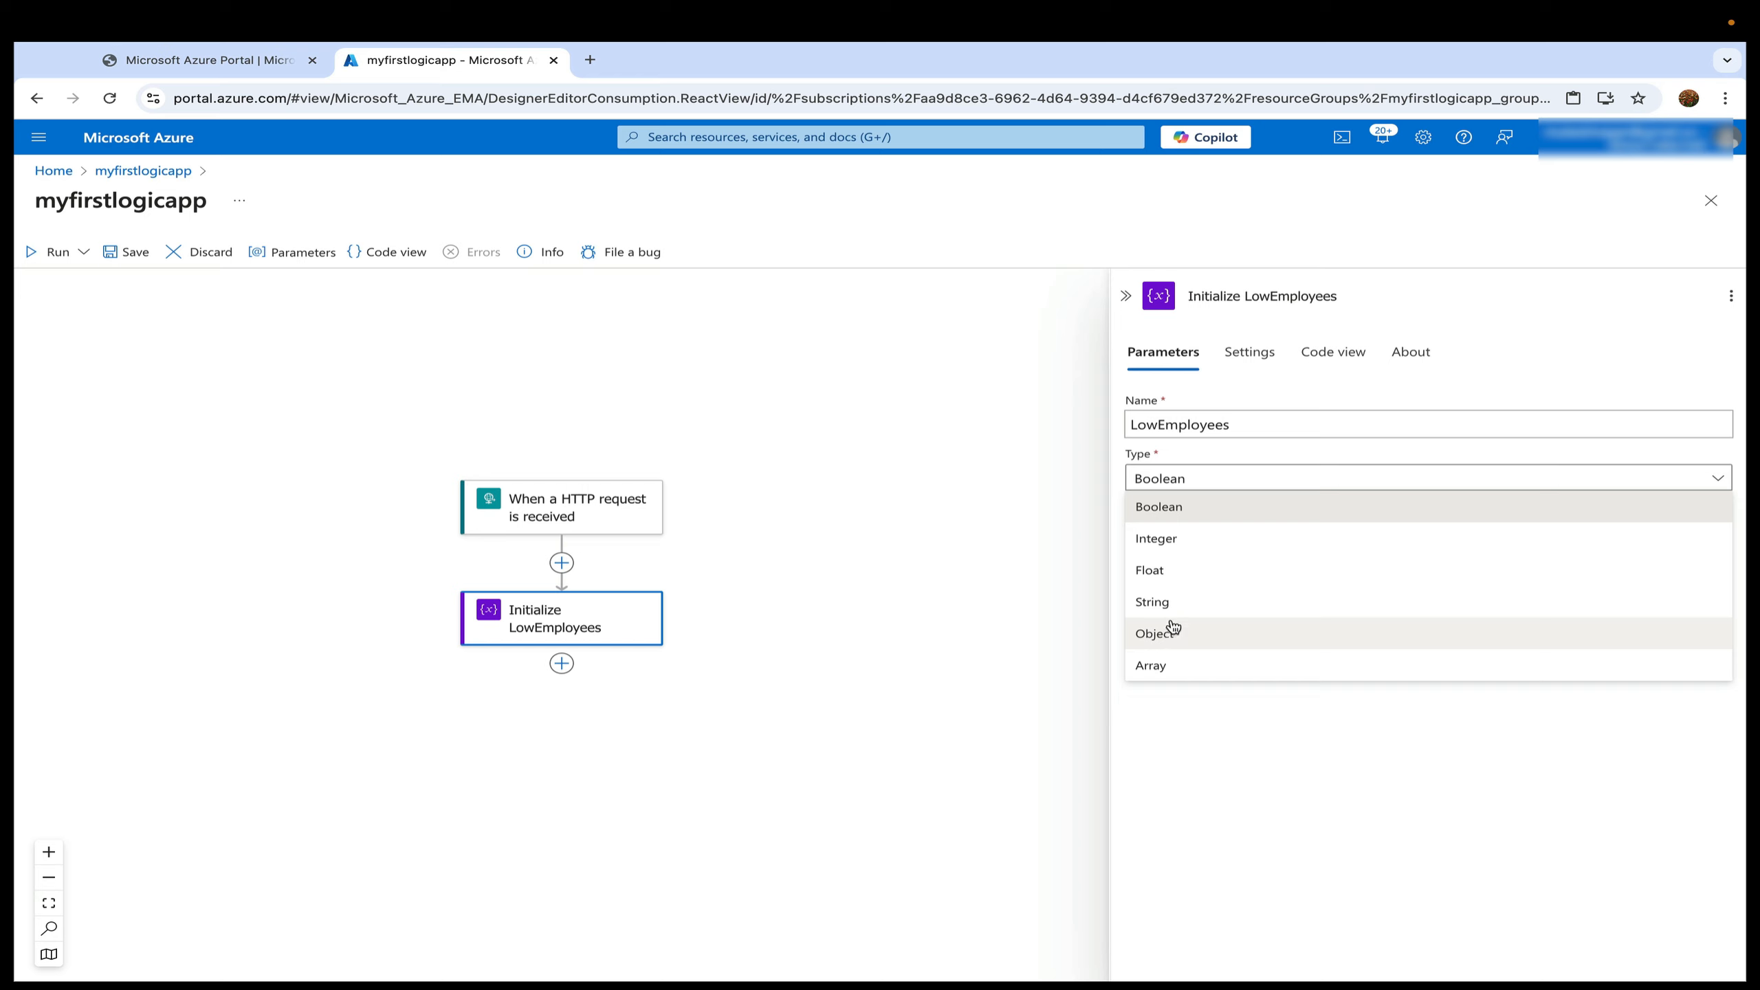
click(1168, 665)
click(1171, 529)
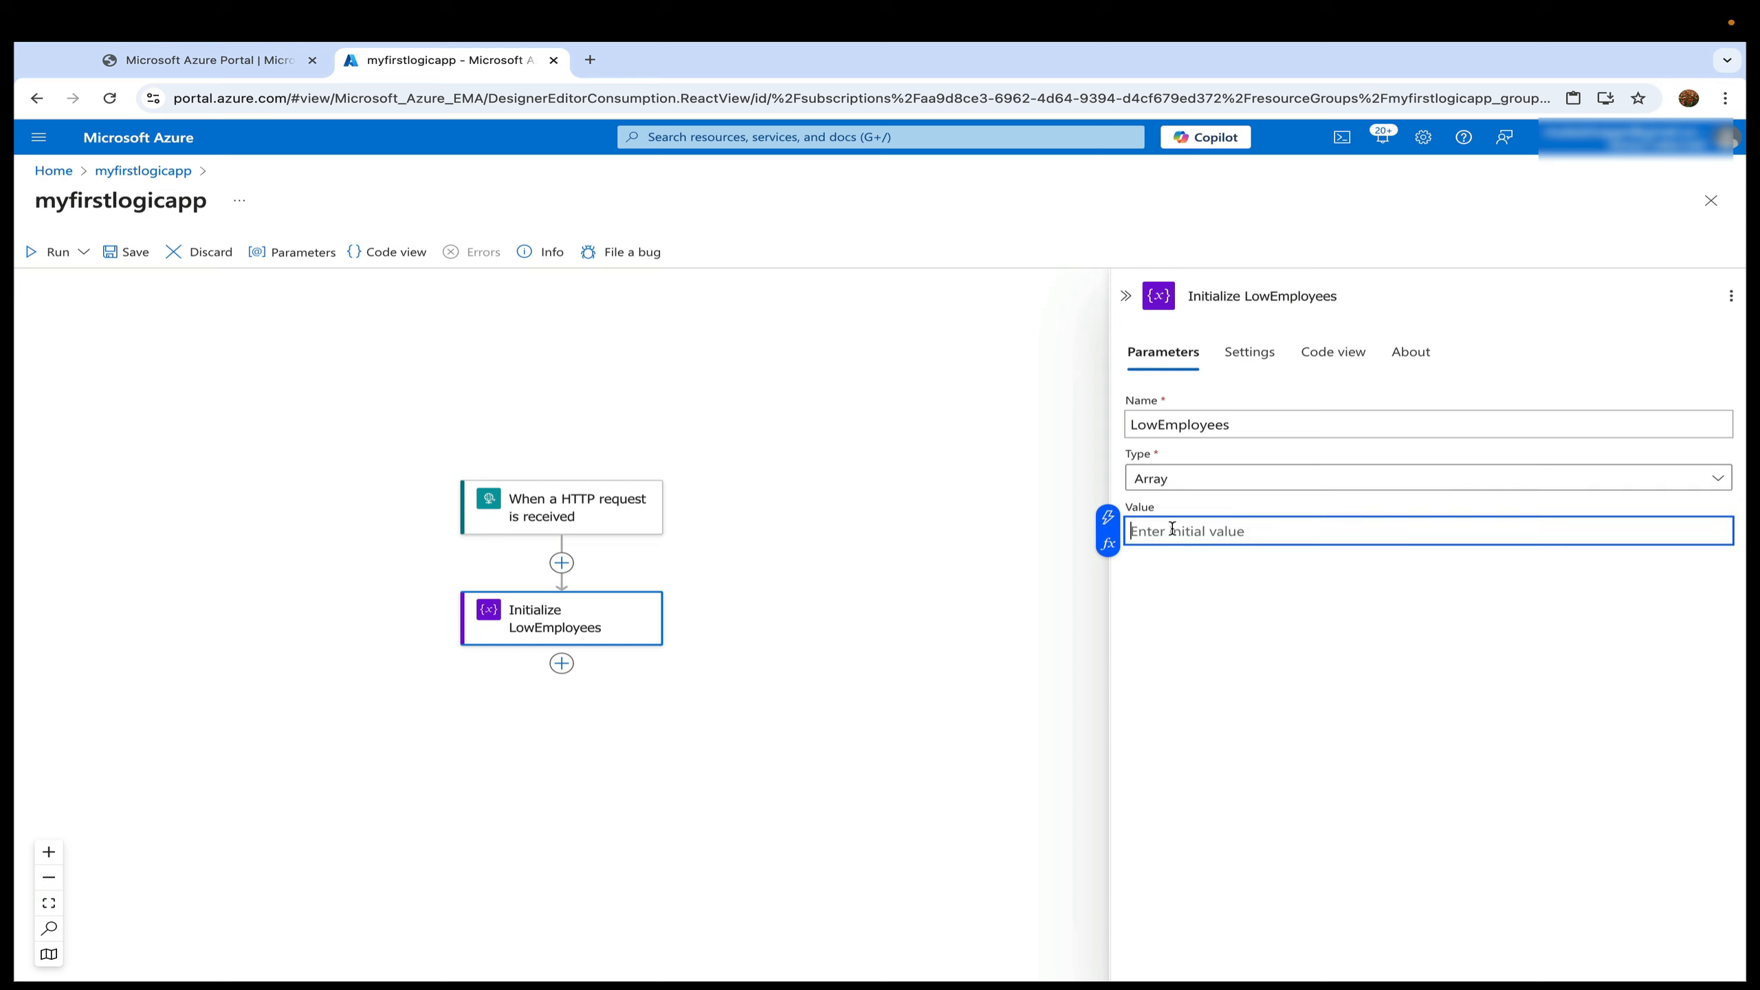
text([])
click(897, 548)
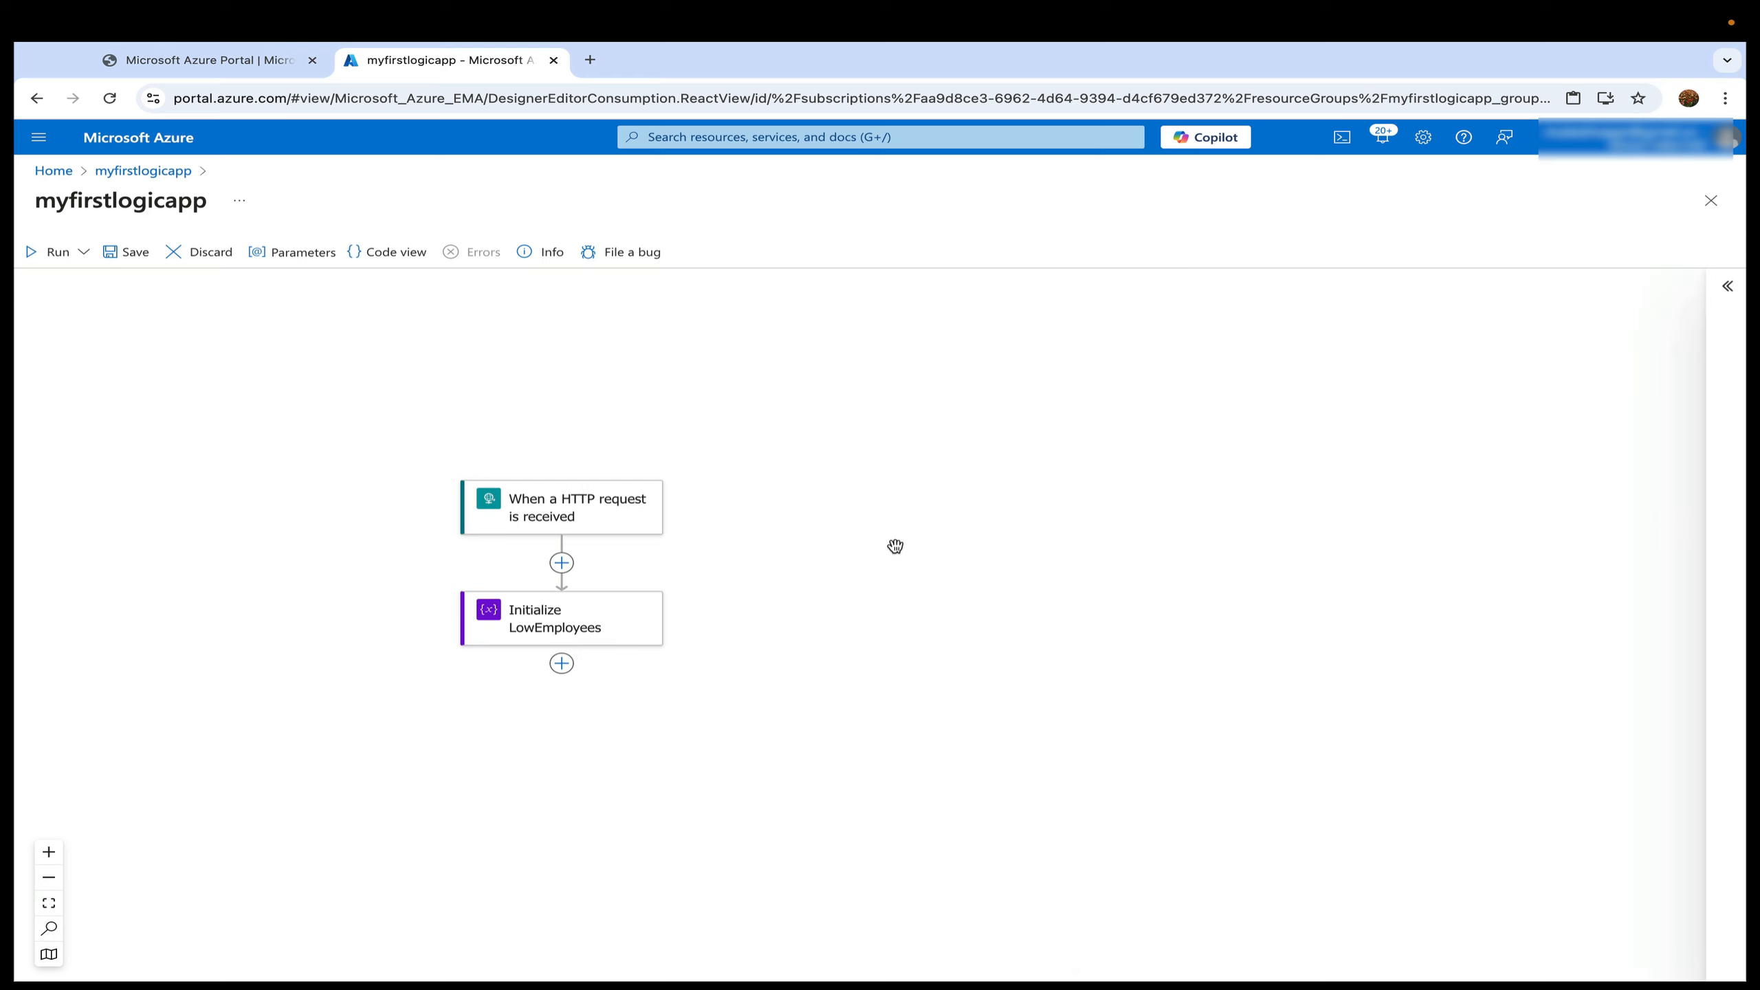
click(561, 663)
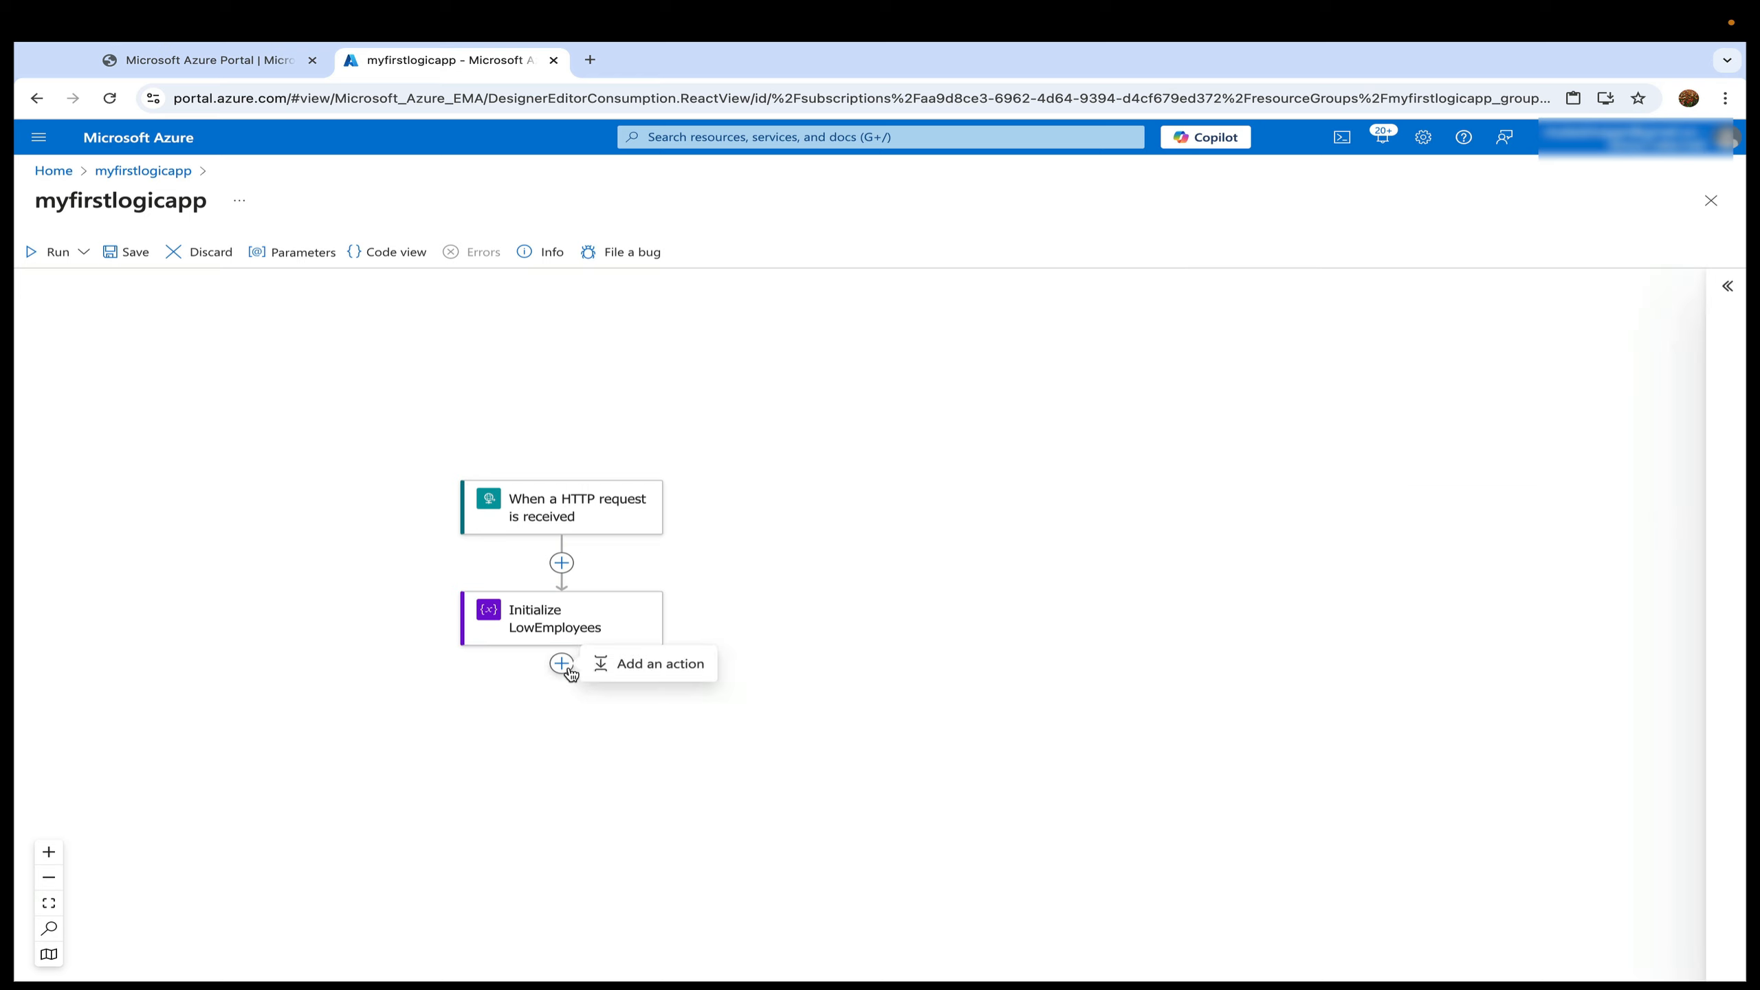
click(632, 669)
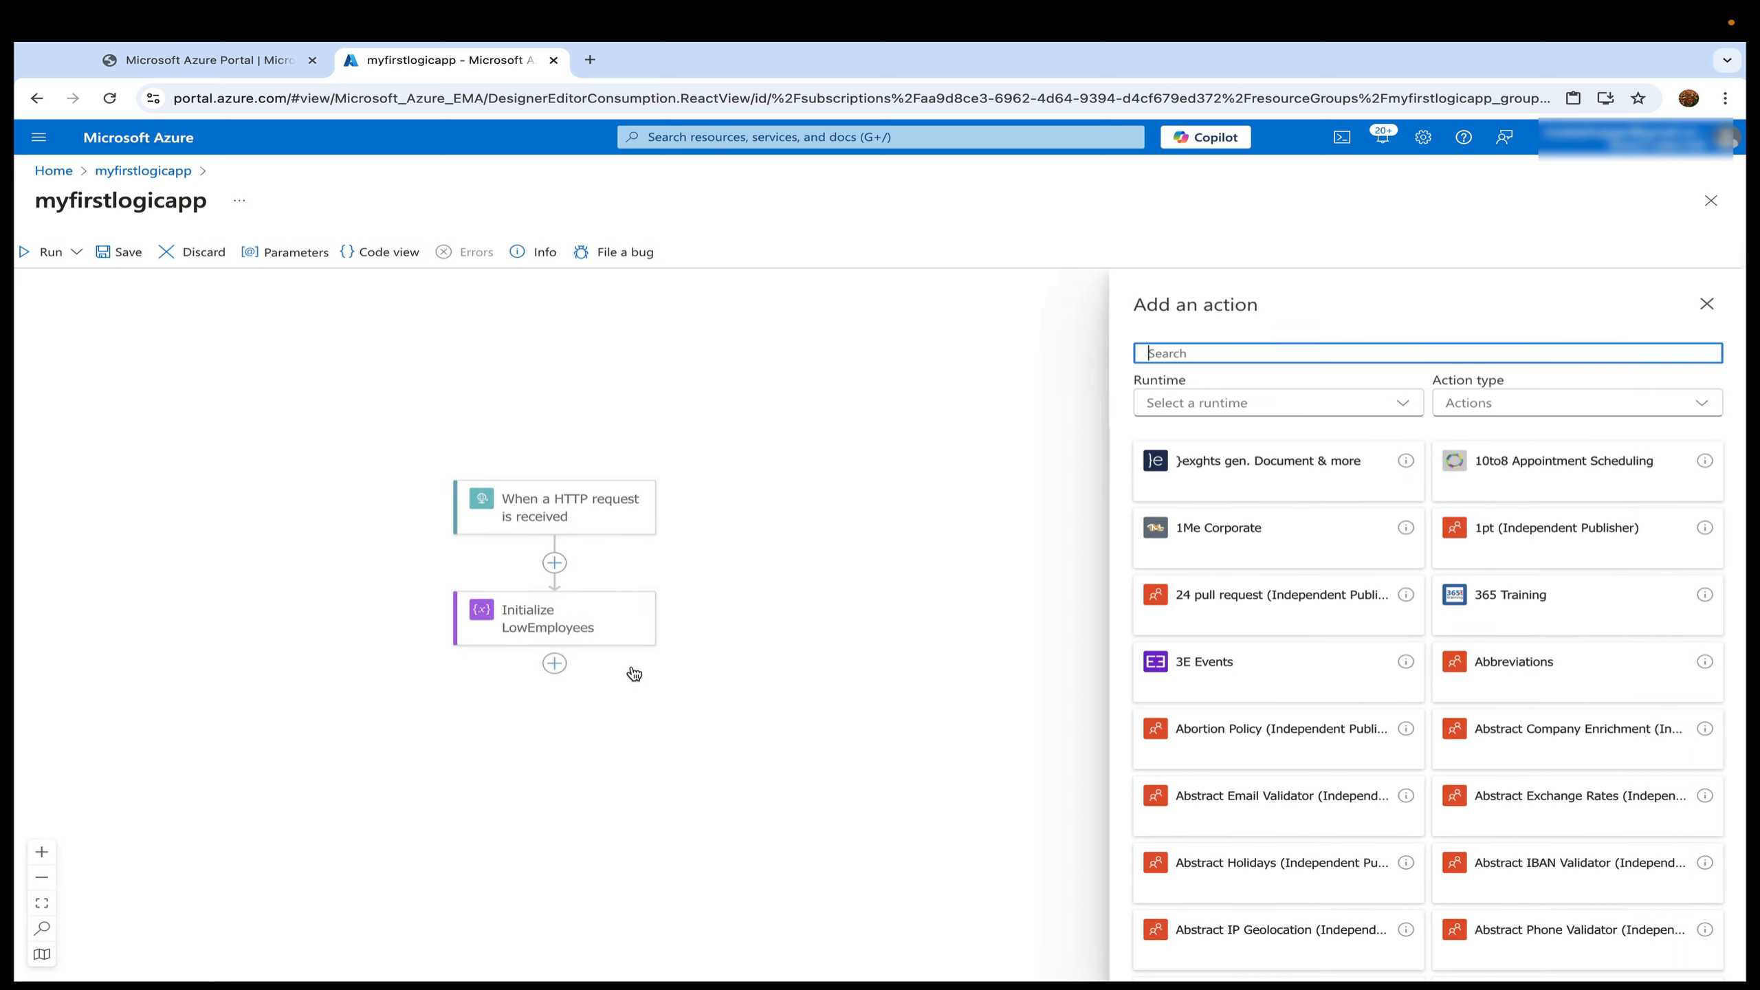
click(709, 593)
Add a second Initialize variable action below Initialize LowEmployees.
click(568, 665)
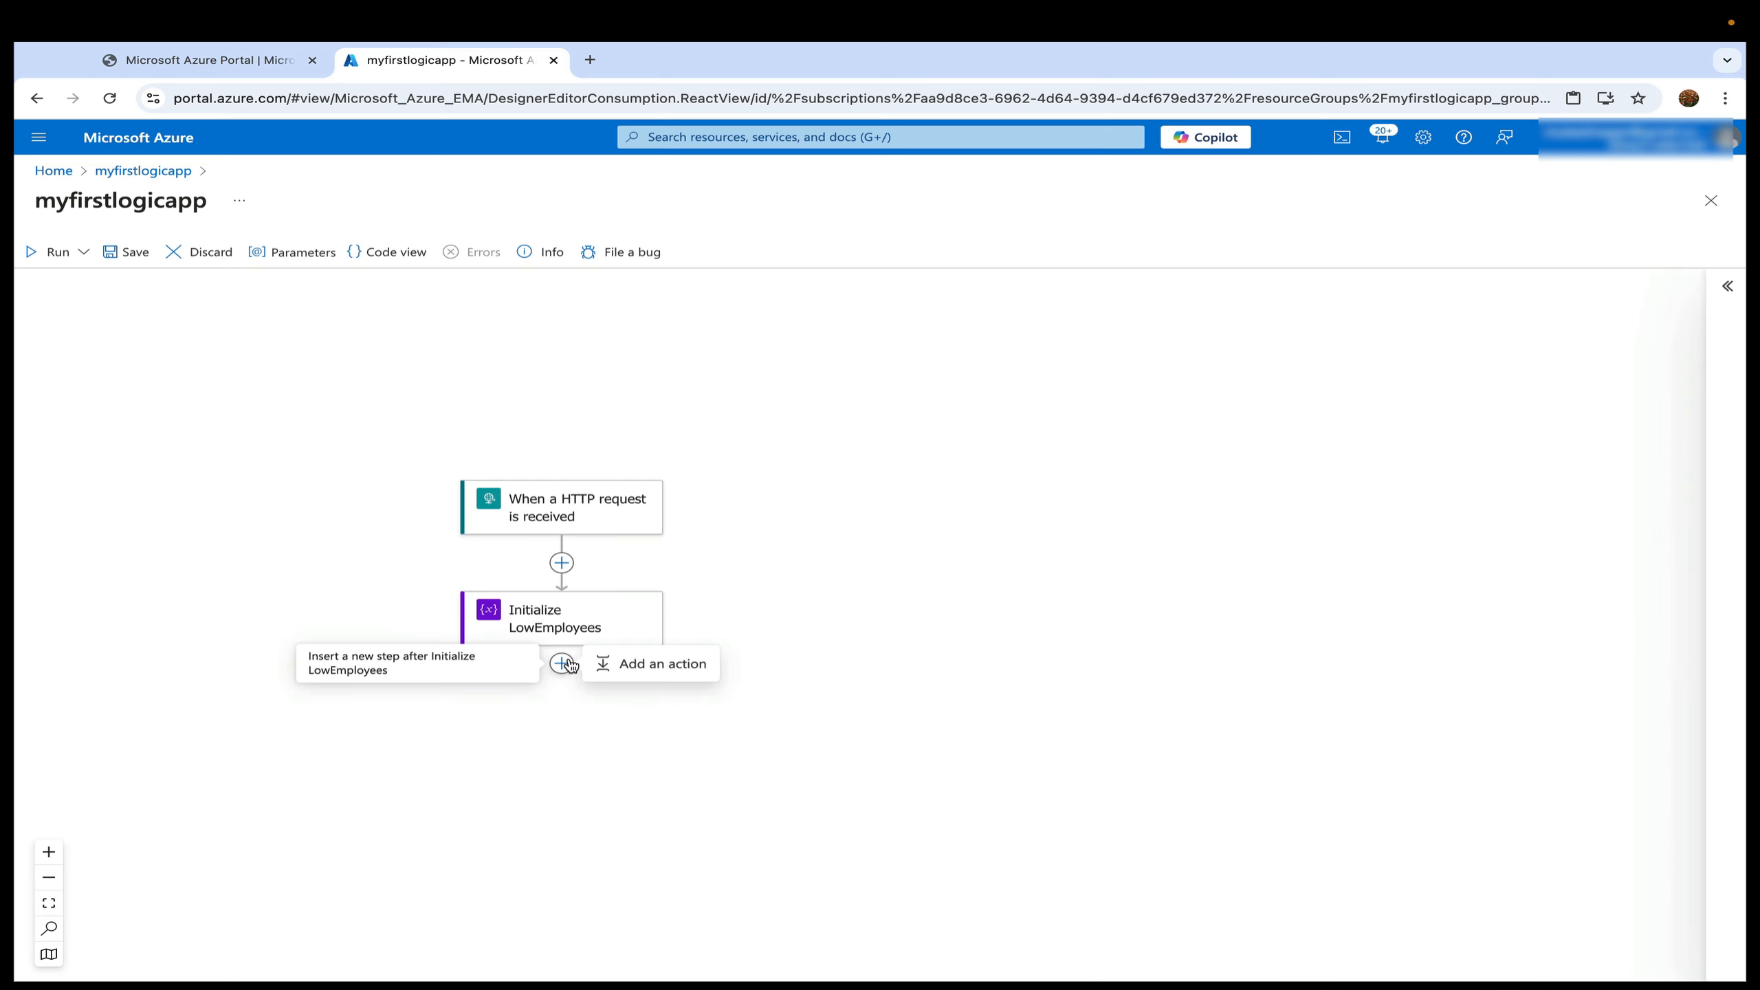
click(621, 666)
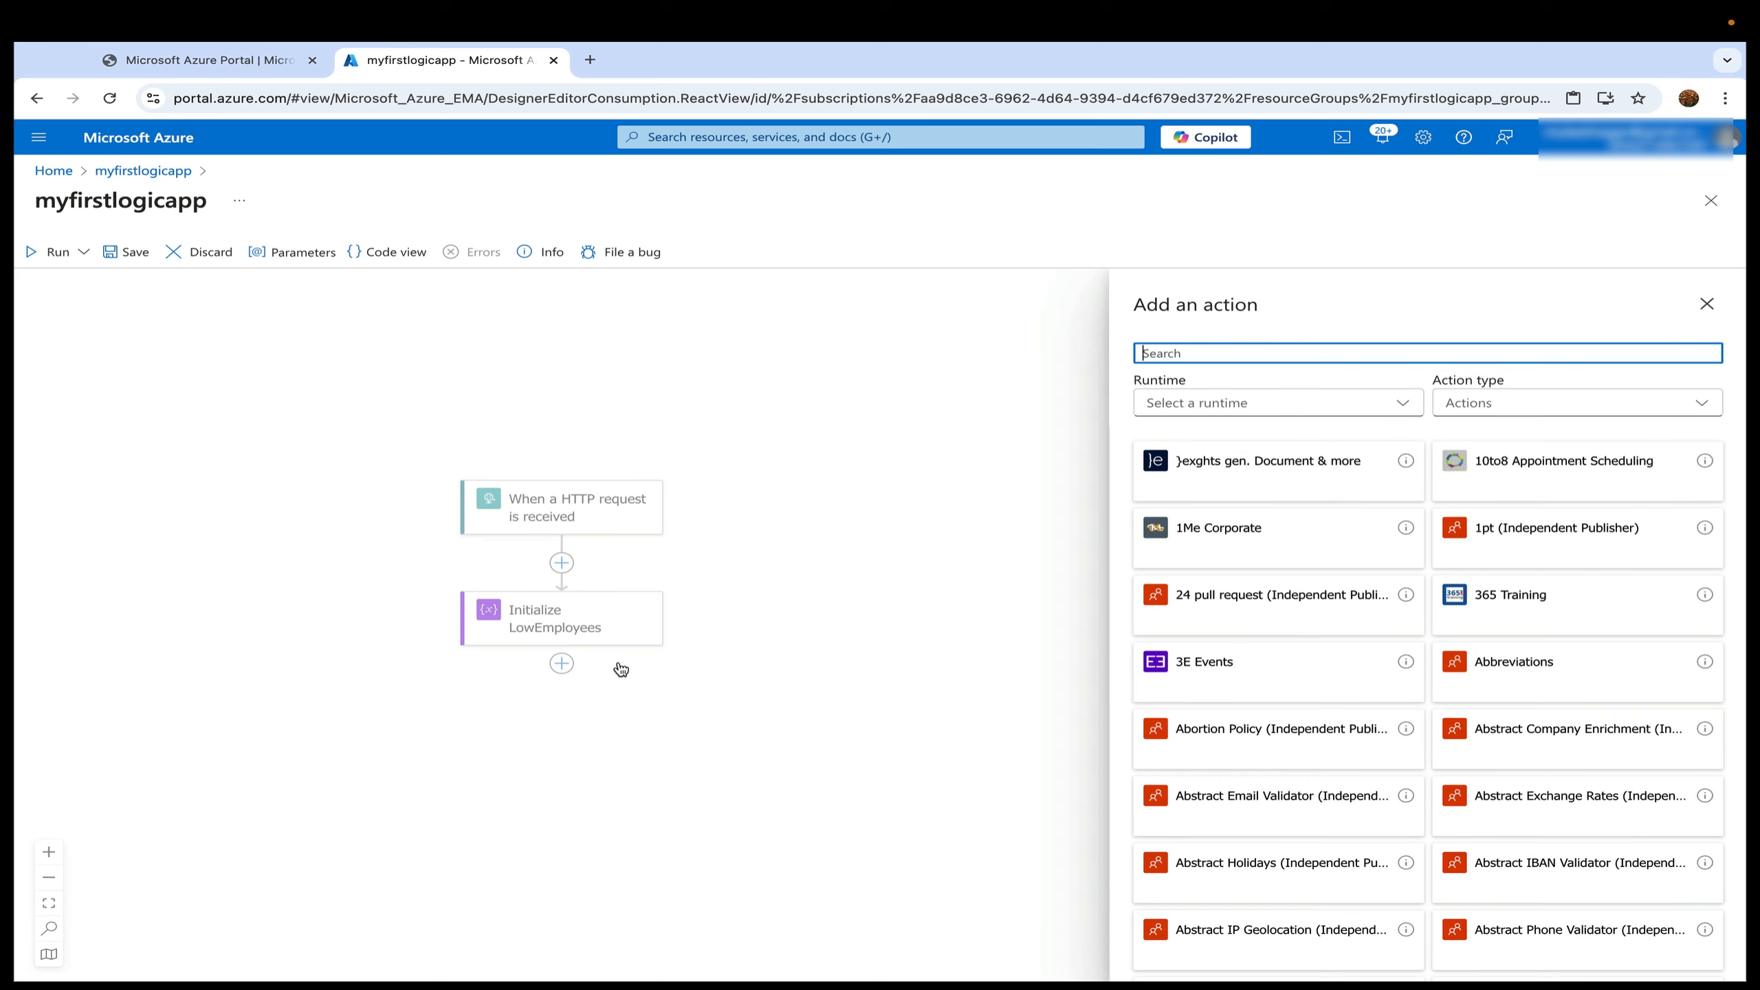
text(initi)
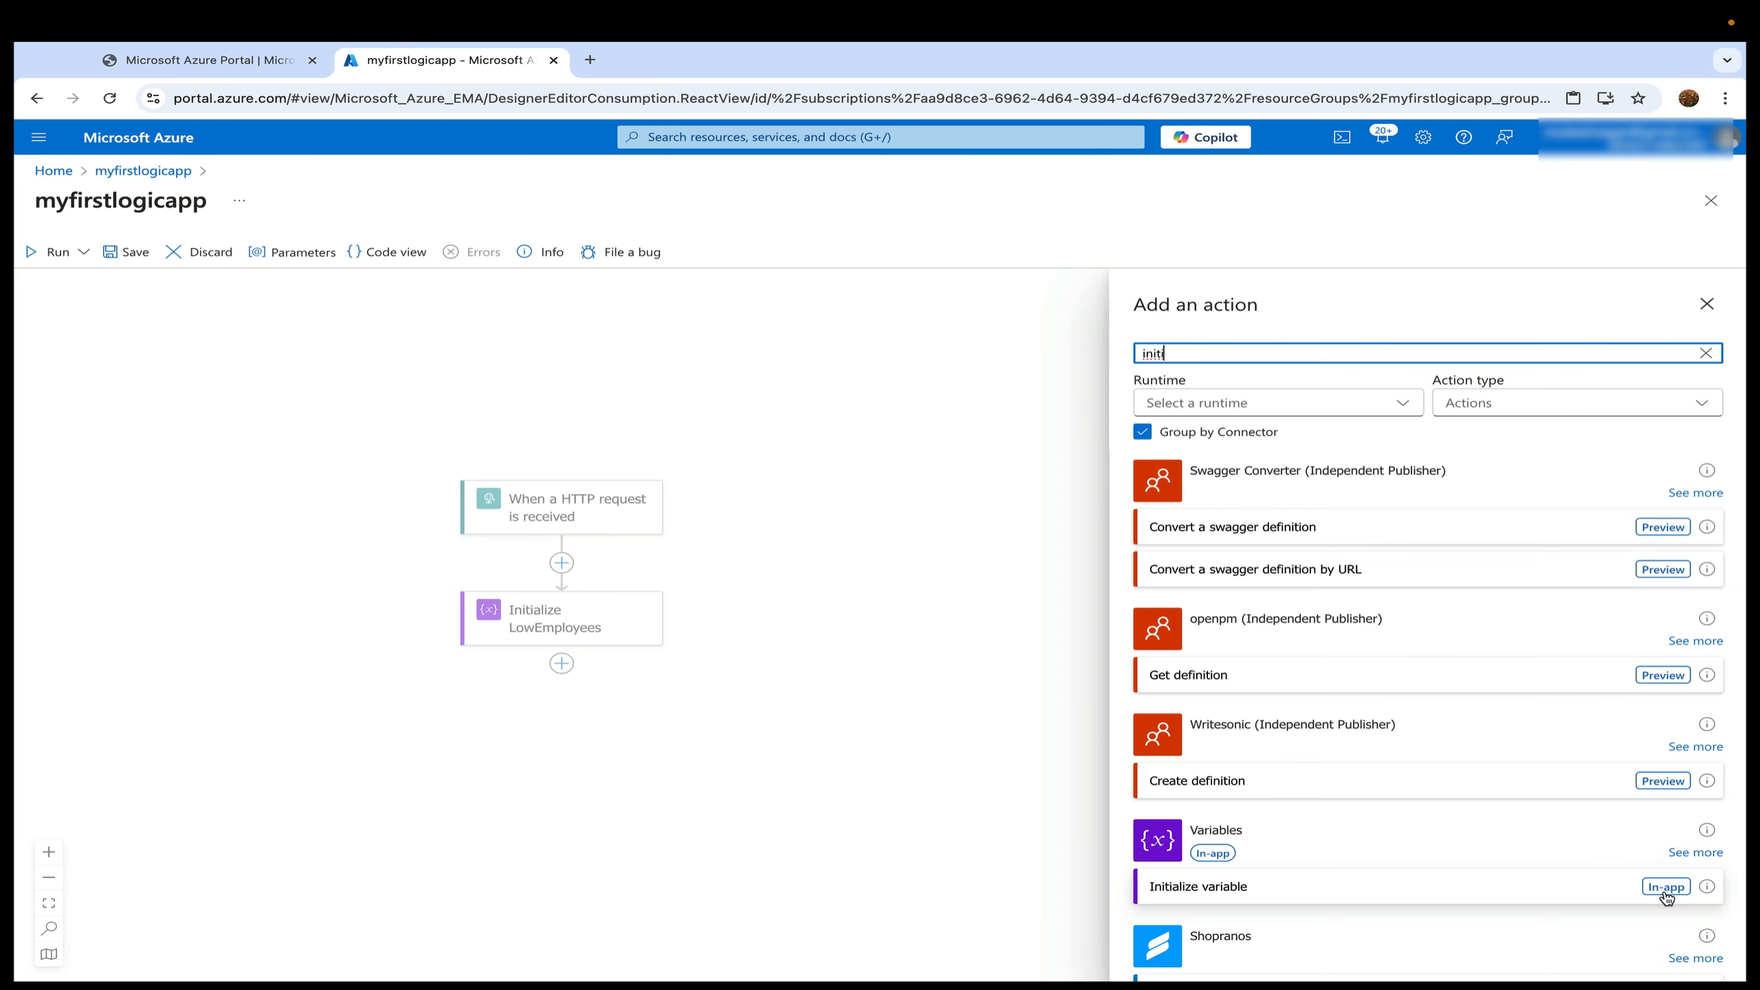
click(1666, 892)
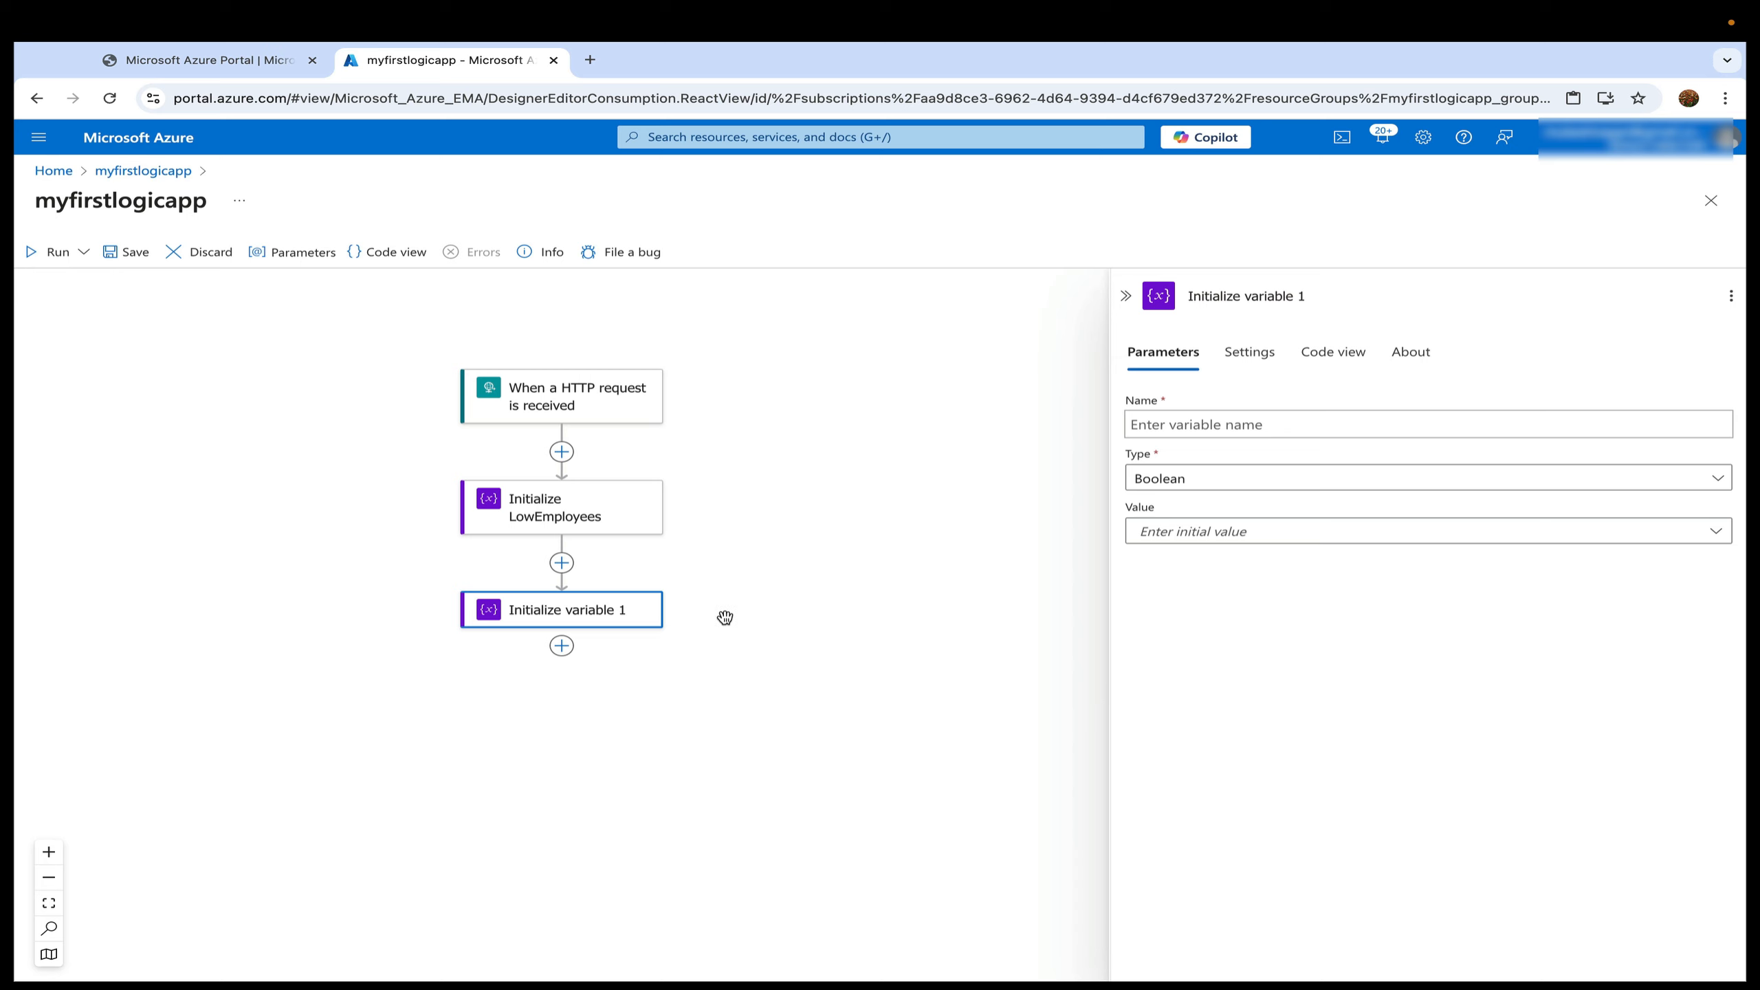
Copy the full title of the Initialize LowEmployees action into the title of the new variable action.
click(539, 516)
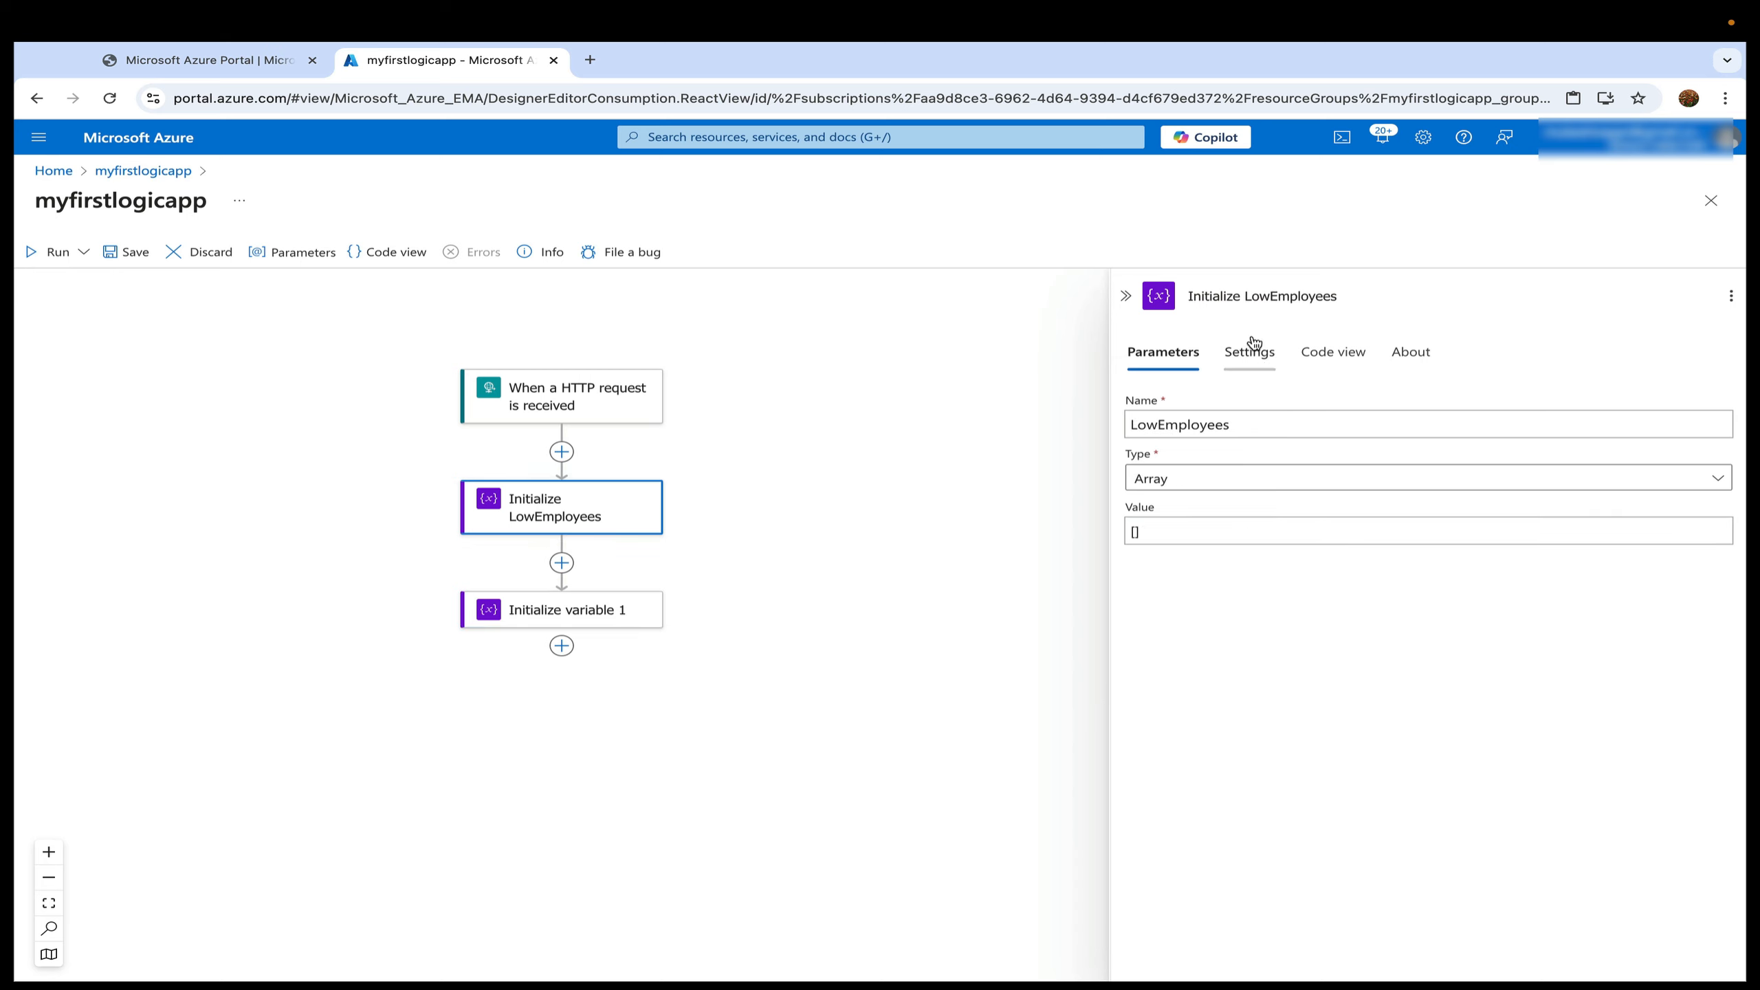
double_click(1235, 299)
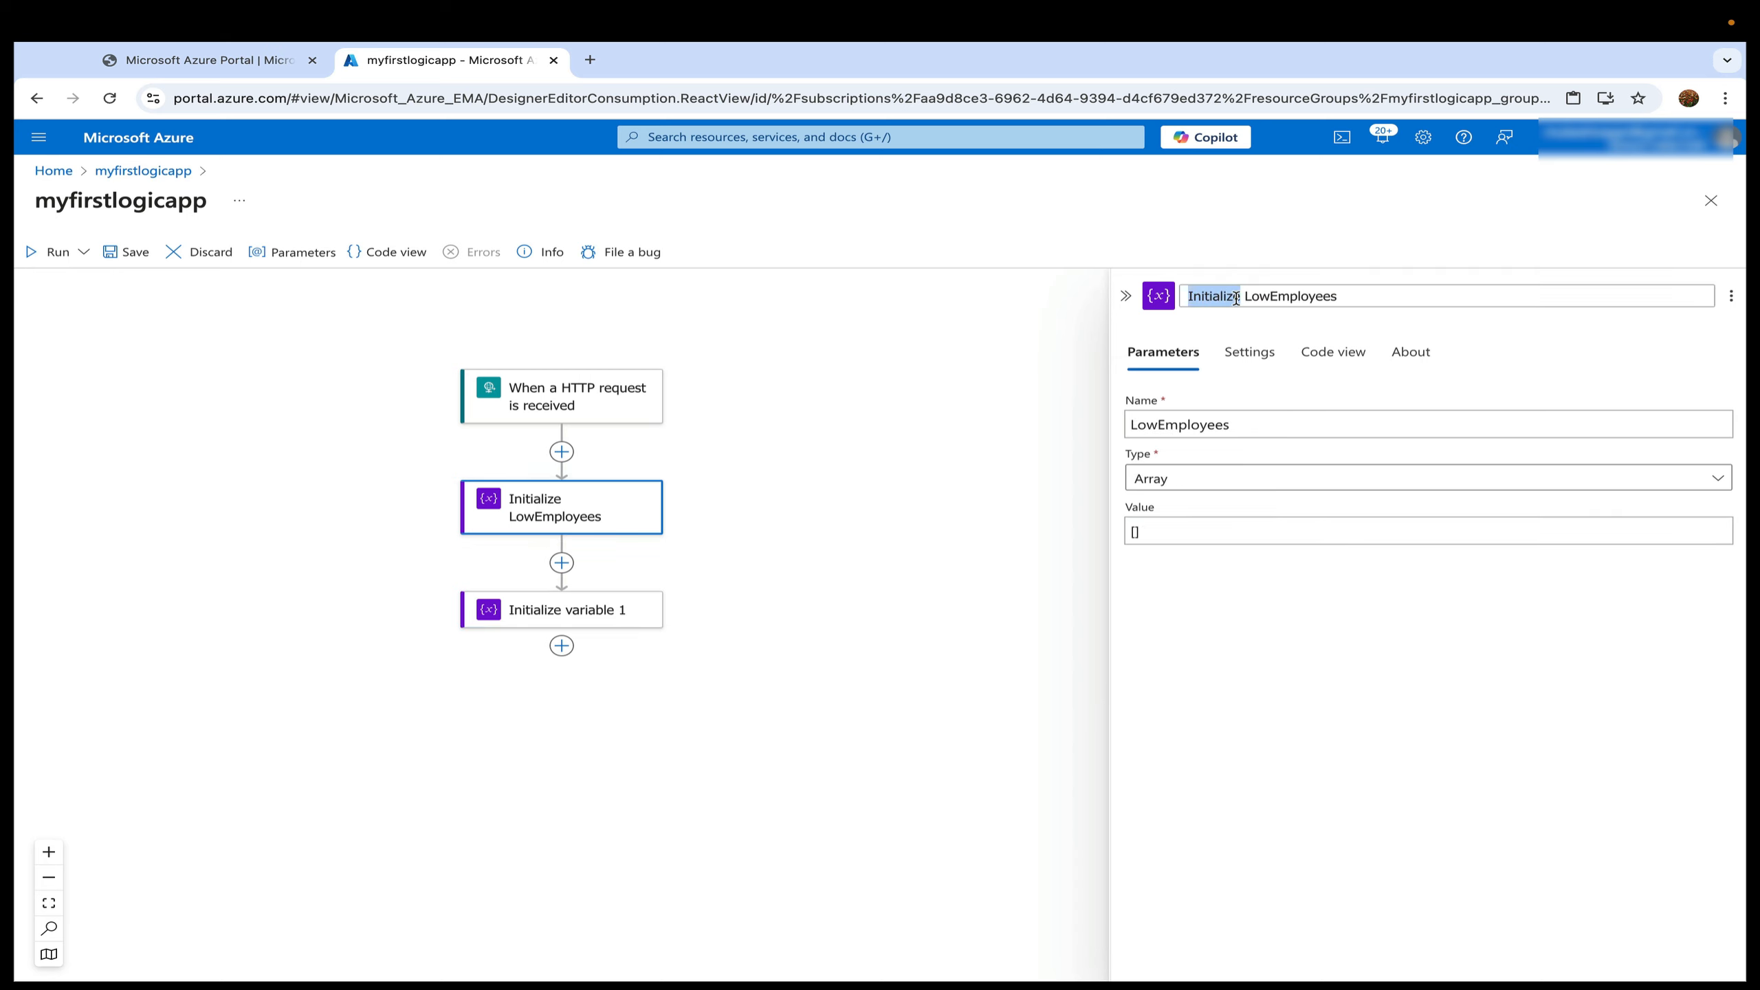
key(ctrl+a)
key(ctrl+c)
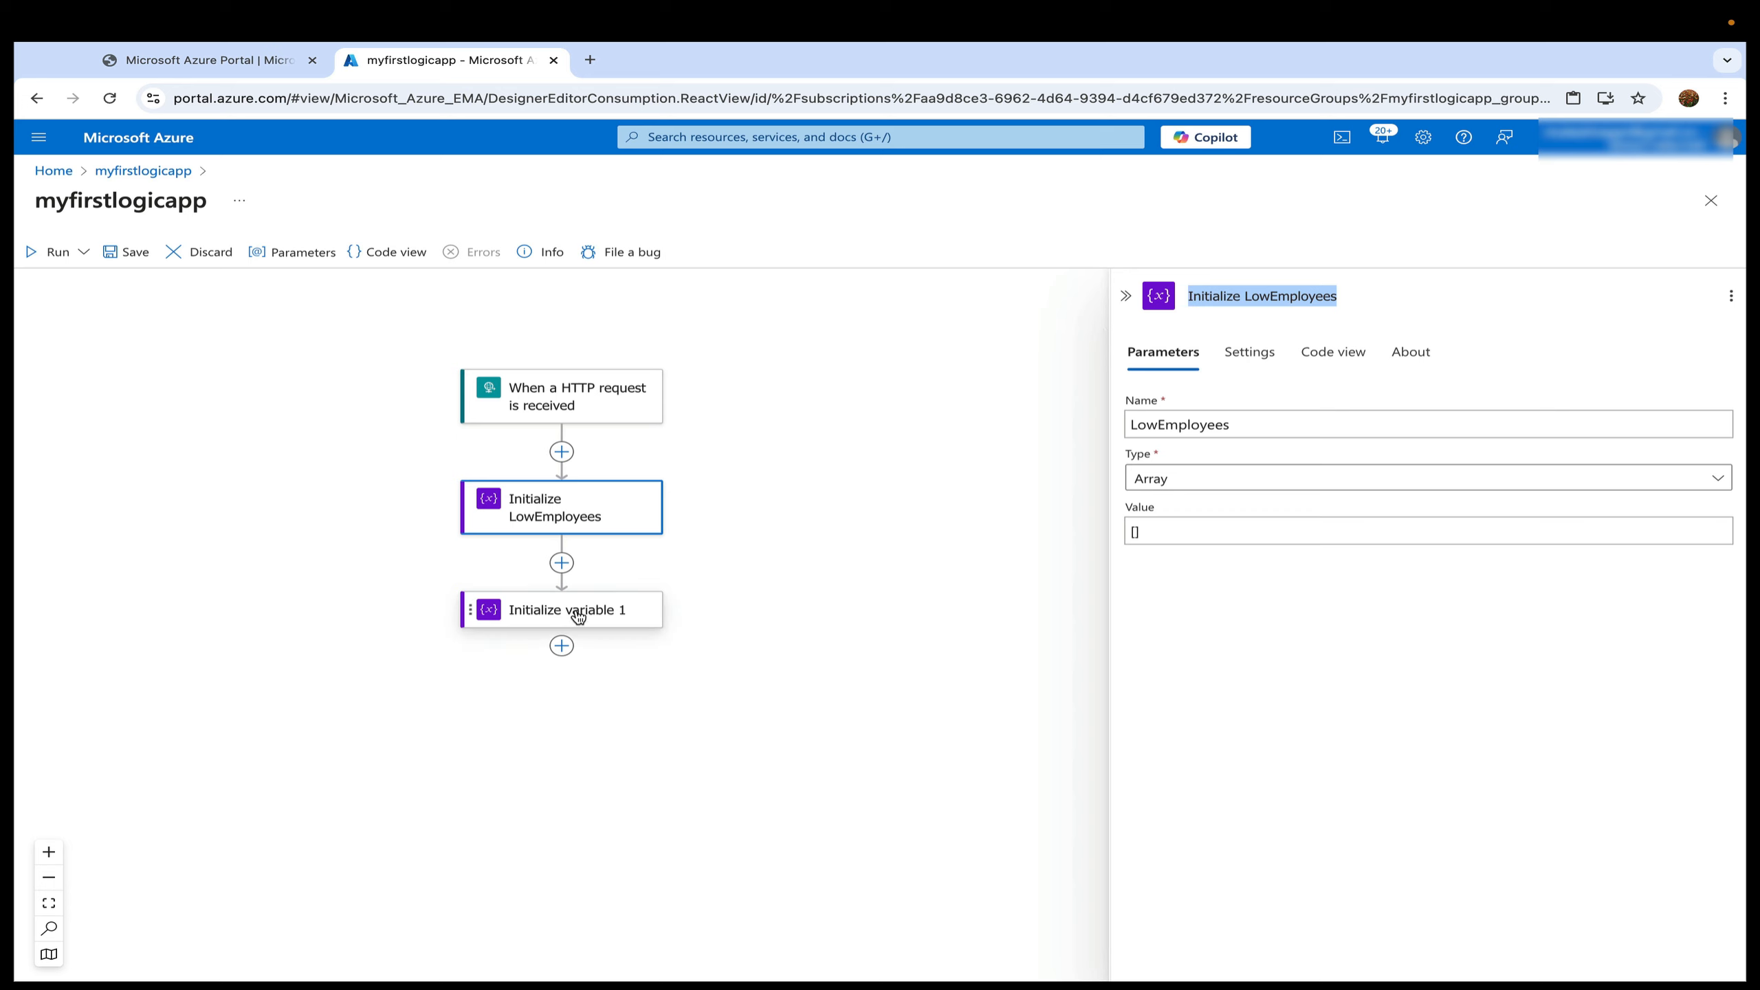
click(570, 612)
double_click(1235, 298)
key(ctrl+a)
key(ctrl+v)
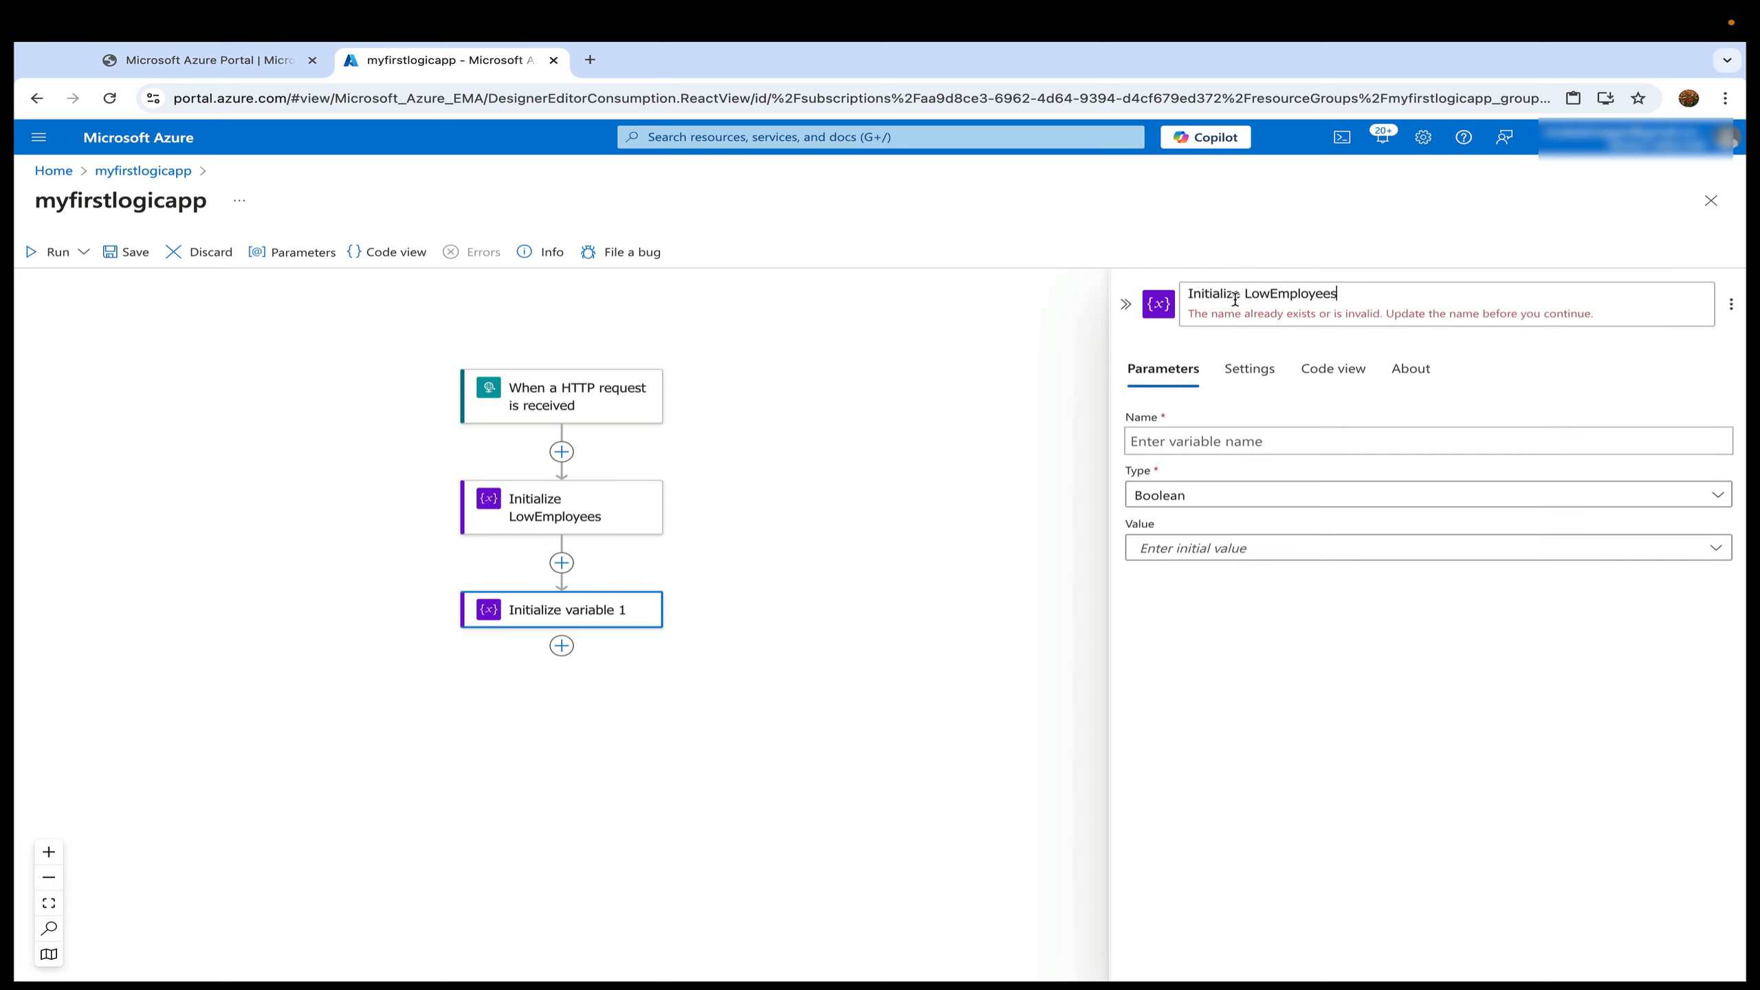
Replace Low with Mid in the pasted title so the second variable action is titled Initialize MidEmployees.
click(1270, 294)
key(BackSpace)
key(BackSpace)
key(BackSpace)
text(Mid)
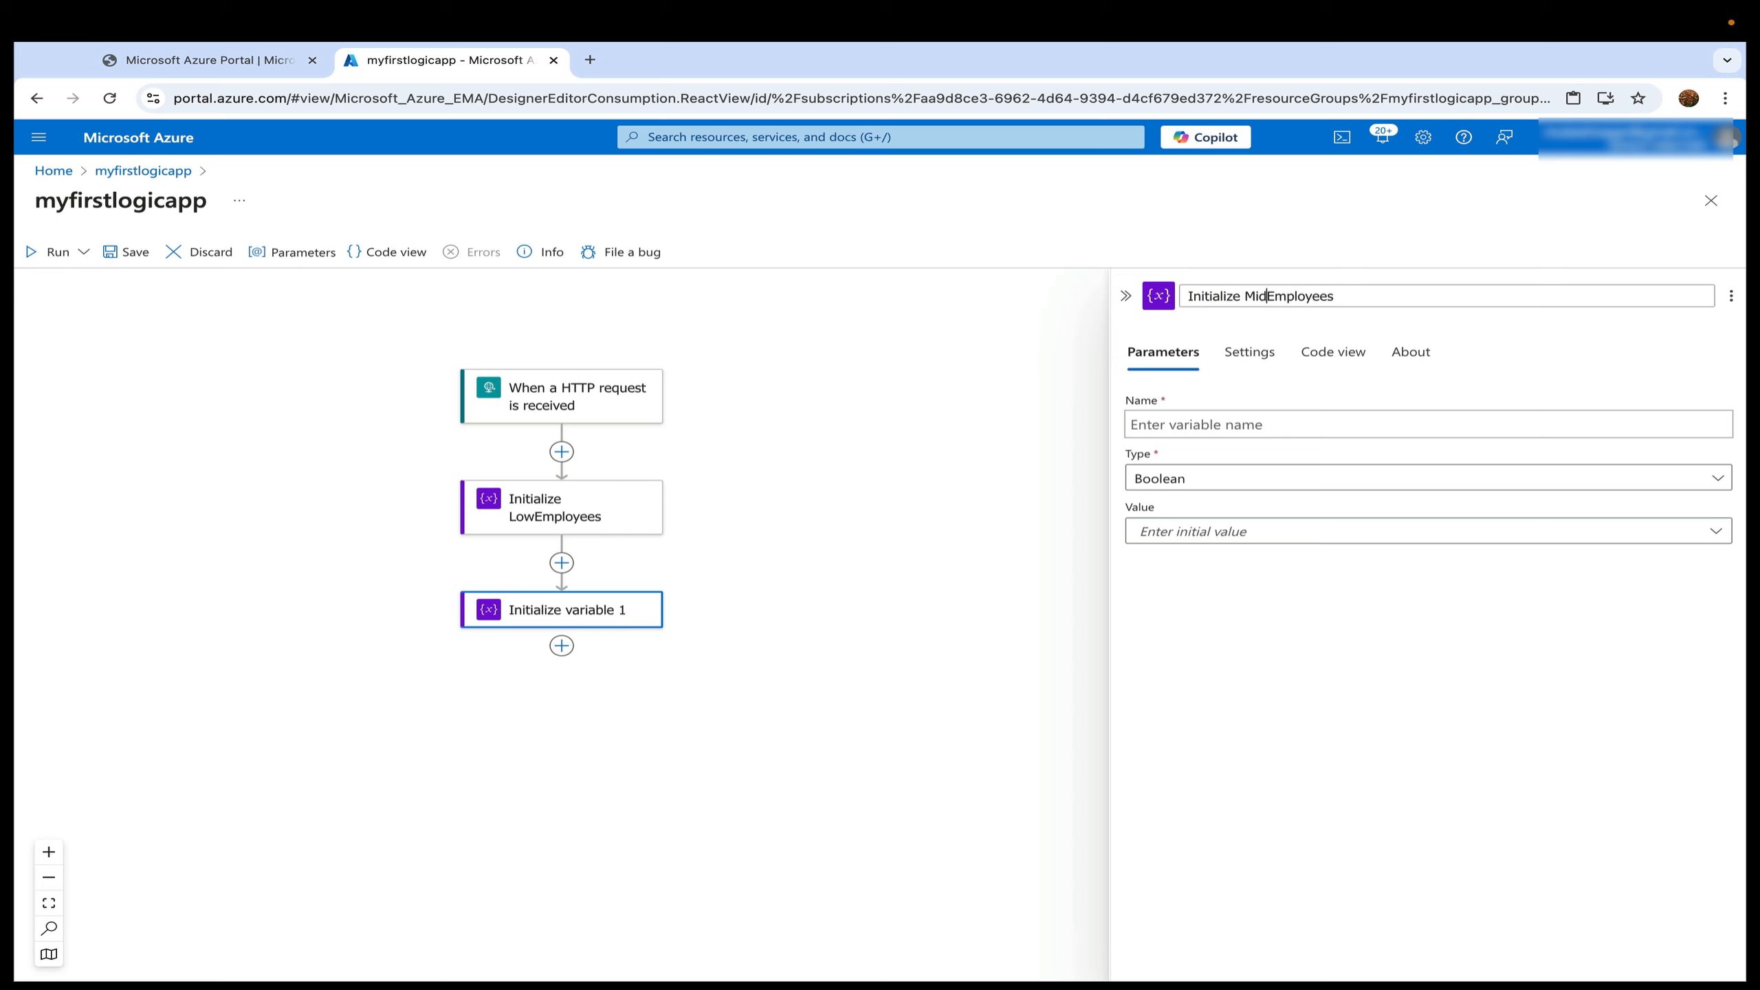
Copy MidEmployees from the action's title into the variable name.
double_click(1305, 299)
key(ctrl+c)
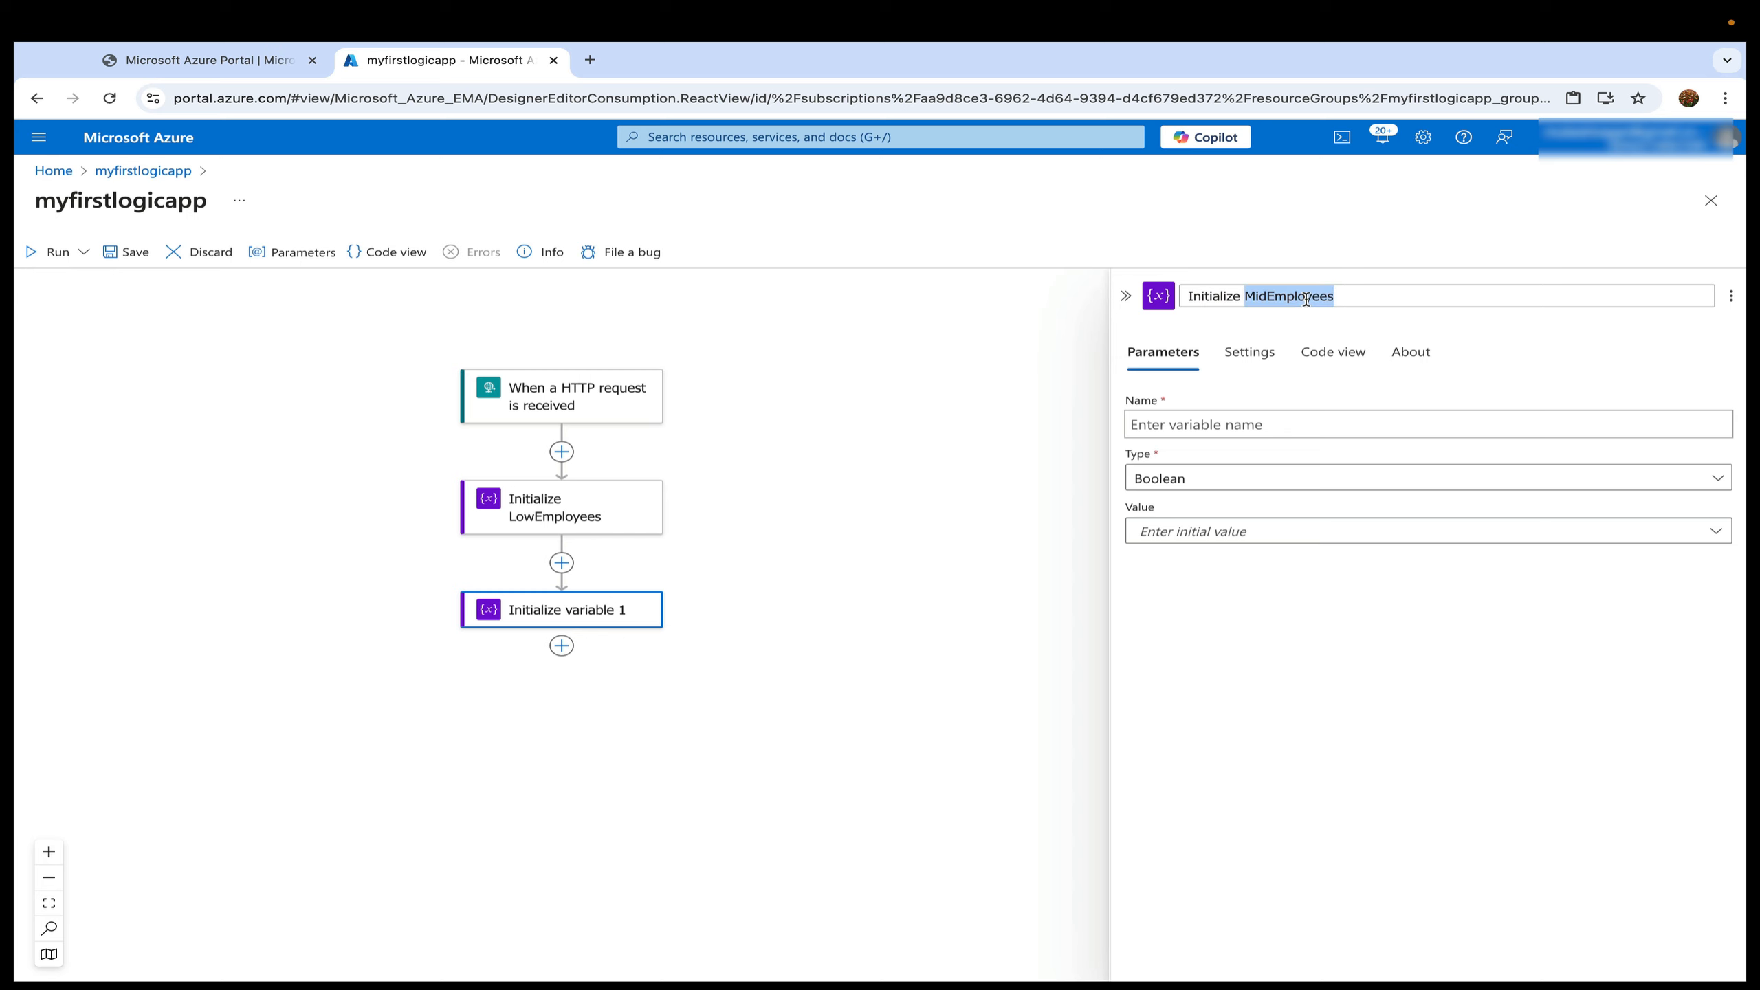
click(1185, 425)
key(ctrl+v)
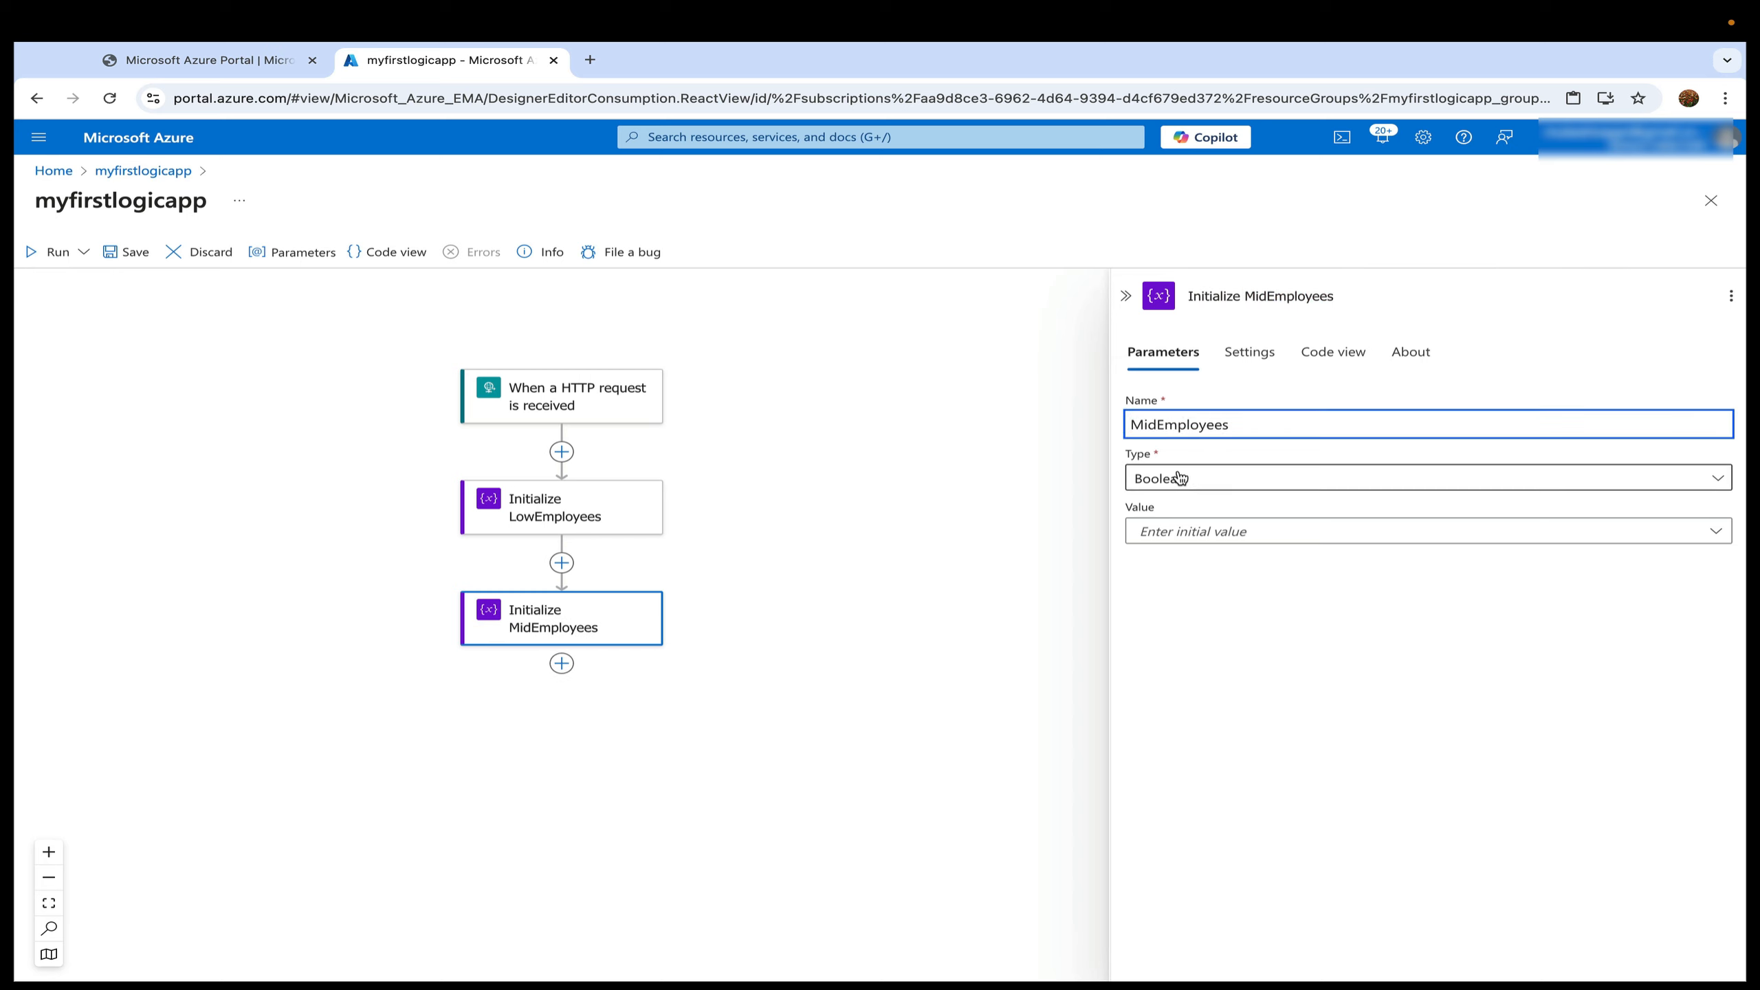
Set the MidEmployees variable's type to Array and its initial value to [].
click(1178, 478)
click(1179, 659)
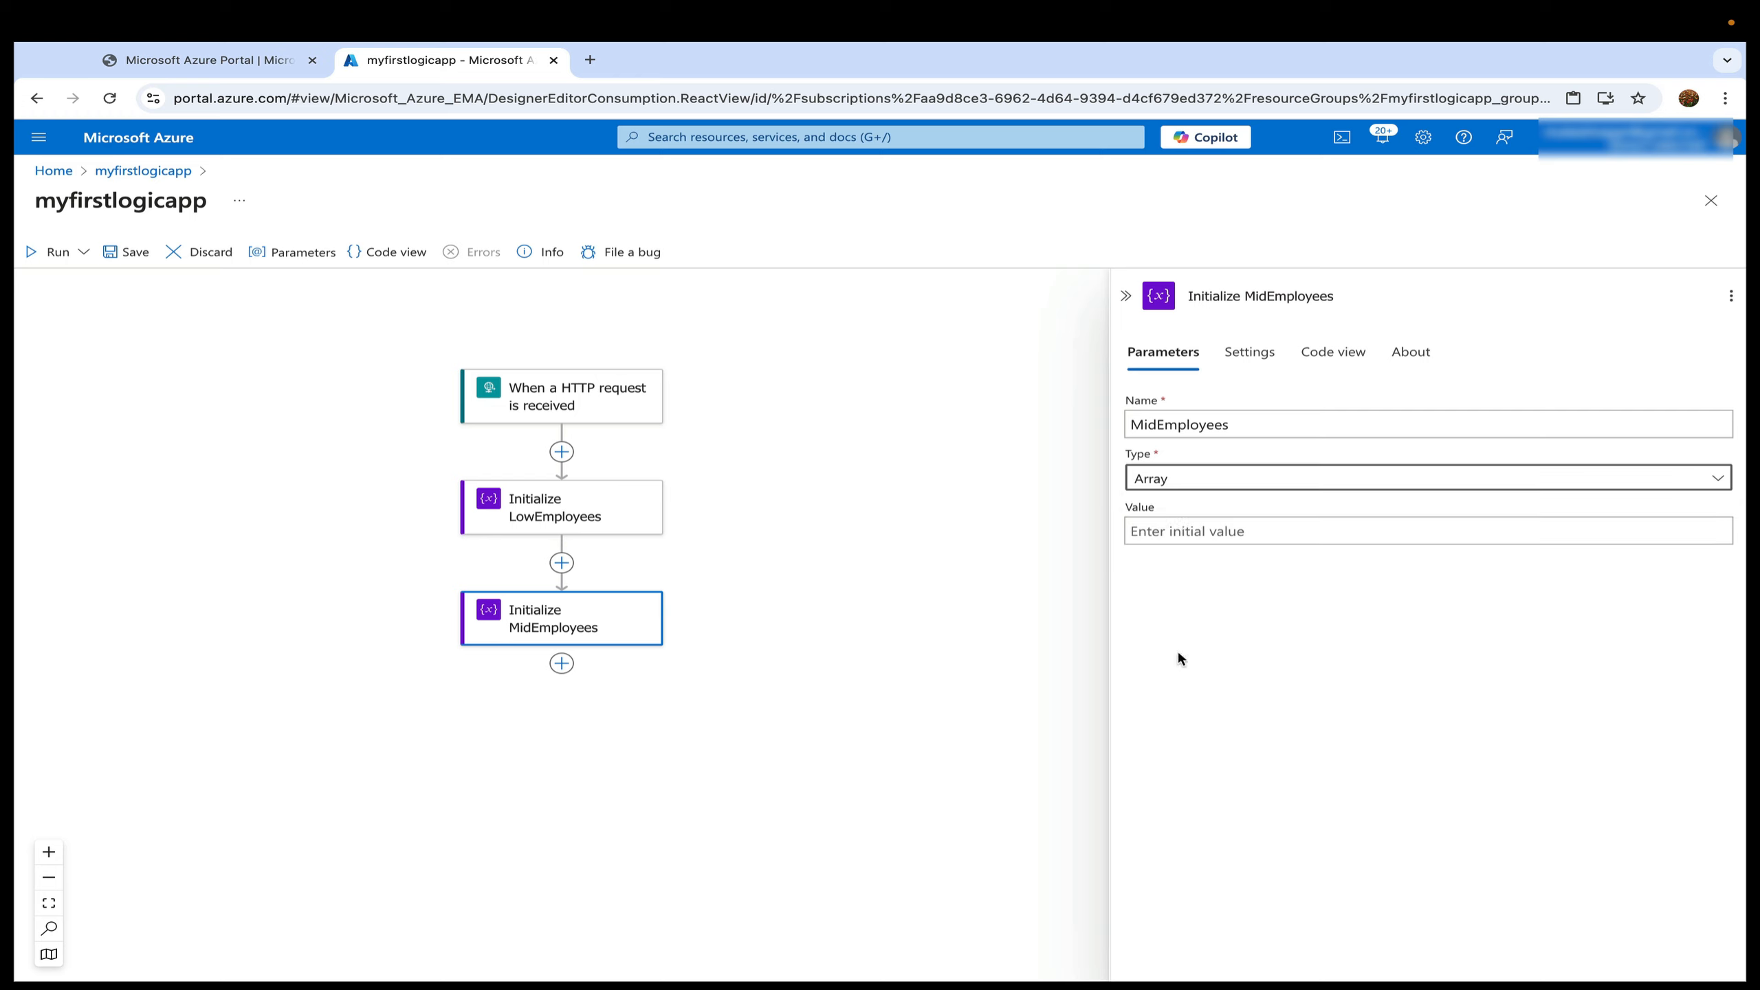
click(1180, 529)
text([)
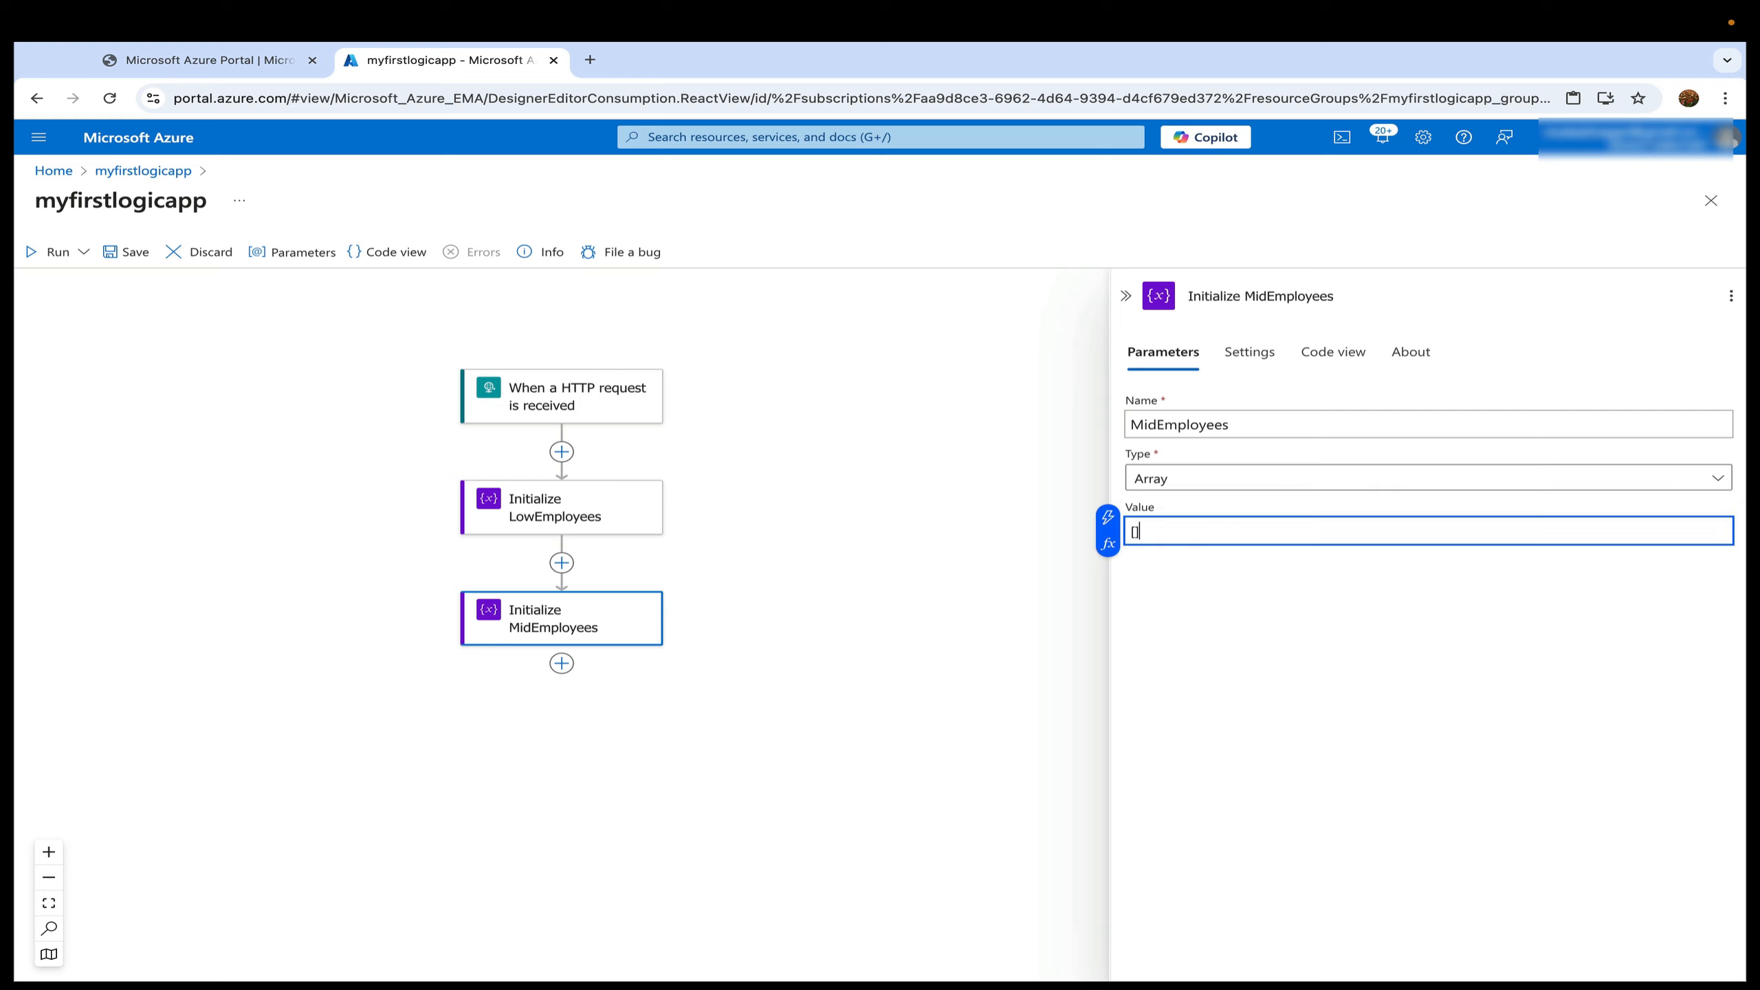
click(815, 571)
Copy the Initialize MidEmployees action and paste the duplicate directly below it.
right_click(584, 609)
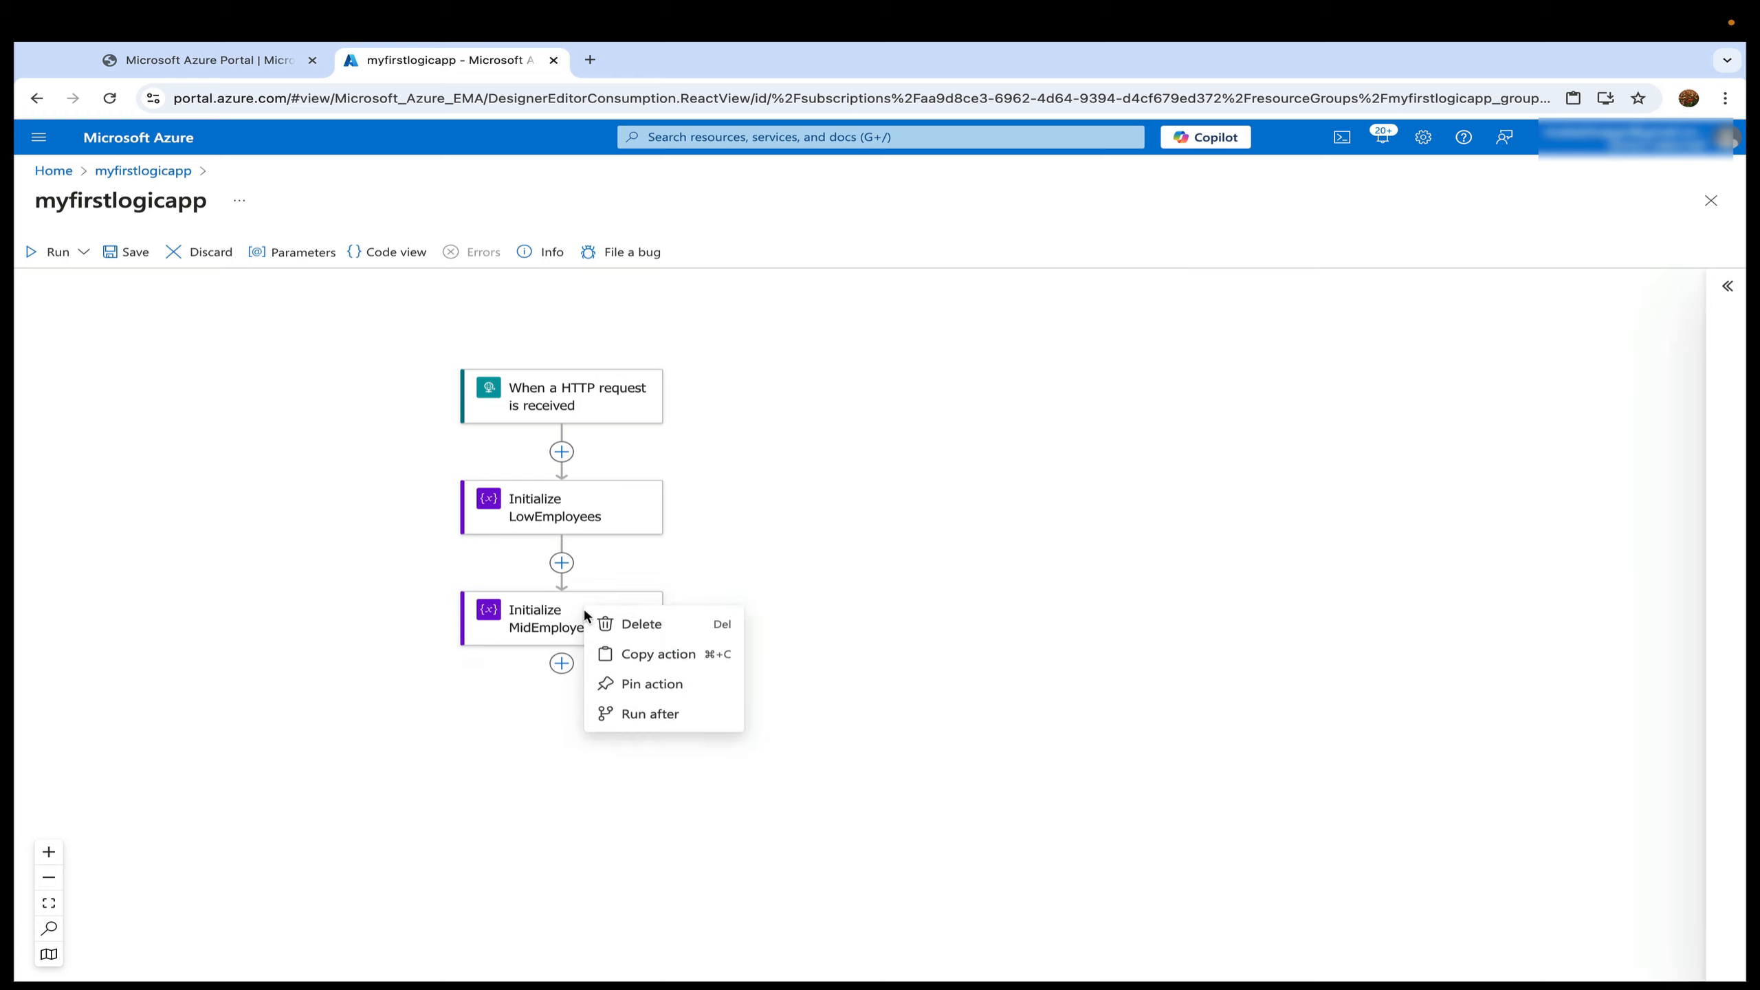
click(627, 671)
click(562, 663)
click(616, 674)
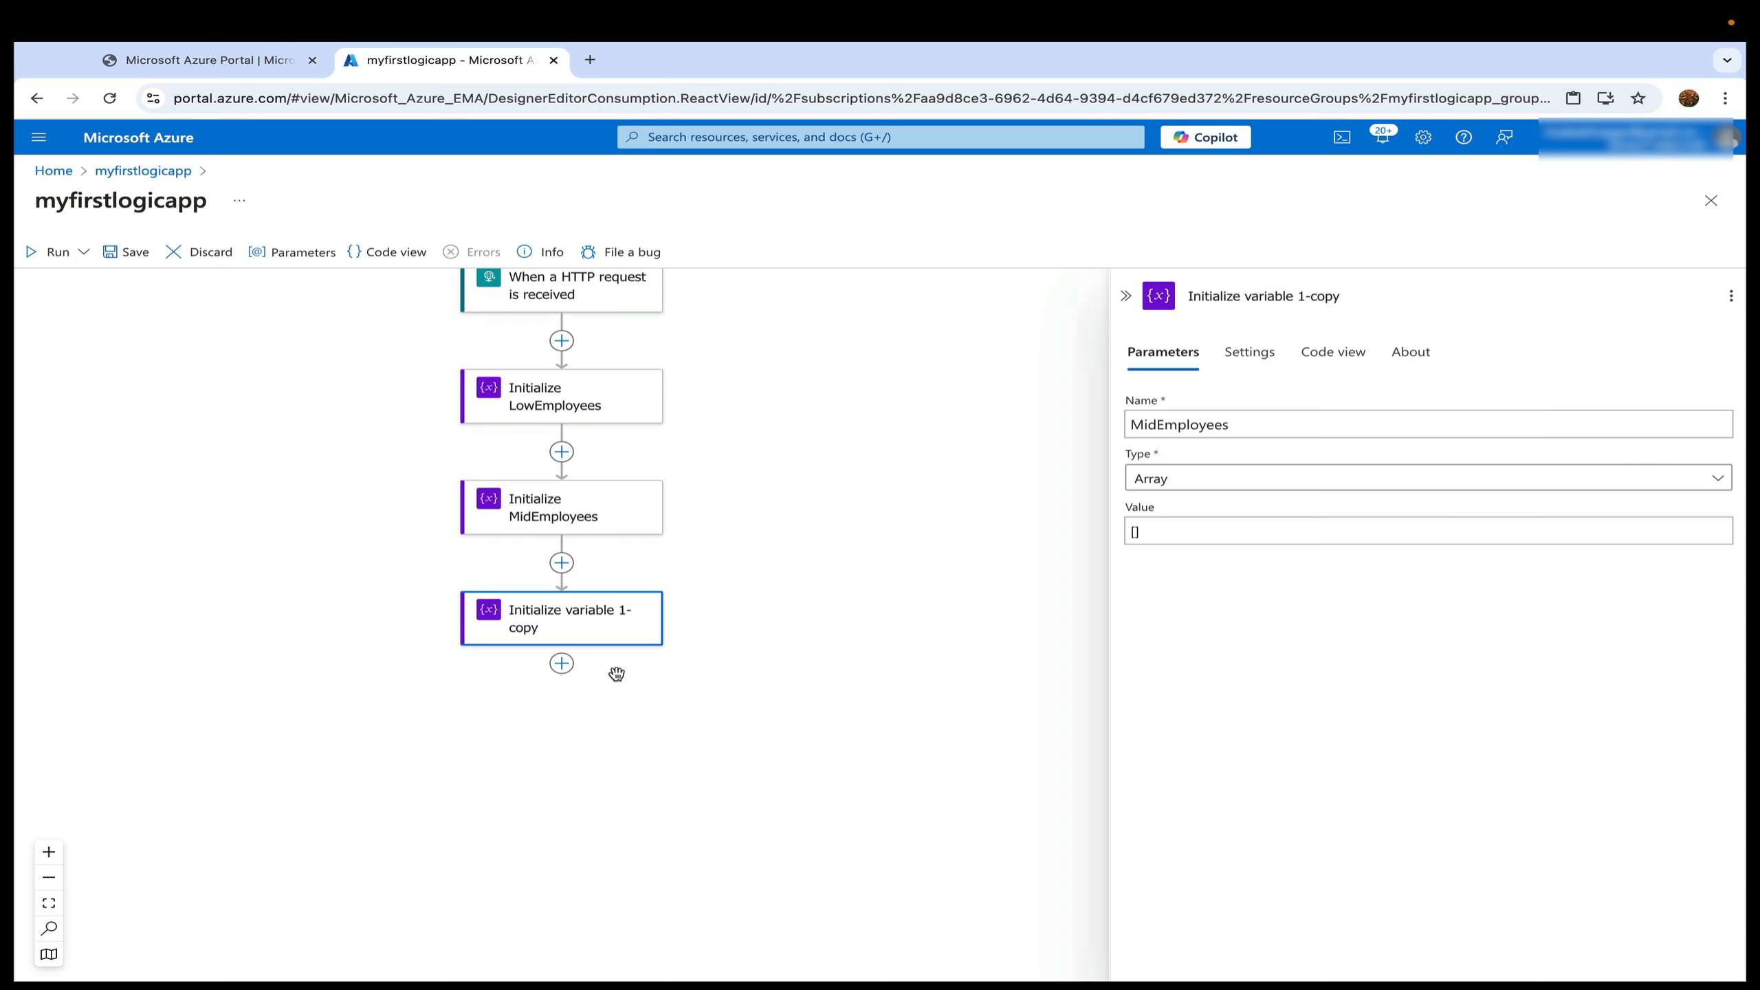
click(1240, 298)
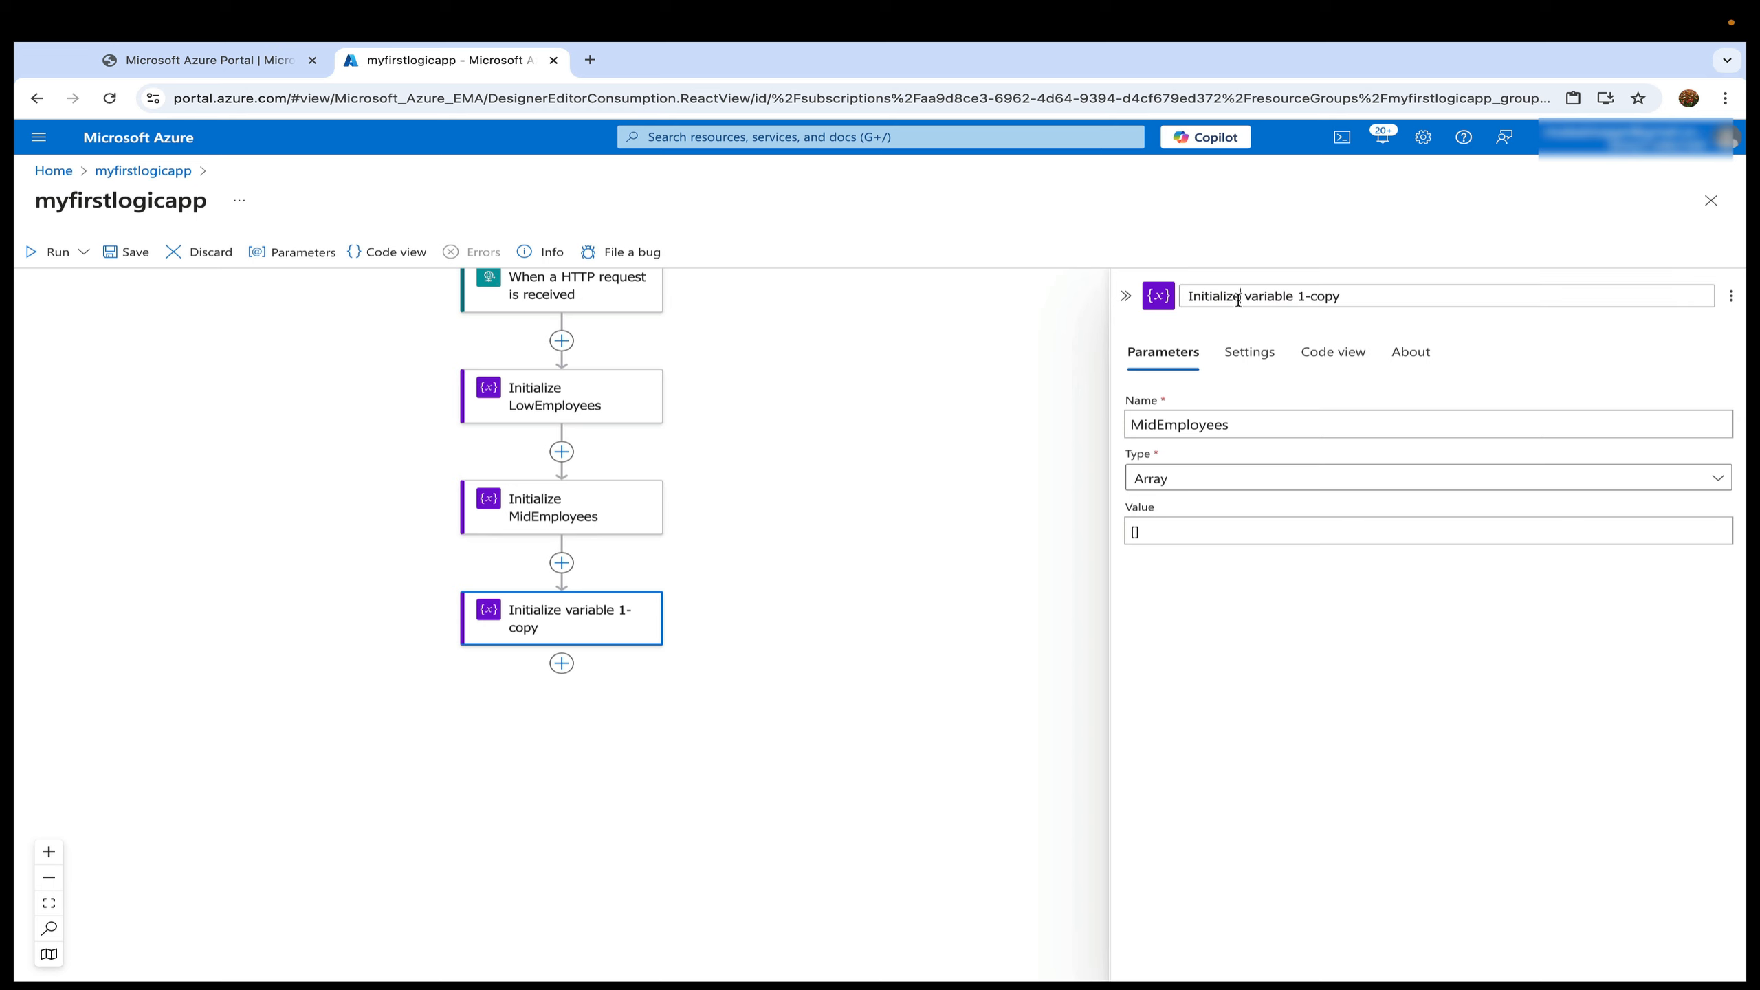
triple_click(1237, 300)
key(ctrl+v)
key(ctrl+z)
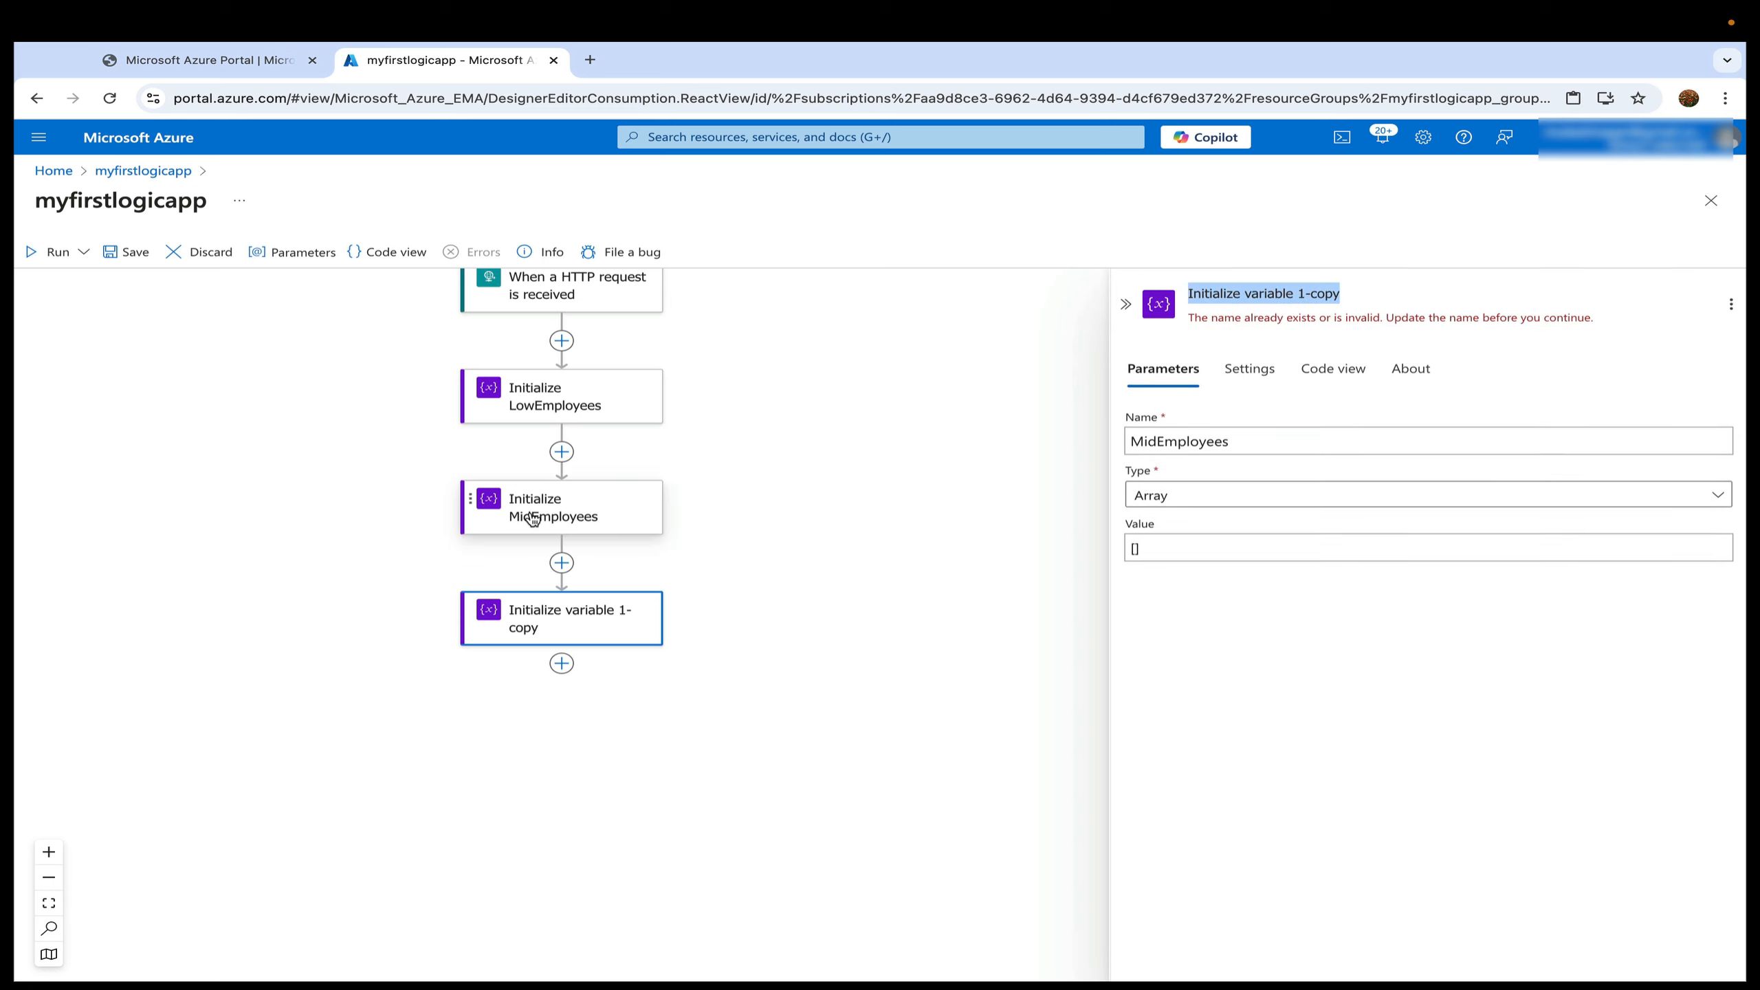
Copy the full title of the Initialize MidEmployees action into the title of the duplicated action.
click(530, 515)
click(1212, 297)
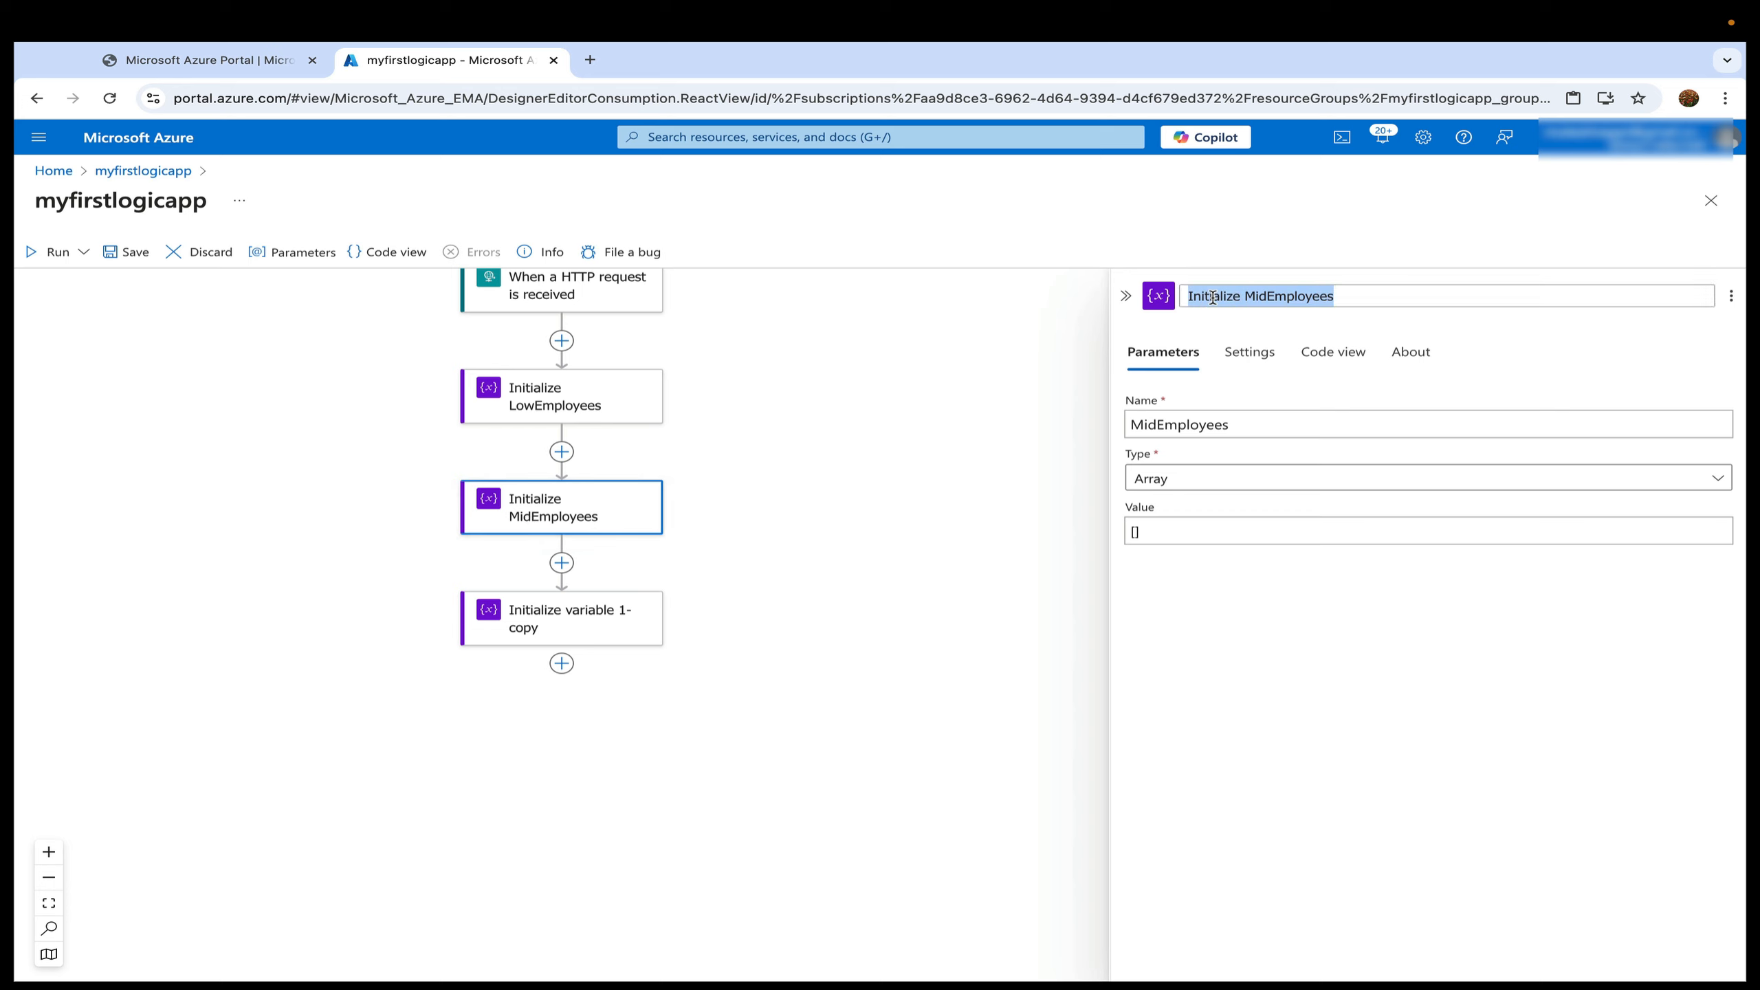
click(554, 617)
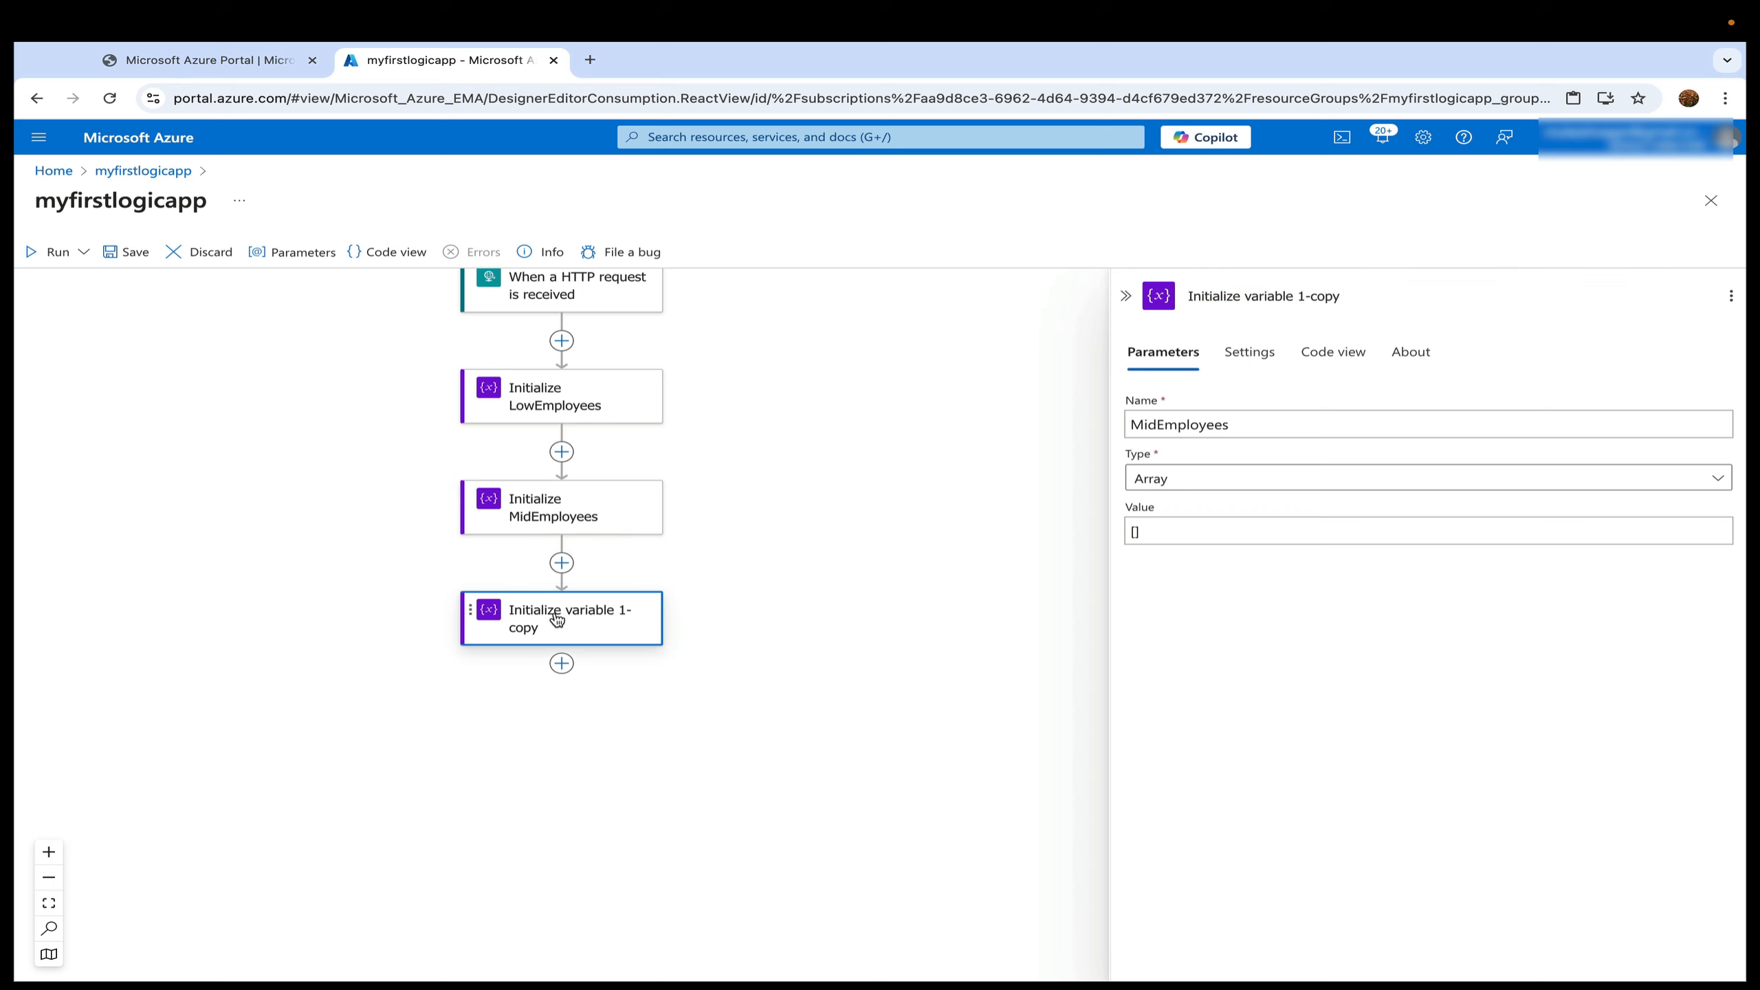
triple_click(1224, 297)
key(ctrl+v)
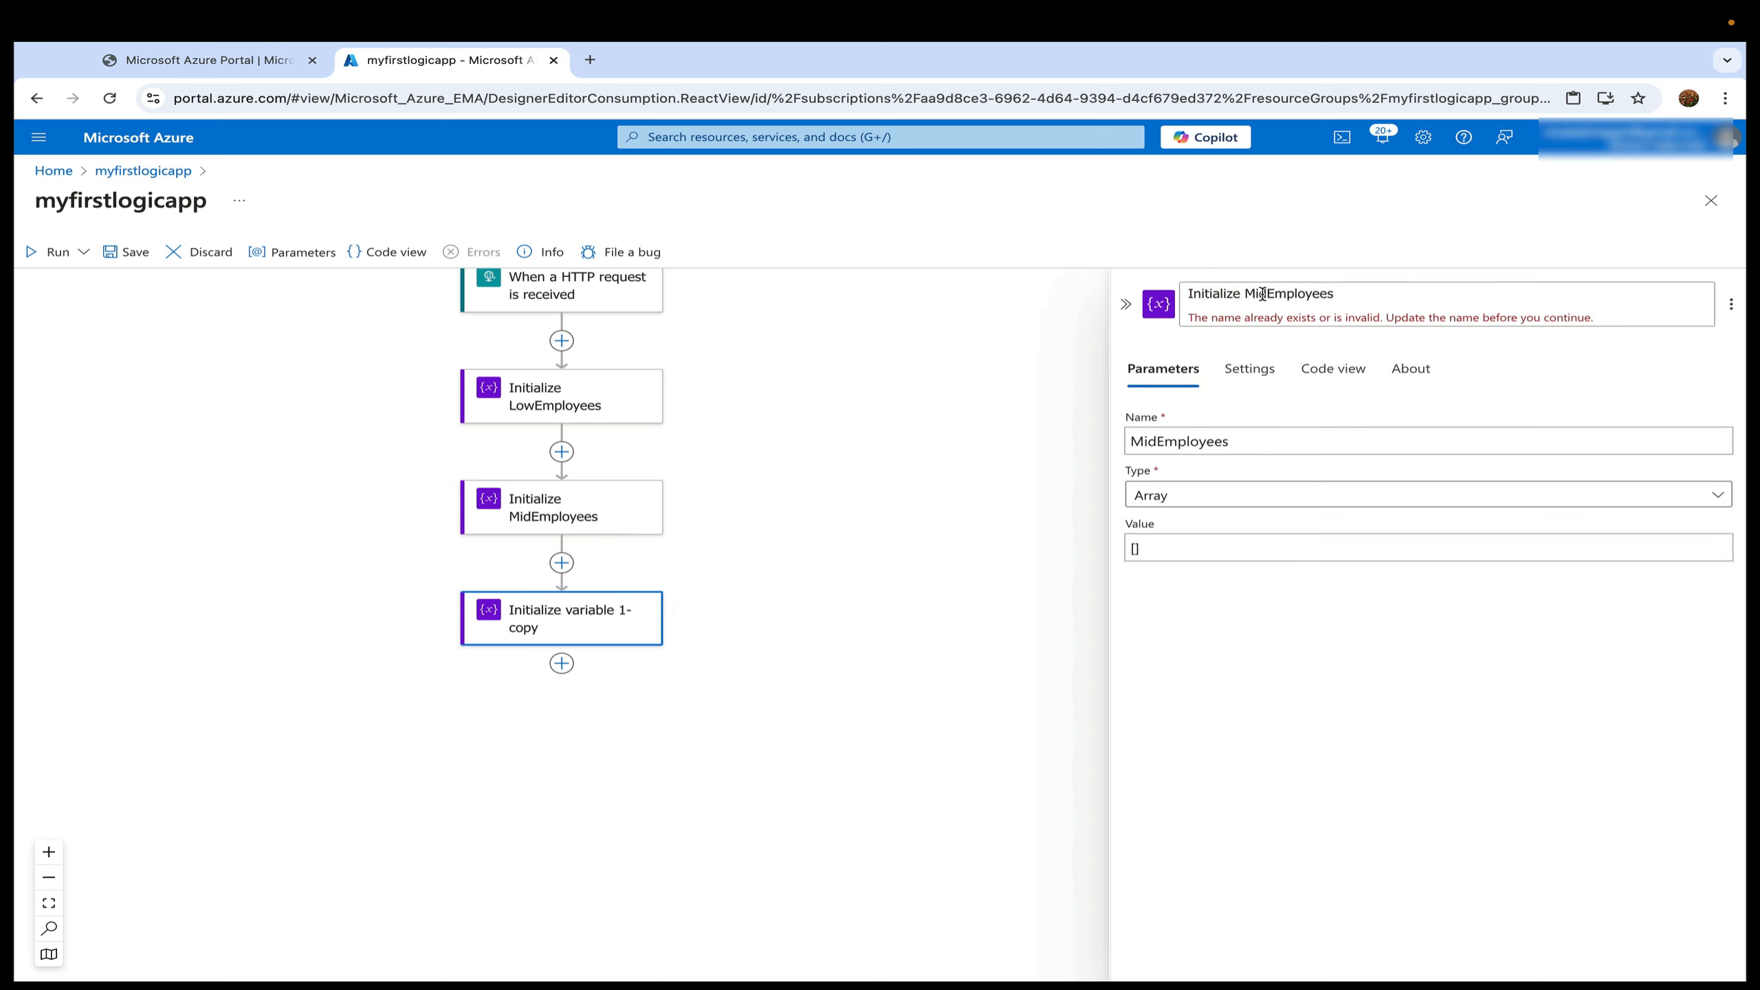
Change the duplicated action's title to Initialize HighEmployees.
click(1266, 294)
key(BackSpace)
key(BackSpace)
key(BackSpace)
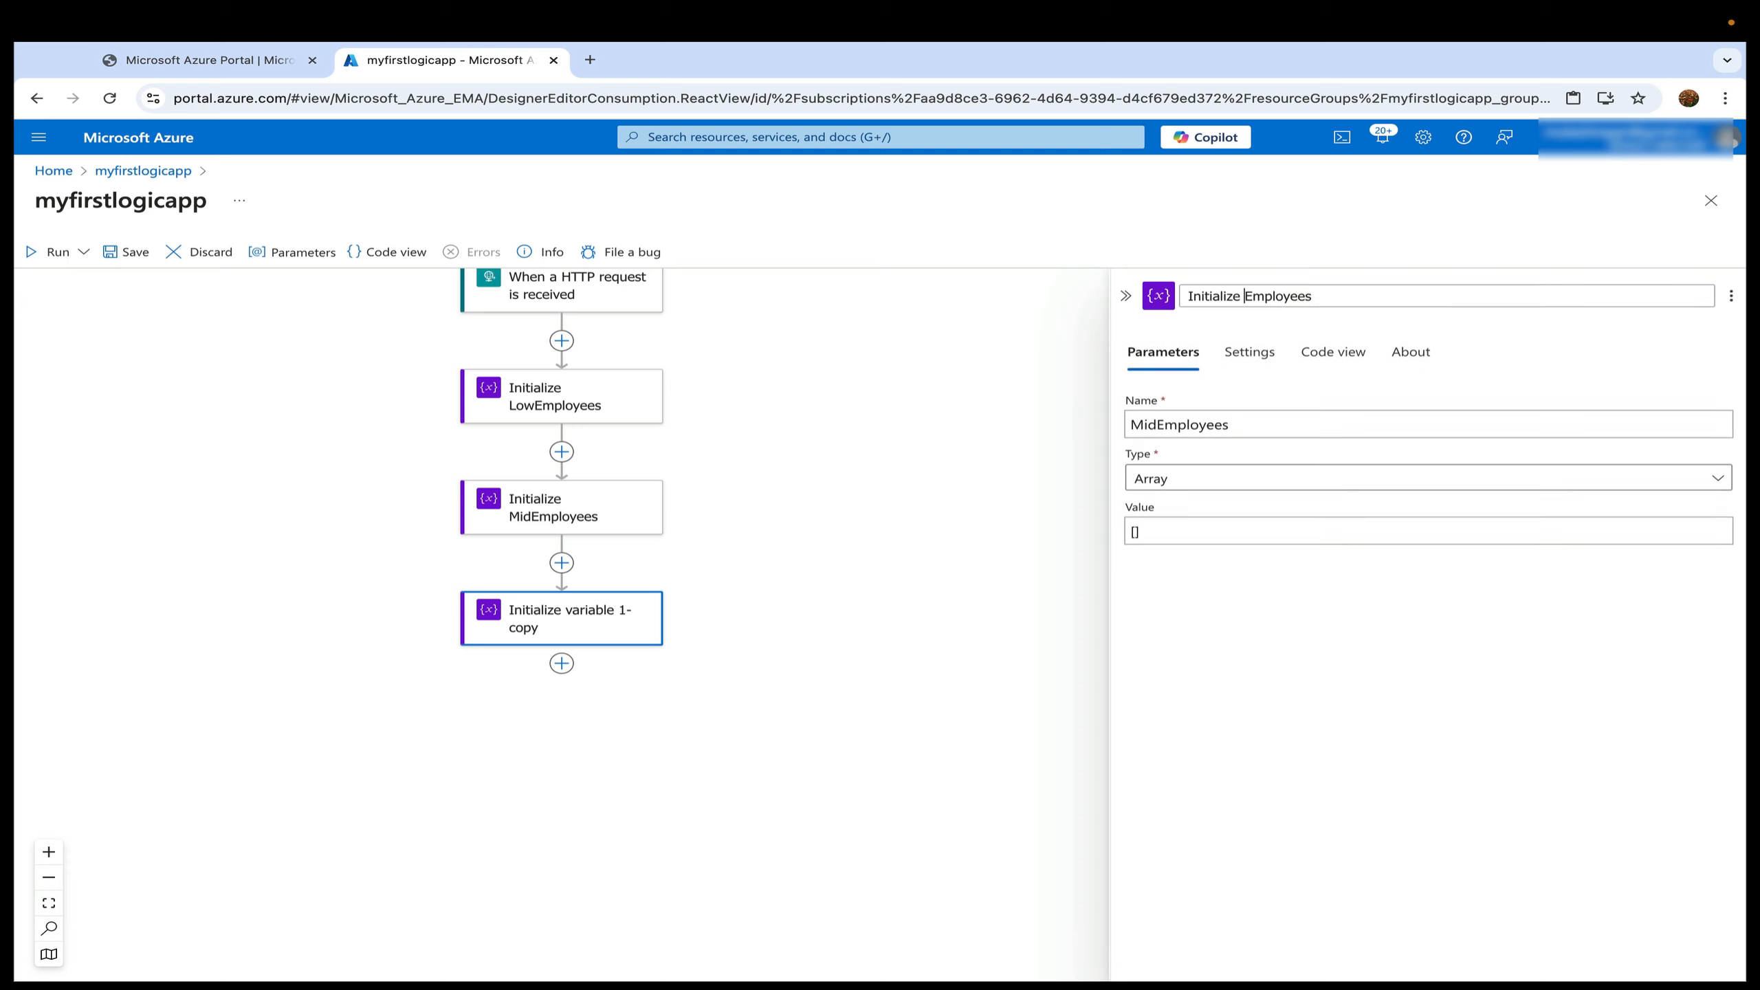
text(High)
Copy HighEmployees from the action's title into the variable name and save the workflow.
double_click(1288, 294)
double_click(1196, 422)
key(ctrl+v)
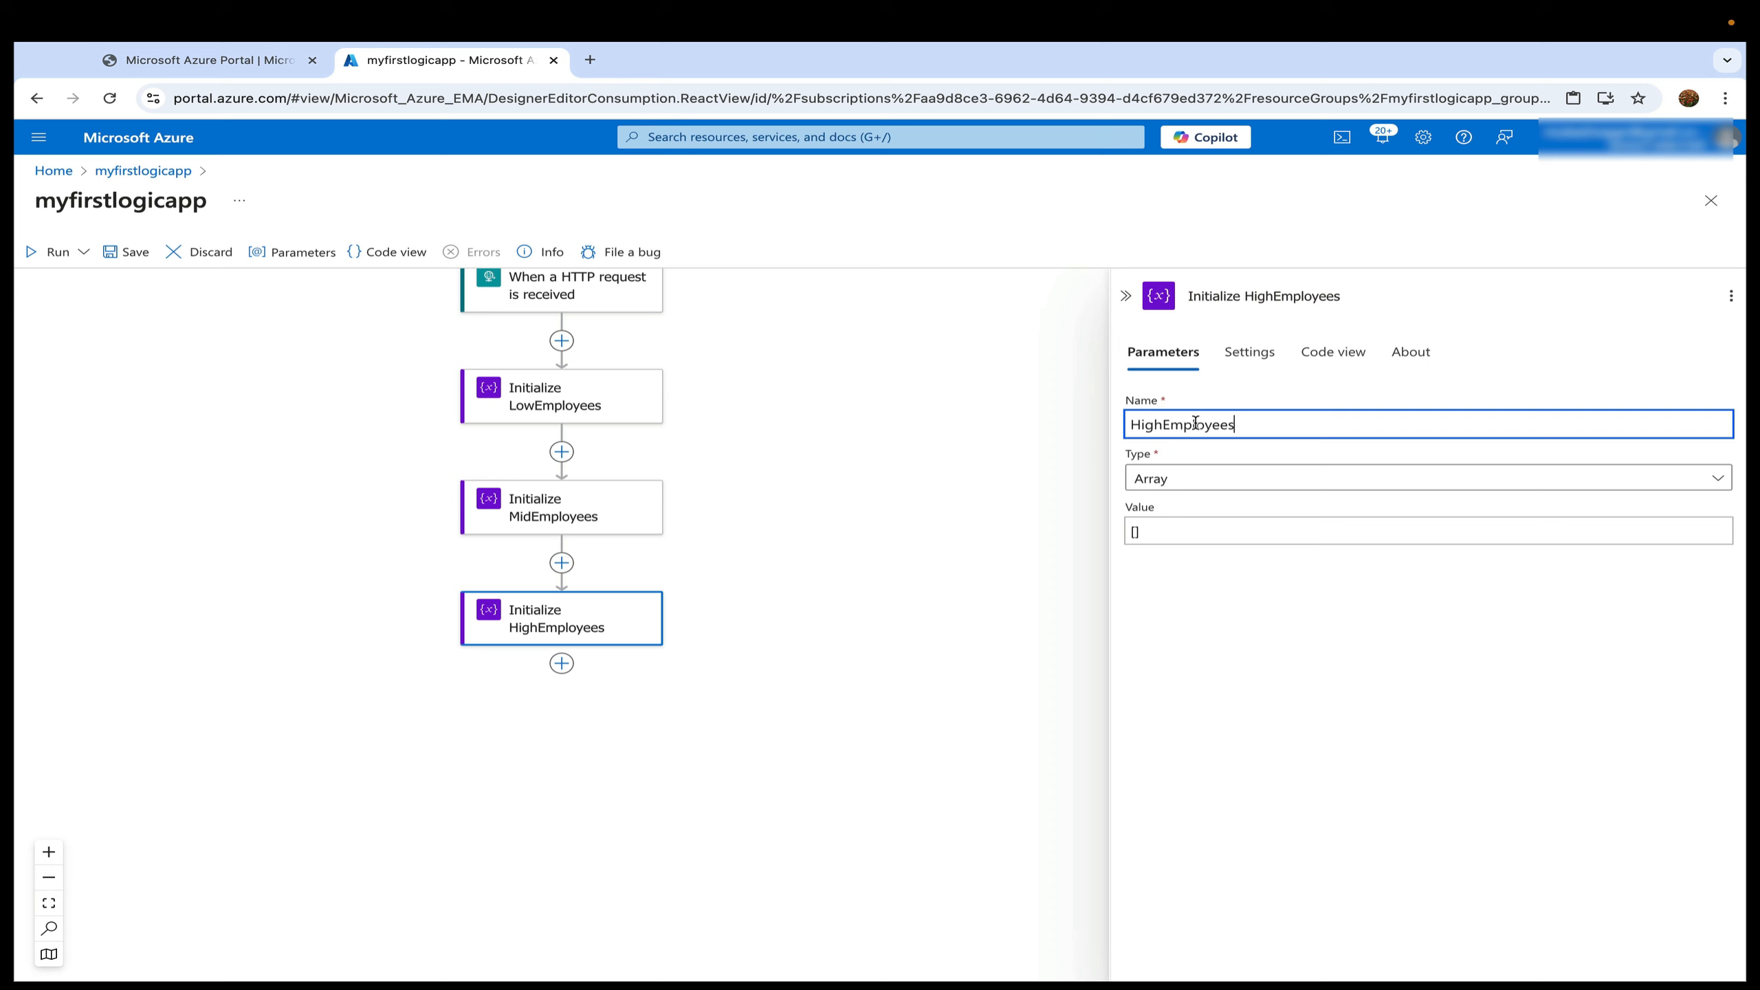
click(130, 252)
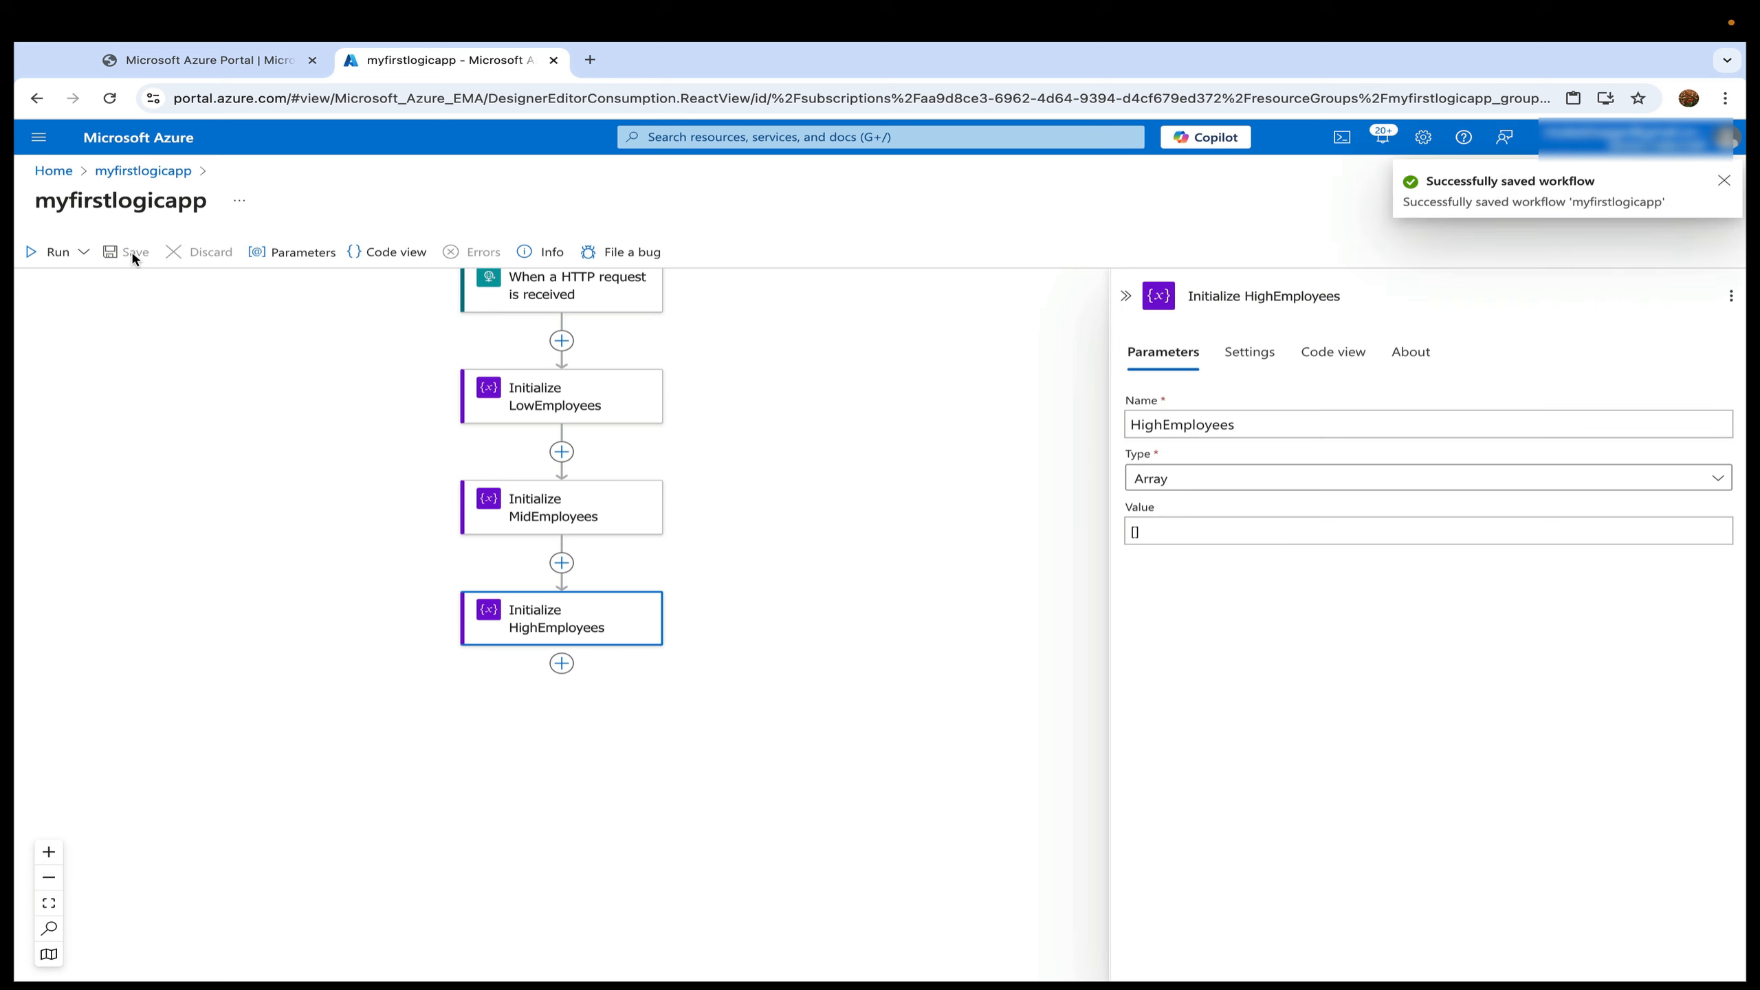
Add a For each action after Initialize HighEmployees and have it loop over the HTTP request's Body.
click(561, 663)
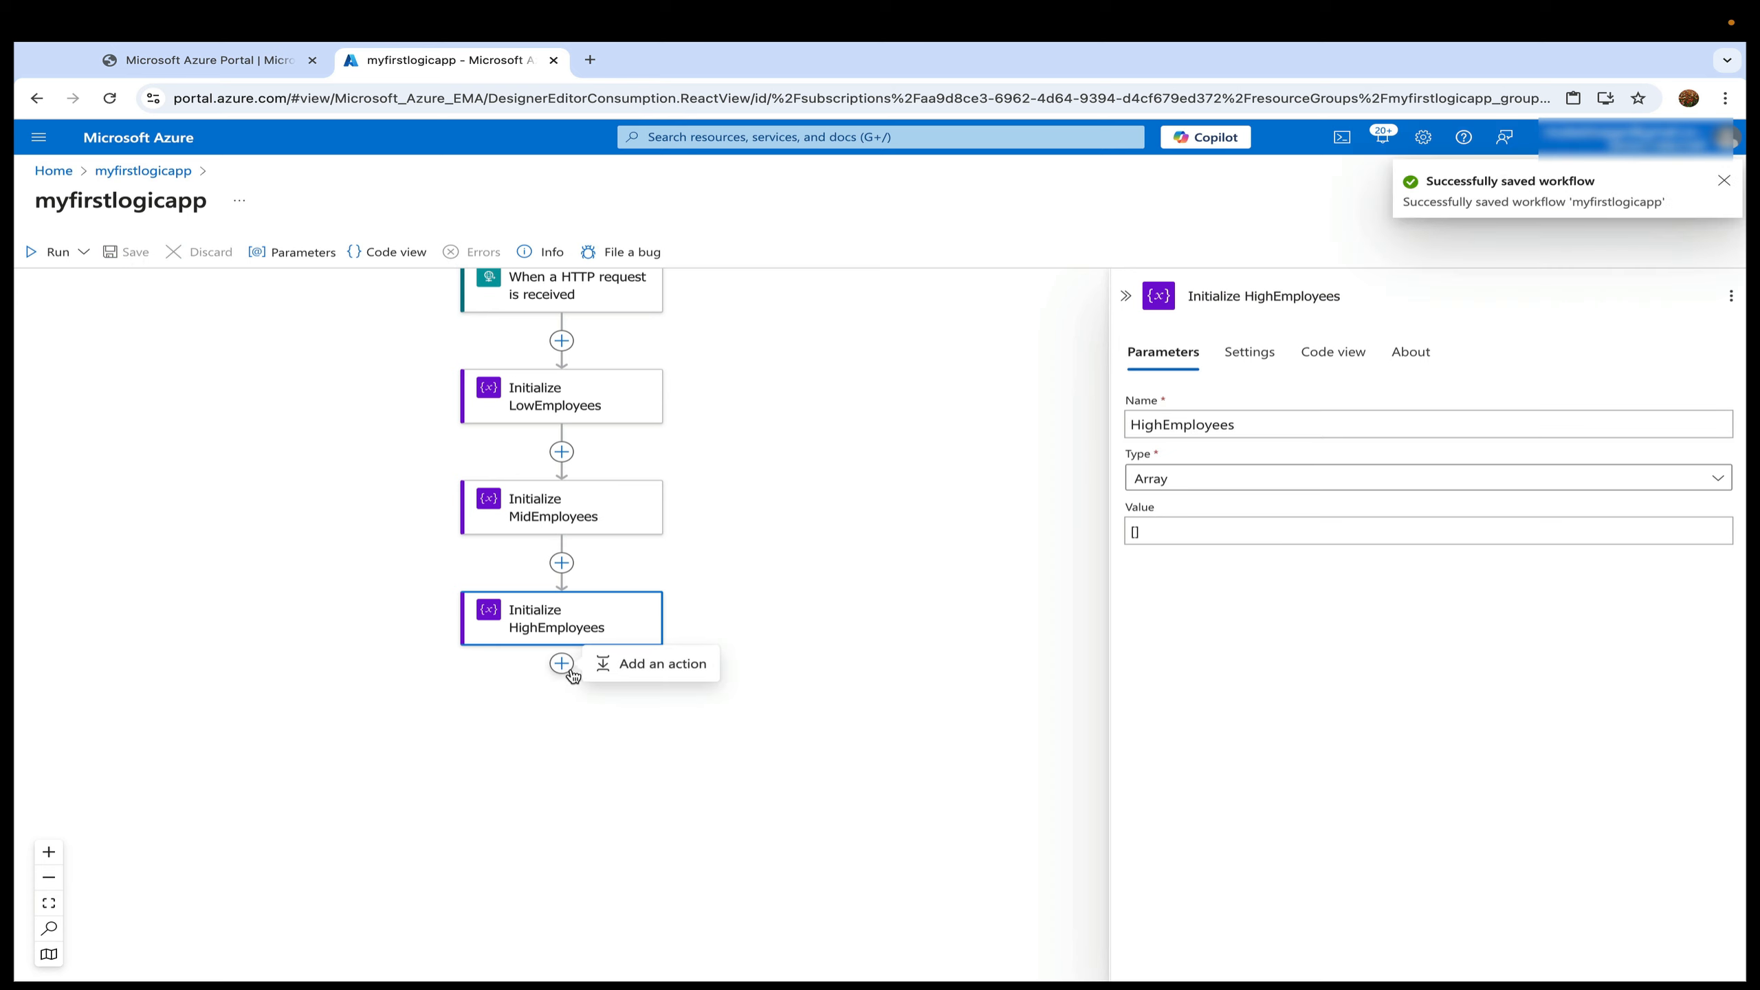
click(641, 666)
text(for each)
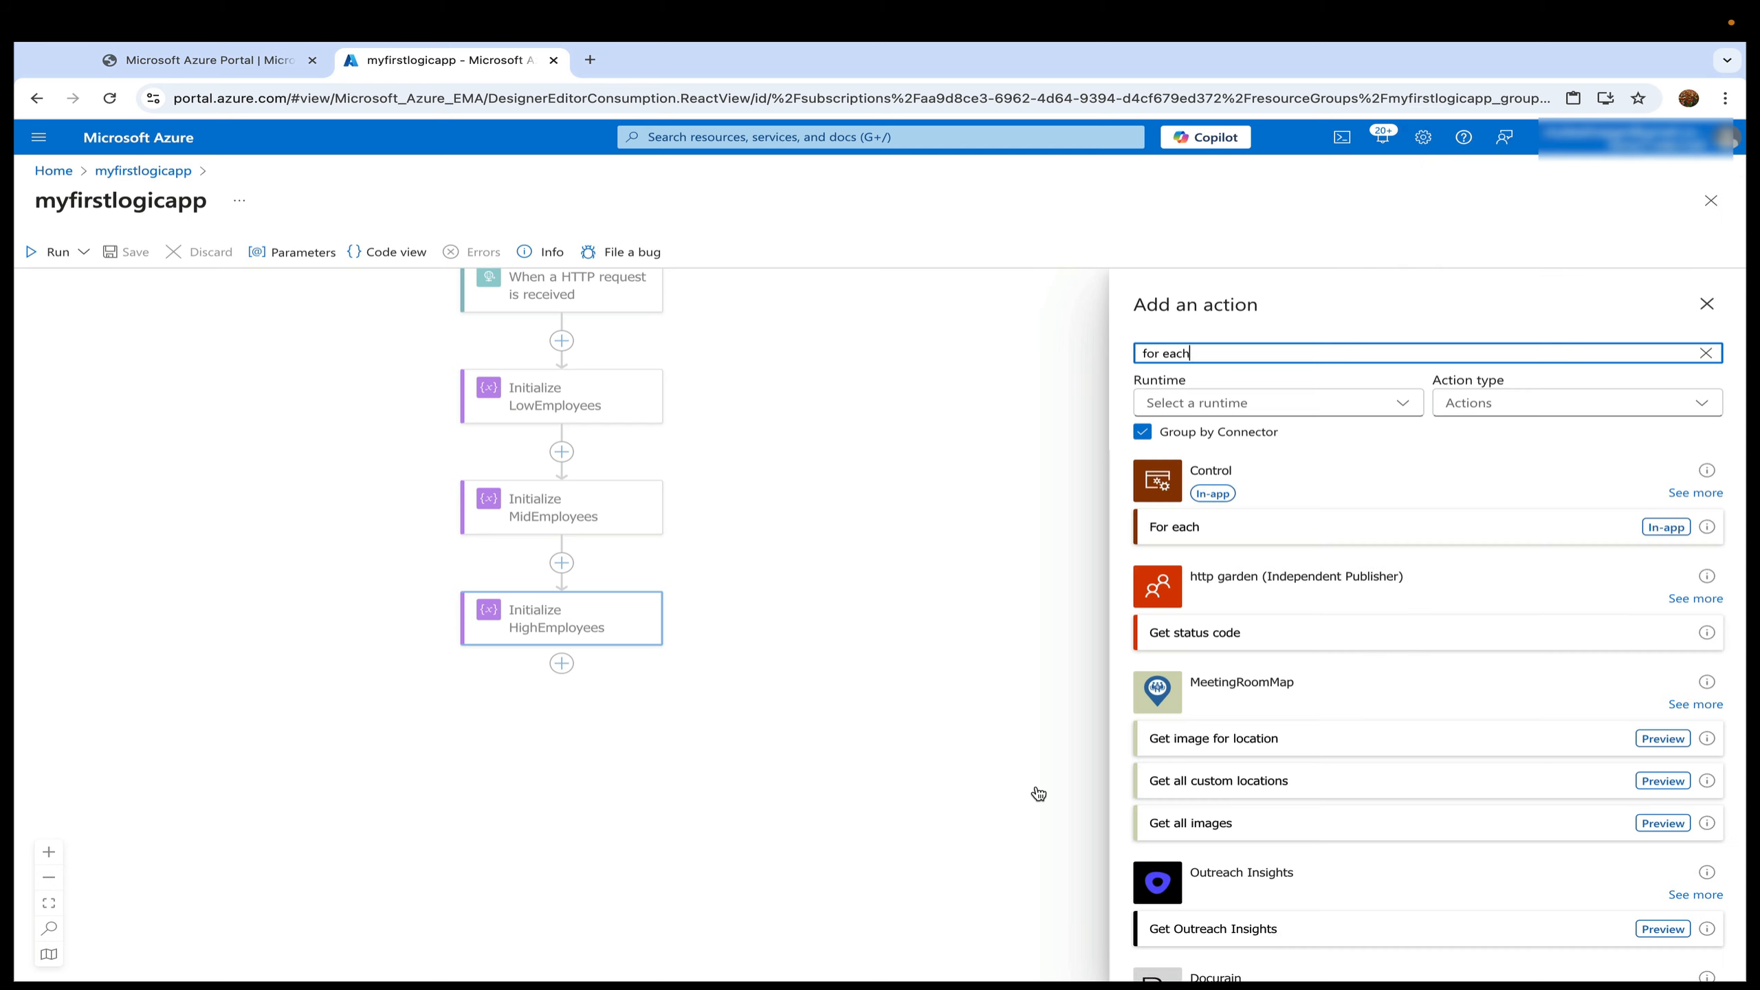
click(1665, 528)
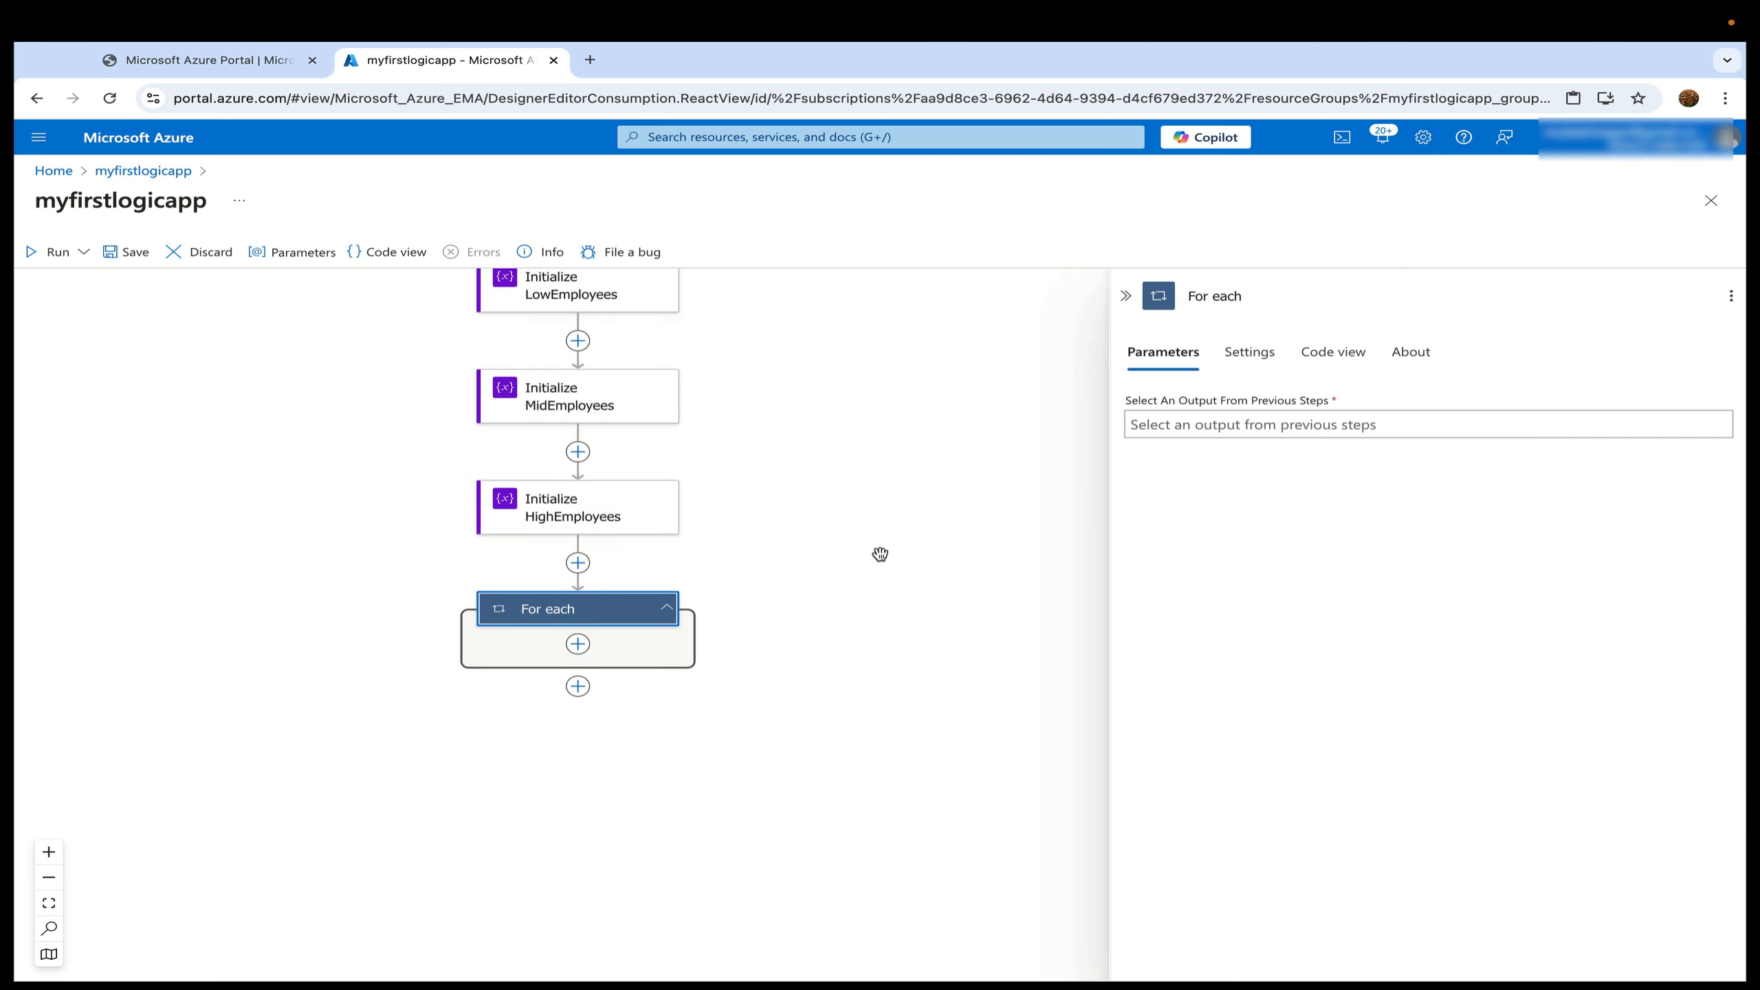
click(1222, 423)
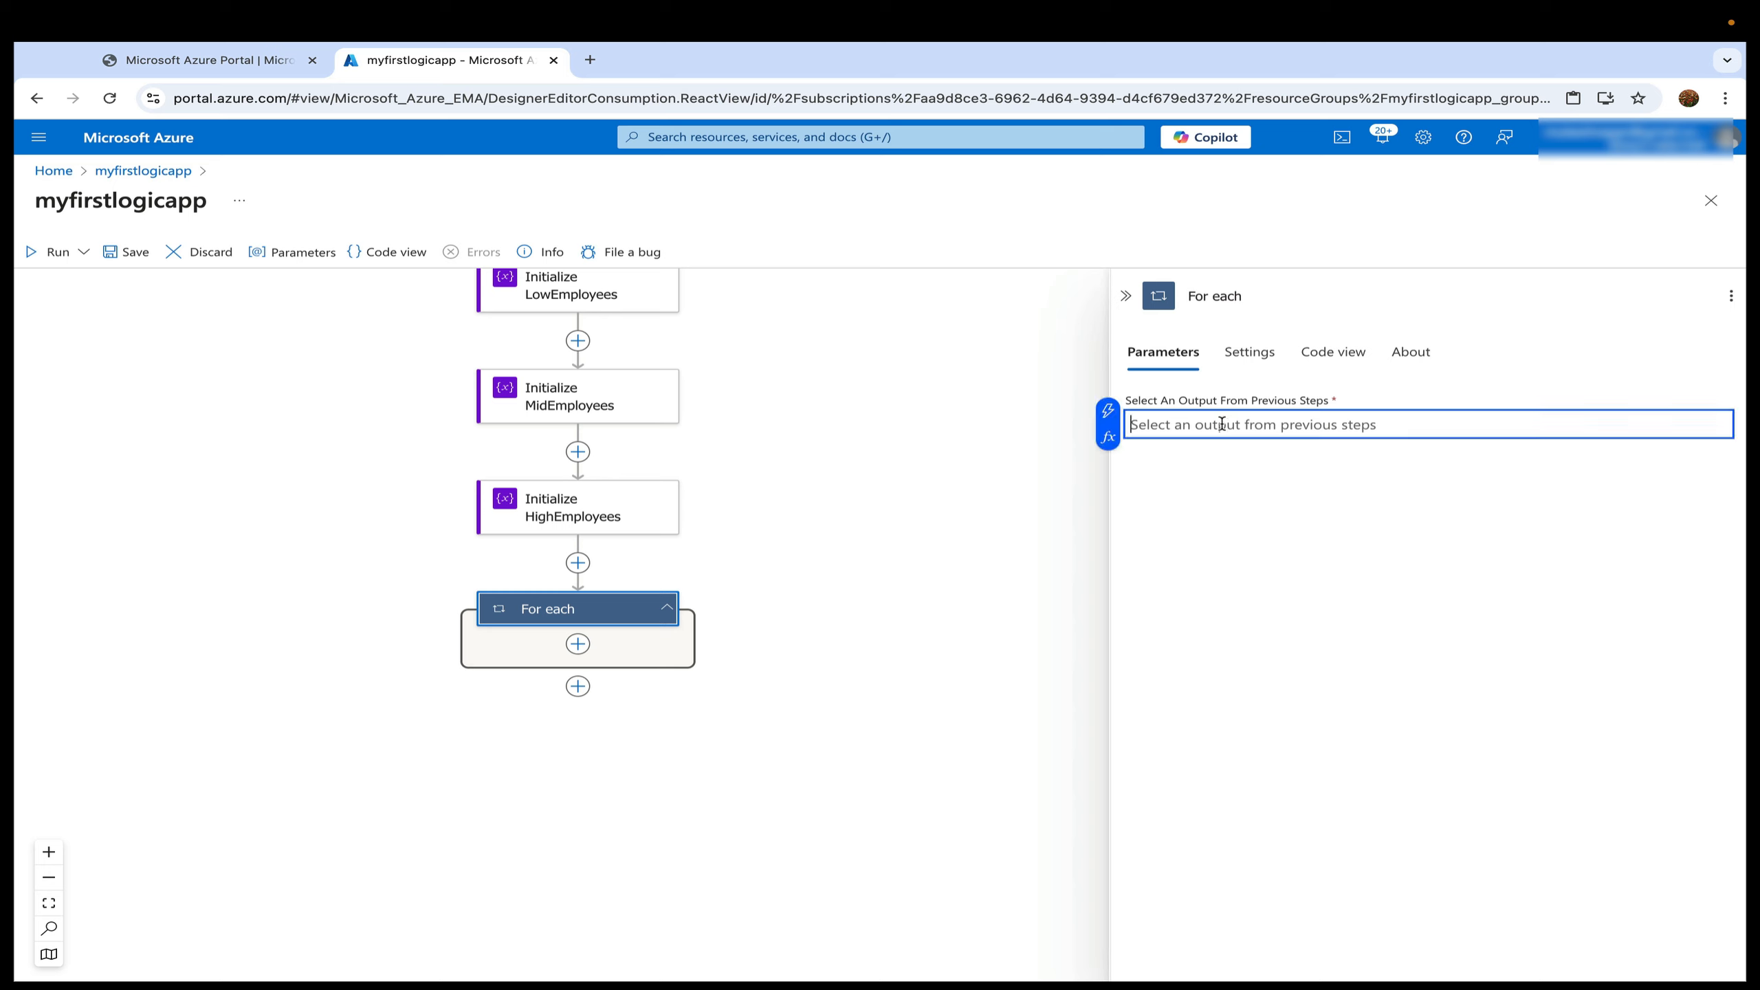
click(1110, 423)
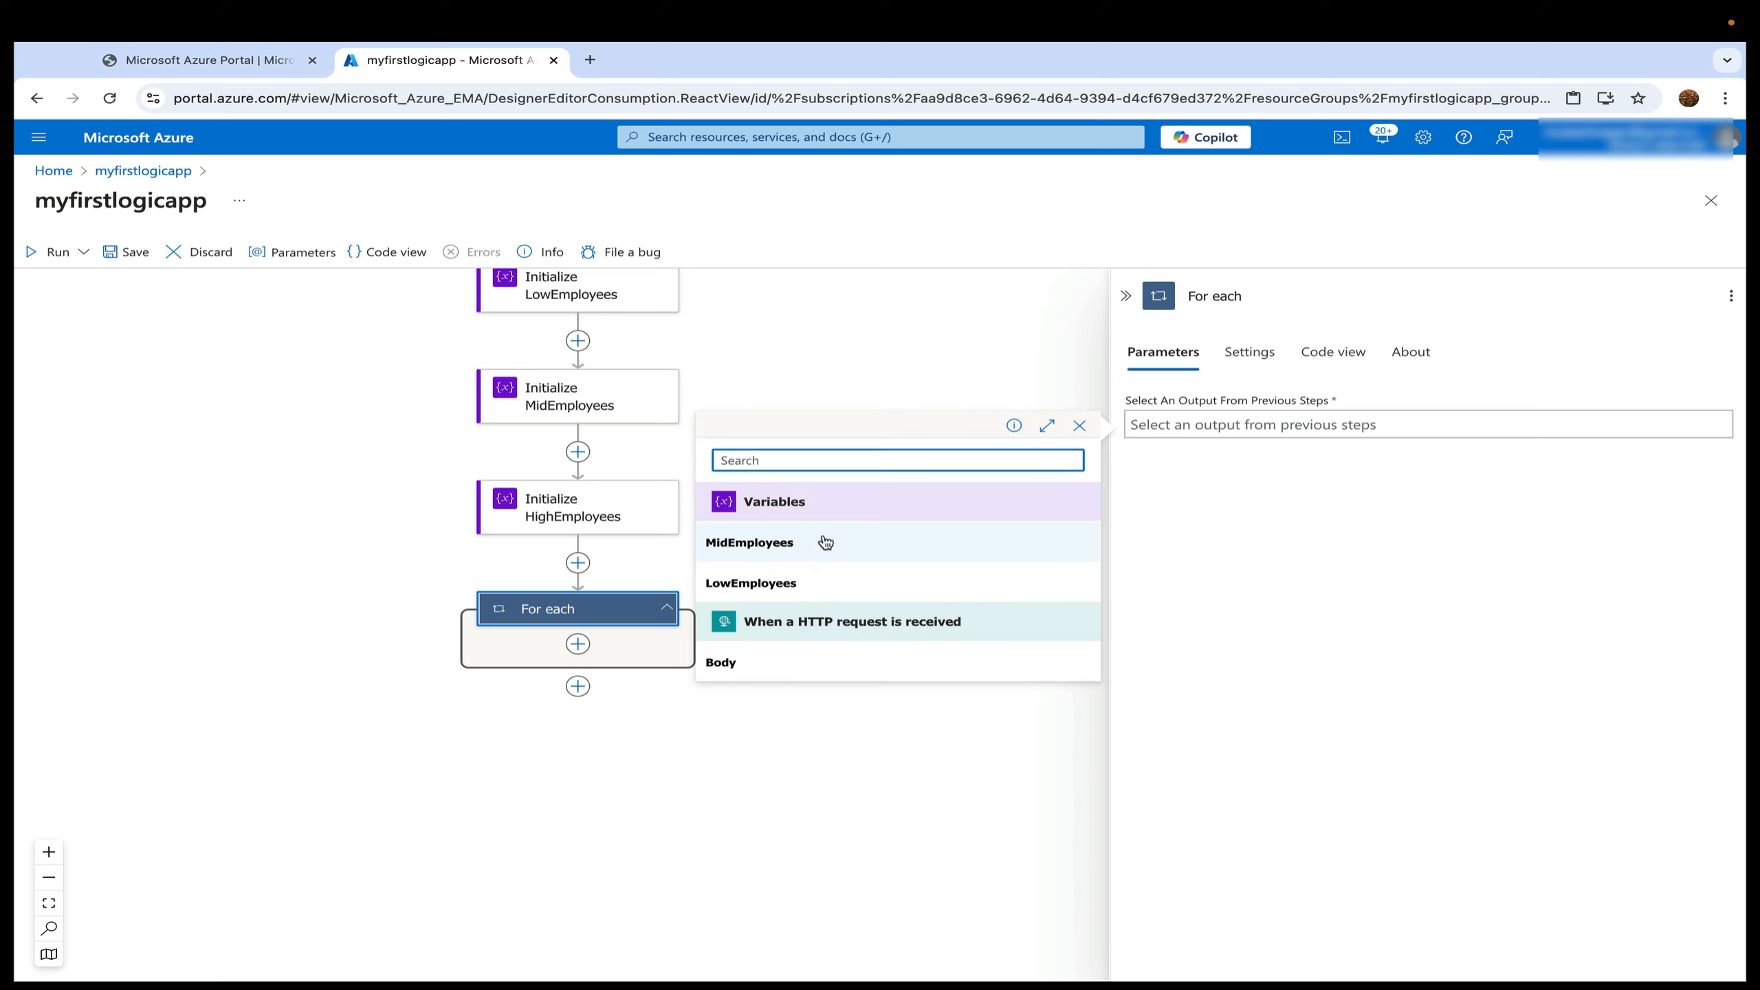
click(751, 662)
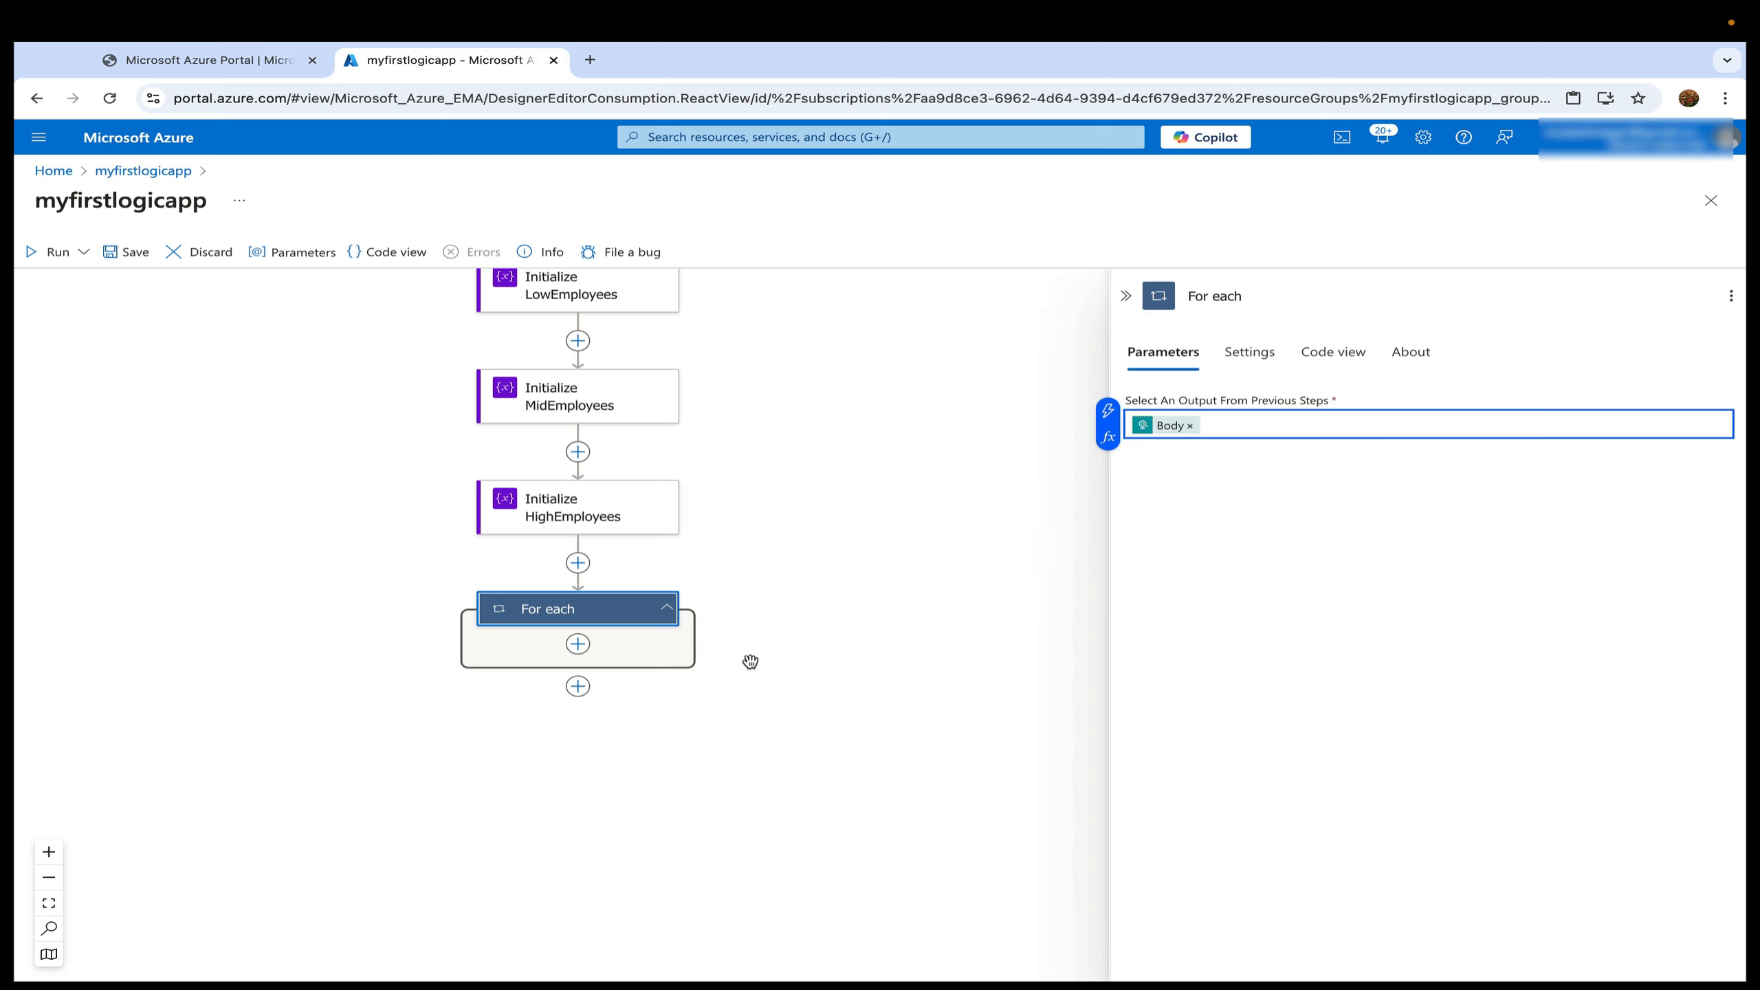
Add a Condition action from the Control connector inside the For each loop.
click(578, 644)
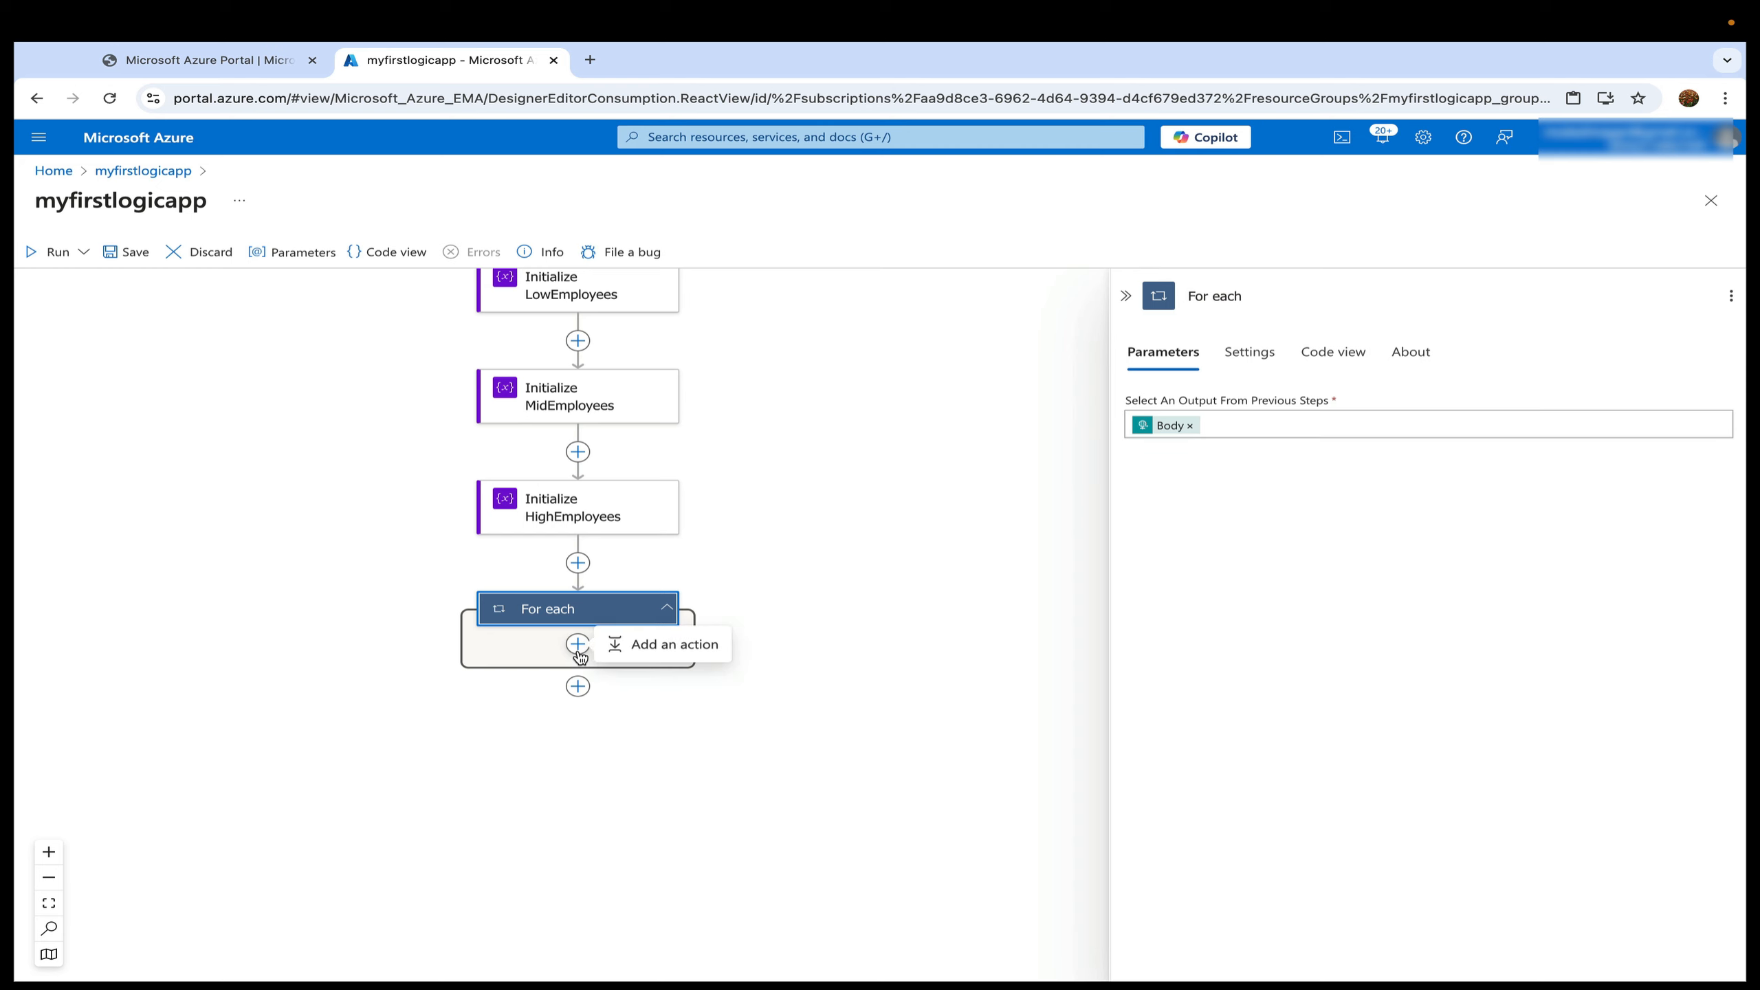
click(634, 645)
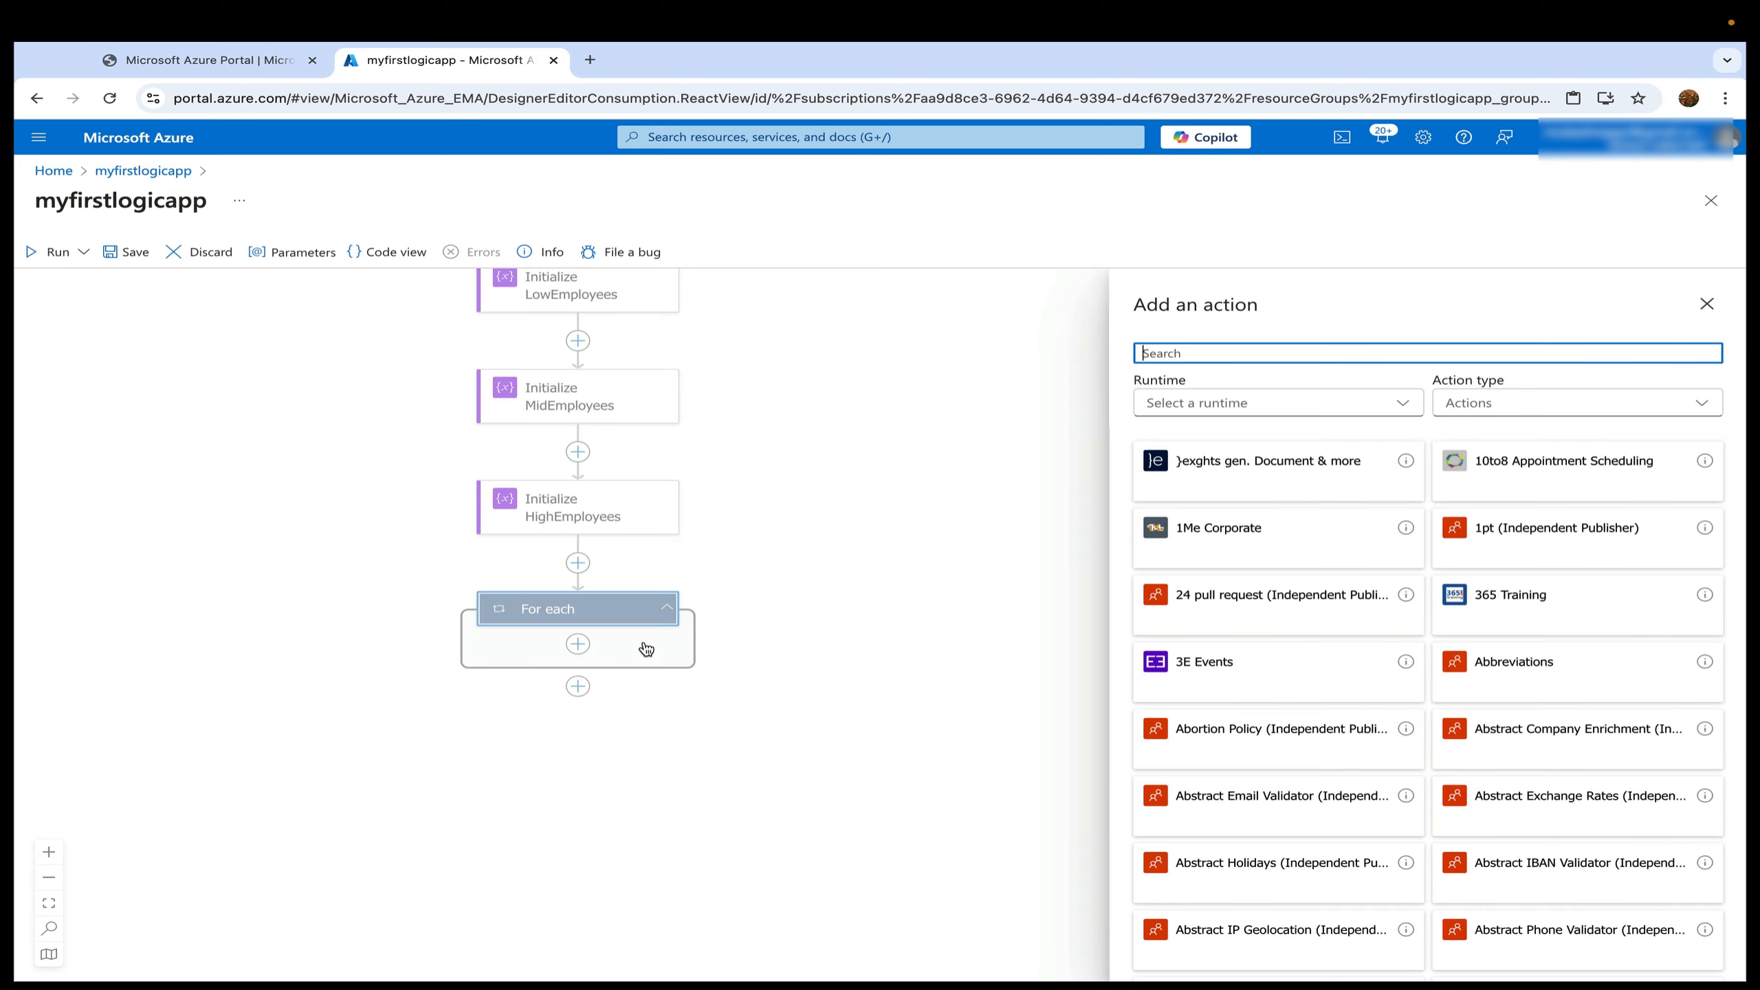
text(conit)
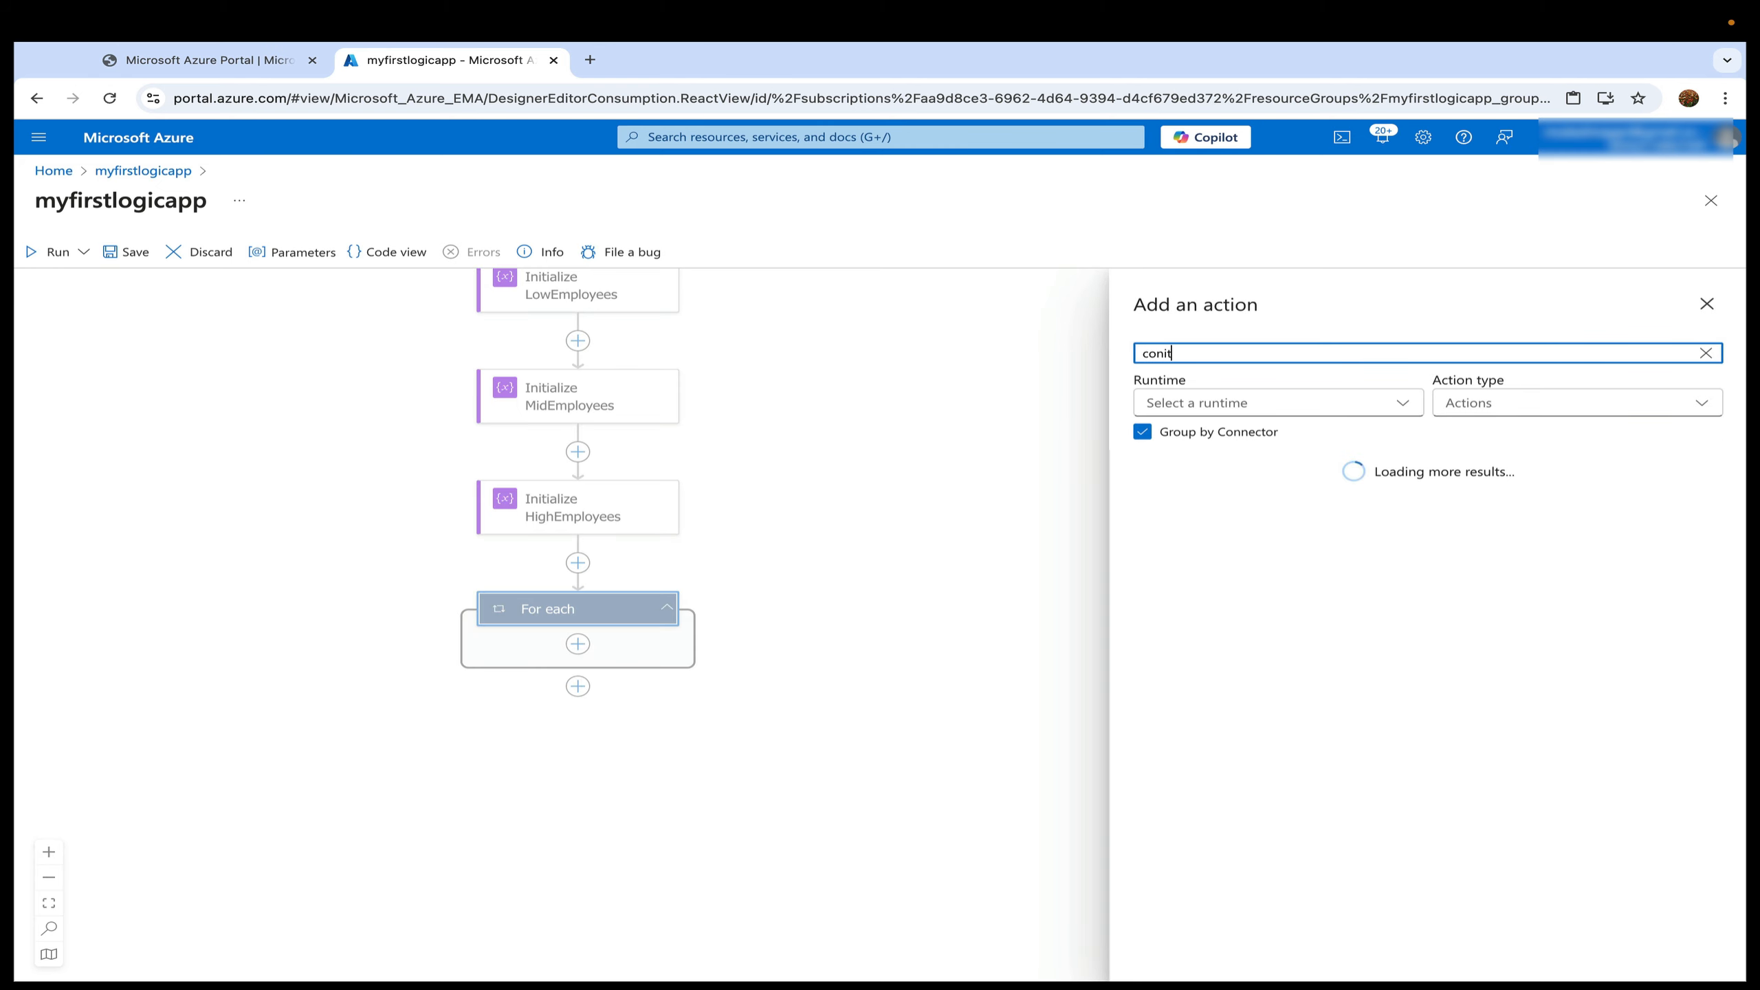
text(ion)
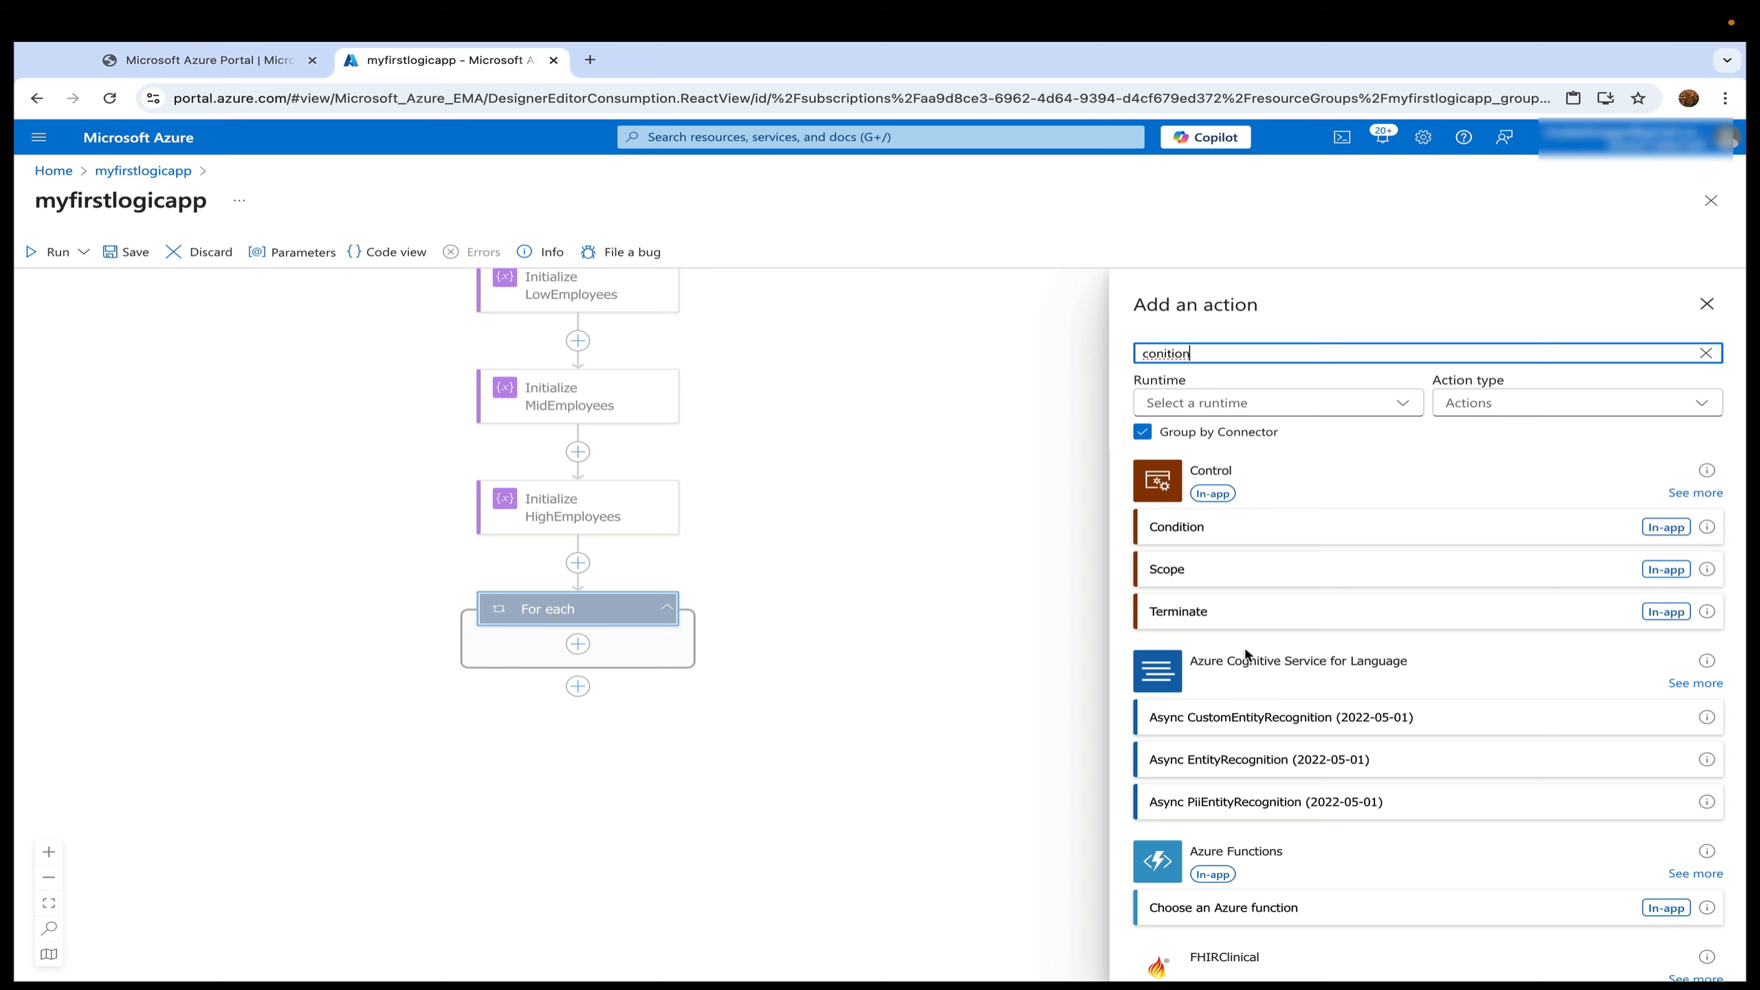
click(1655, 529)
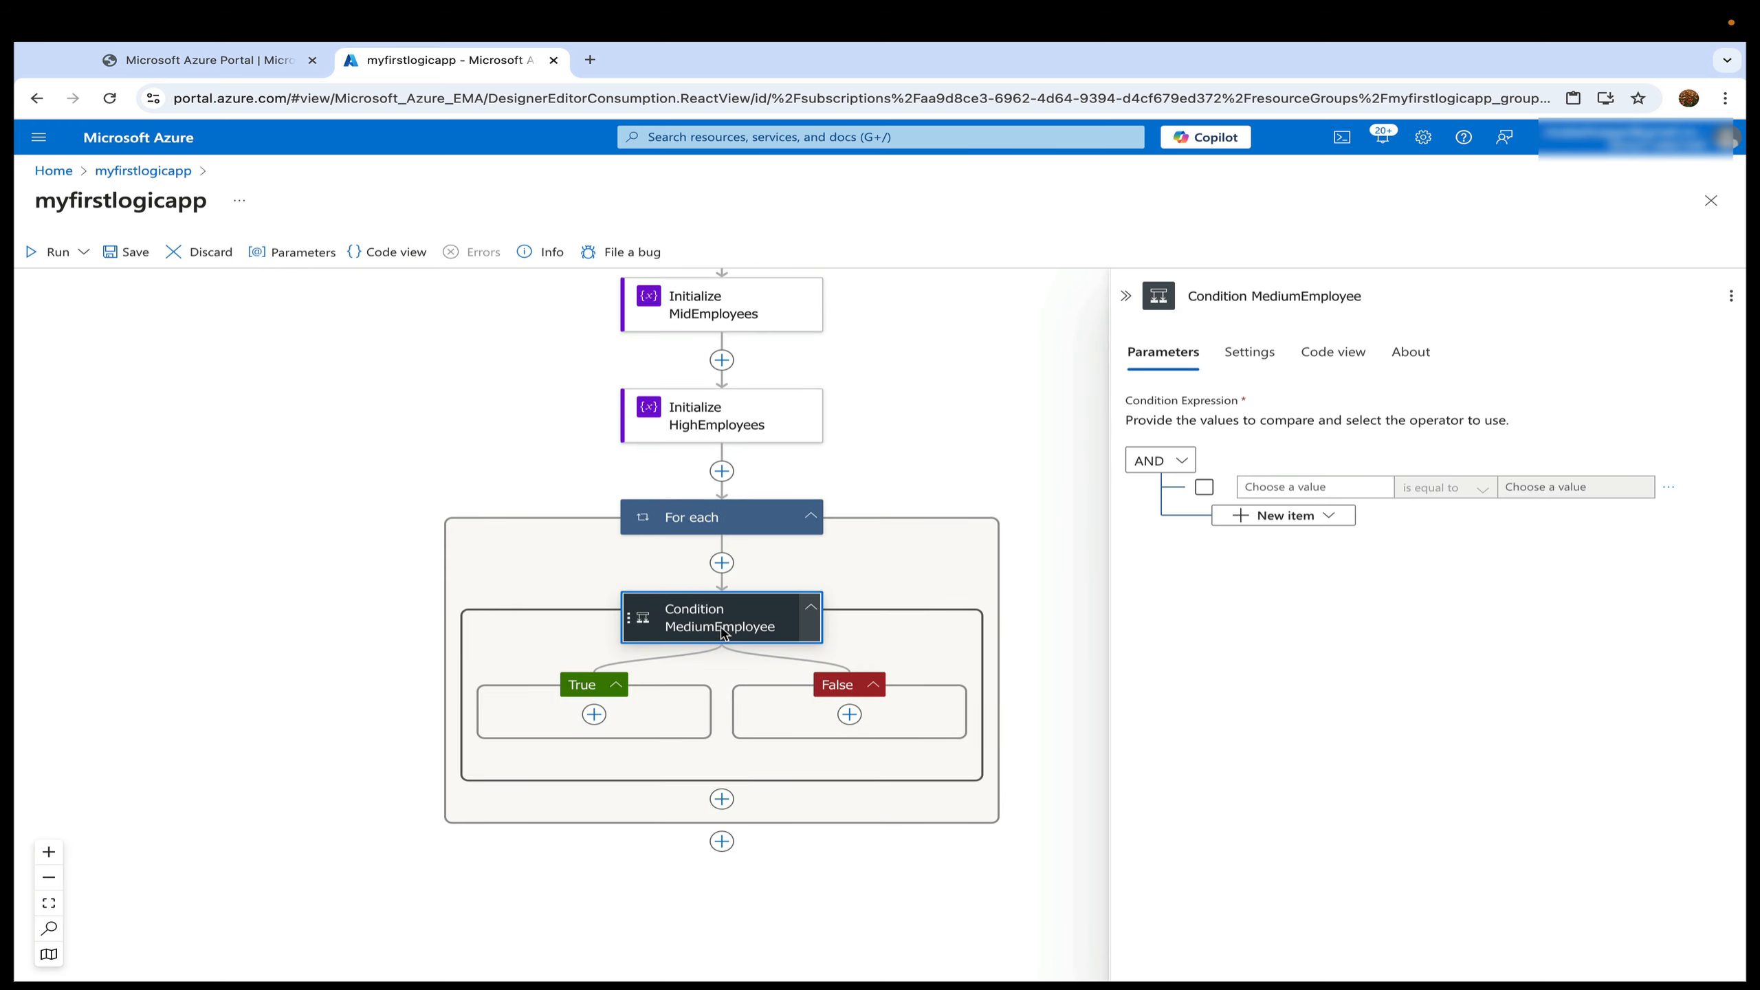
Rename the condition inside the For each loop as Condition LowEmployee.
click(1301, 296)
key(BackSpace)
key(BackSpace)
key(BackSpace)
key(BackSpace)
key(BackSpace)
key(BackSpace)
text(L)
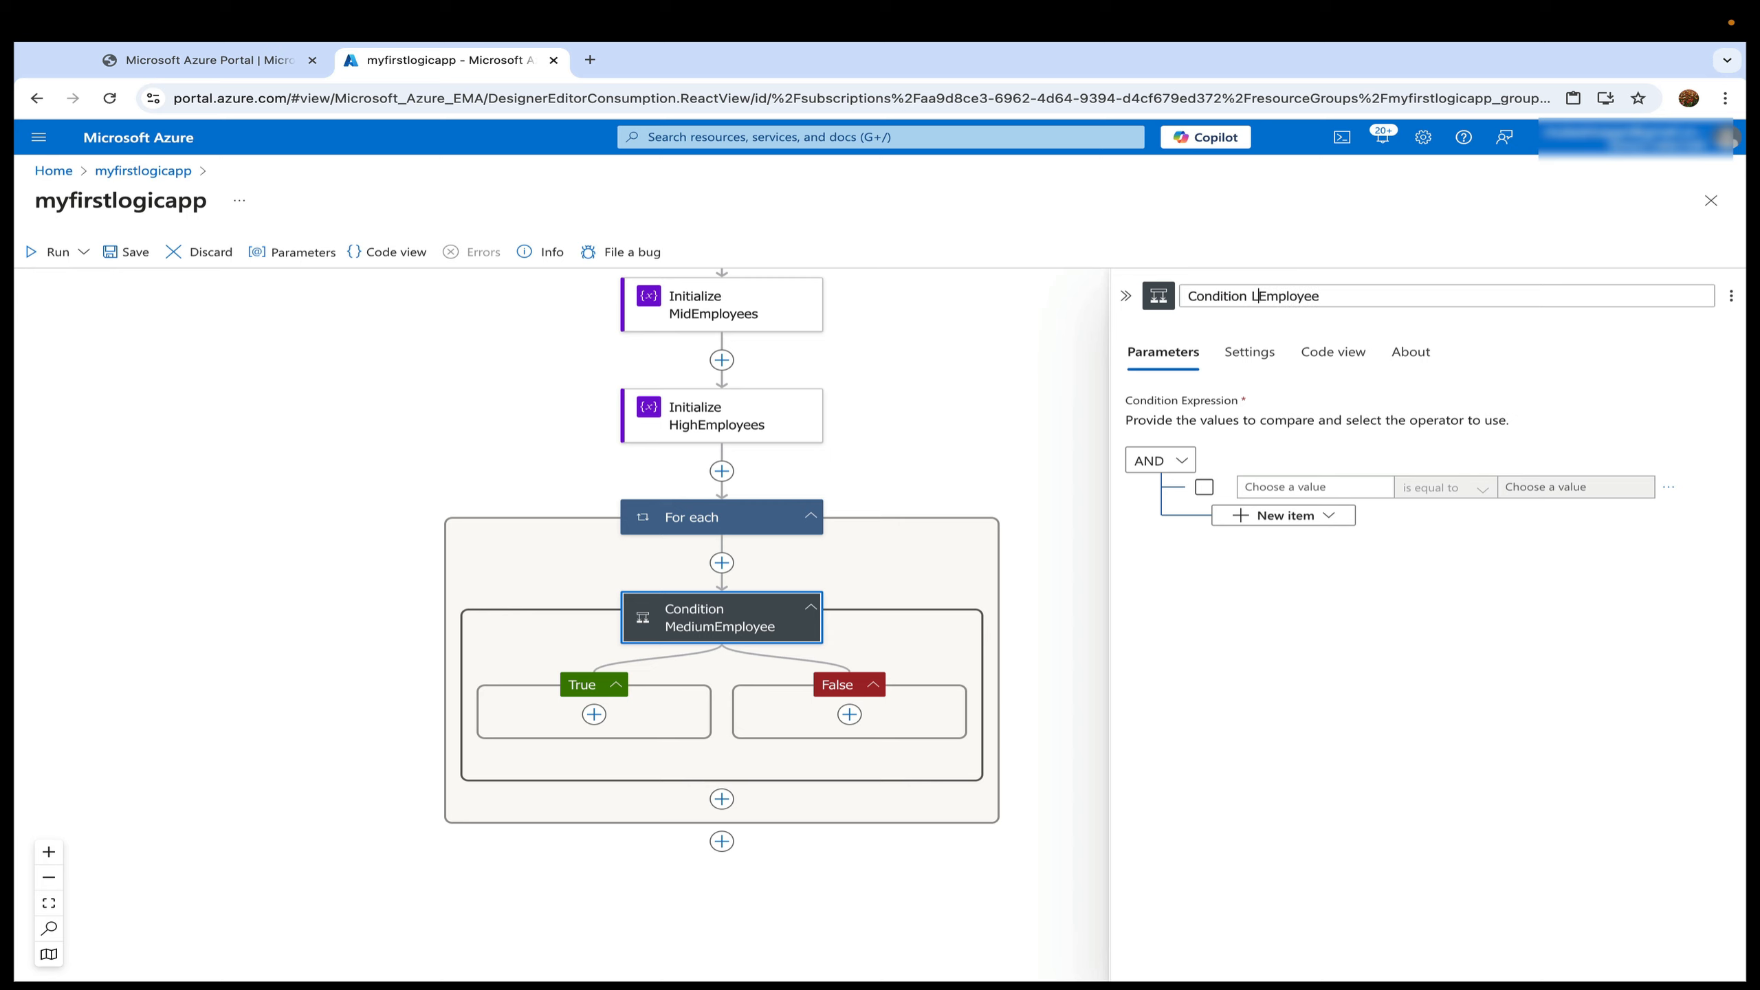
text(ow)
key(Return)
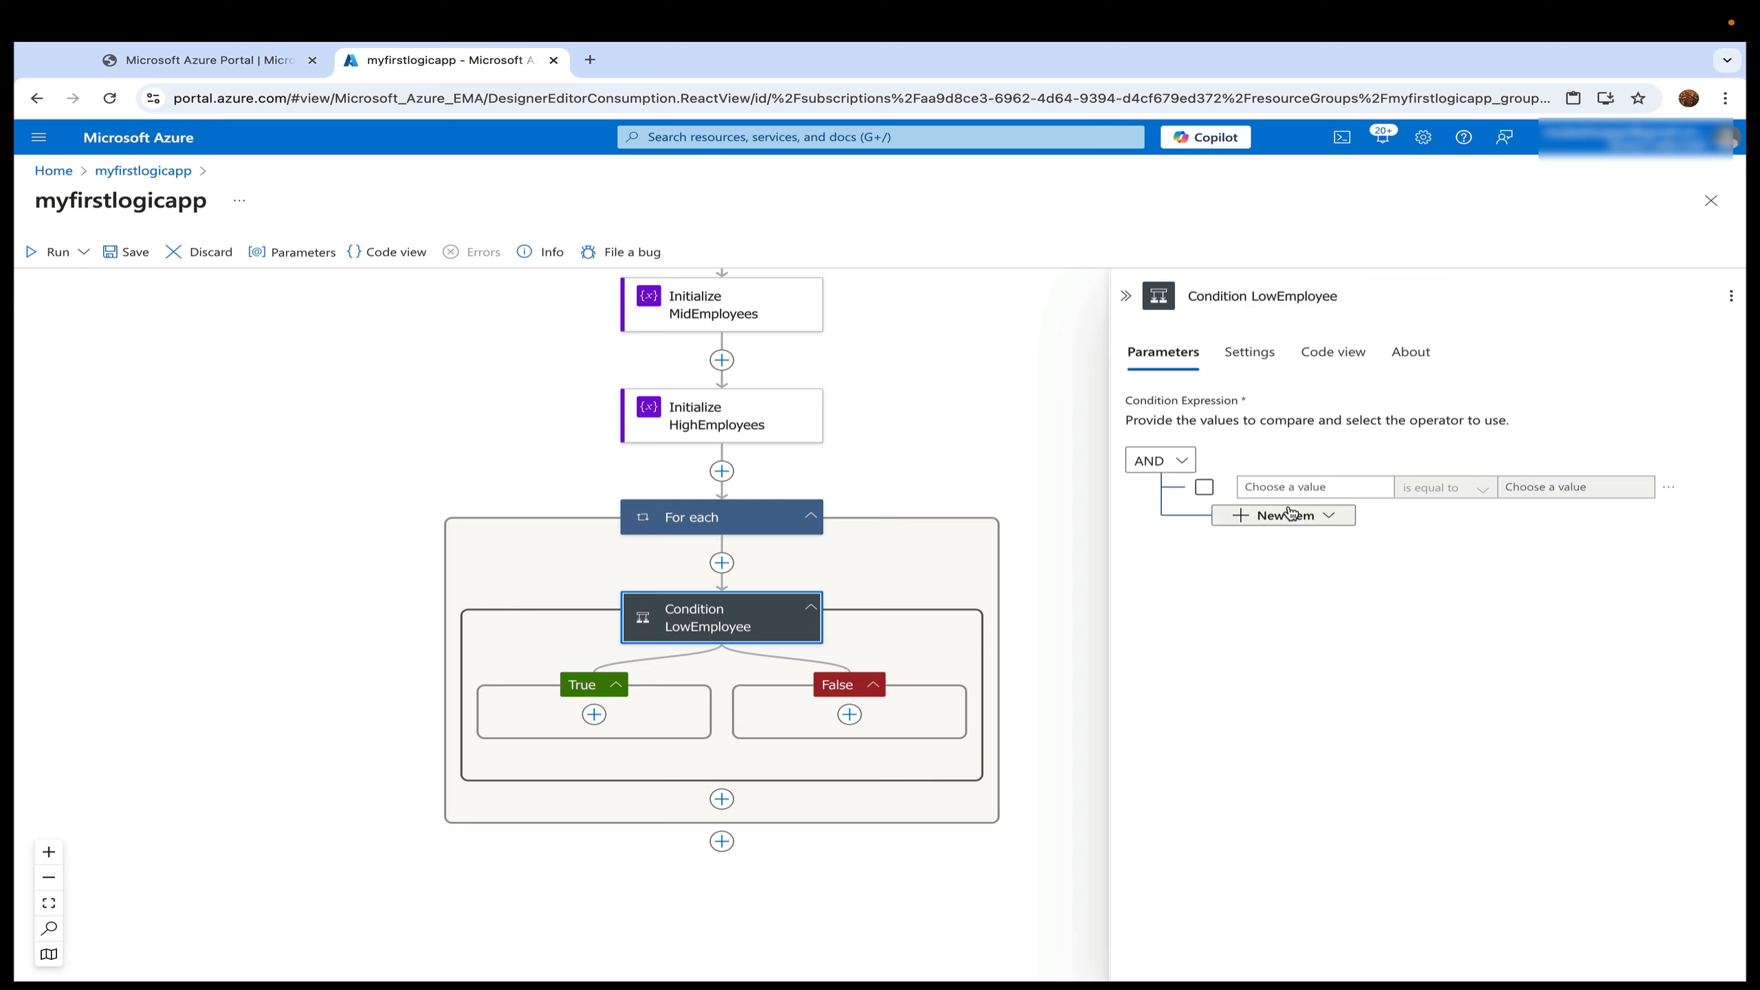
Set the condition's first value to the expression int(item()?['employeeNumber']), using employeeNumber from the HTTP request's dynamic content.
click(1260, 492)
click(1226, 499)
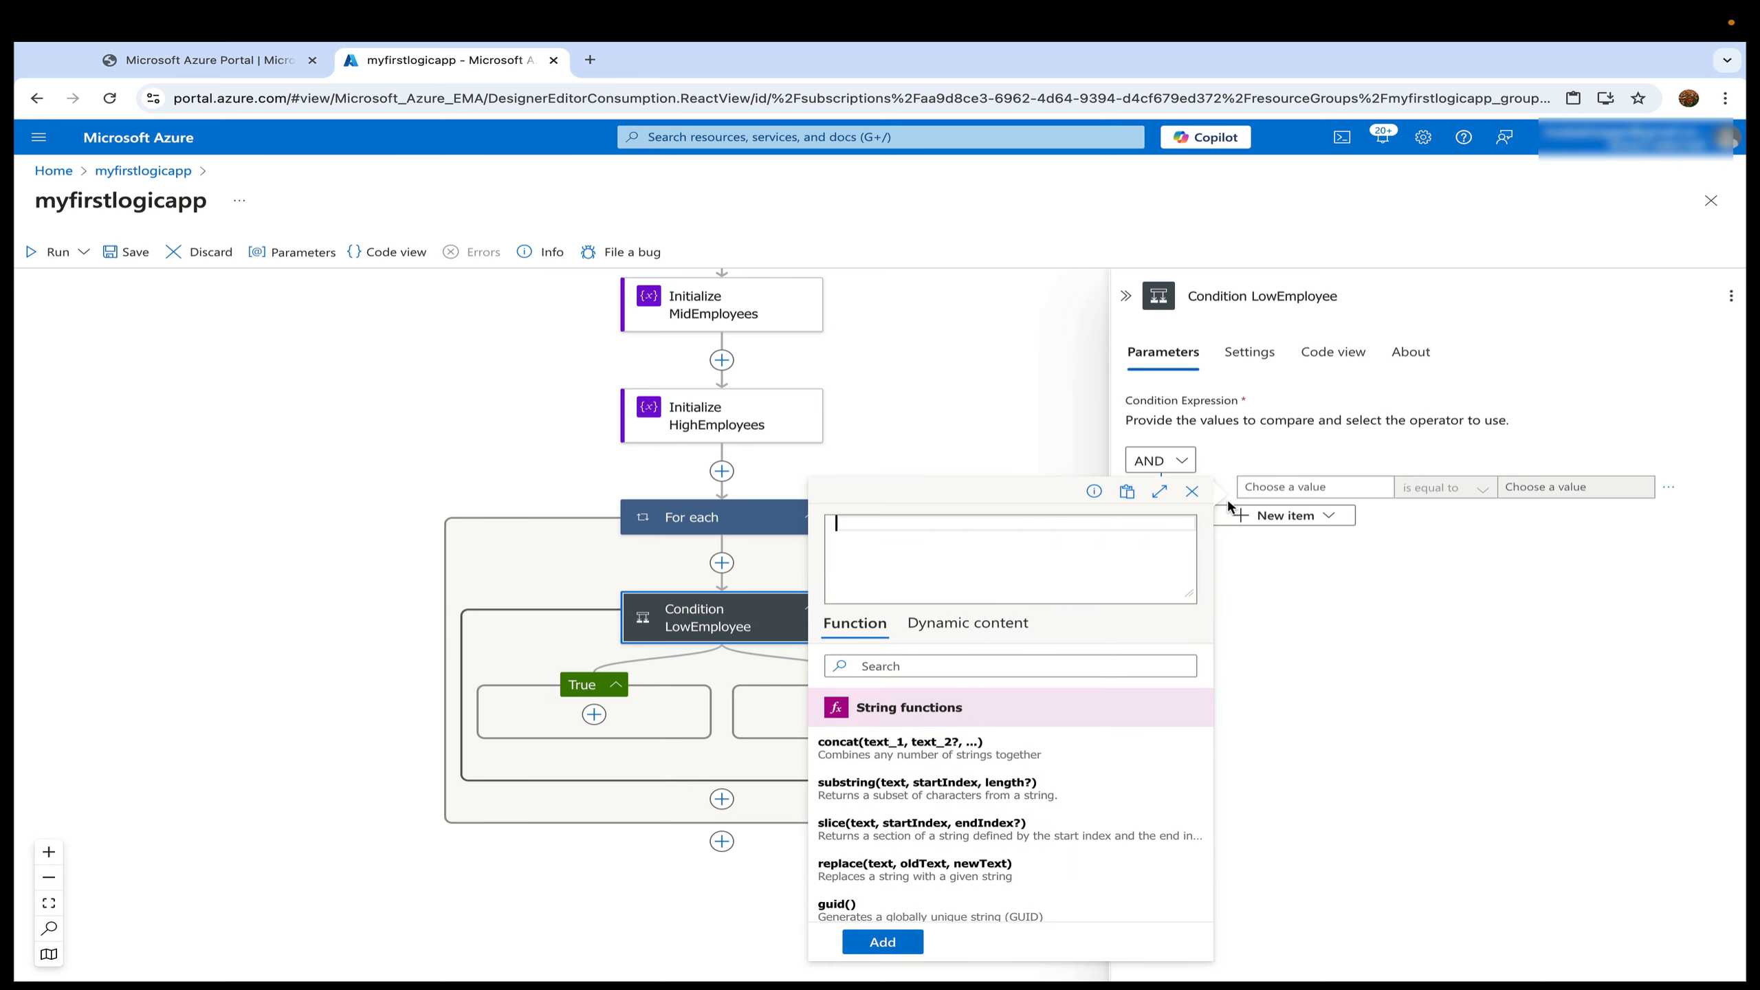
text(int)
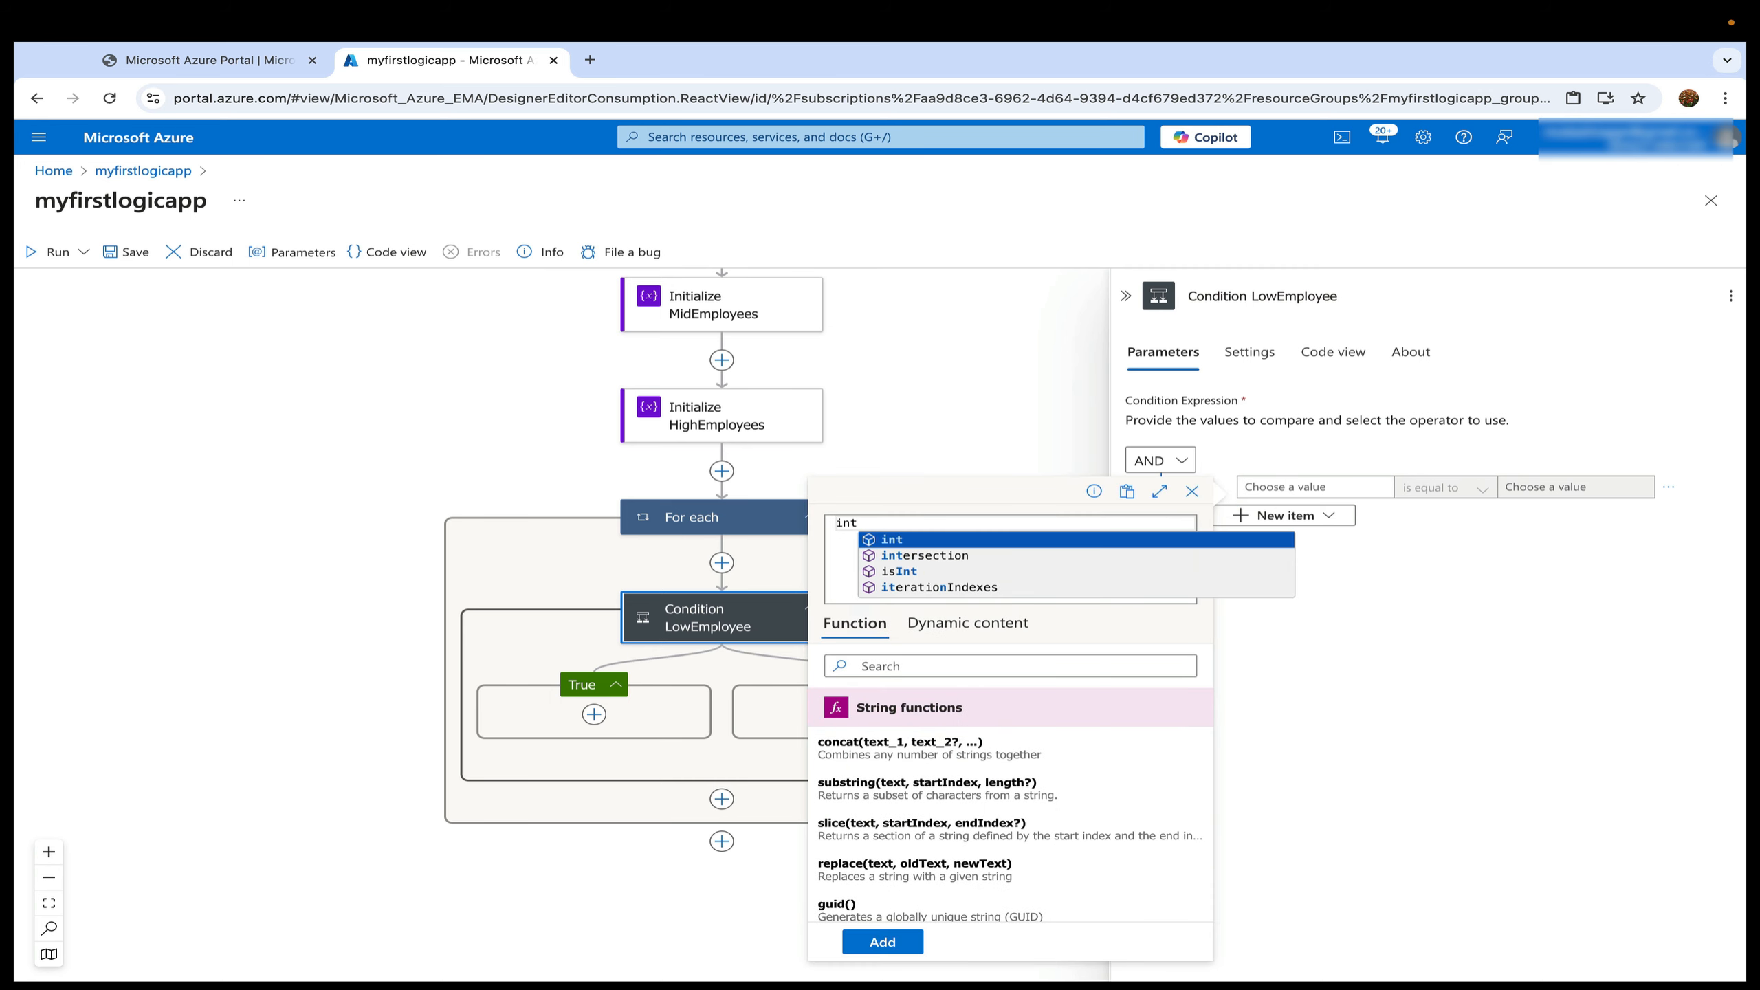
text(()
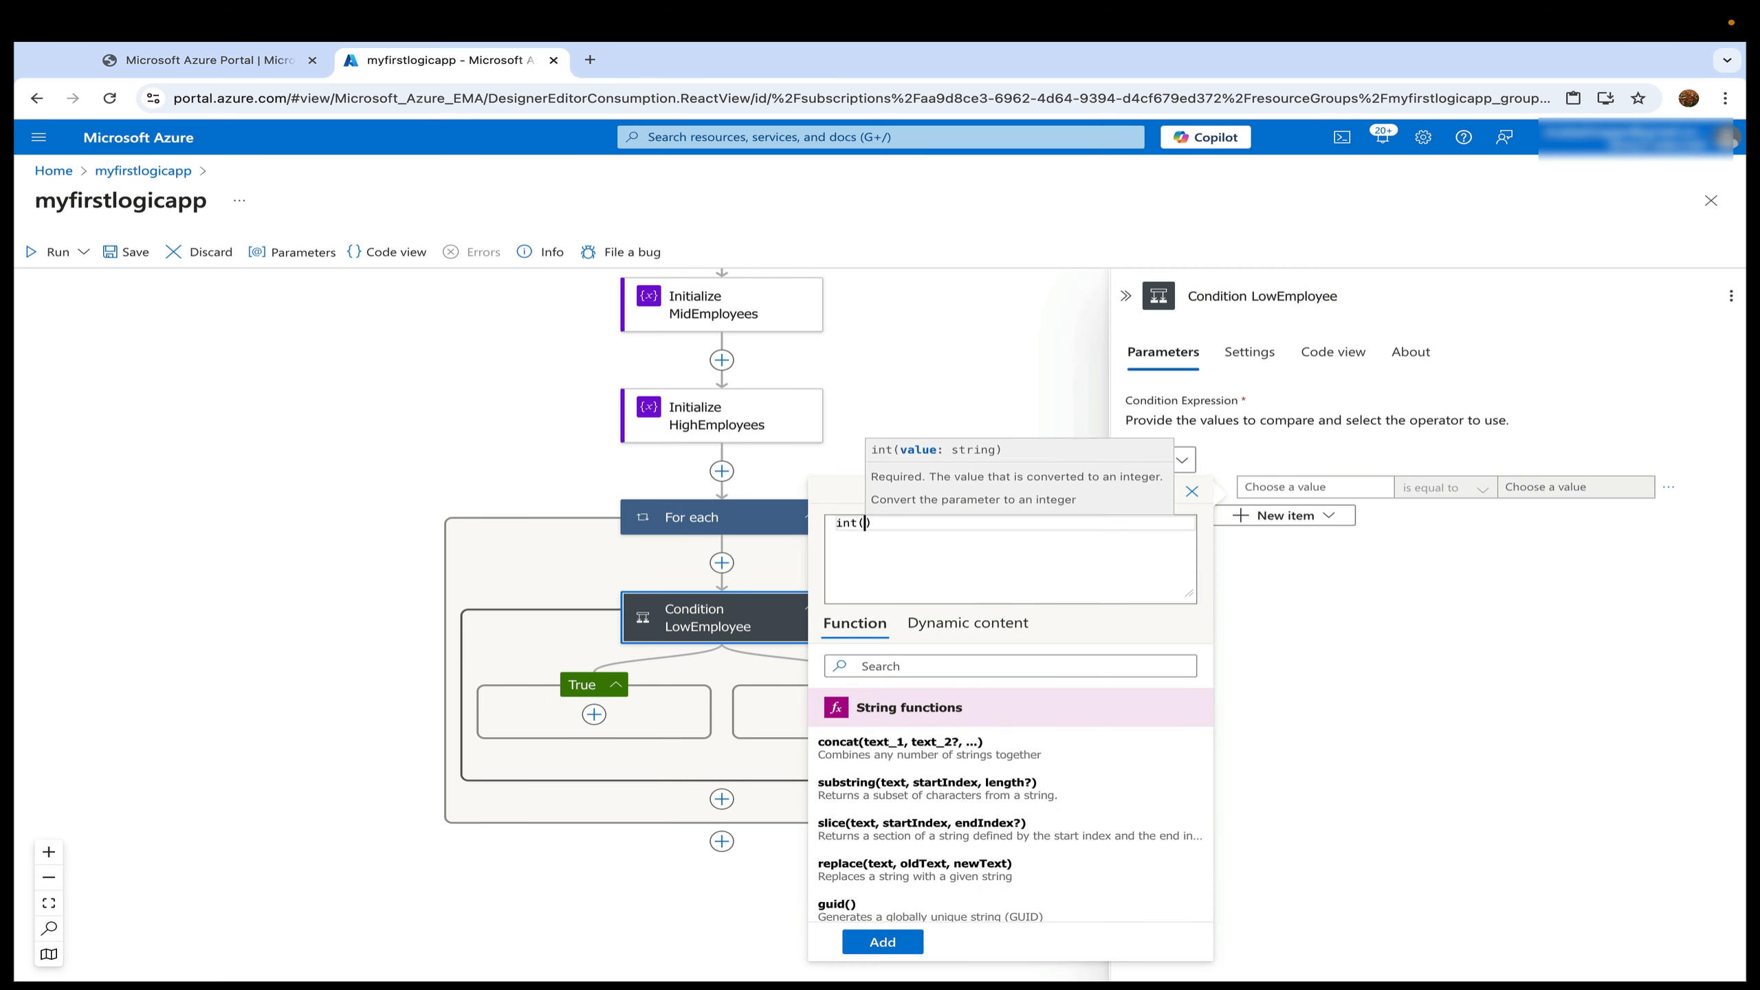
click(998, 623)
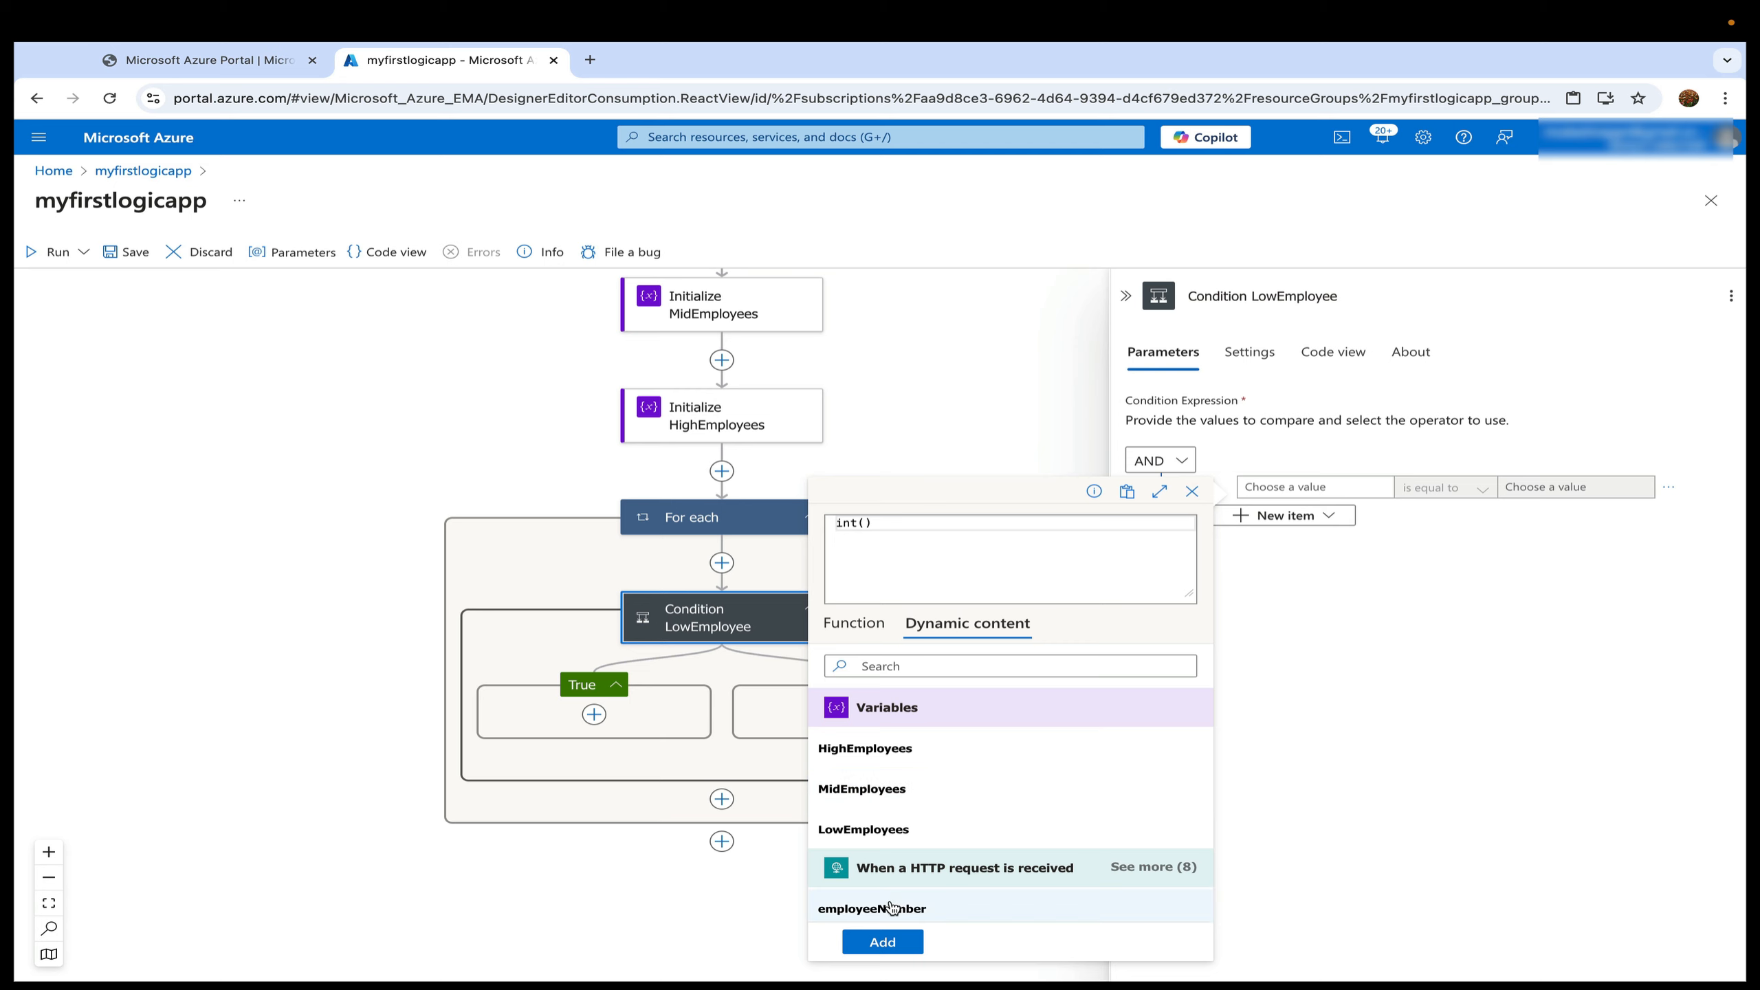
scroll(894, 867, down, 3)
scroll(894, 836, up, 4)
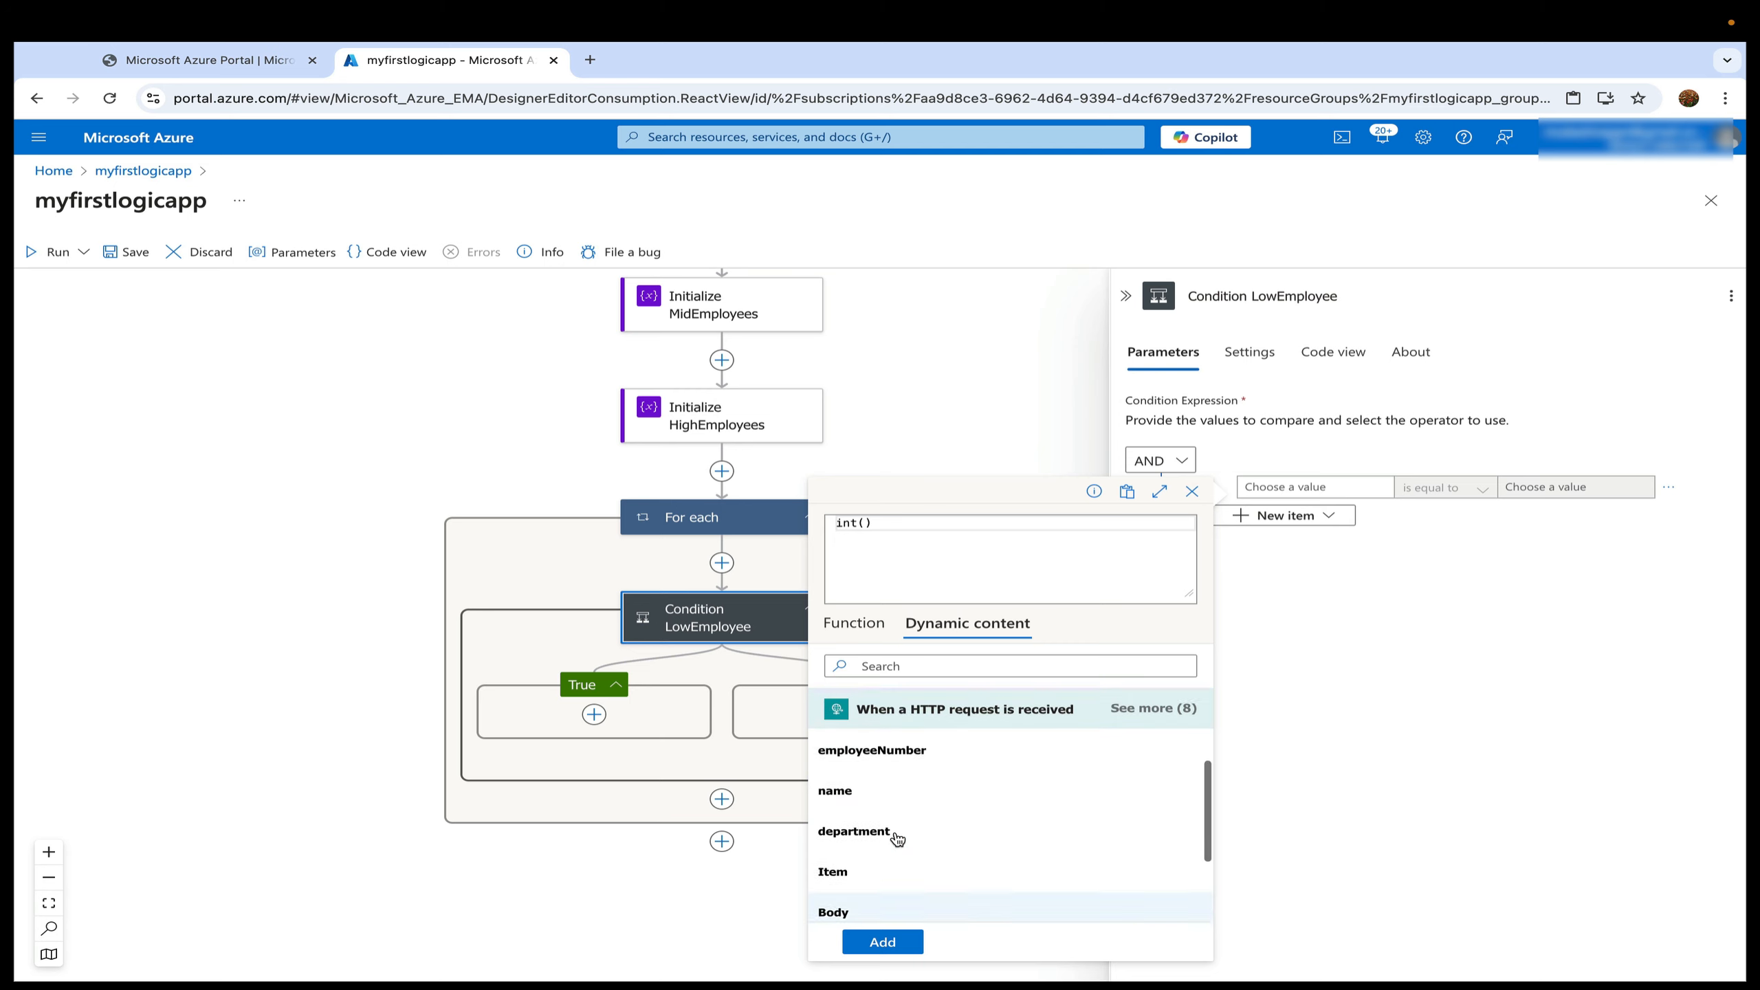
click(889, 844)
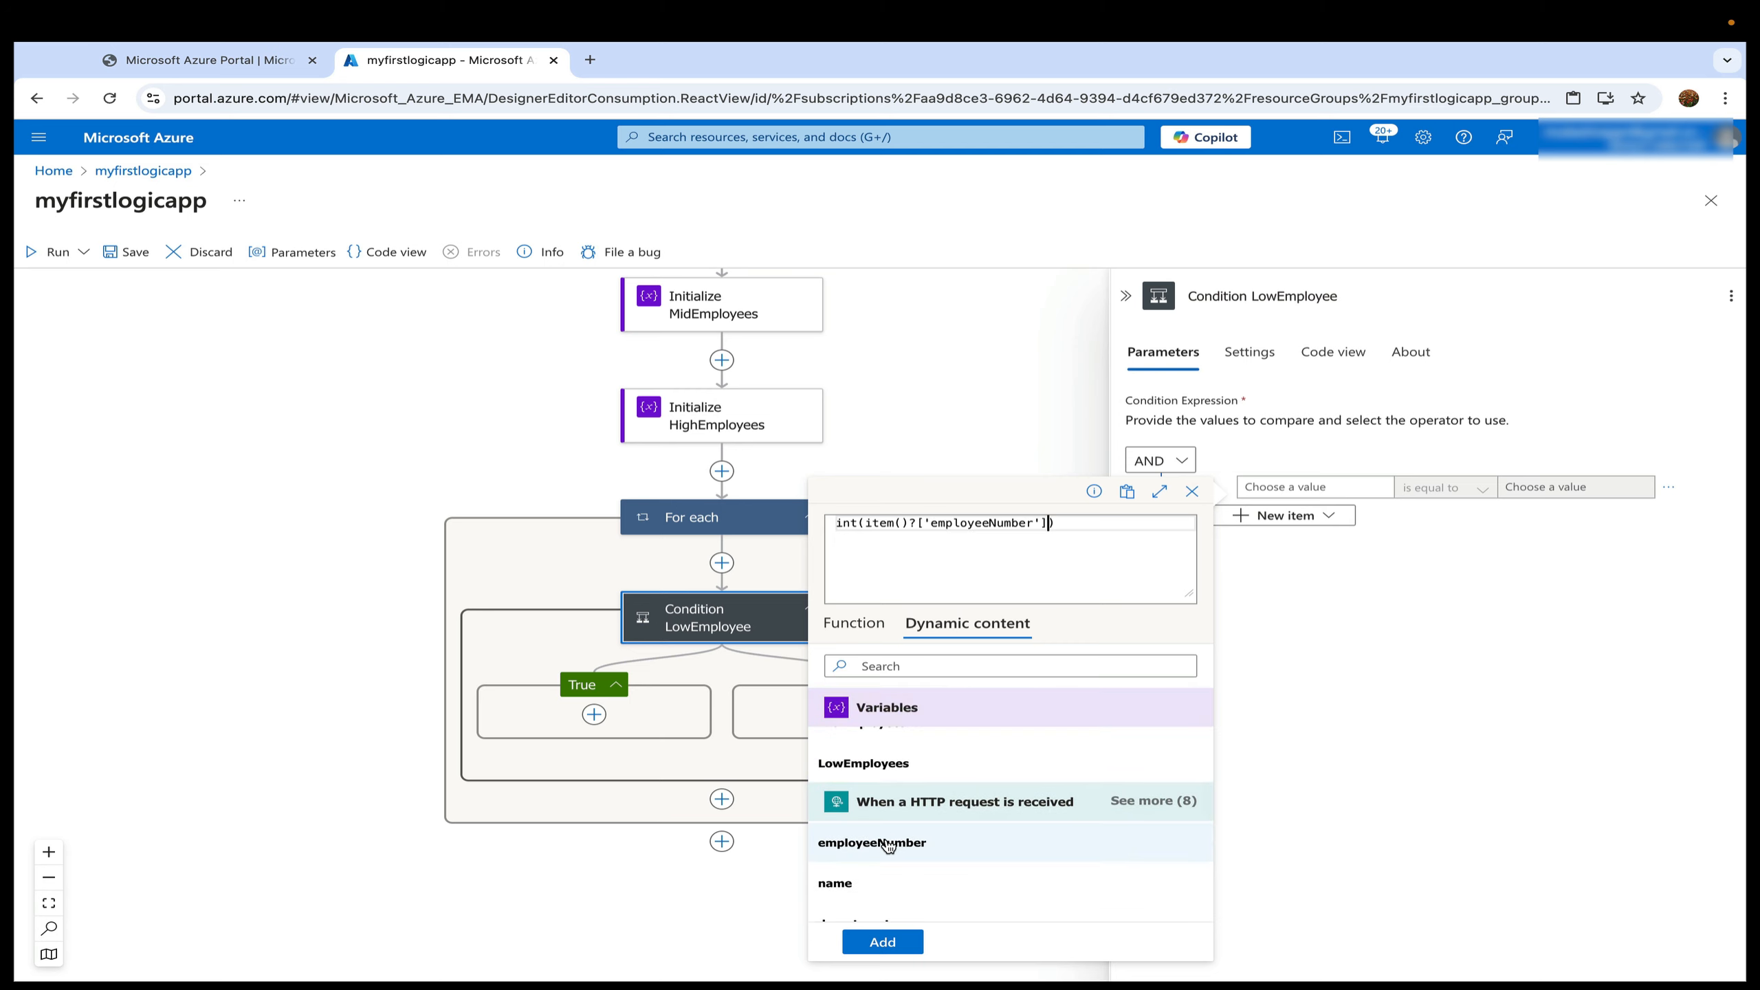
click(884, 939)
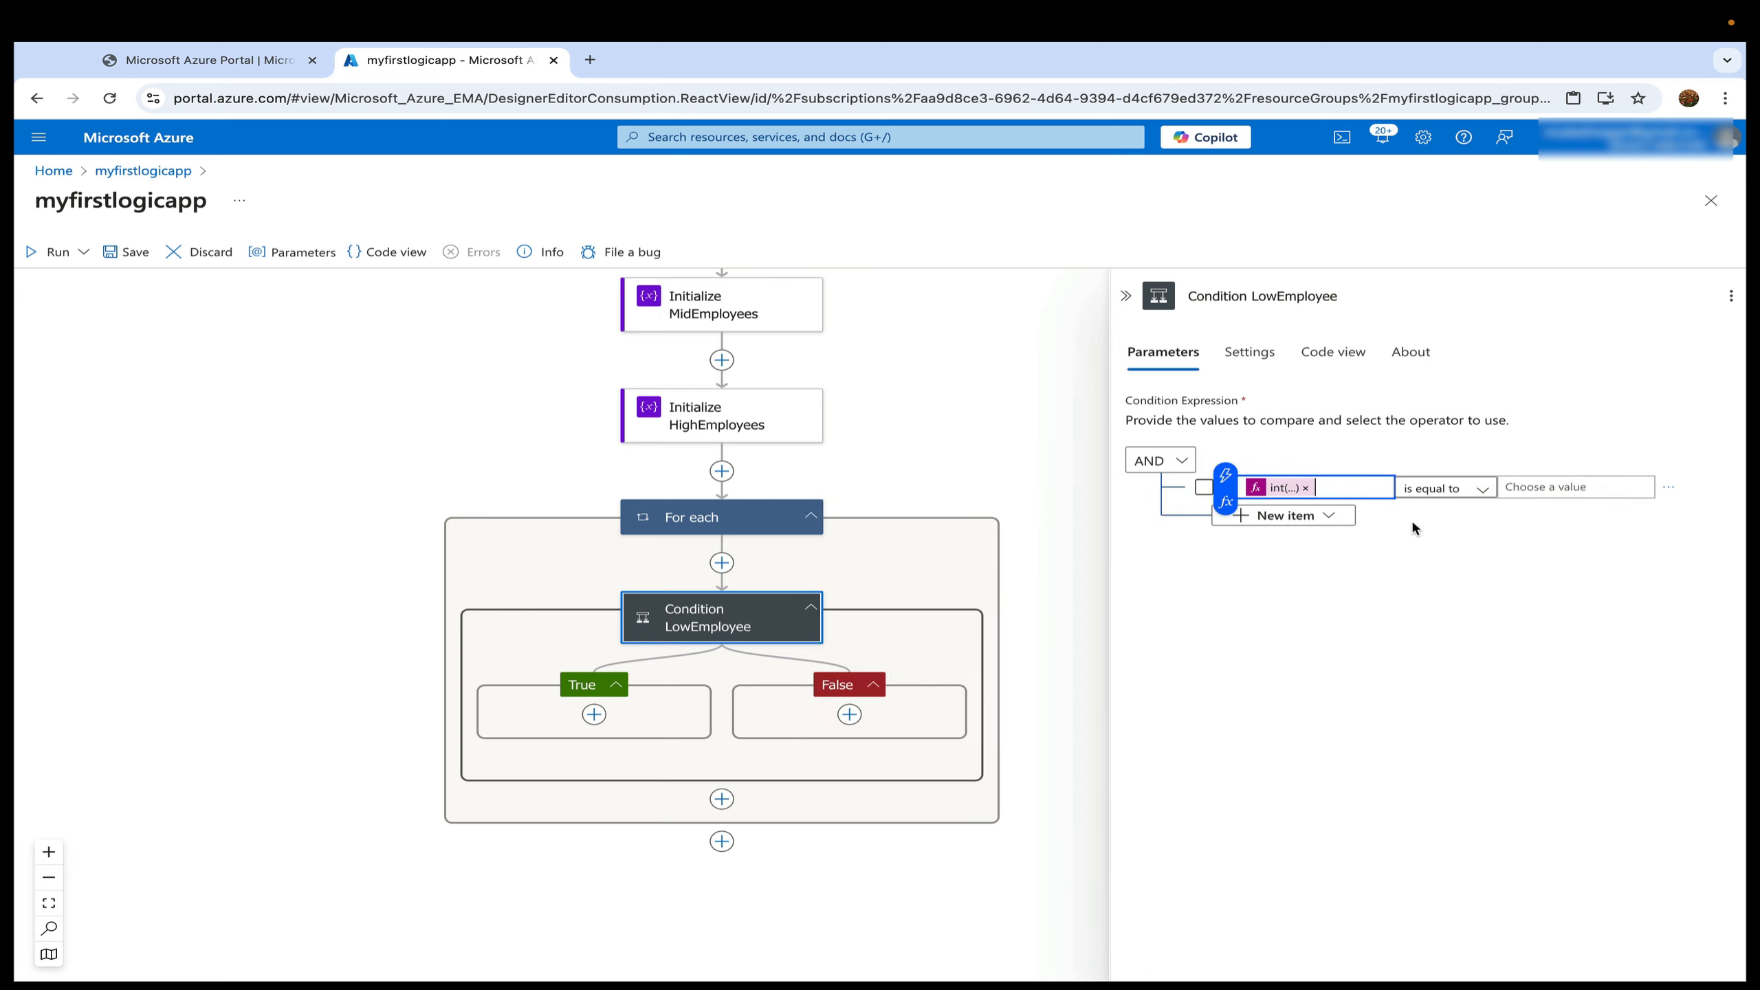
Set the condition's operator to "is less than" and its comparison value to 444.
click(1443, 492)
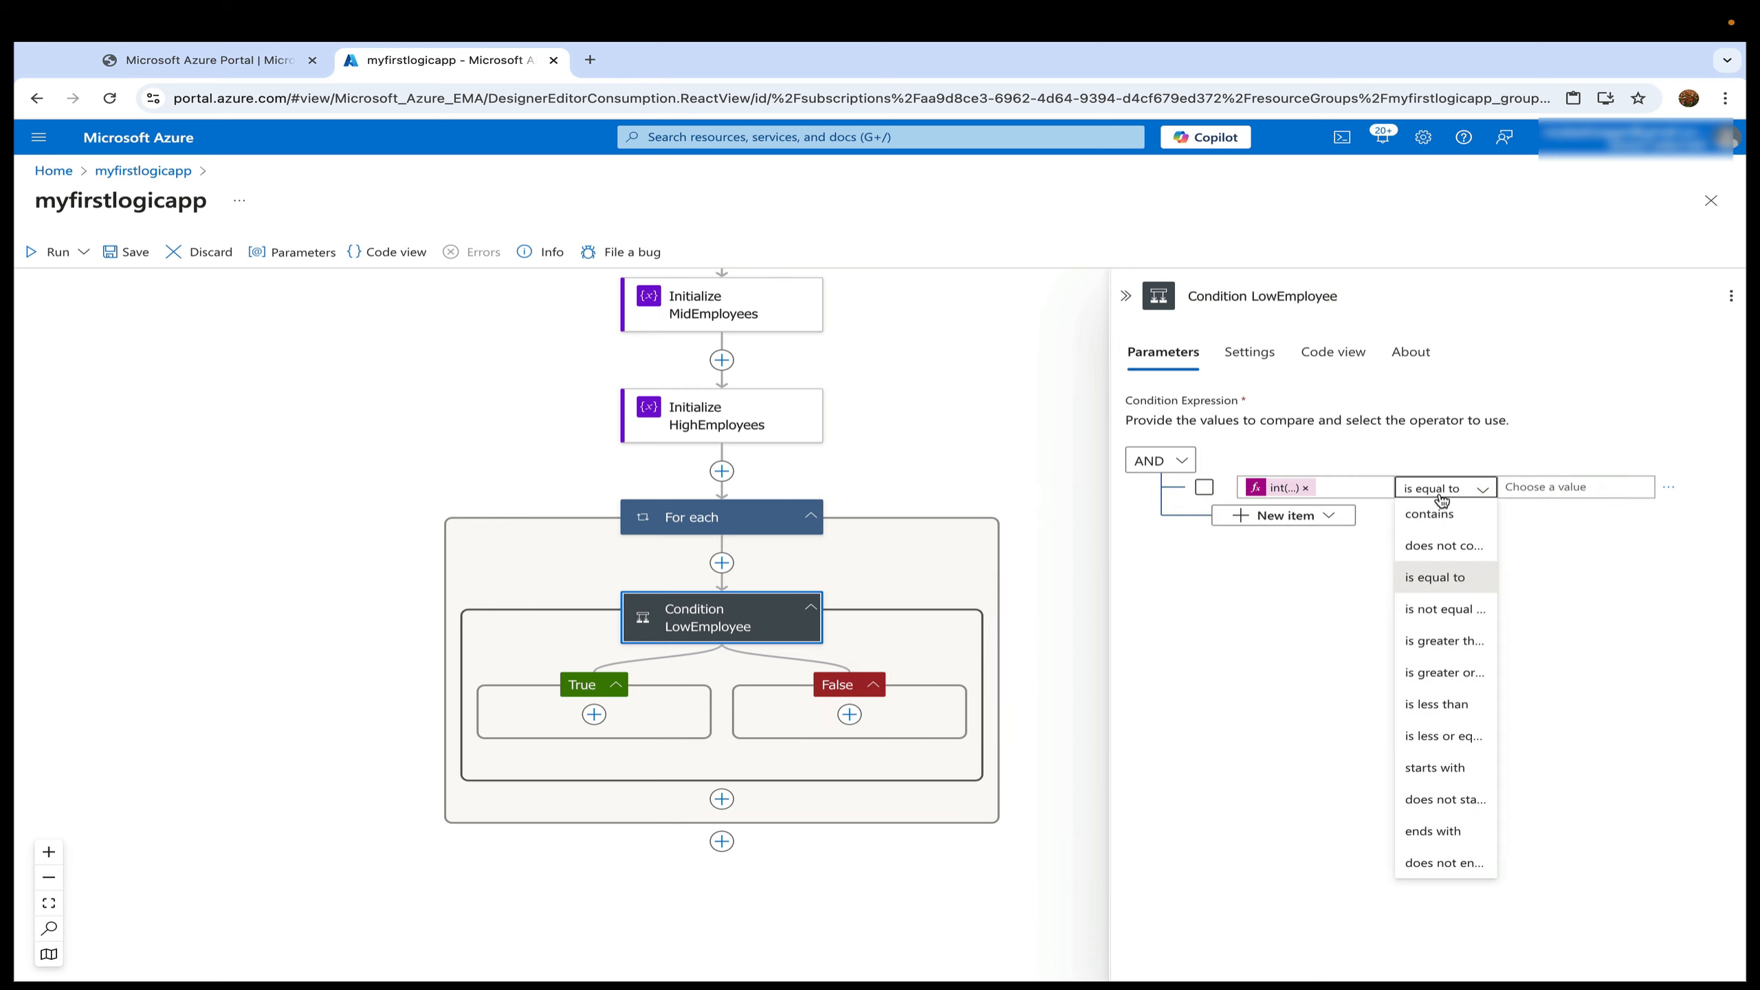
click(1439, 705)
click(1534, 487)
text(444)
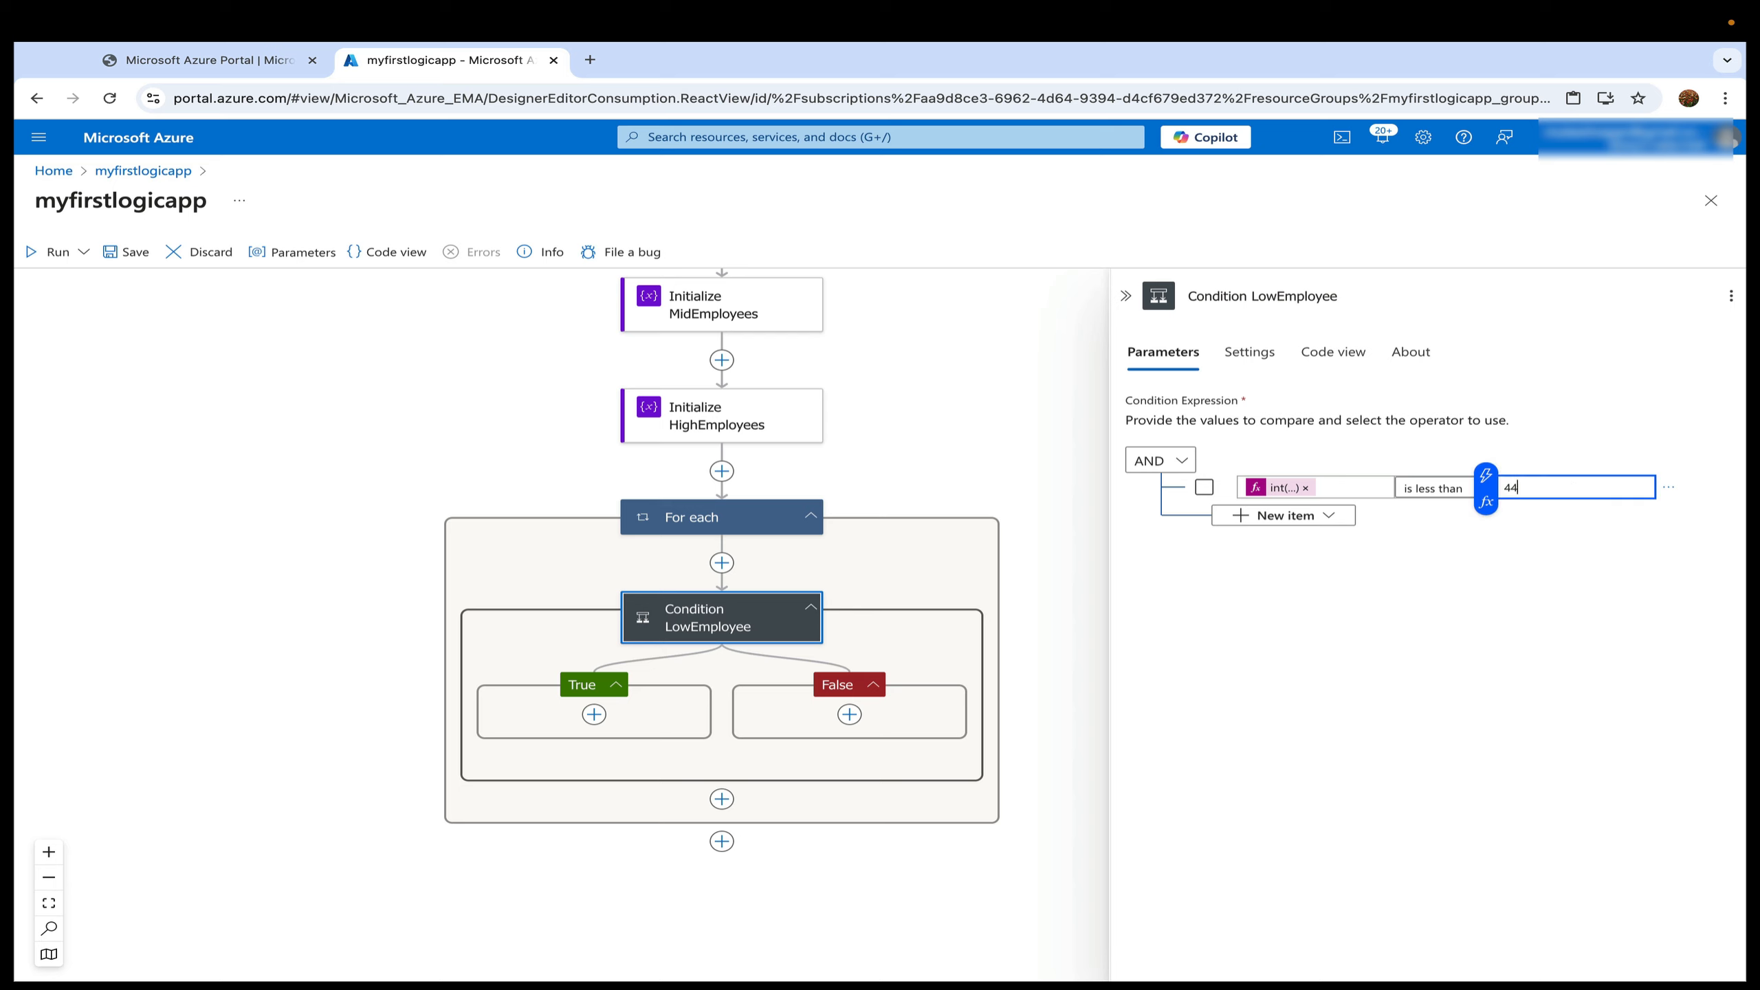
click(1329, 613)
Add an Append to array variable action to the True branch of Condition LowEmployee.
click(594, 715)
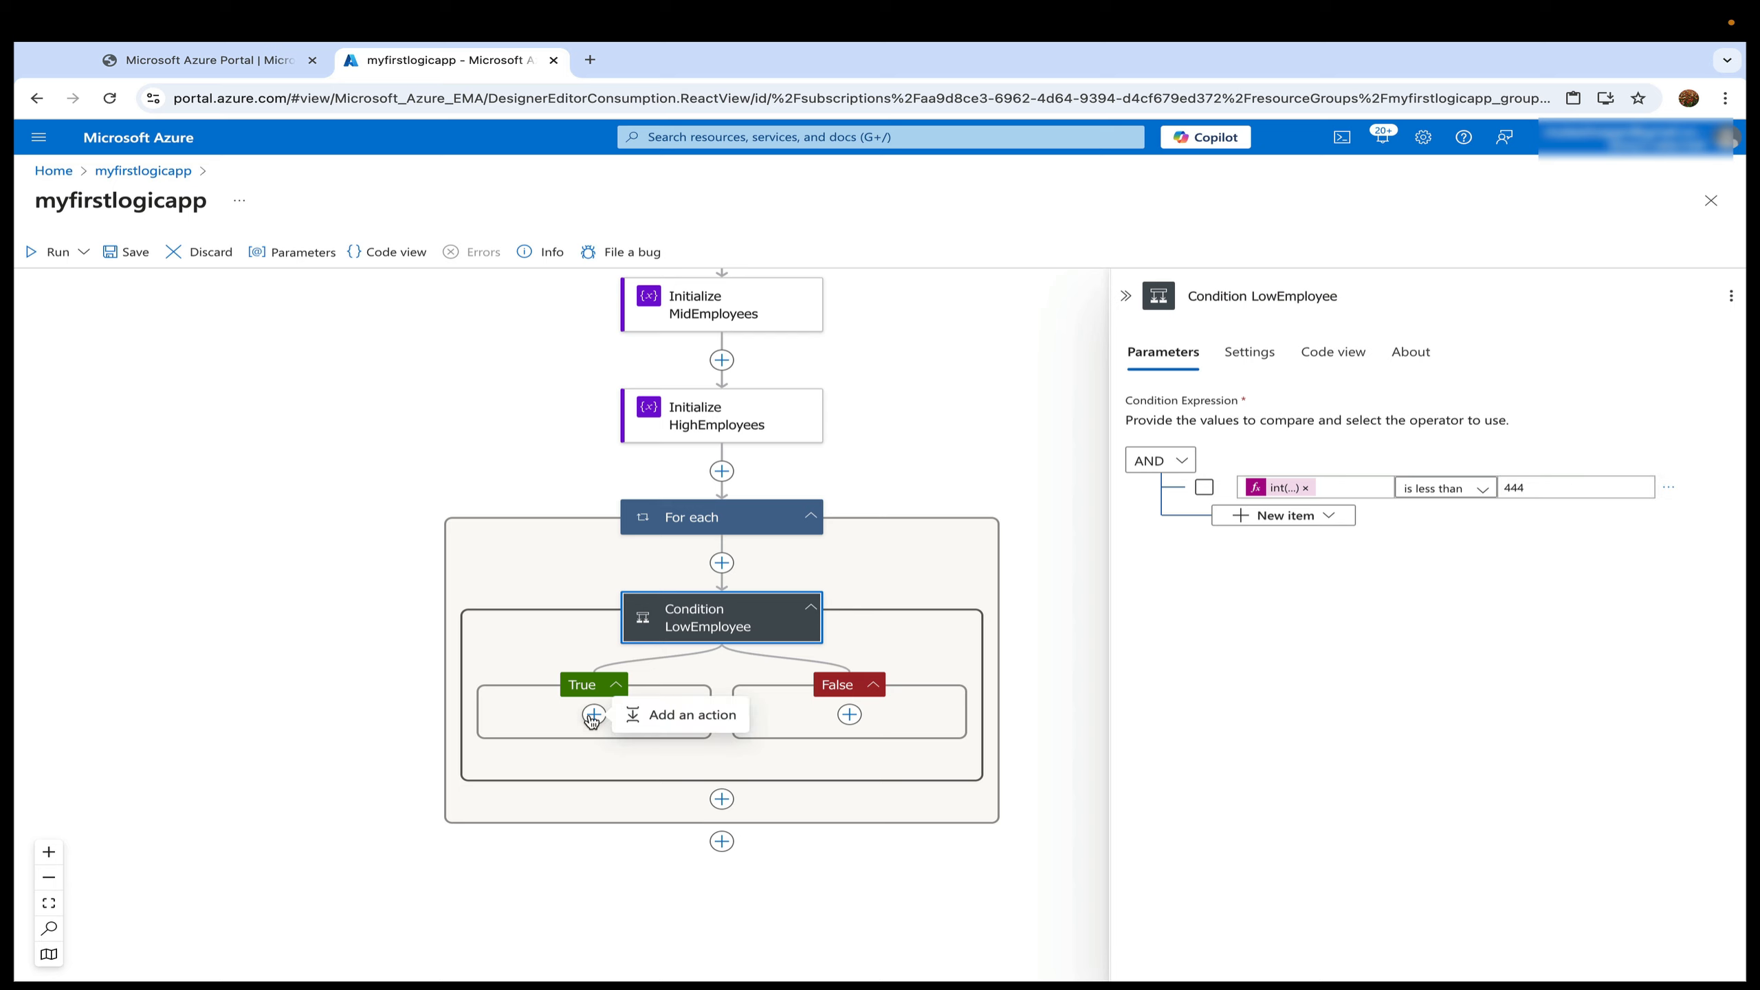
click(654, 716)
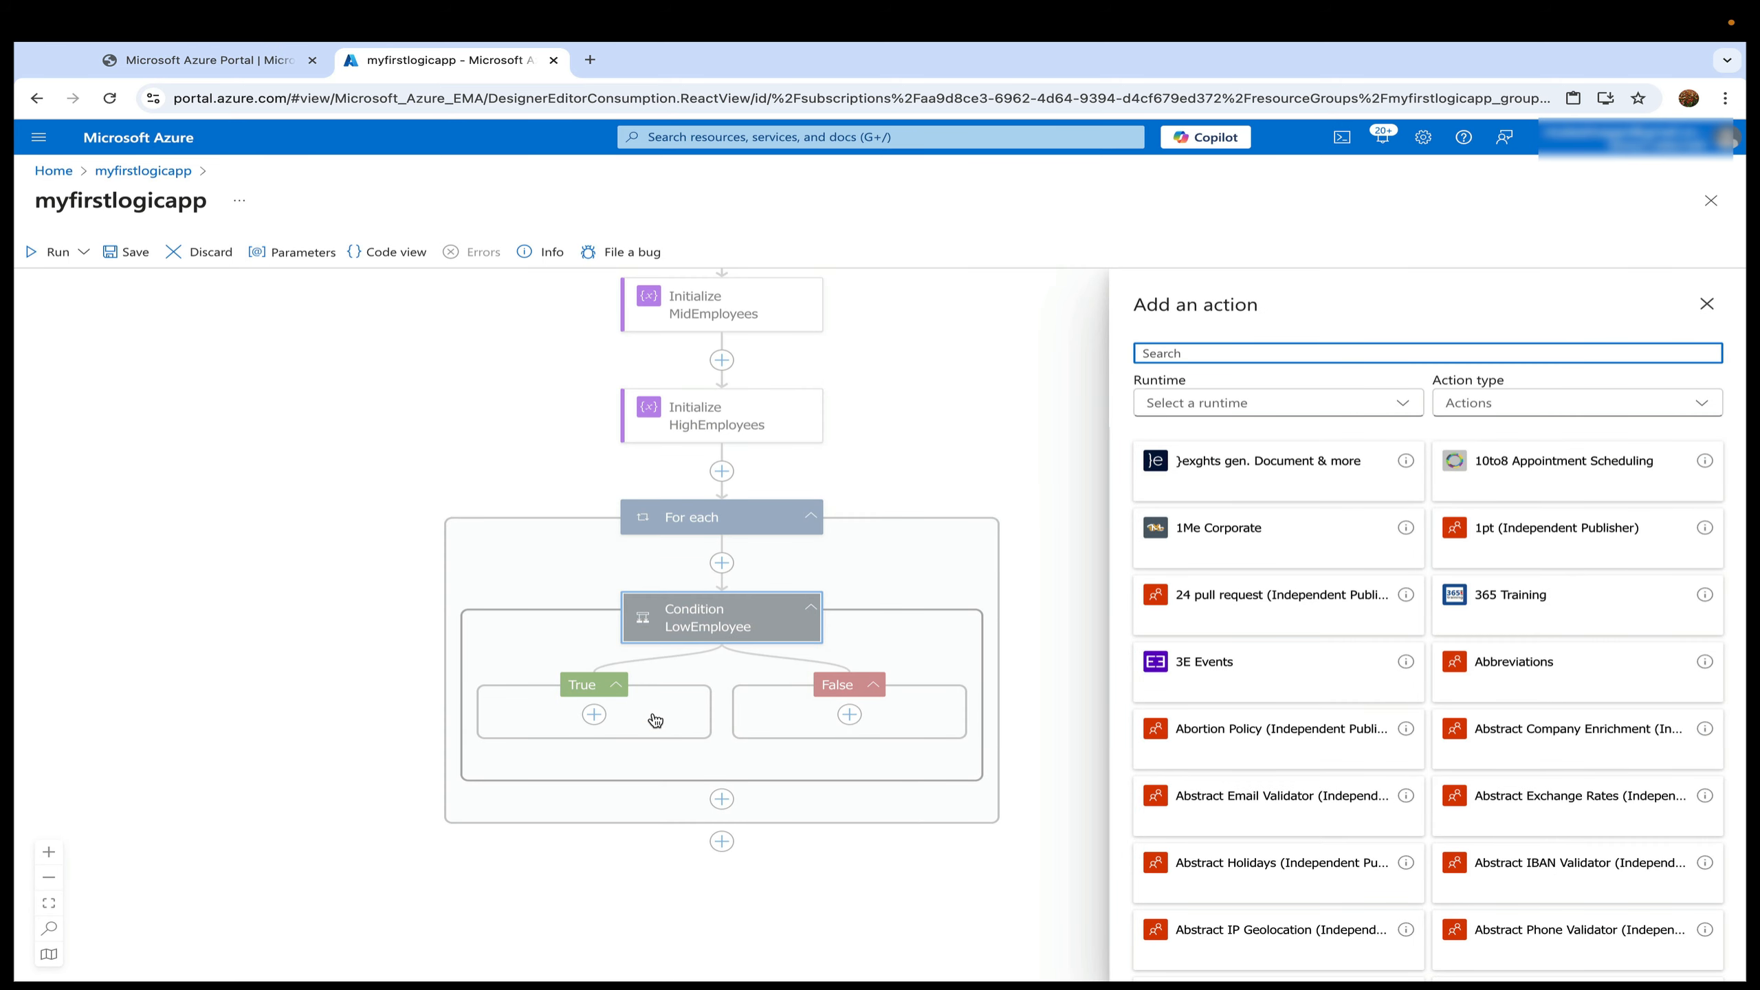
text(append to)
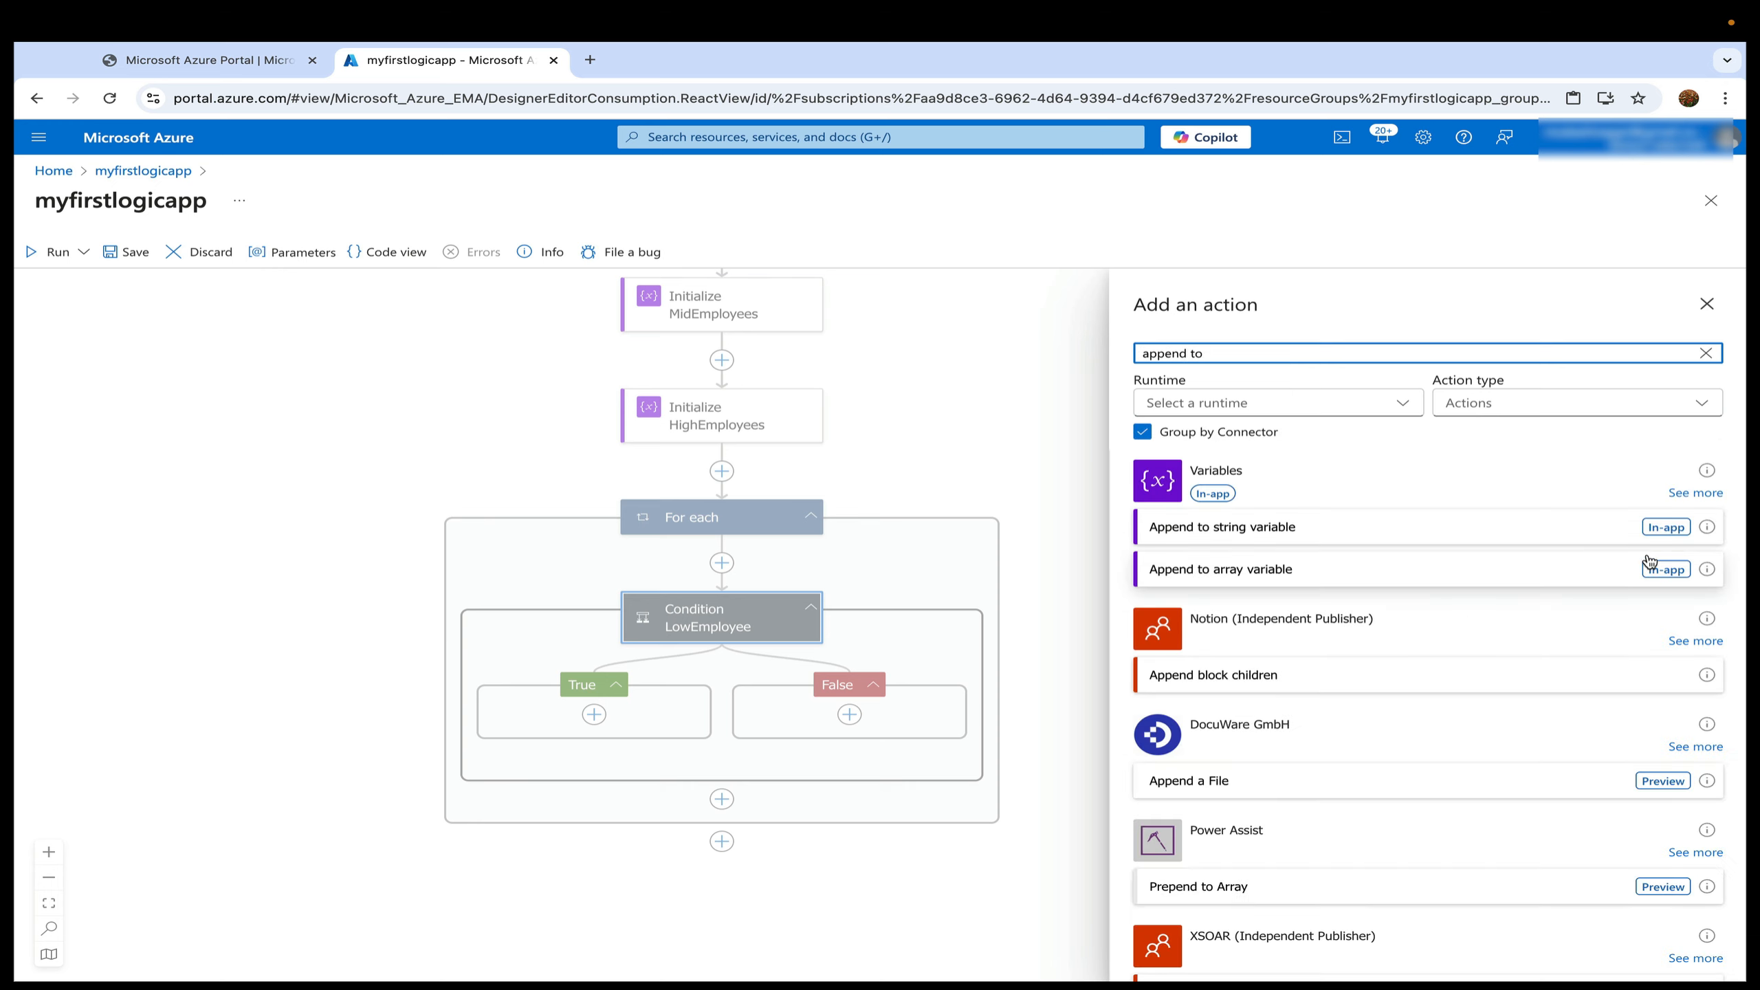
click(1667, 570)
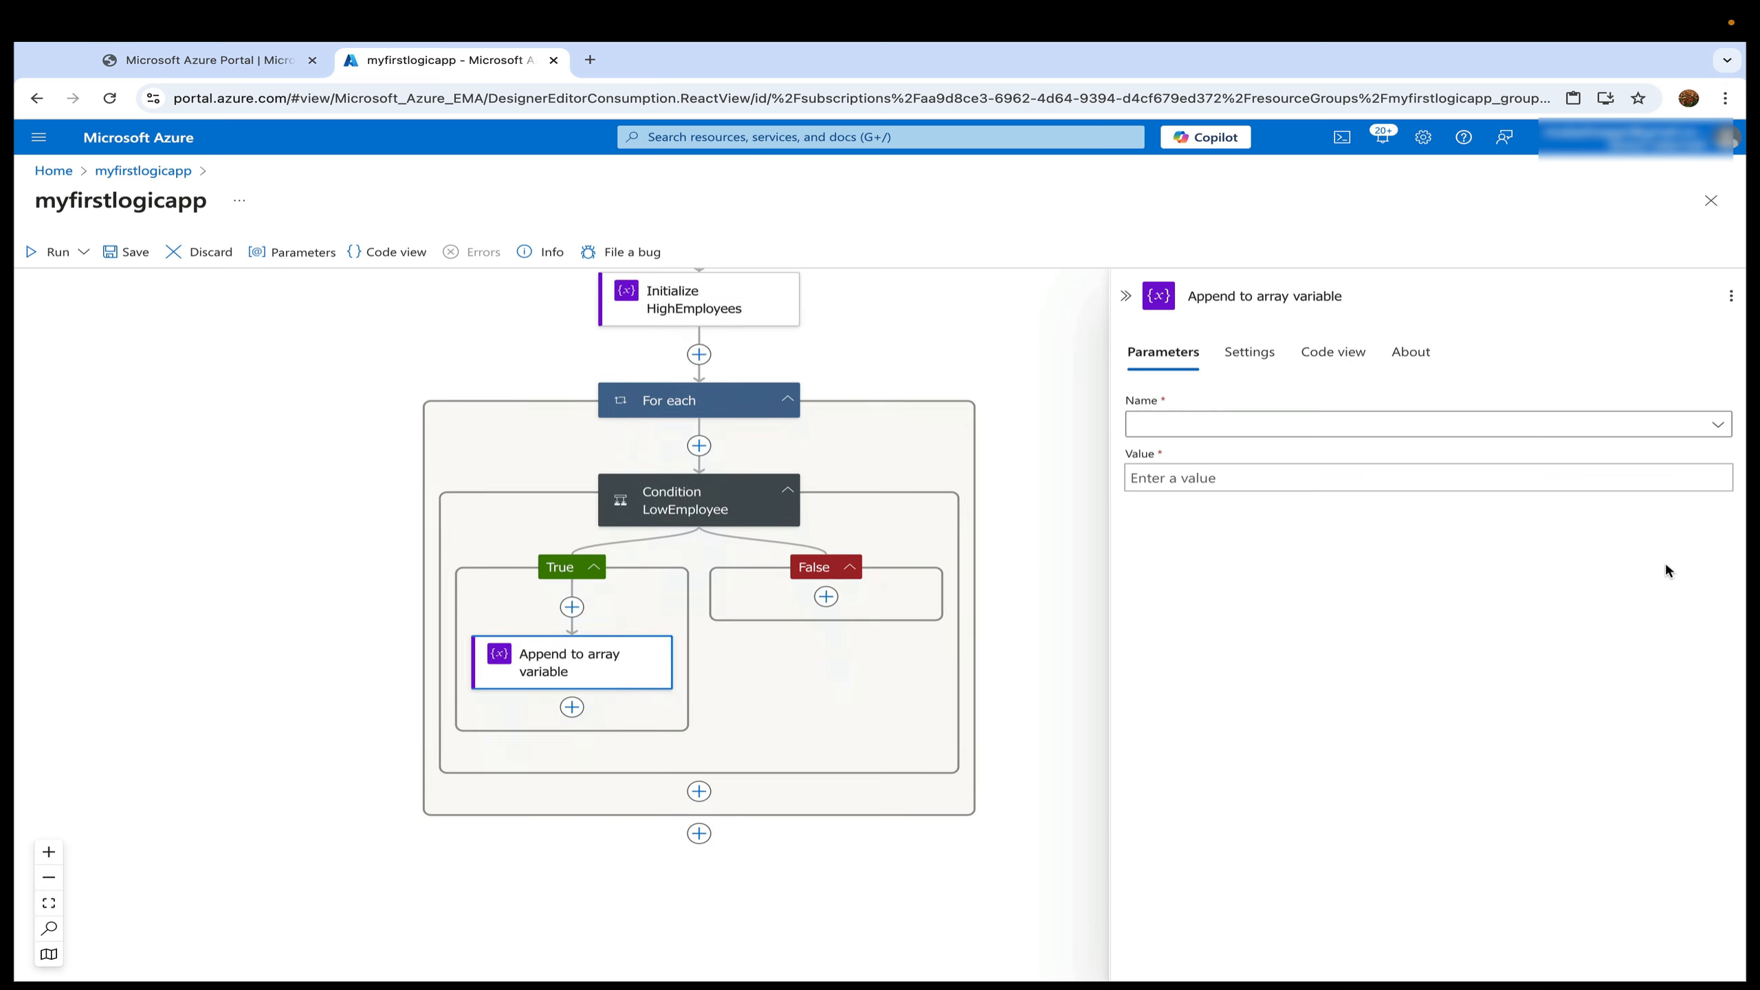
Configure the append action to add the loop's Current item to the LowEmployees variable, and save the workflow.
click(1434, 424)
click(1331, 484)
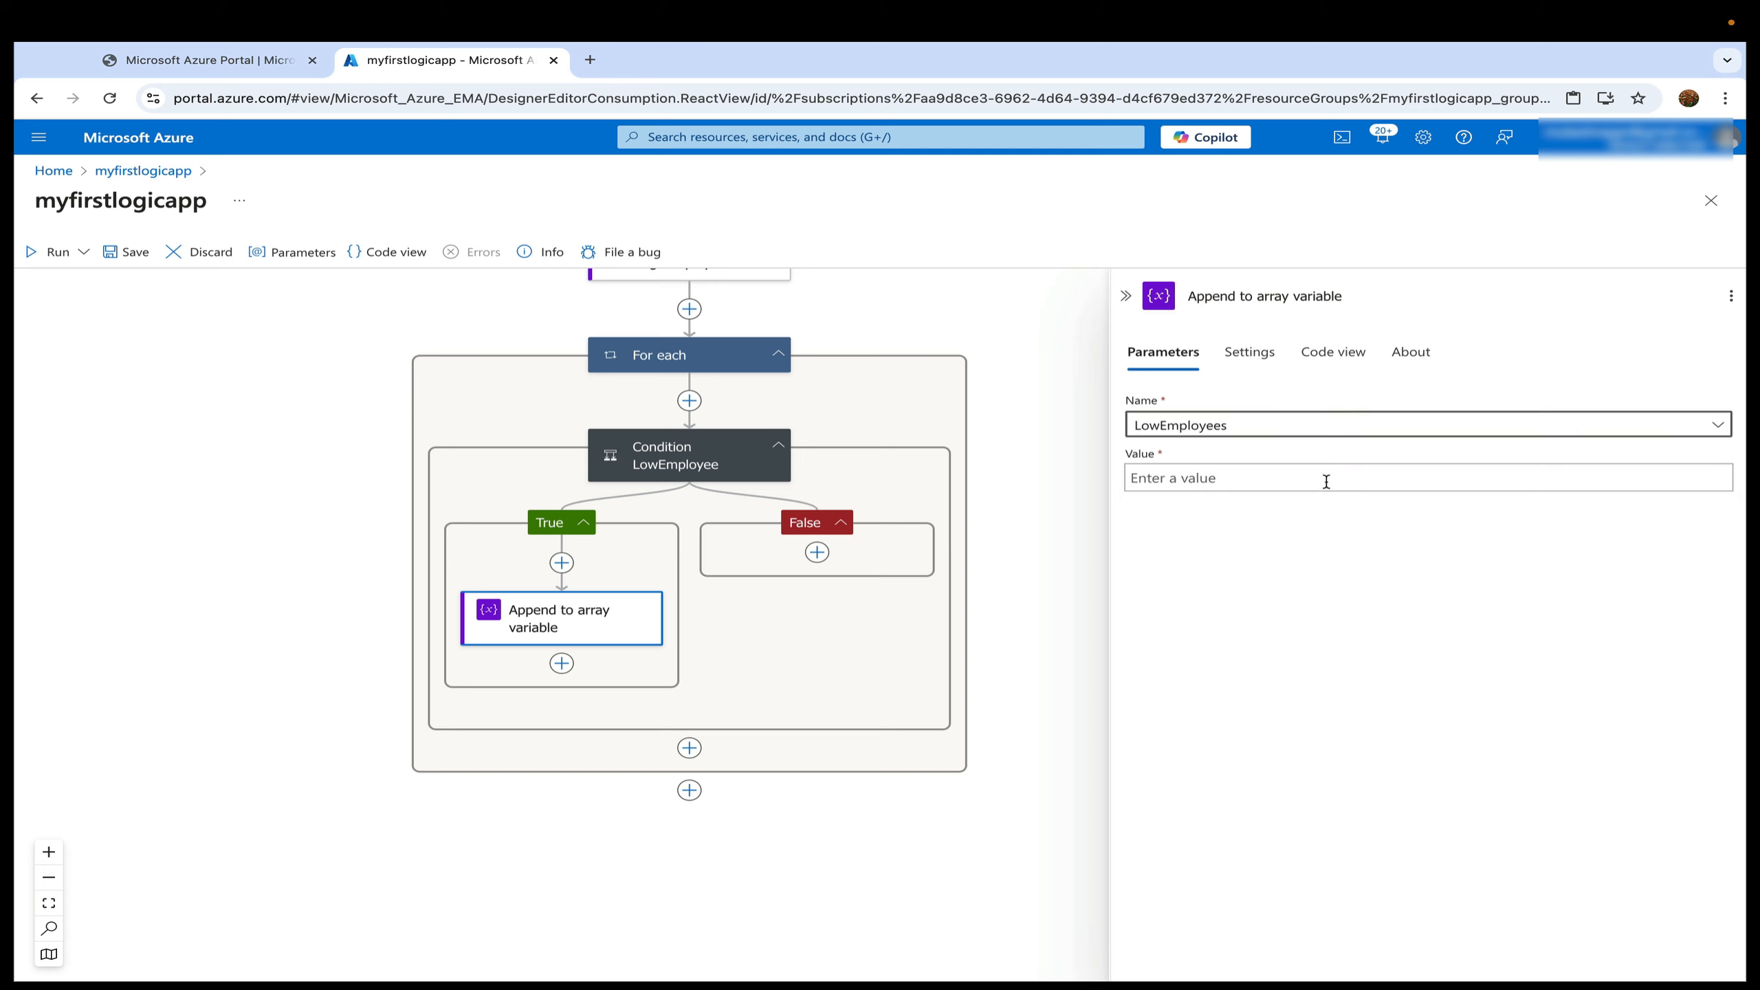
click(1326, 481)
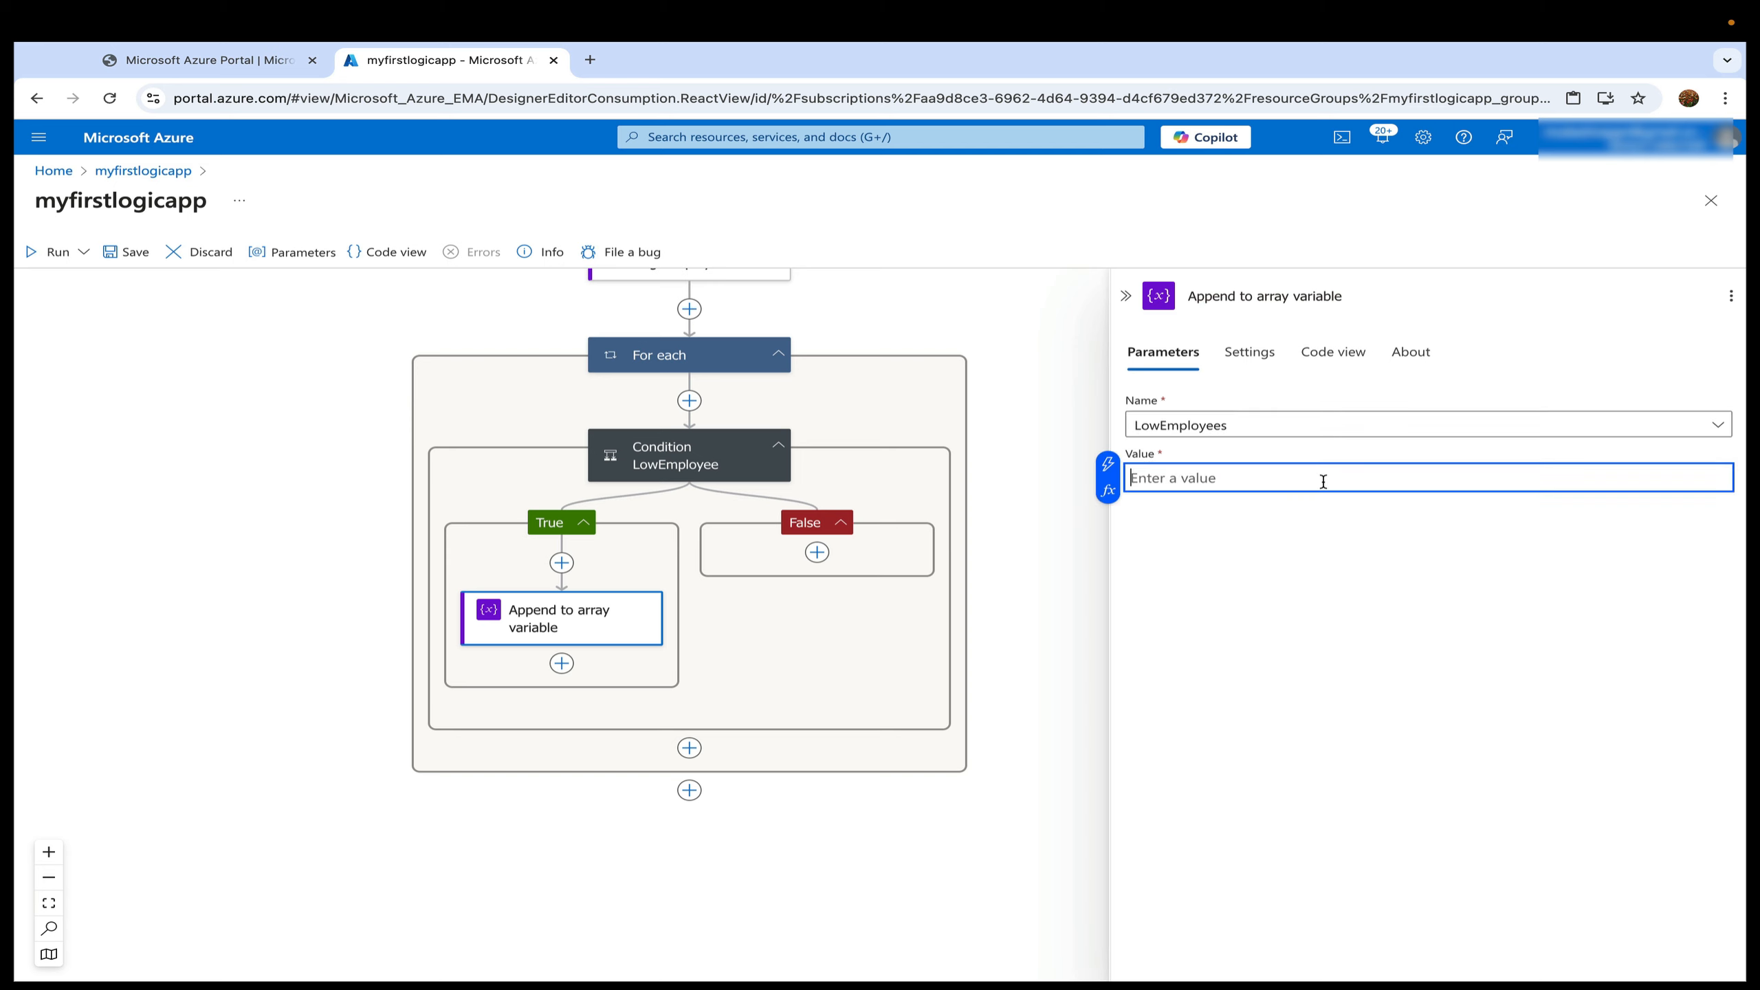
click(1108, 470)
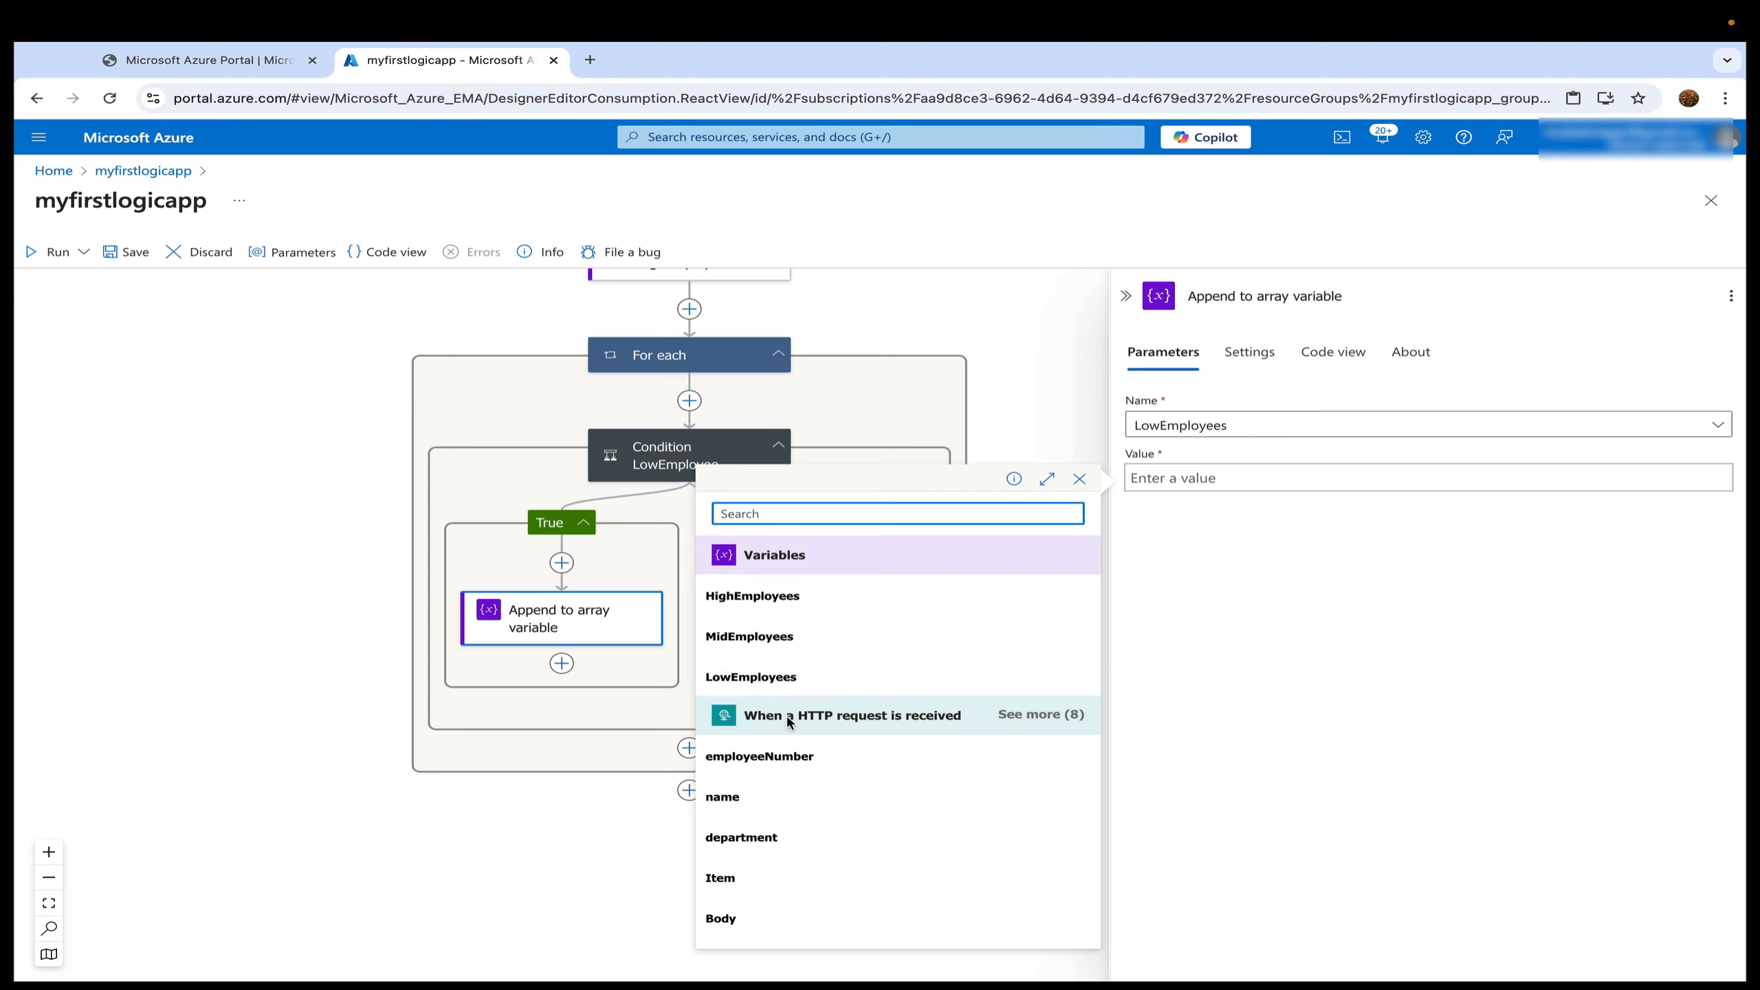
scroll(821, 872, down, 2)
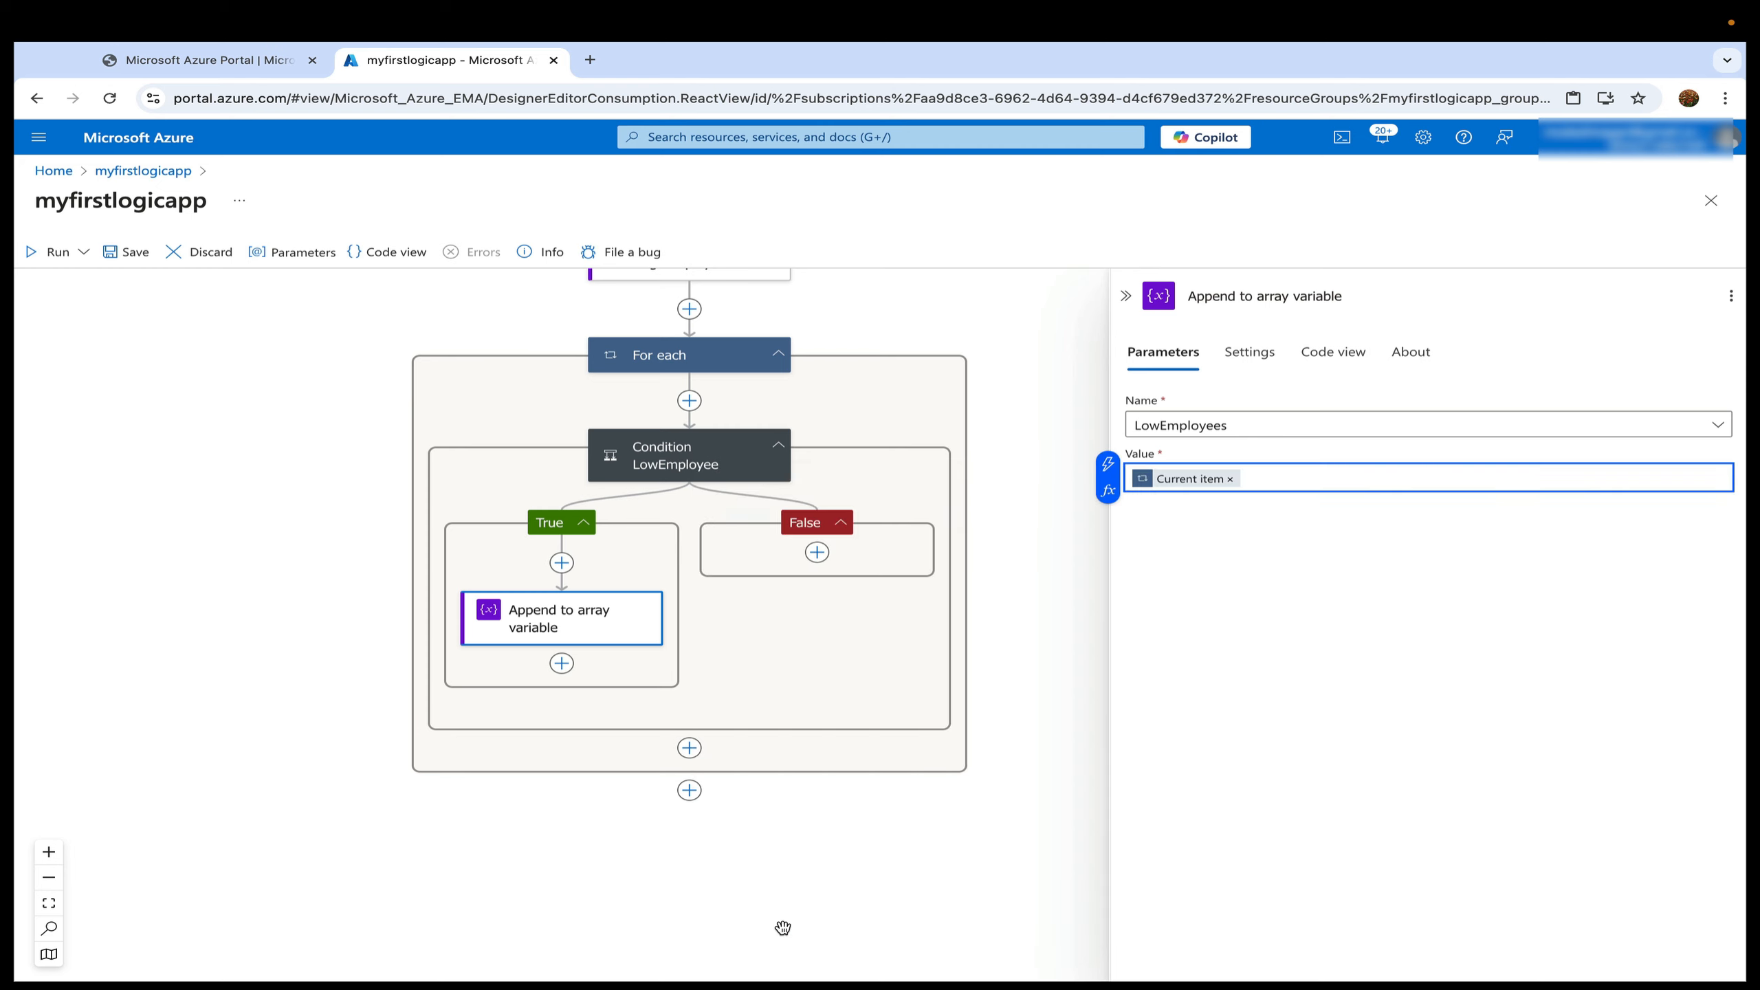
click(128, 252)
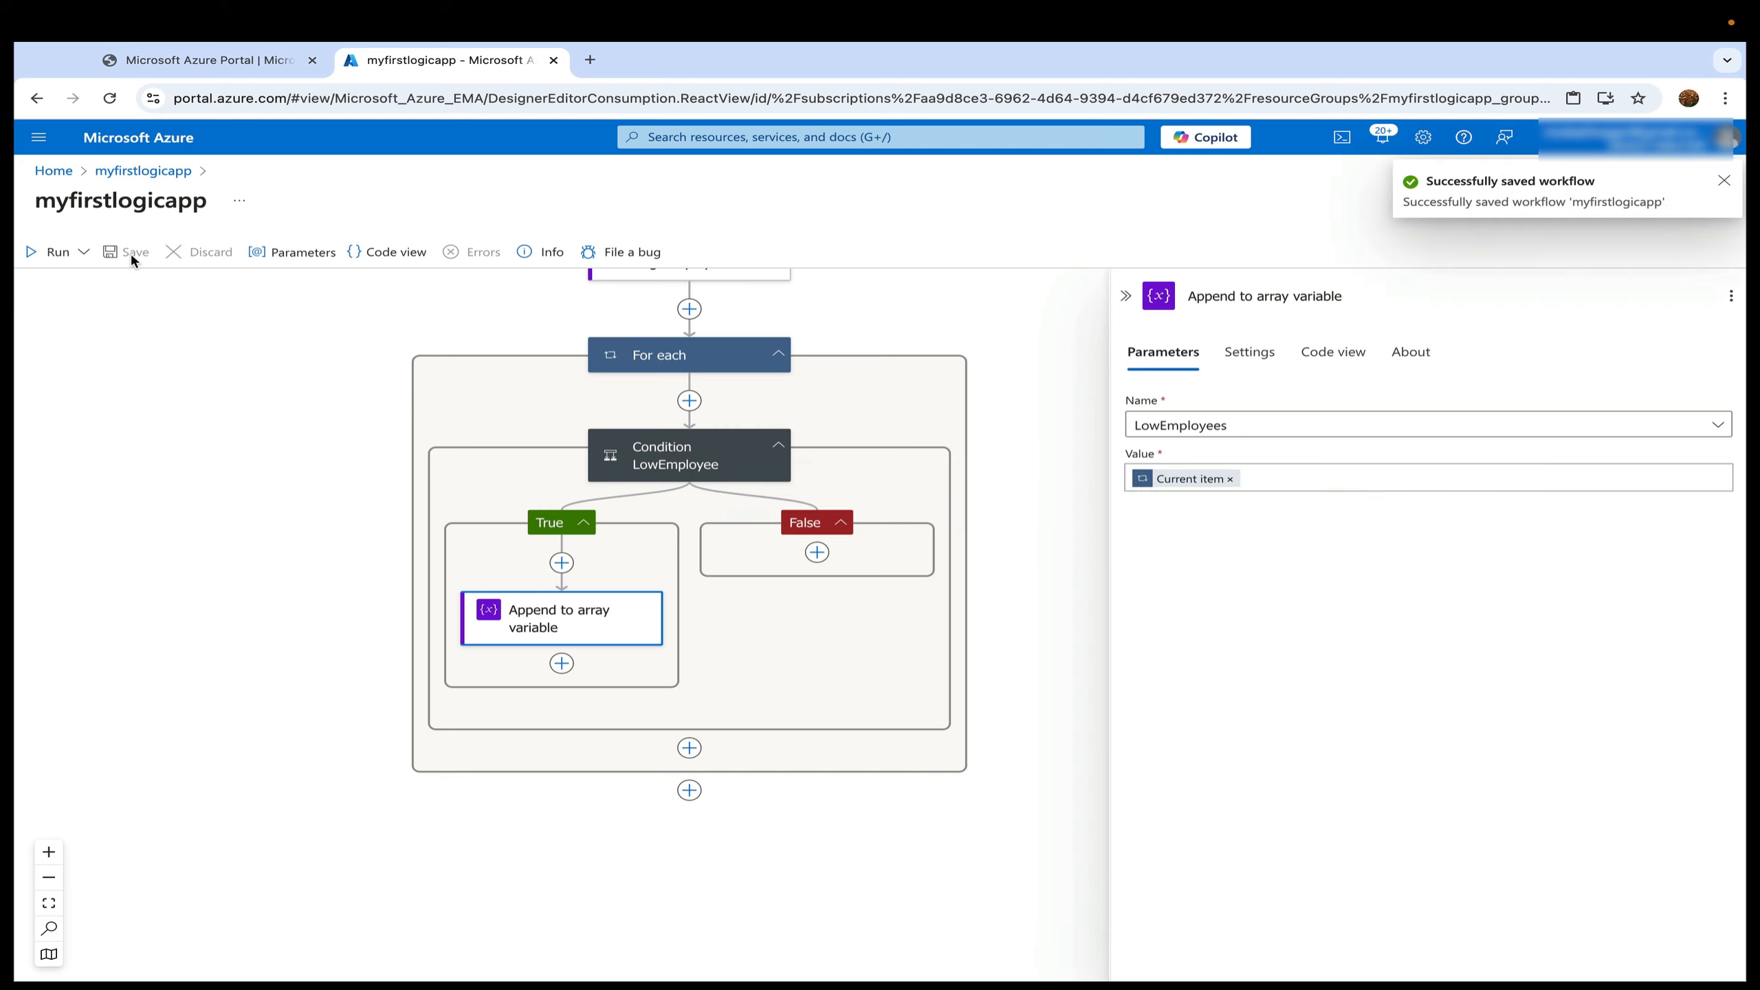
Copy Condition LowEmployee with its contents and paste the copy directly below it inside the For each loop.
right_click(685, 448)
click(724, 489)
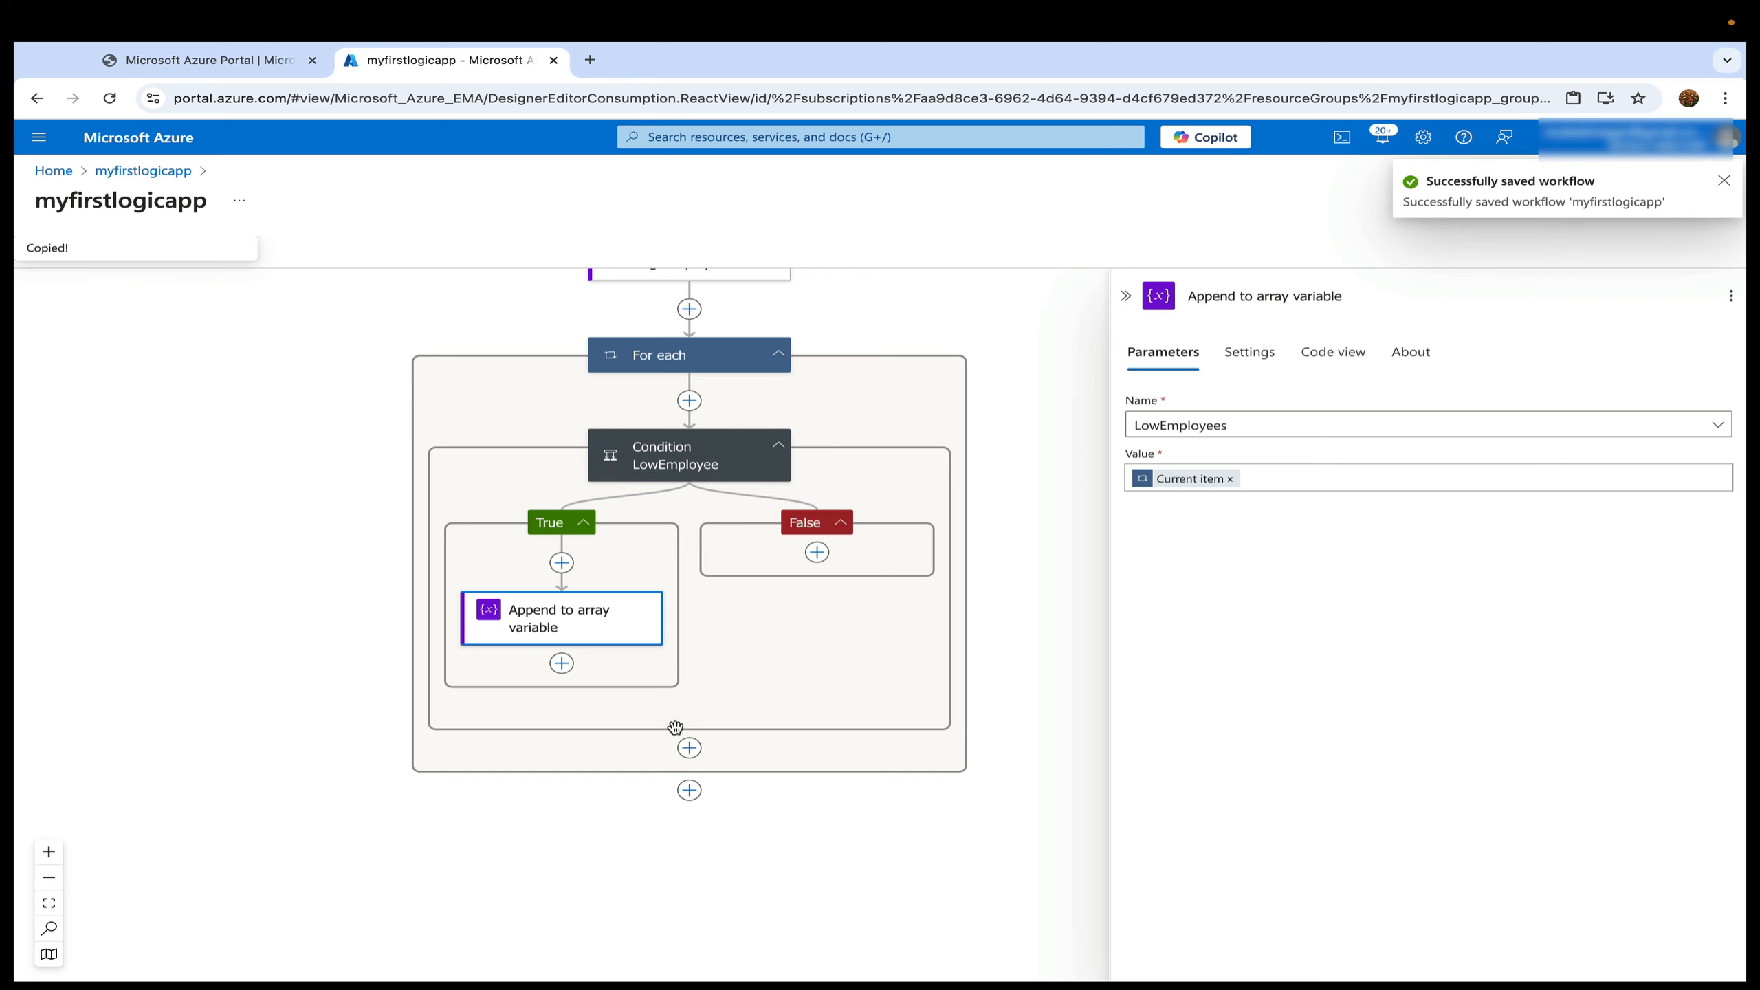
click(688, 748)
click(754, 763)
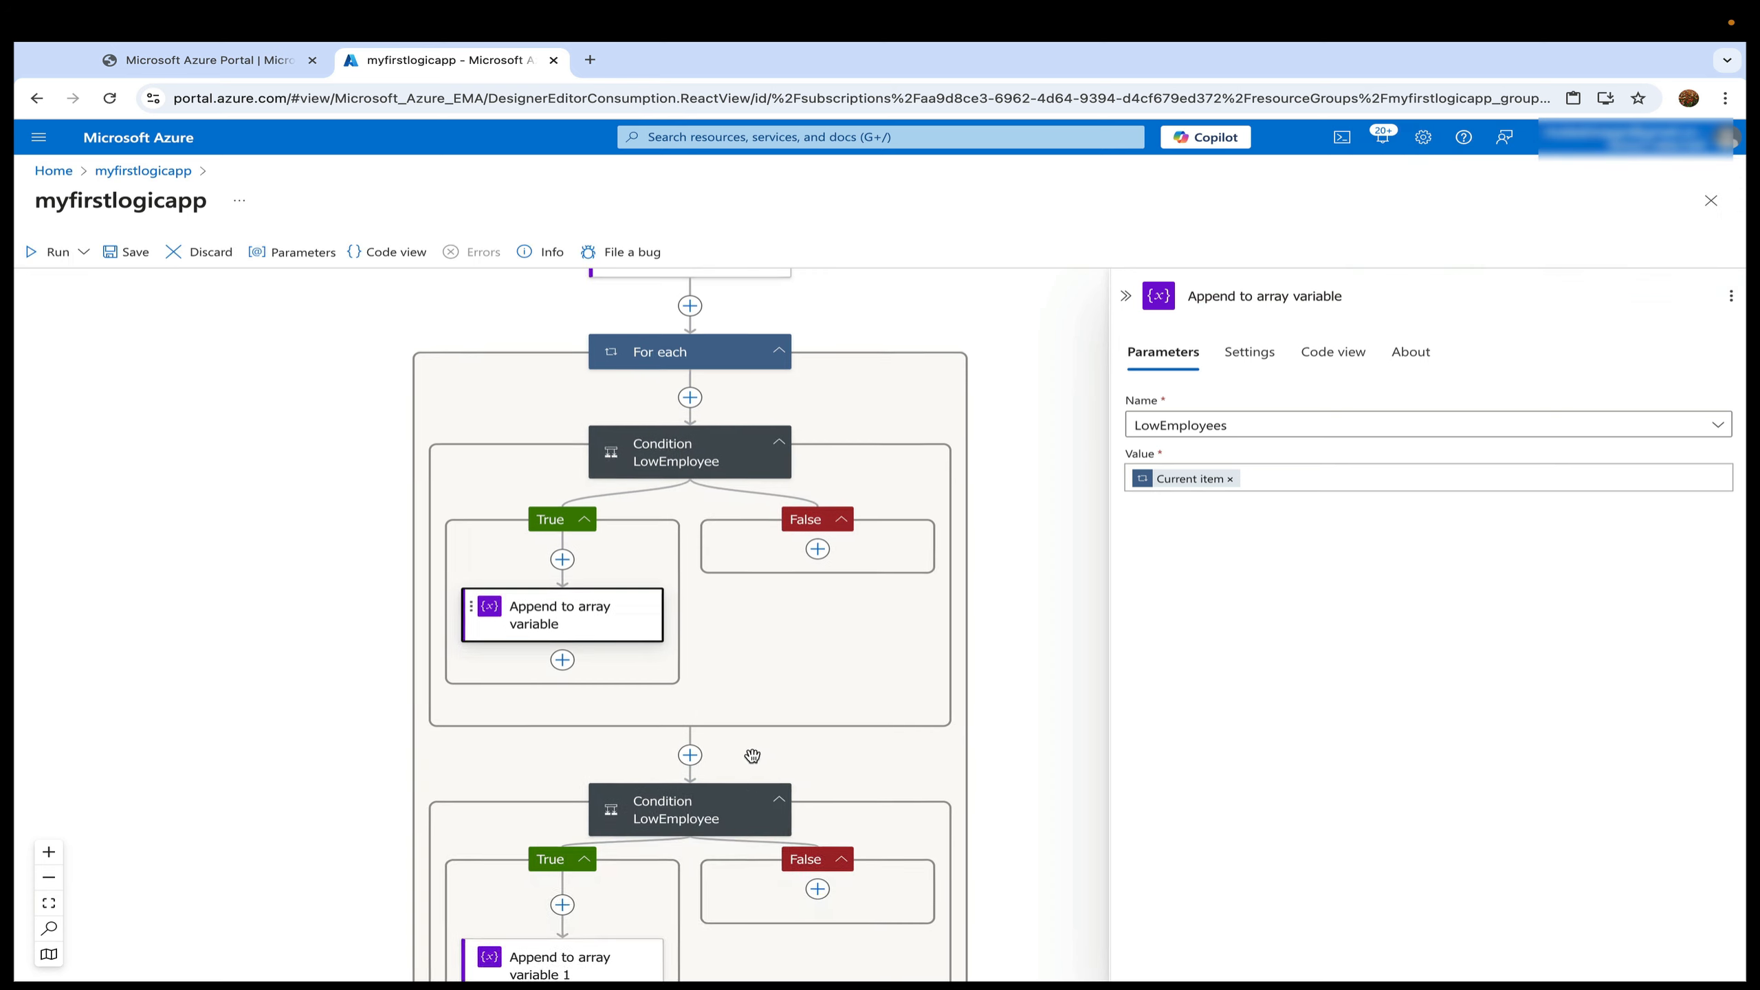
Rename the pasted condition as Condition MidEmployee.
click(720, 617)
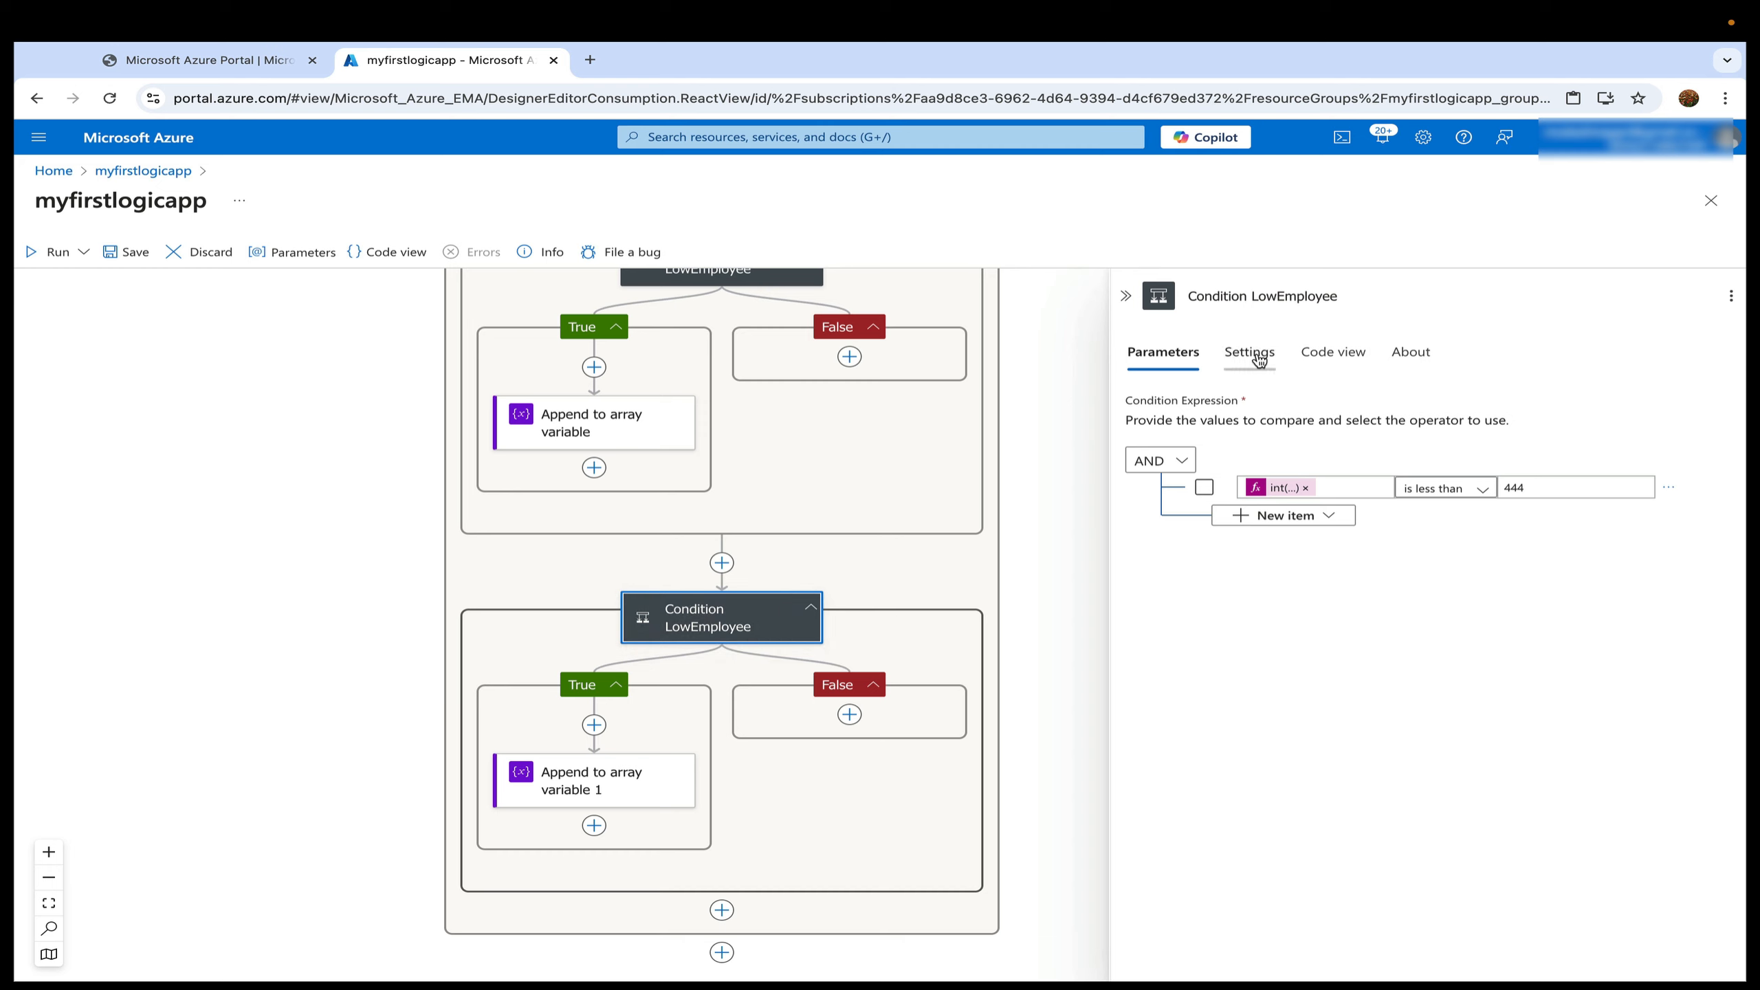
click(1278, 292)
key(BackSpace)
key(BackSpace)
key(BackSpace)
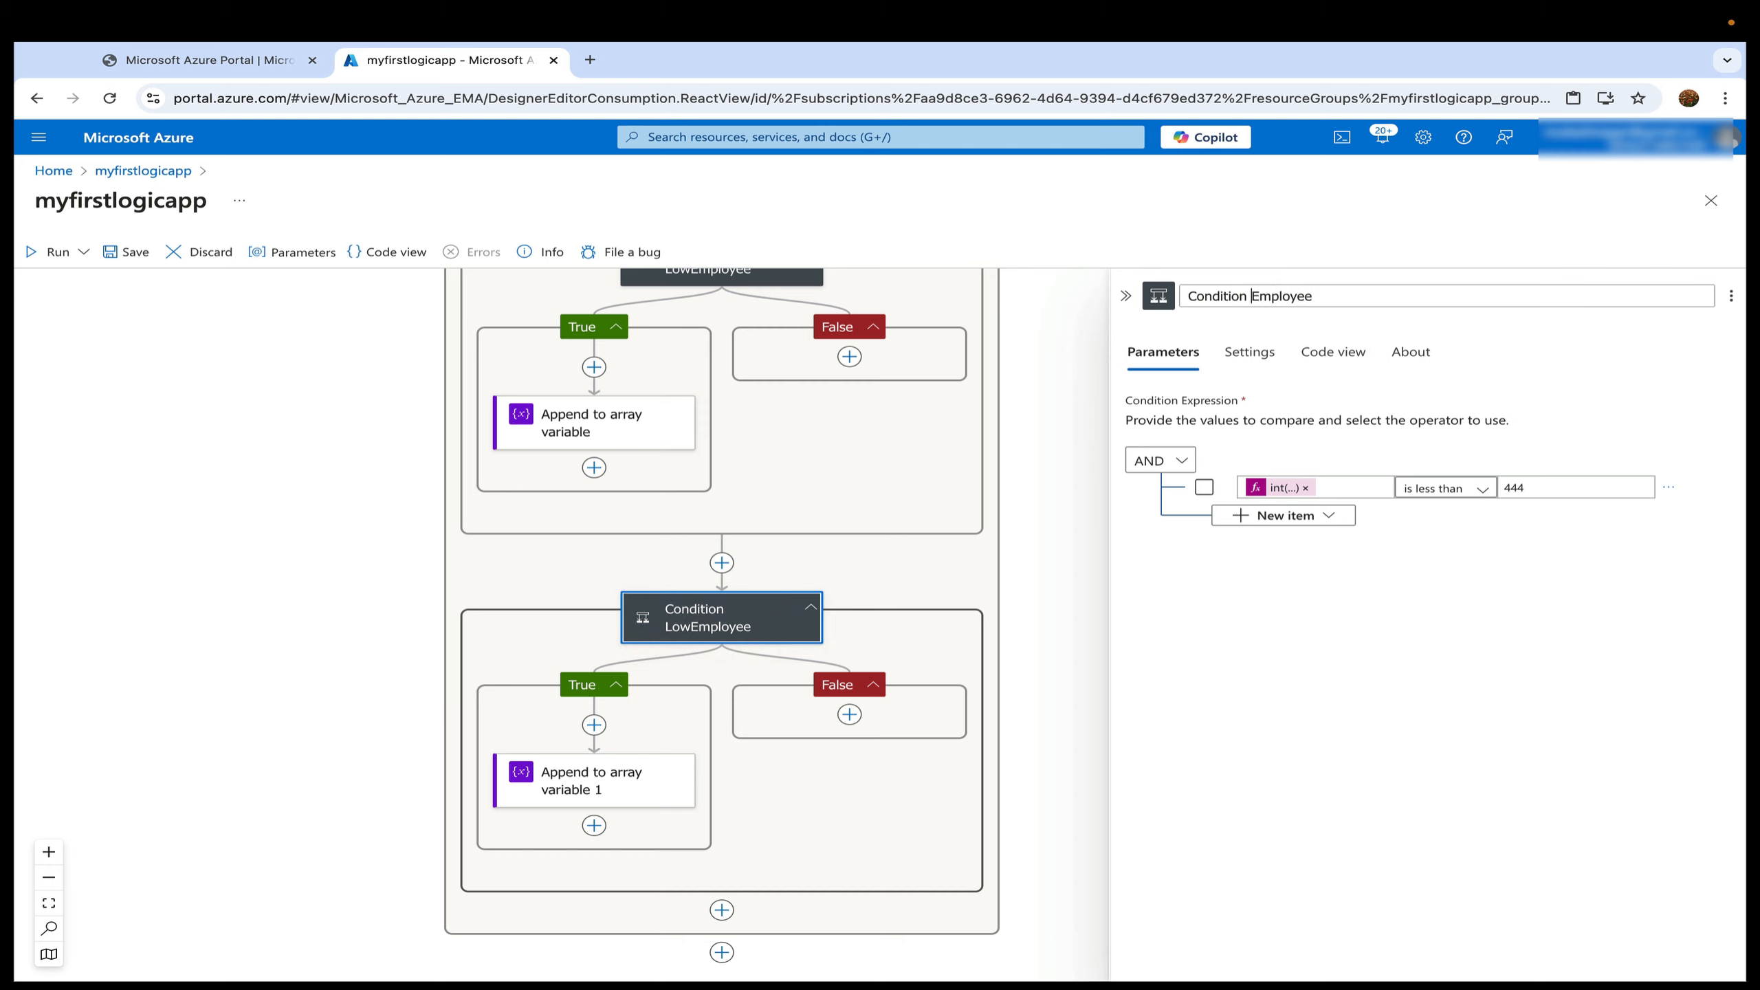
text(Mid)
click(1352, 573)
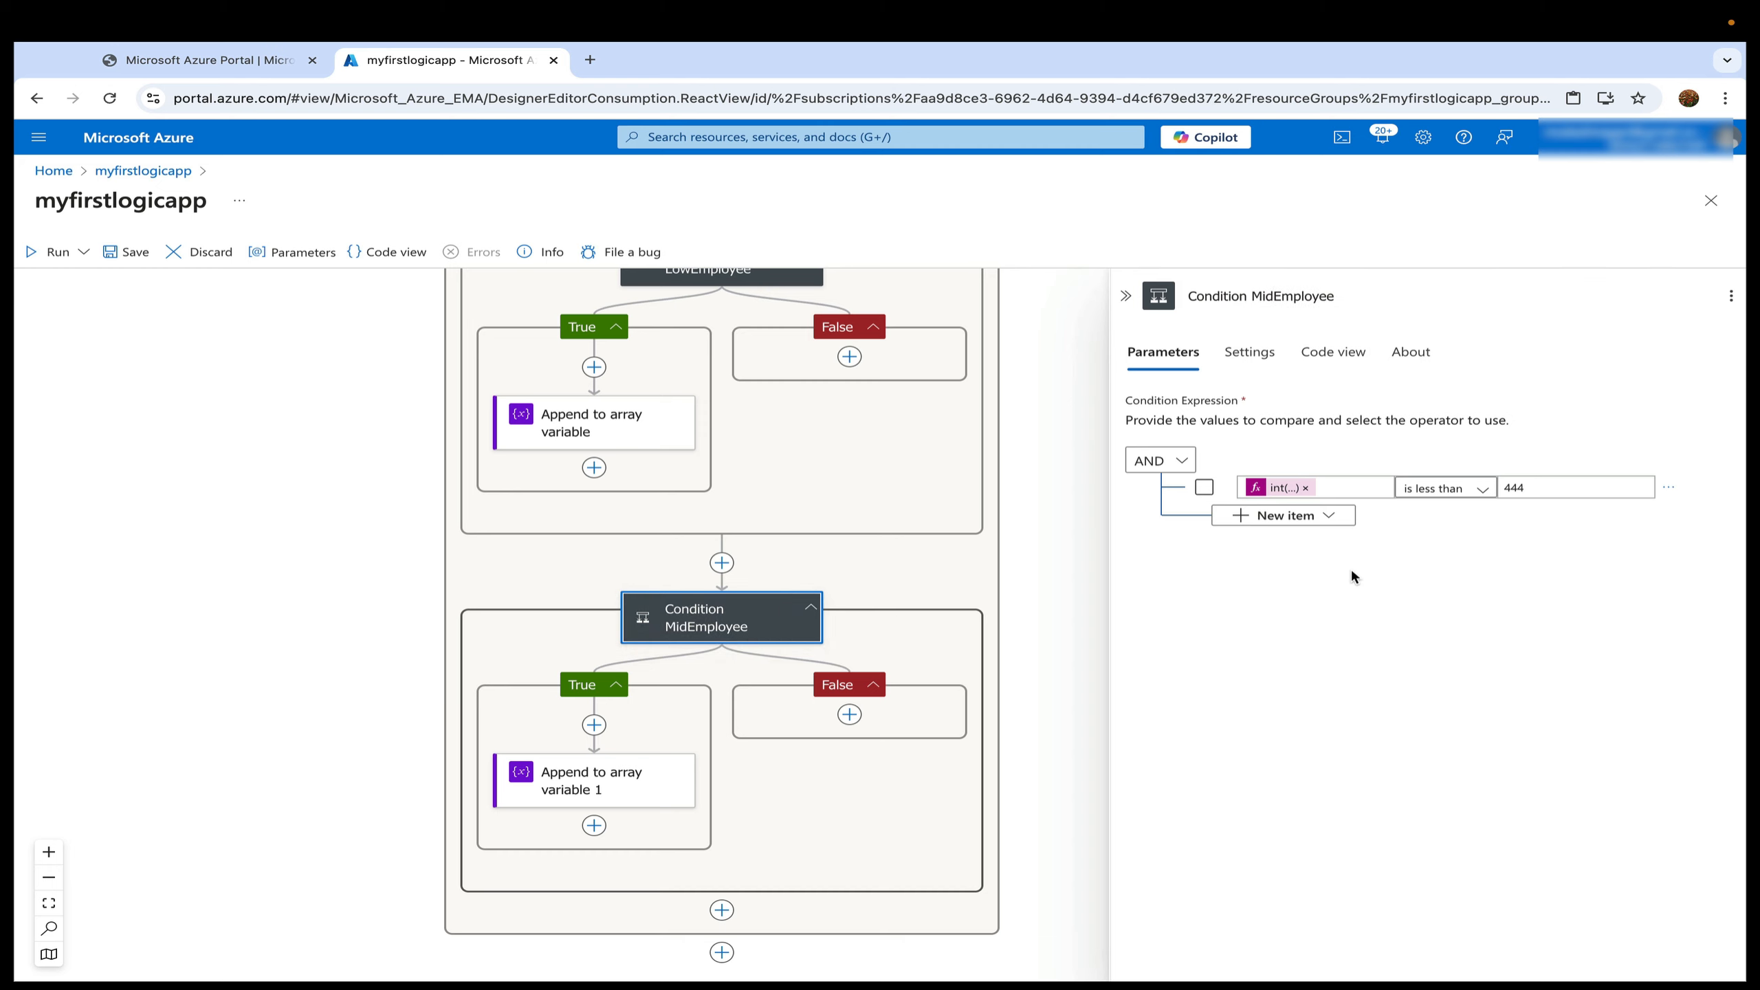
Set the operator of Condition MidEmployee to "is greater or equal to" and add a second row to the AND group.
click(1463, 493)
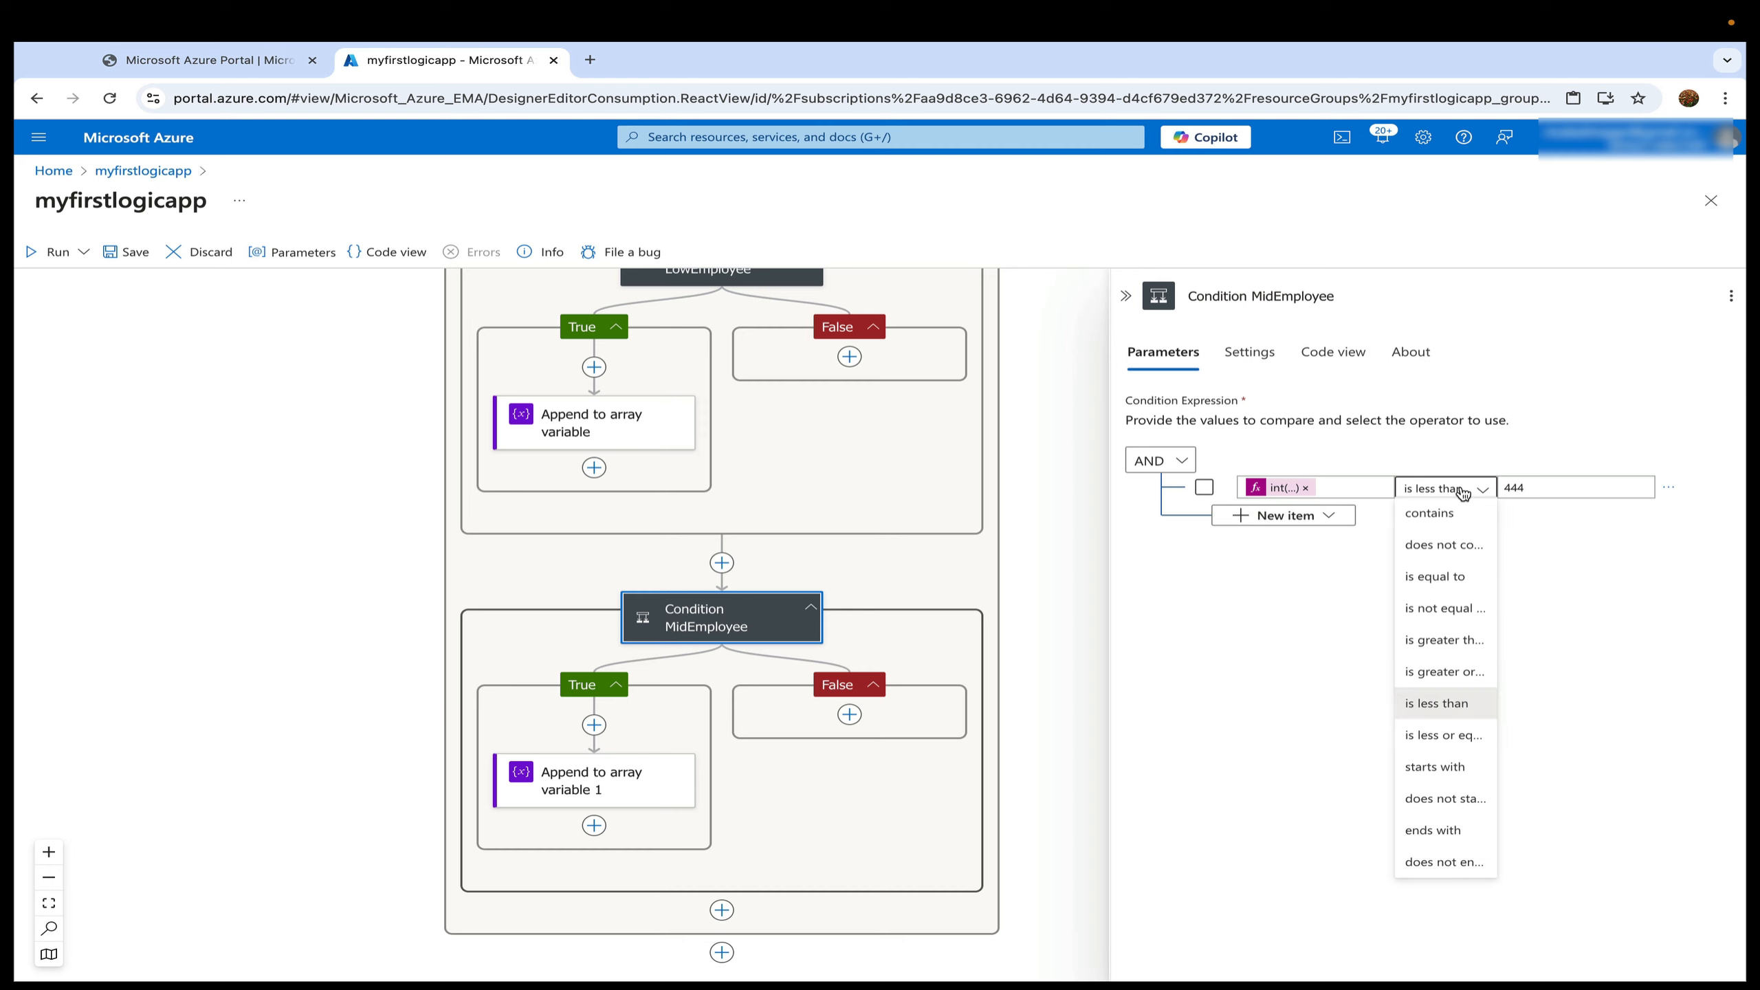
click(1448, 672)
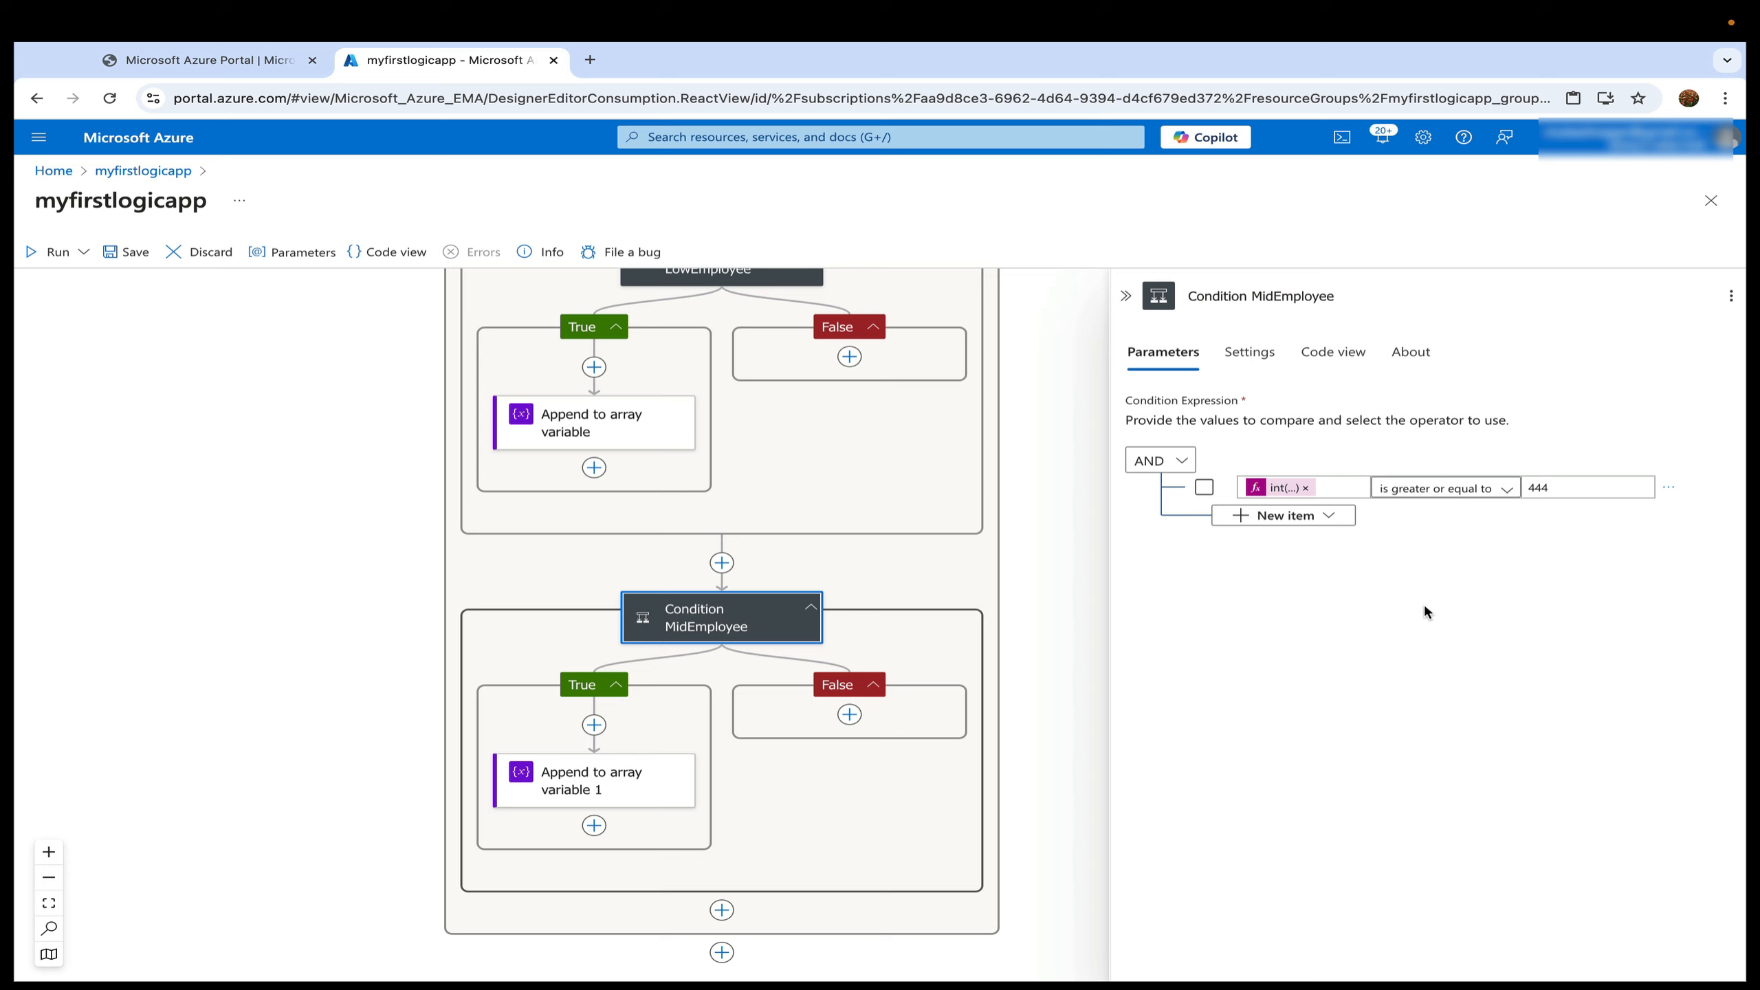
click(1271, 516)
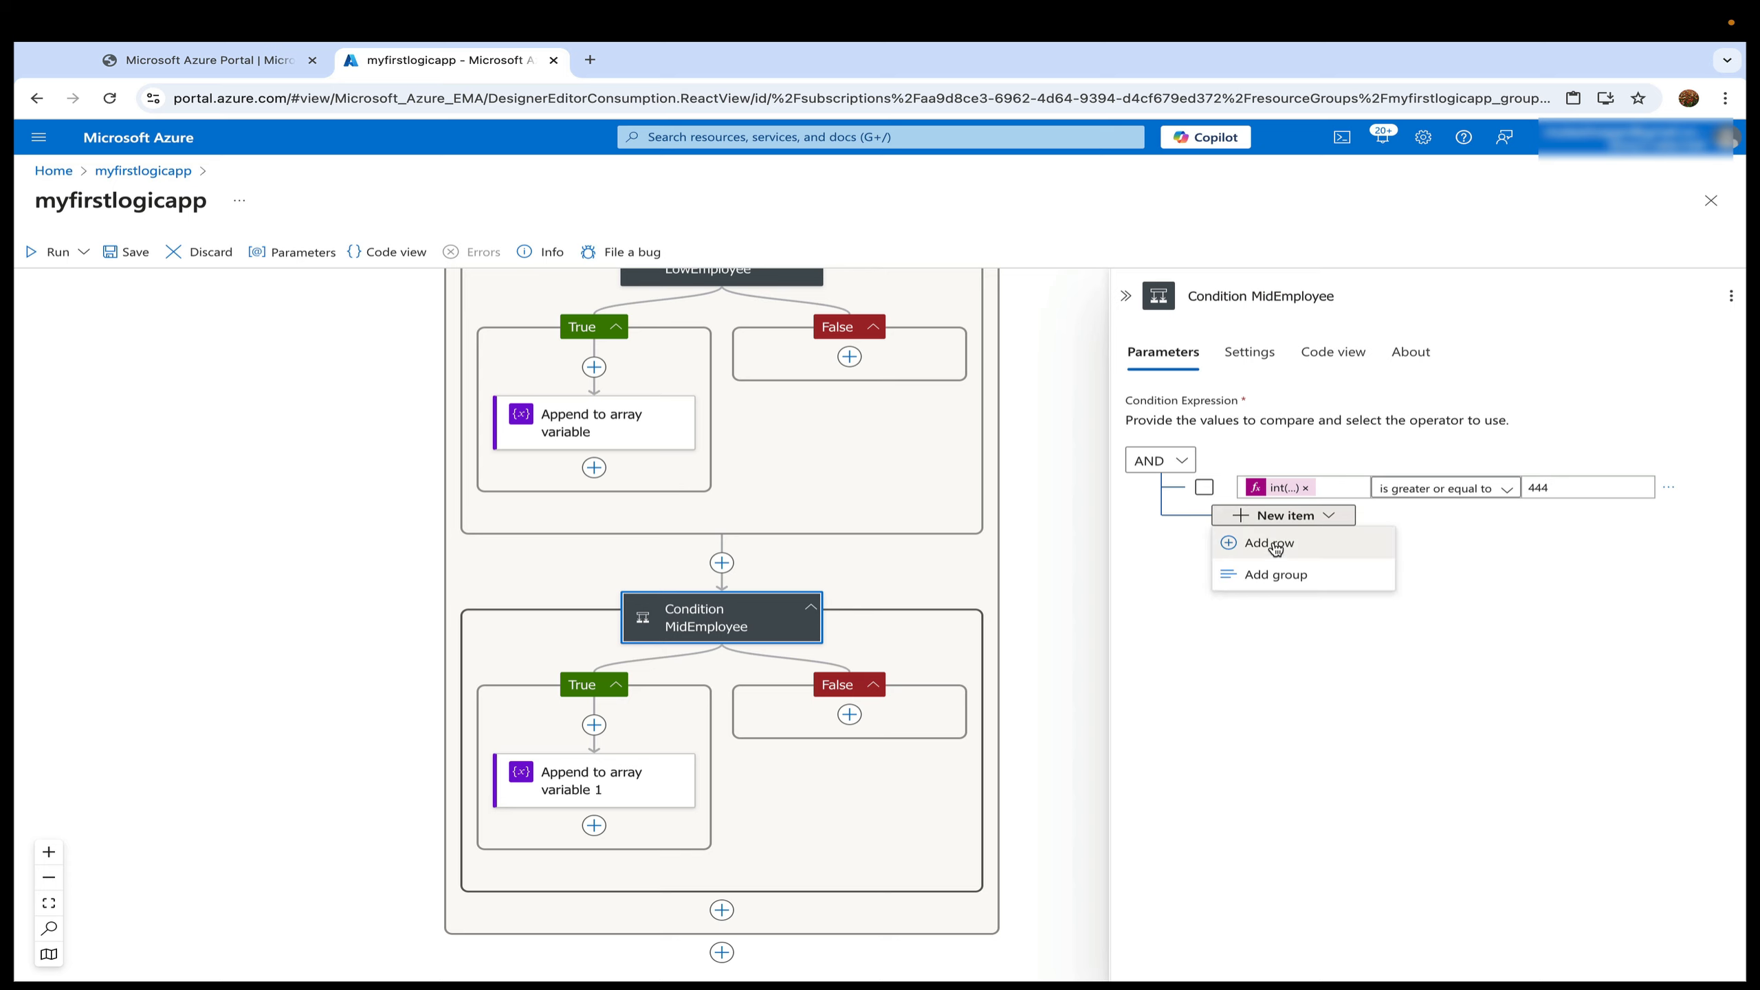
click(1273, 544)
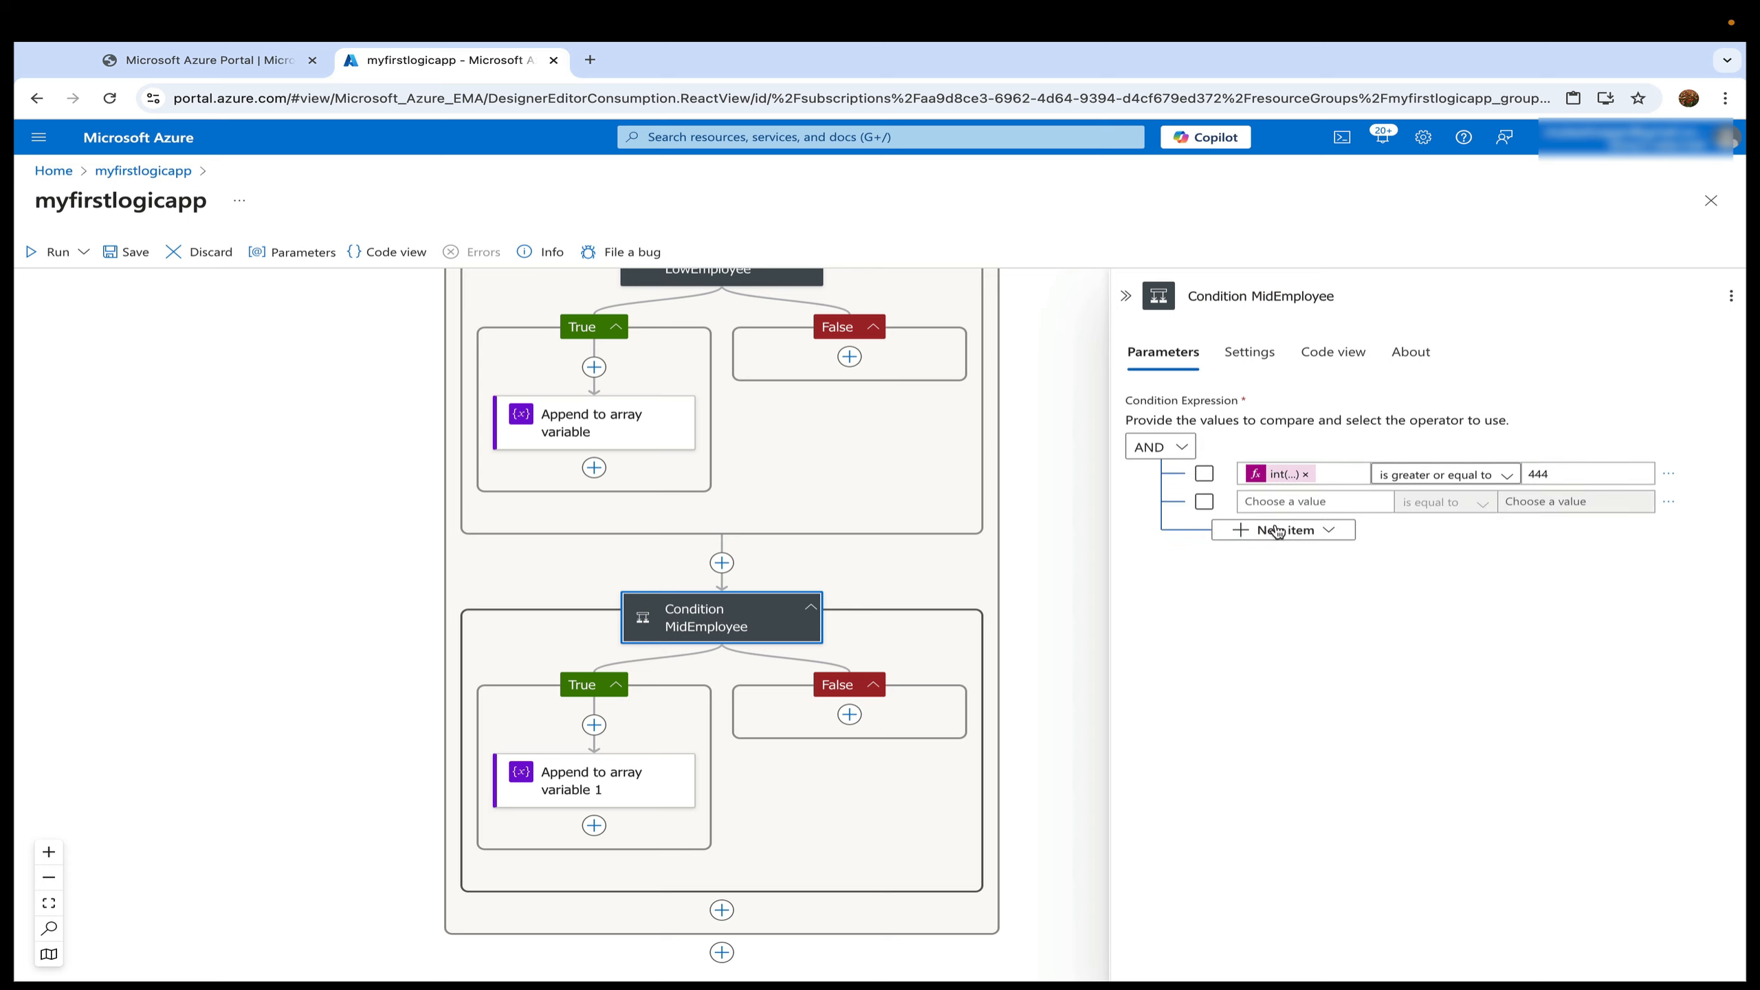
Reuse the first row's expression int(item()?['employeeNumber']) as the second row's first value, leaving only the expression token in the field.
click(1324, 475)
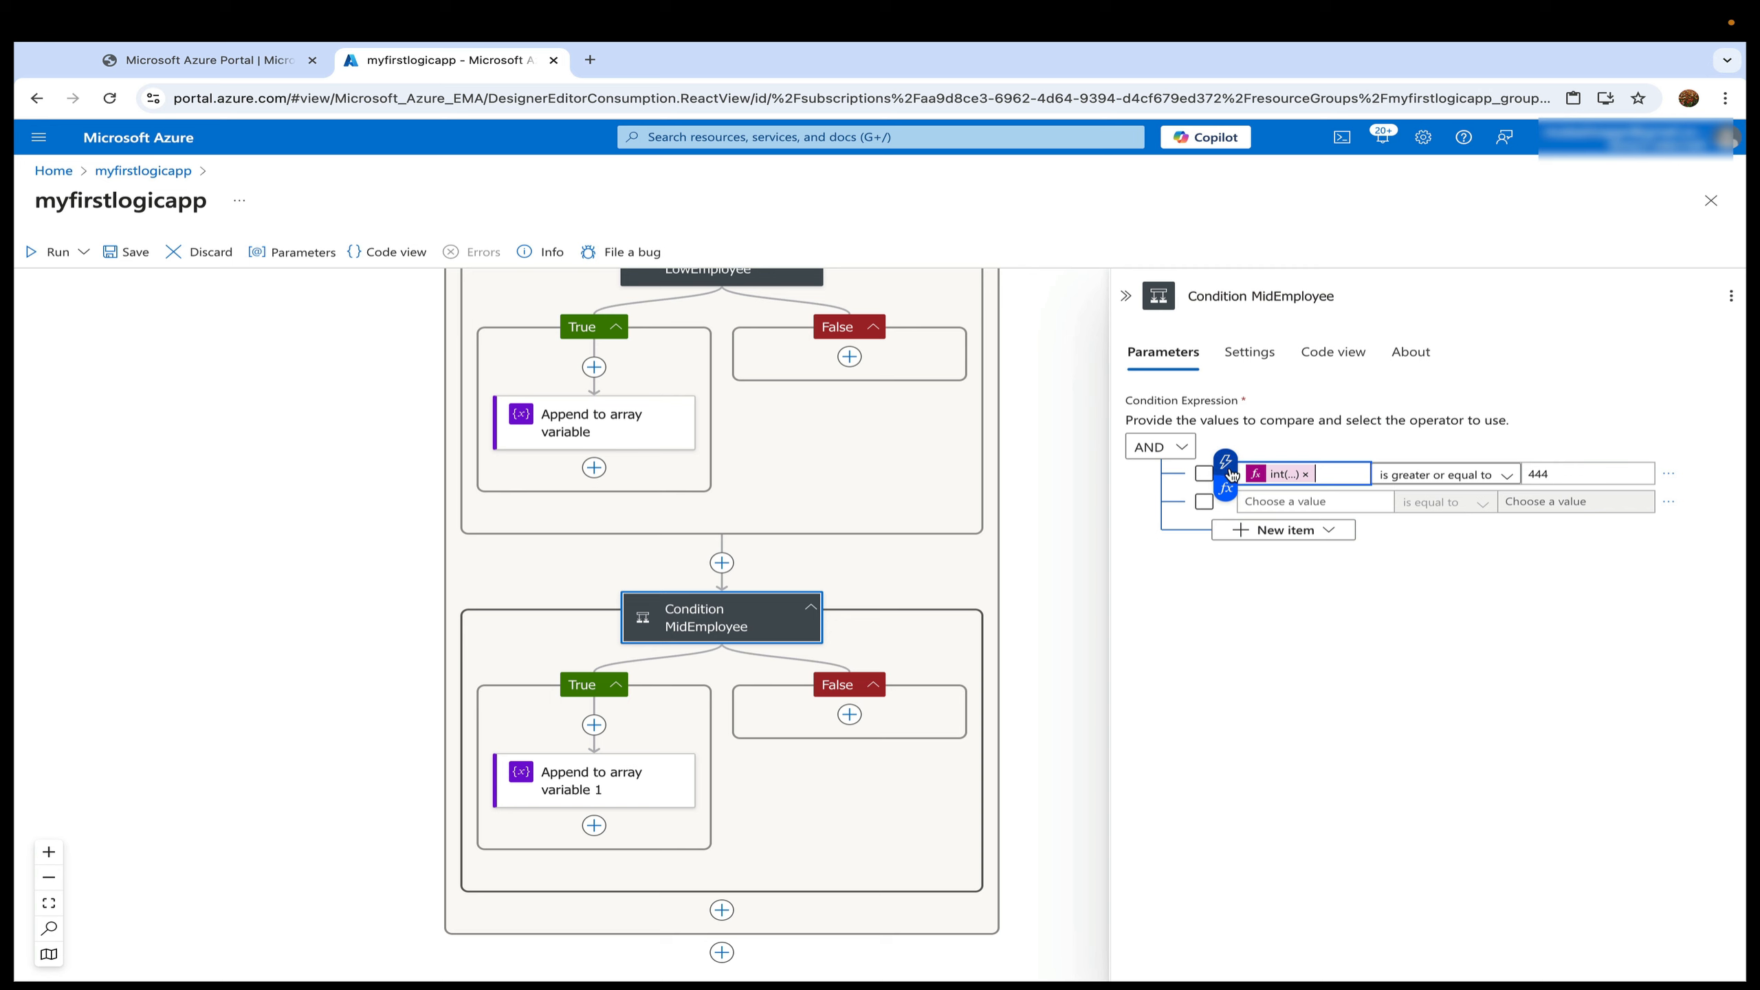
click(1227, 464)
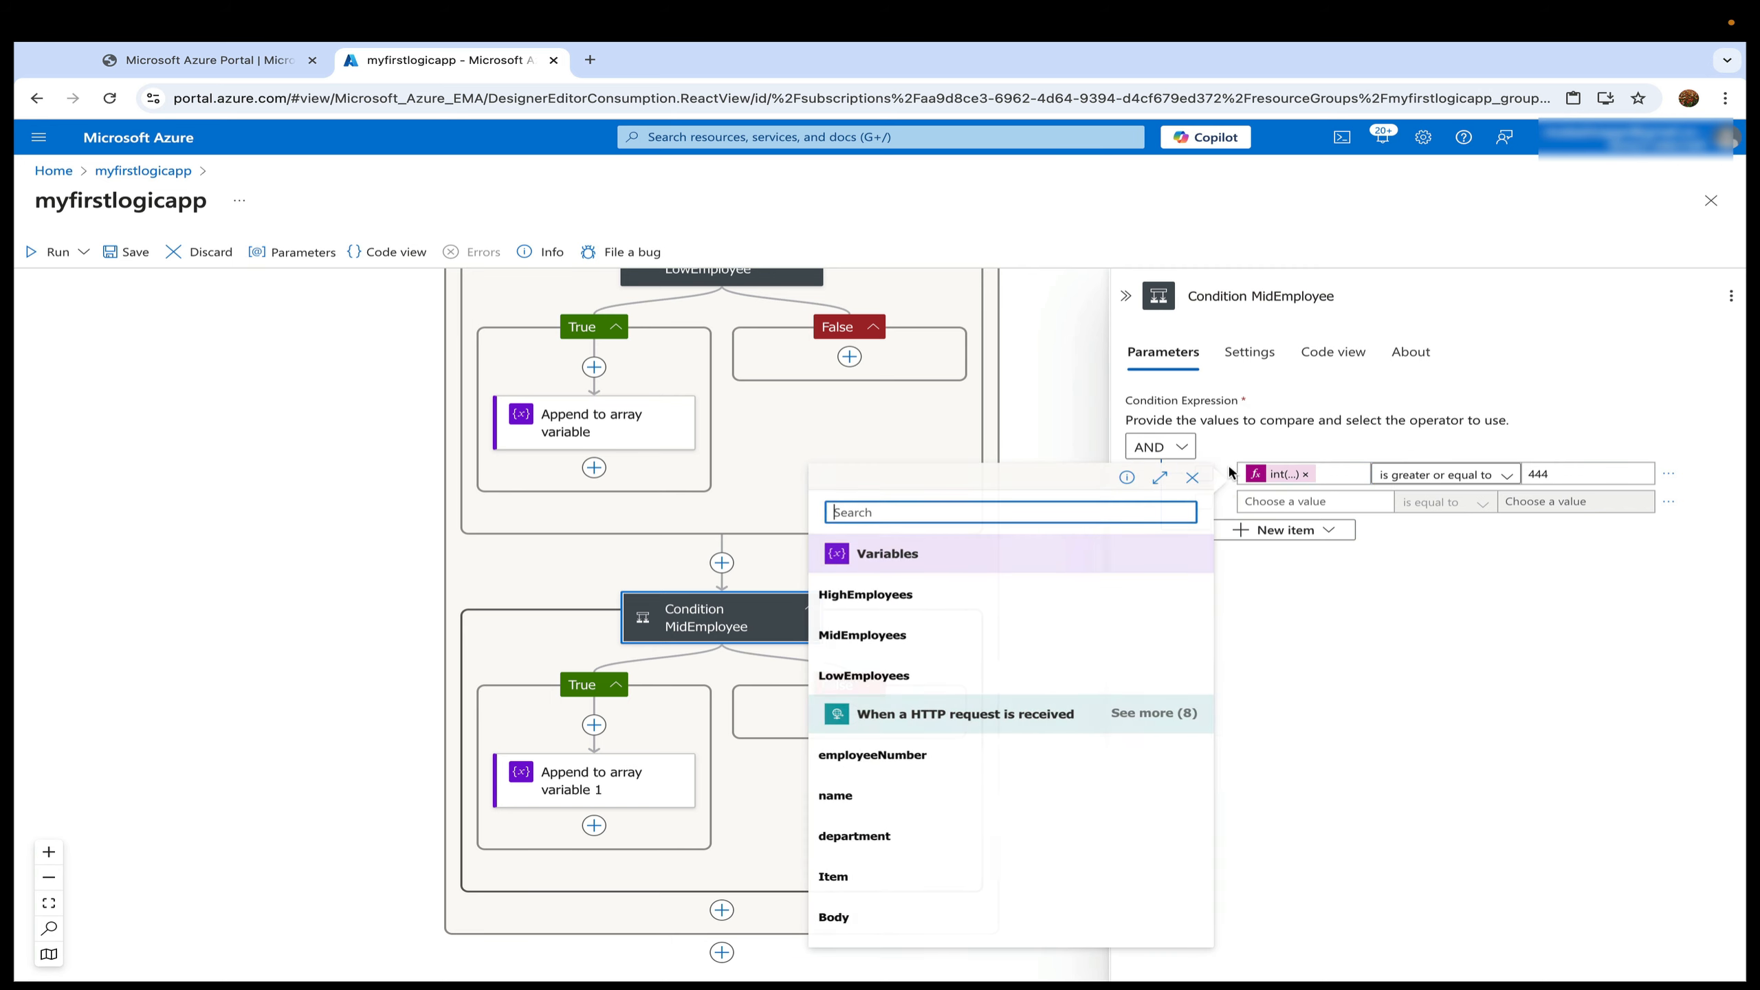
click(1288, 475)
triple_click(1011, 510)
key(ctrl+c)
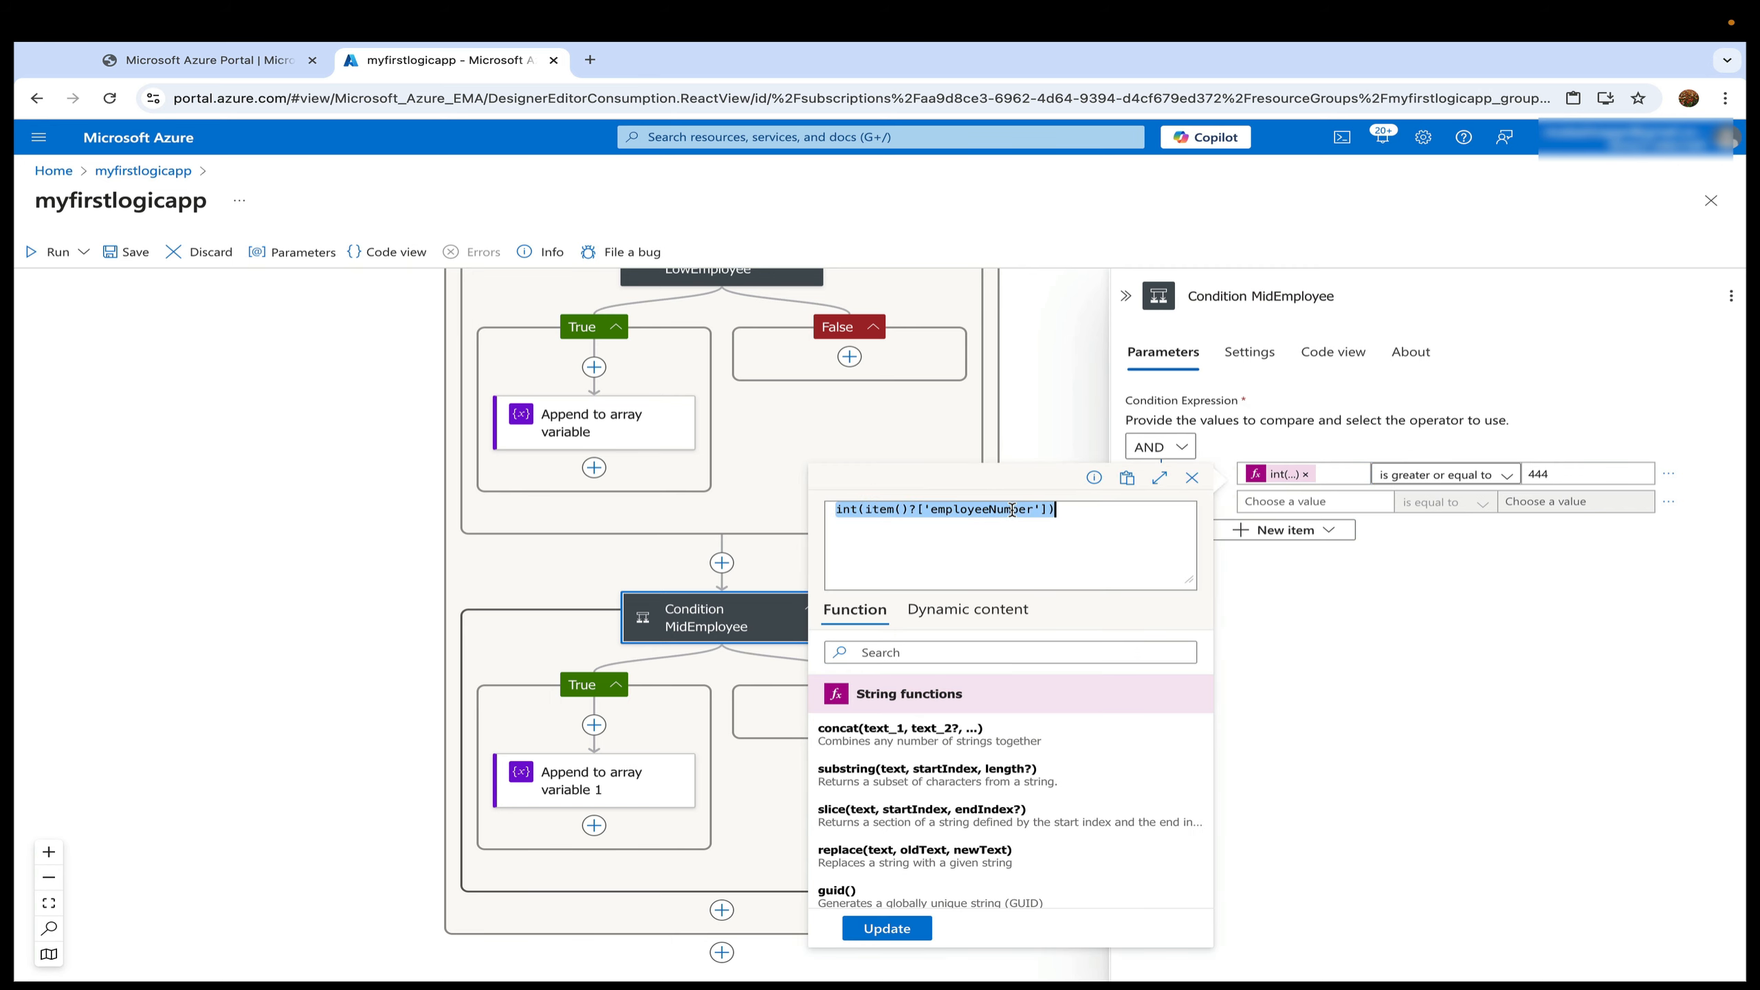
click(1303, 501)
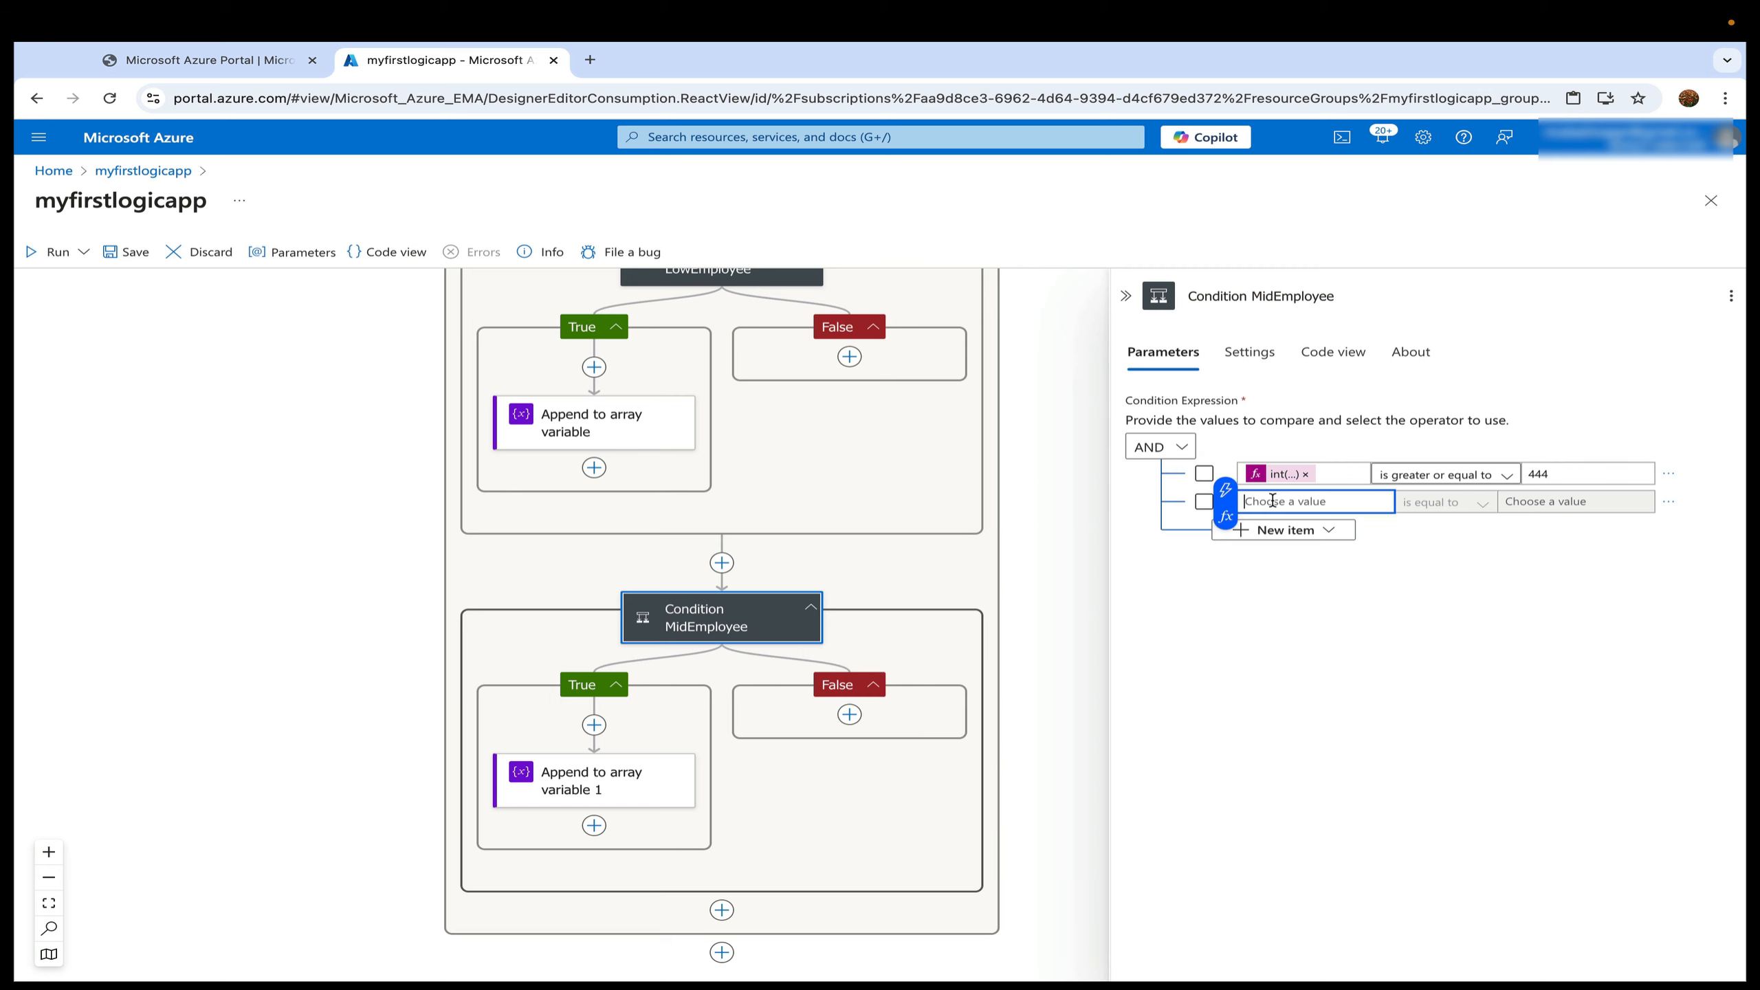
key(ctrl+v)
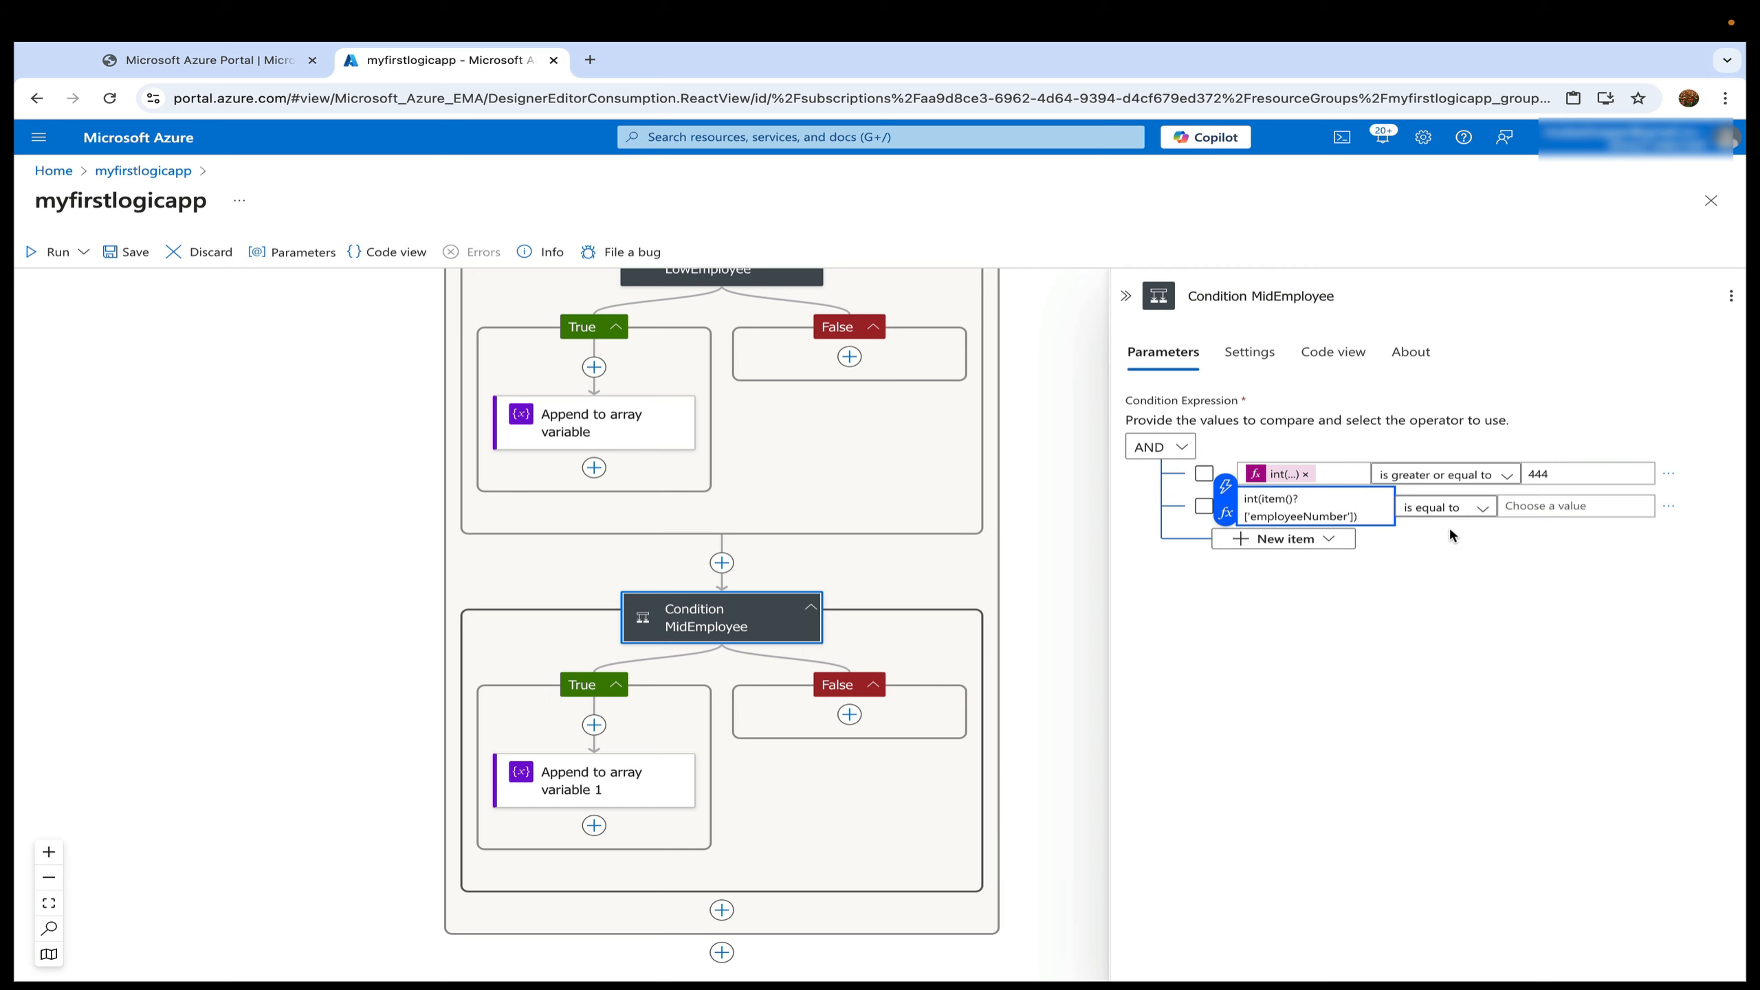
click(1225, 513)
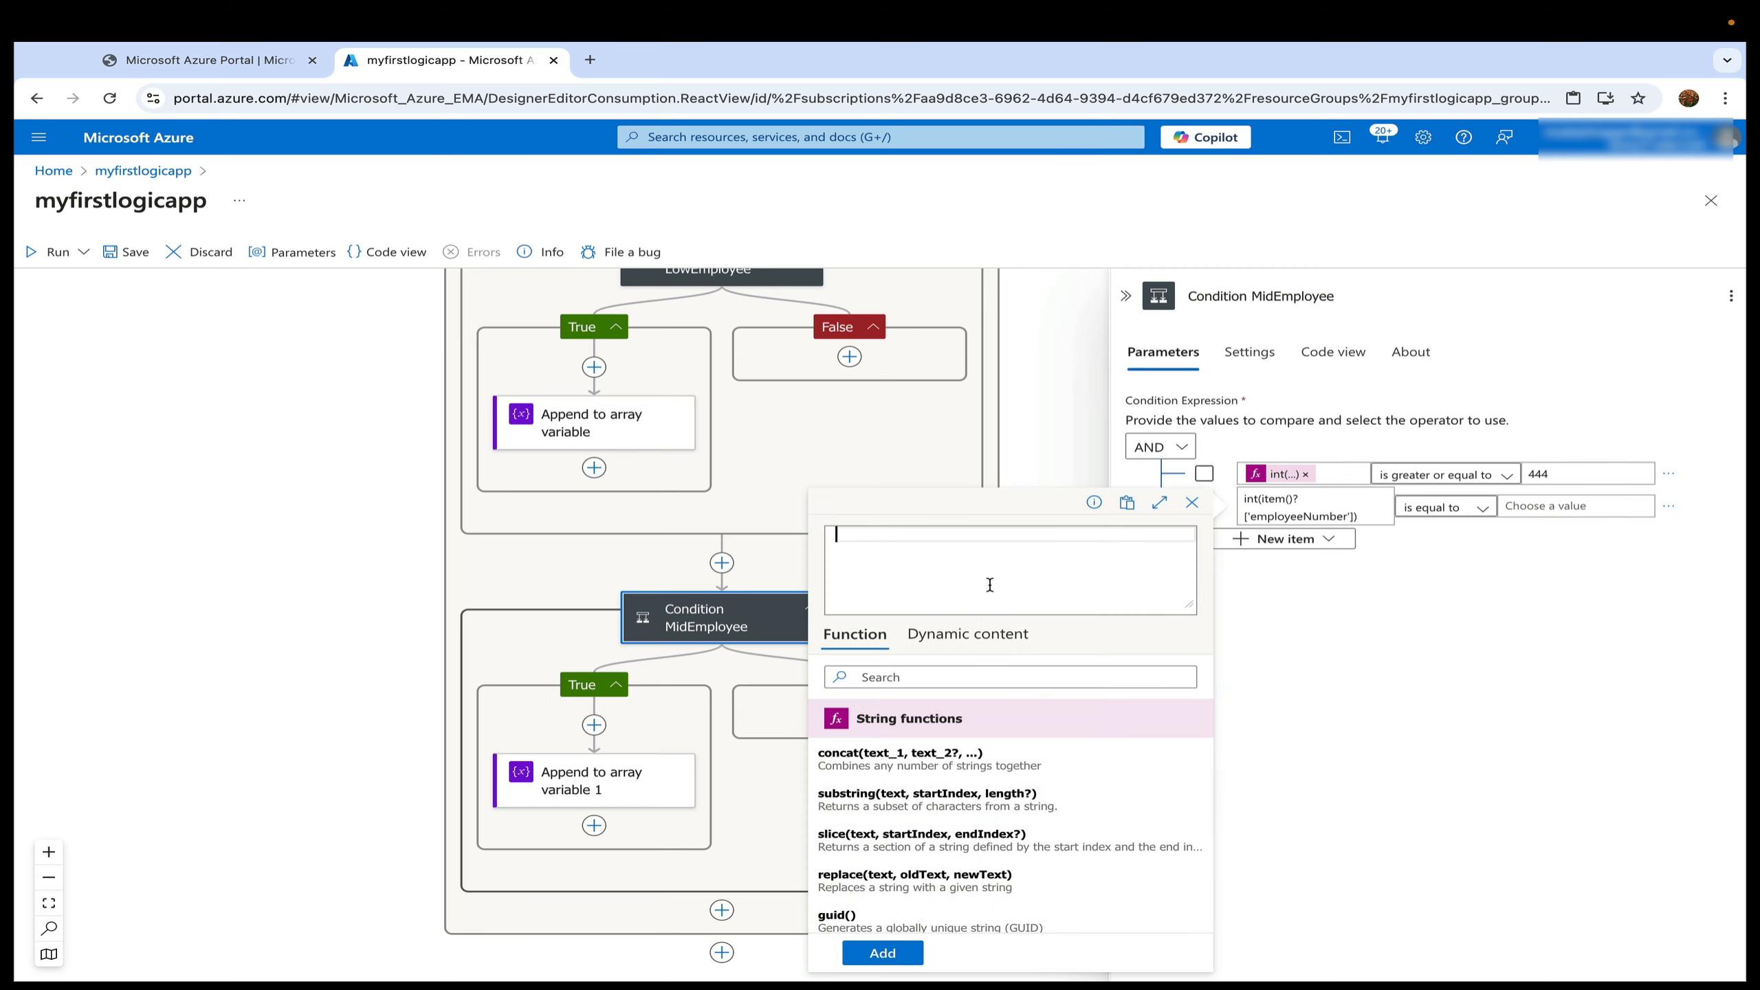
click(876, 953)
drag(1362, 521, 1243, 495)
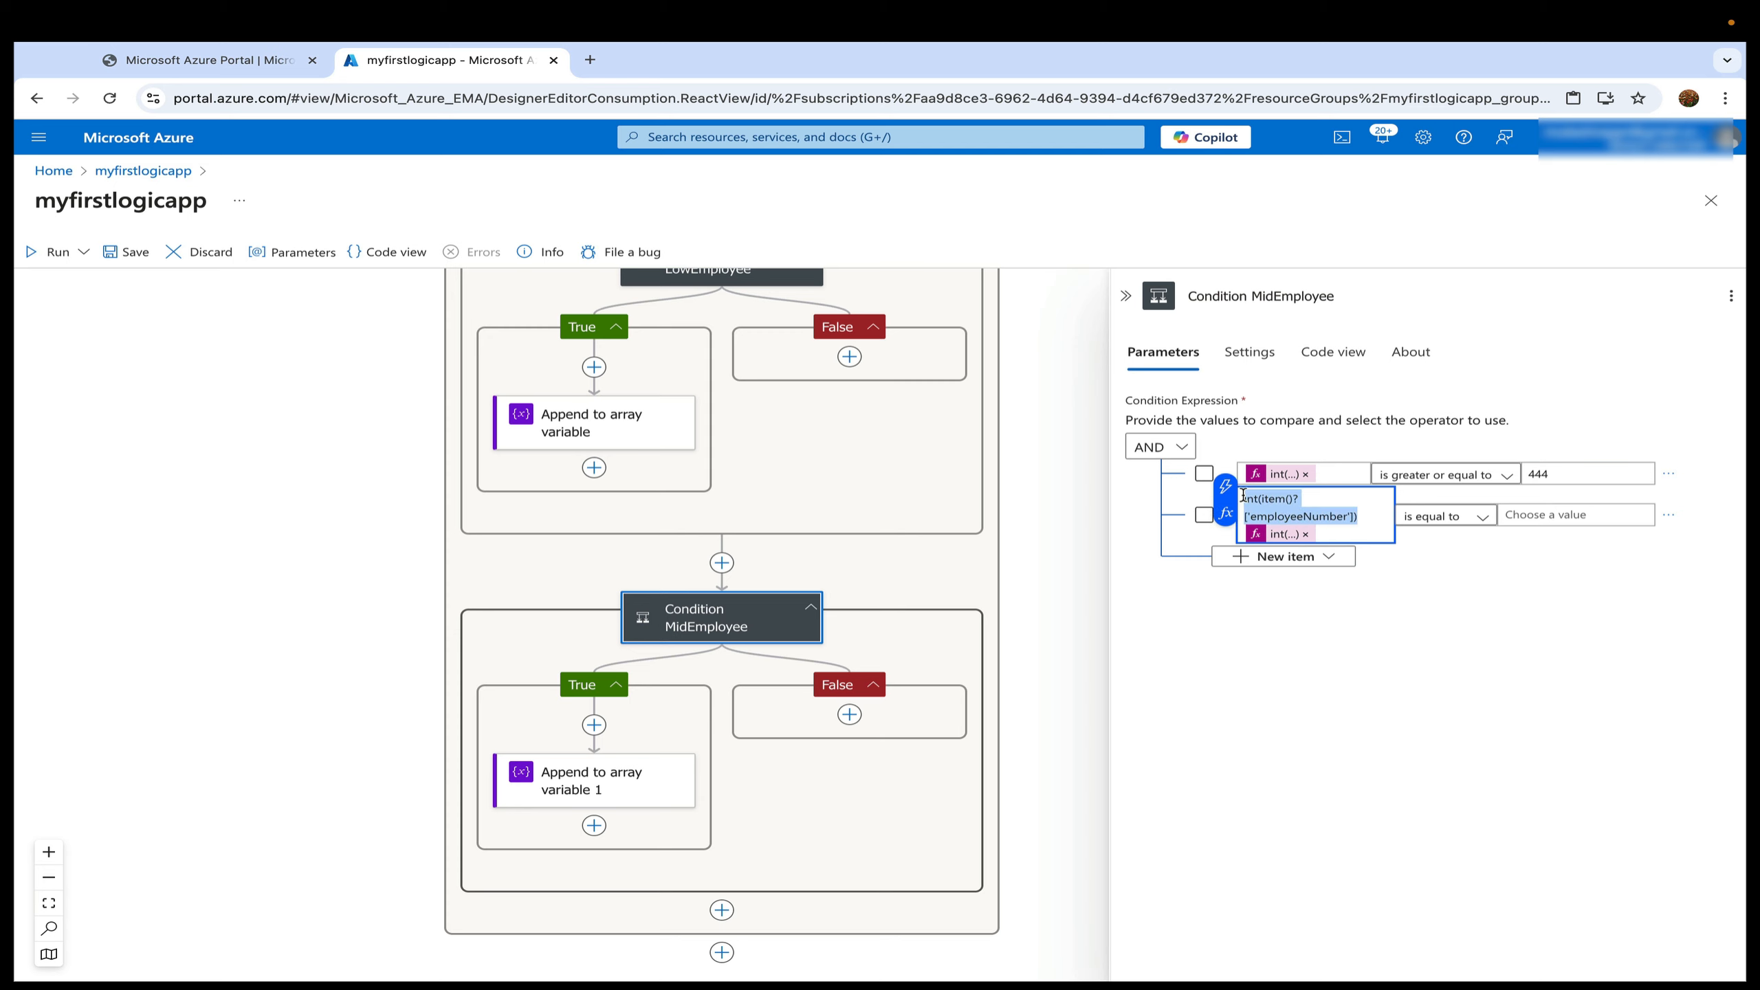
key(BackSpace)
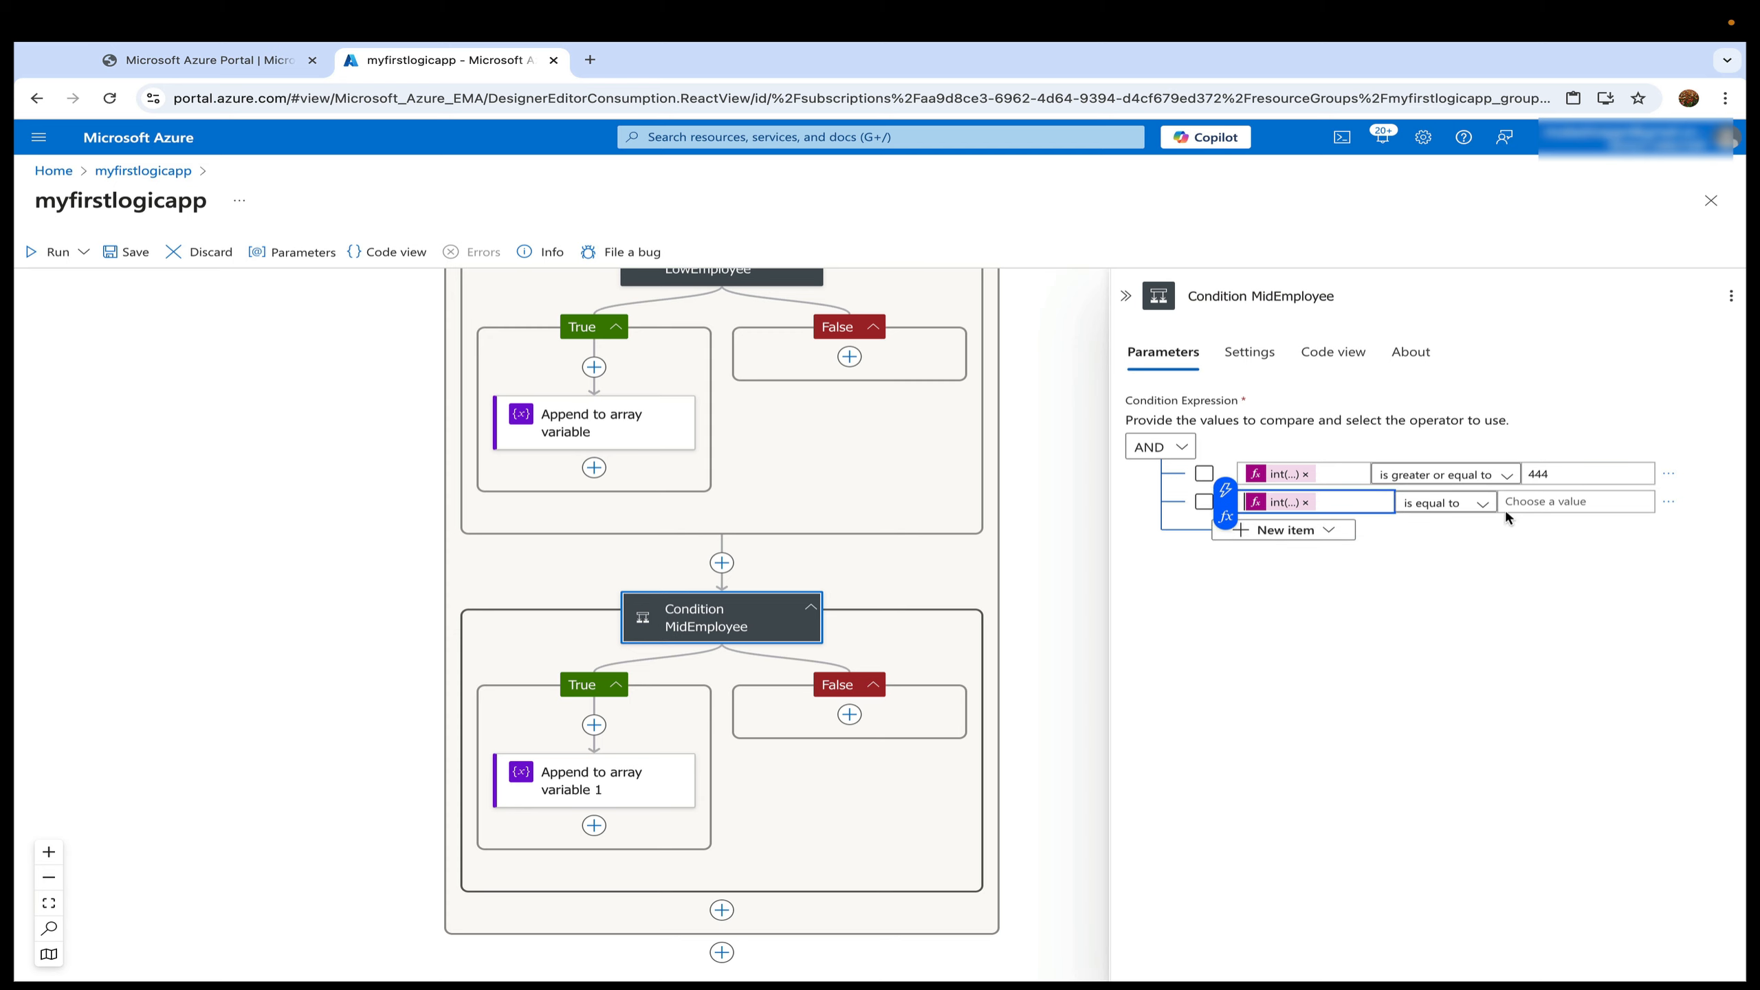
Set the second row to "is less or equal to" 888 and save the workflow.
click(1455, 504)
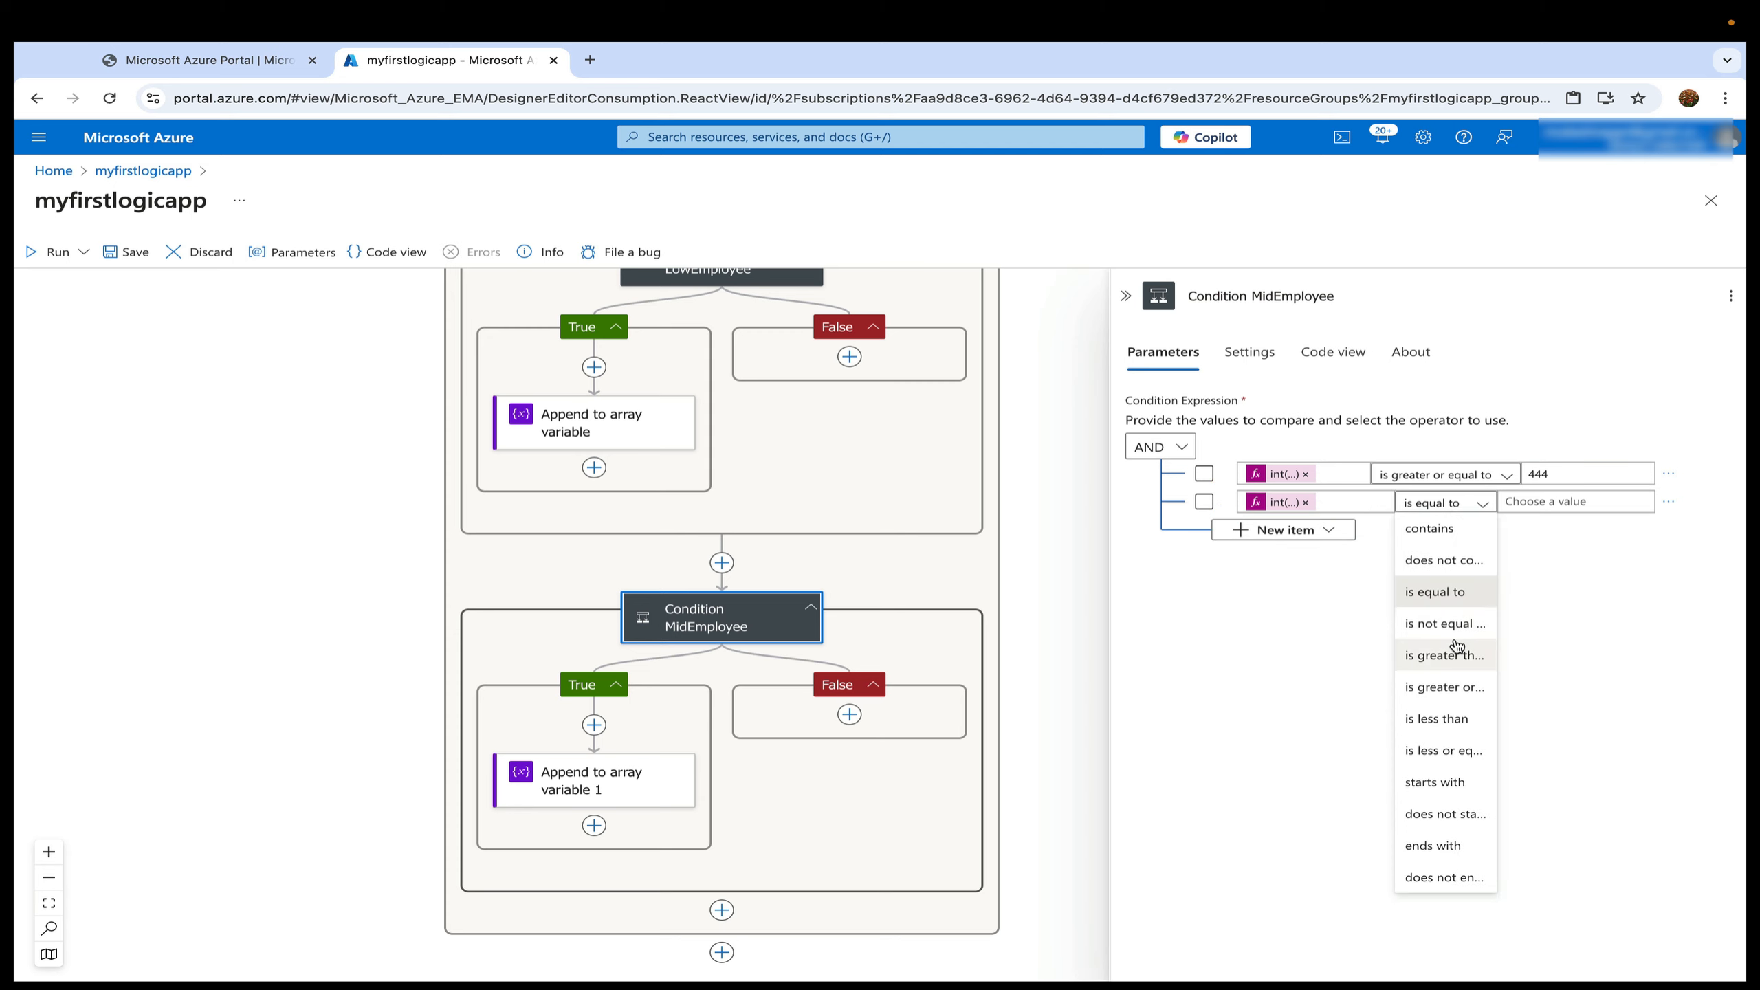
click(1458, 750)
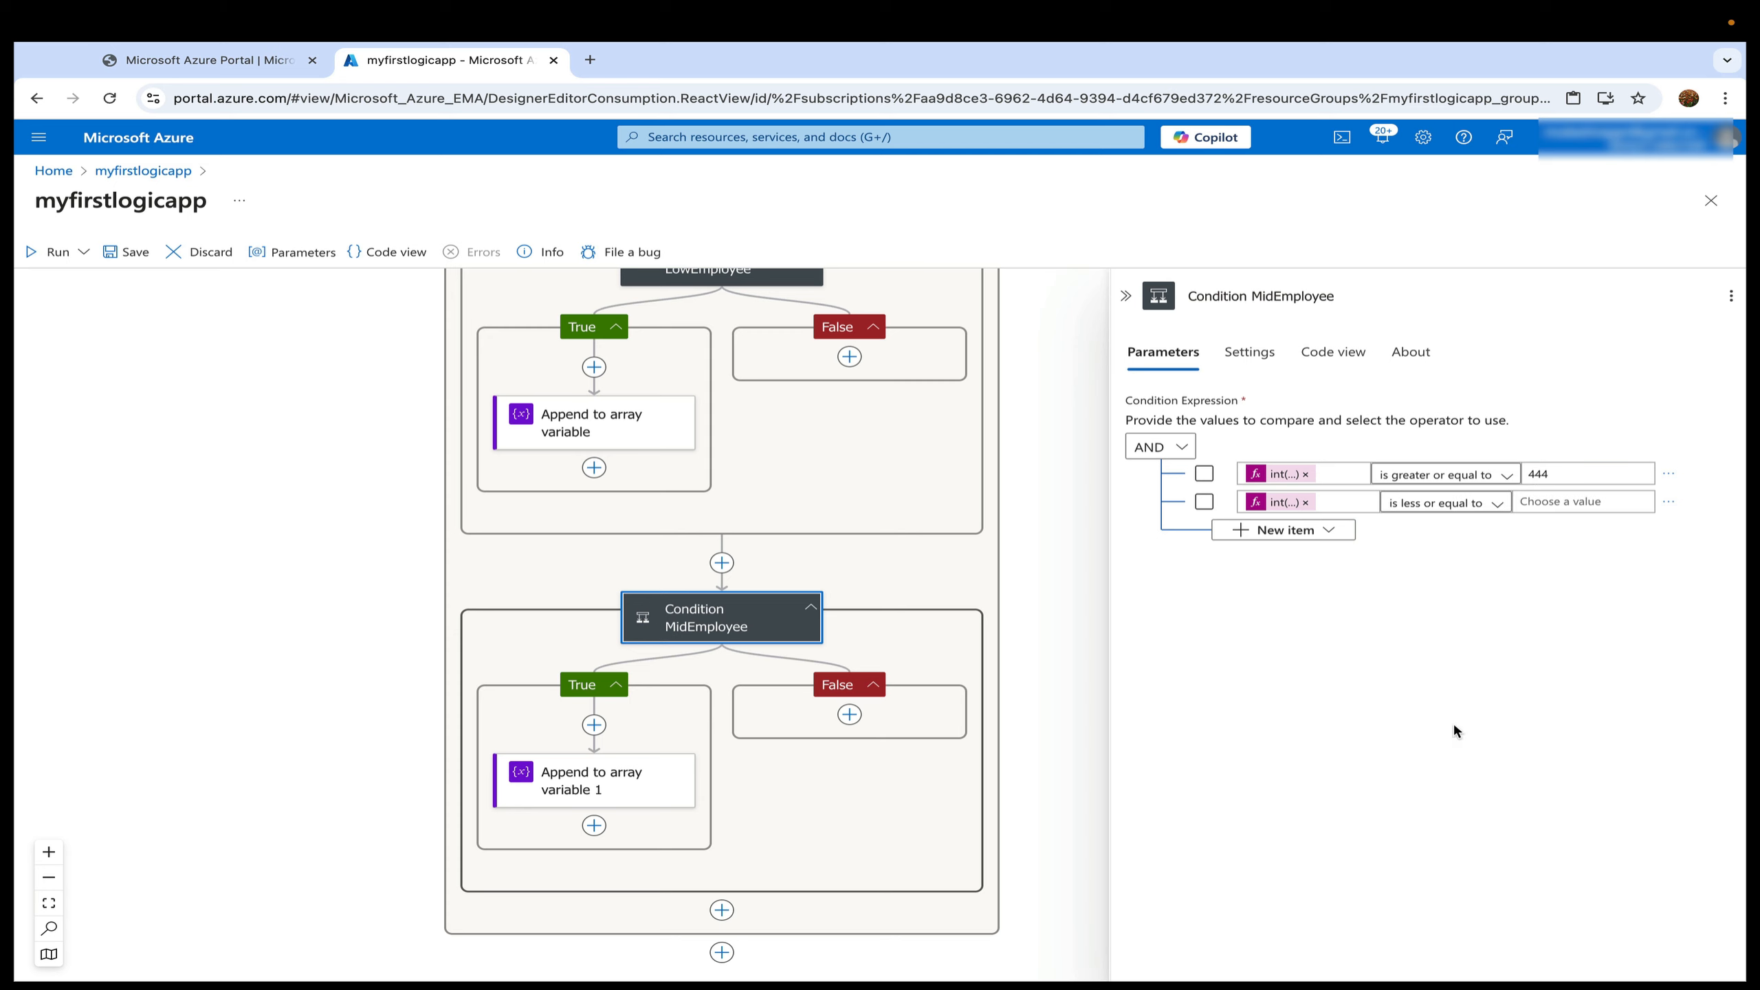
click(1548, 500)
text(888)
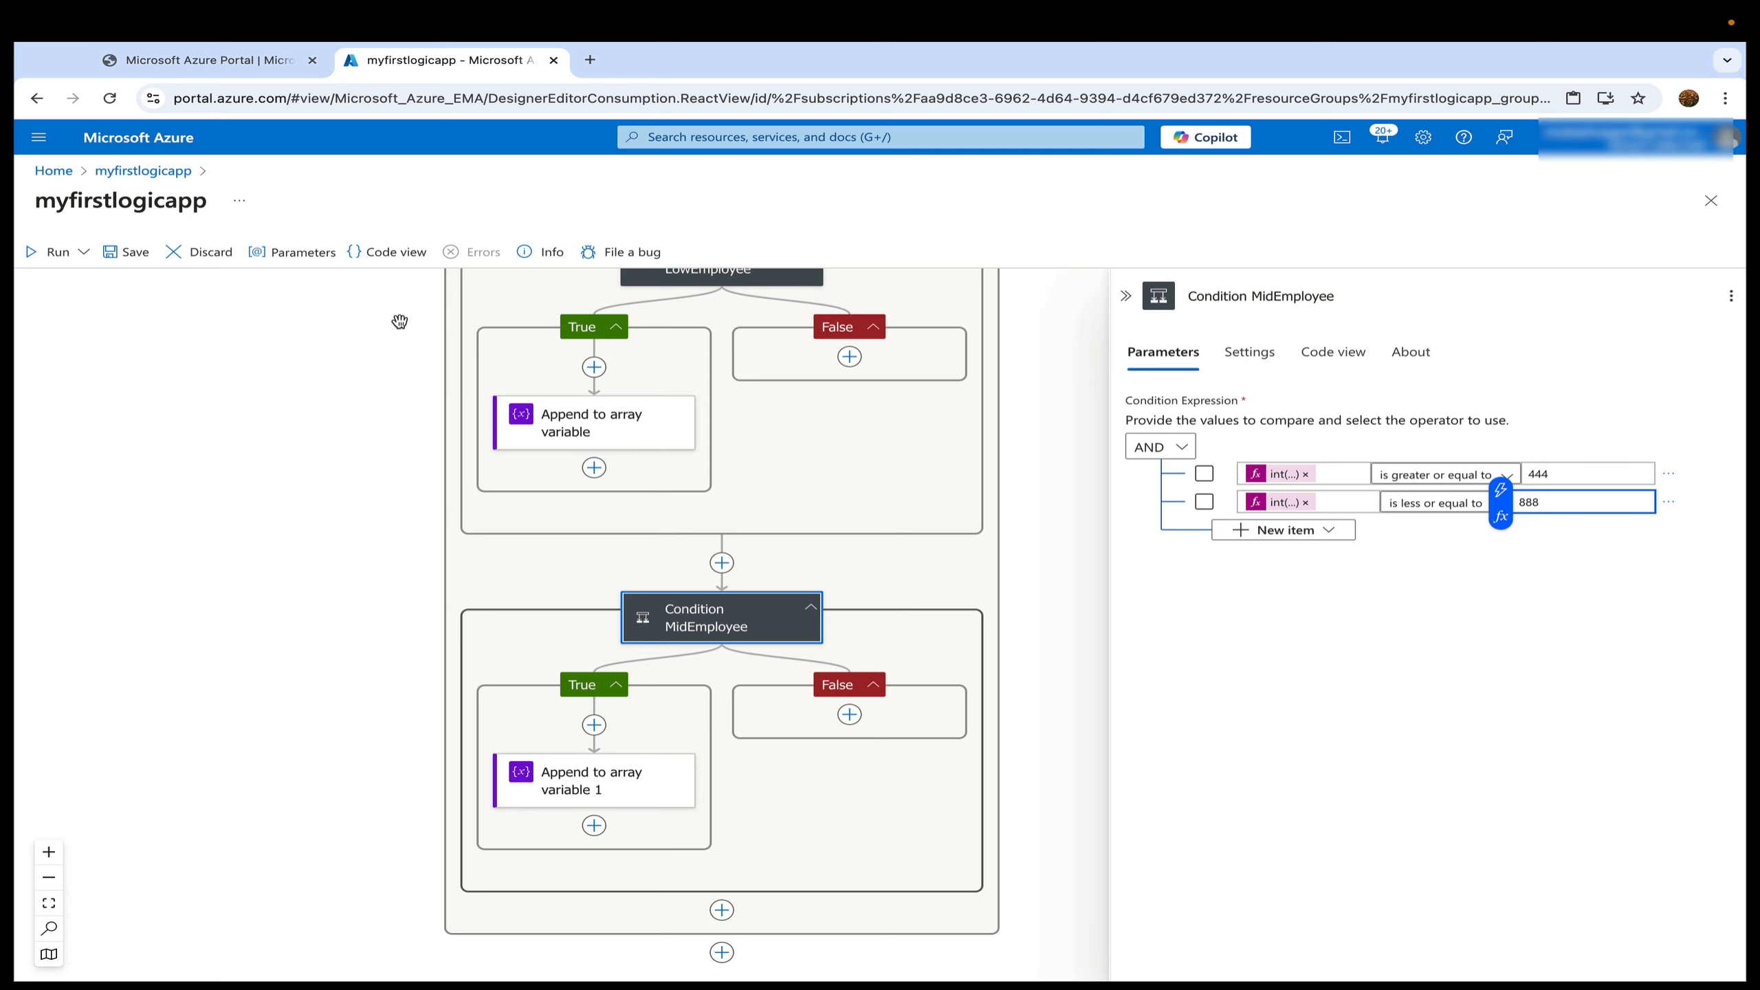
click(130, 253)
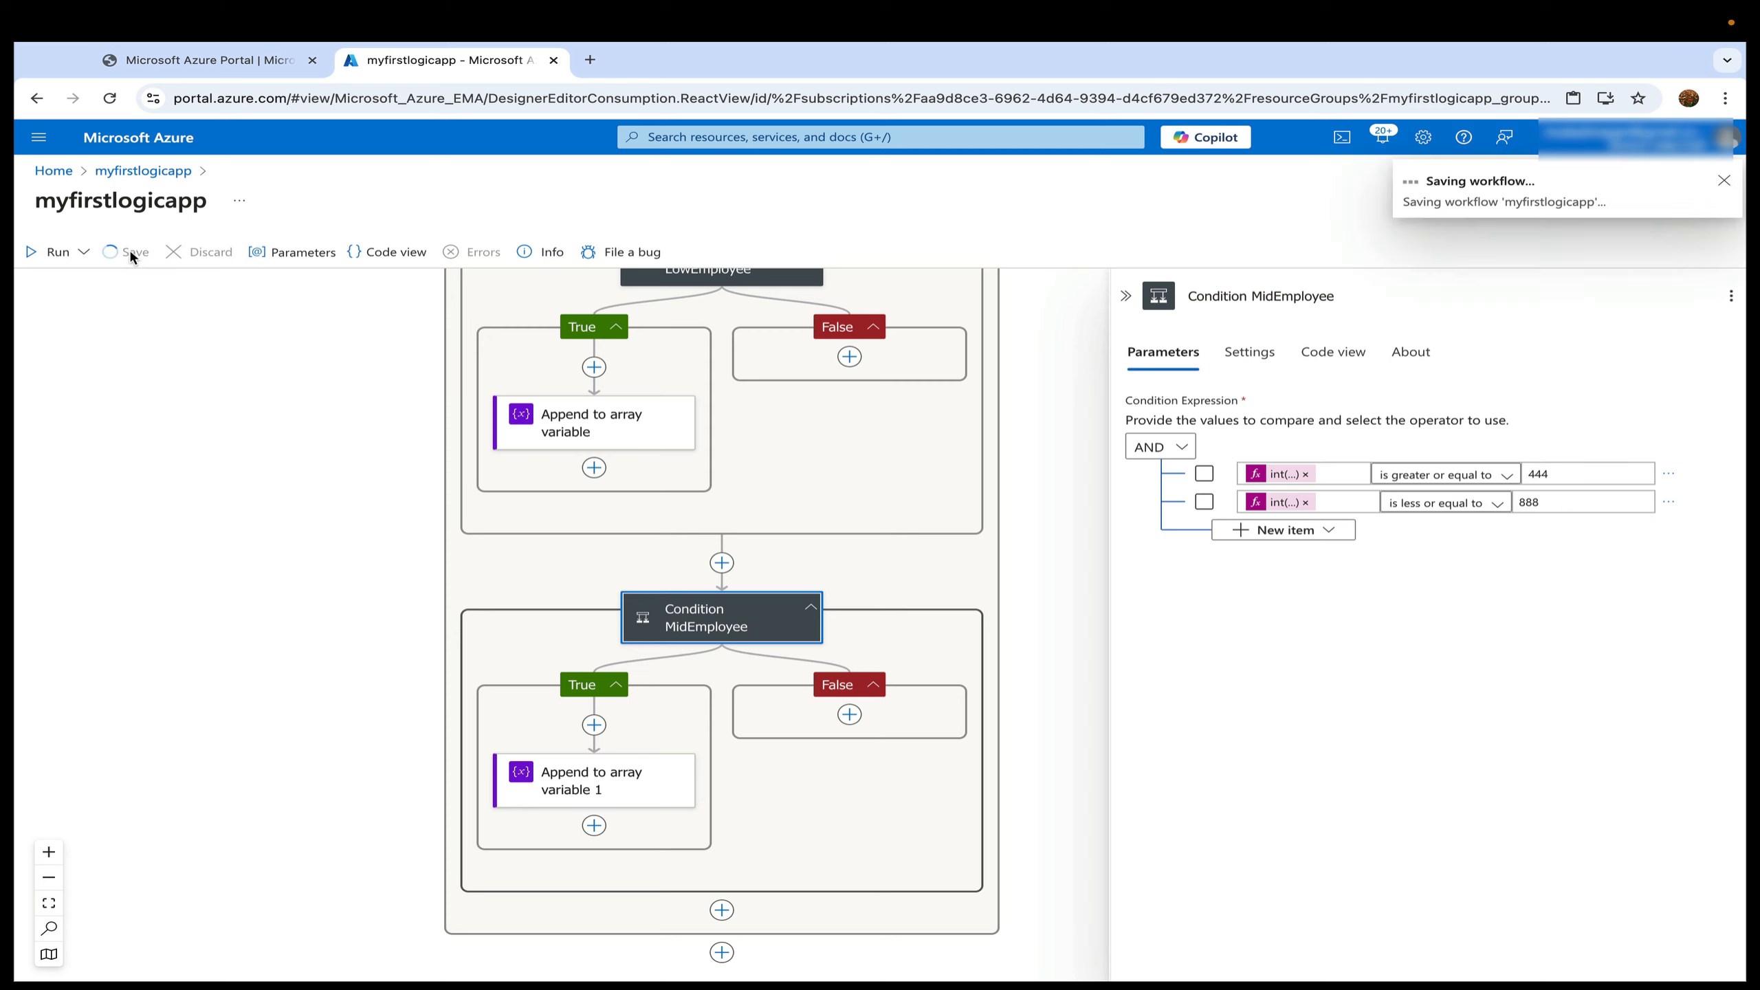
Copy Condition MidEmployee with its contents and paste the copy below it at the end of the For each loop.
right_click(733, 626)
click(782, 669)
scroll(773, 700, down, 2)
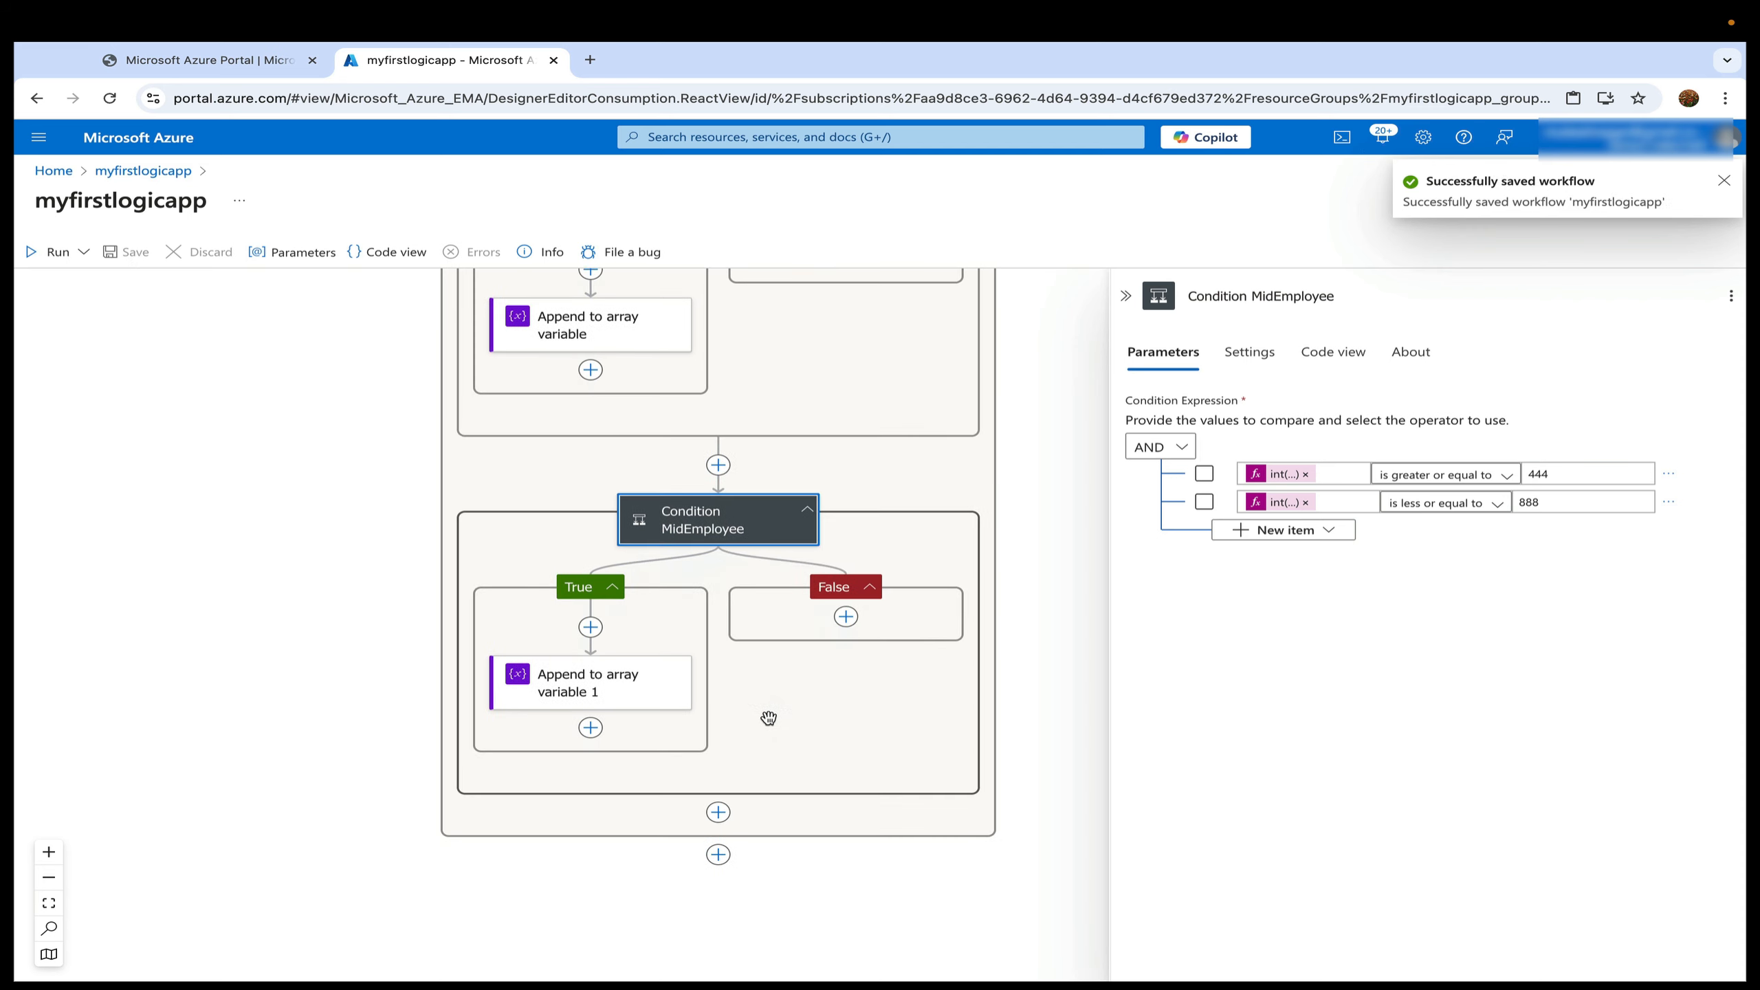
click(718, 813)
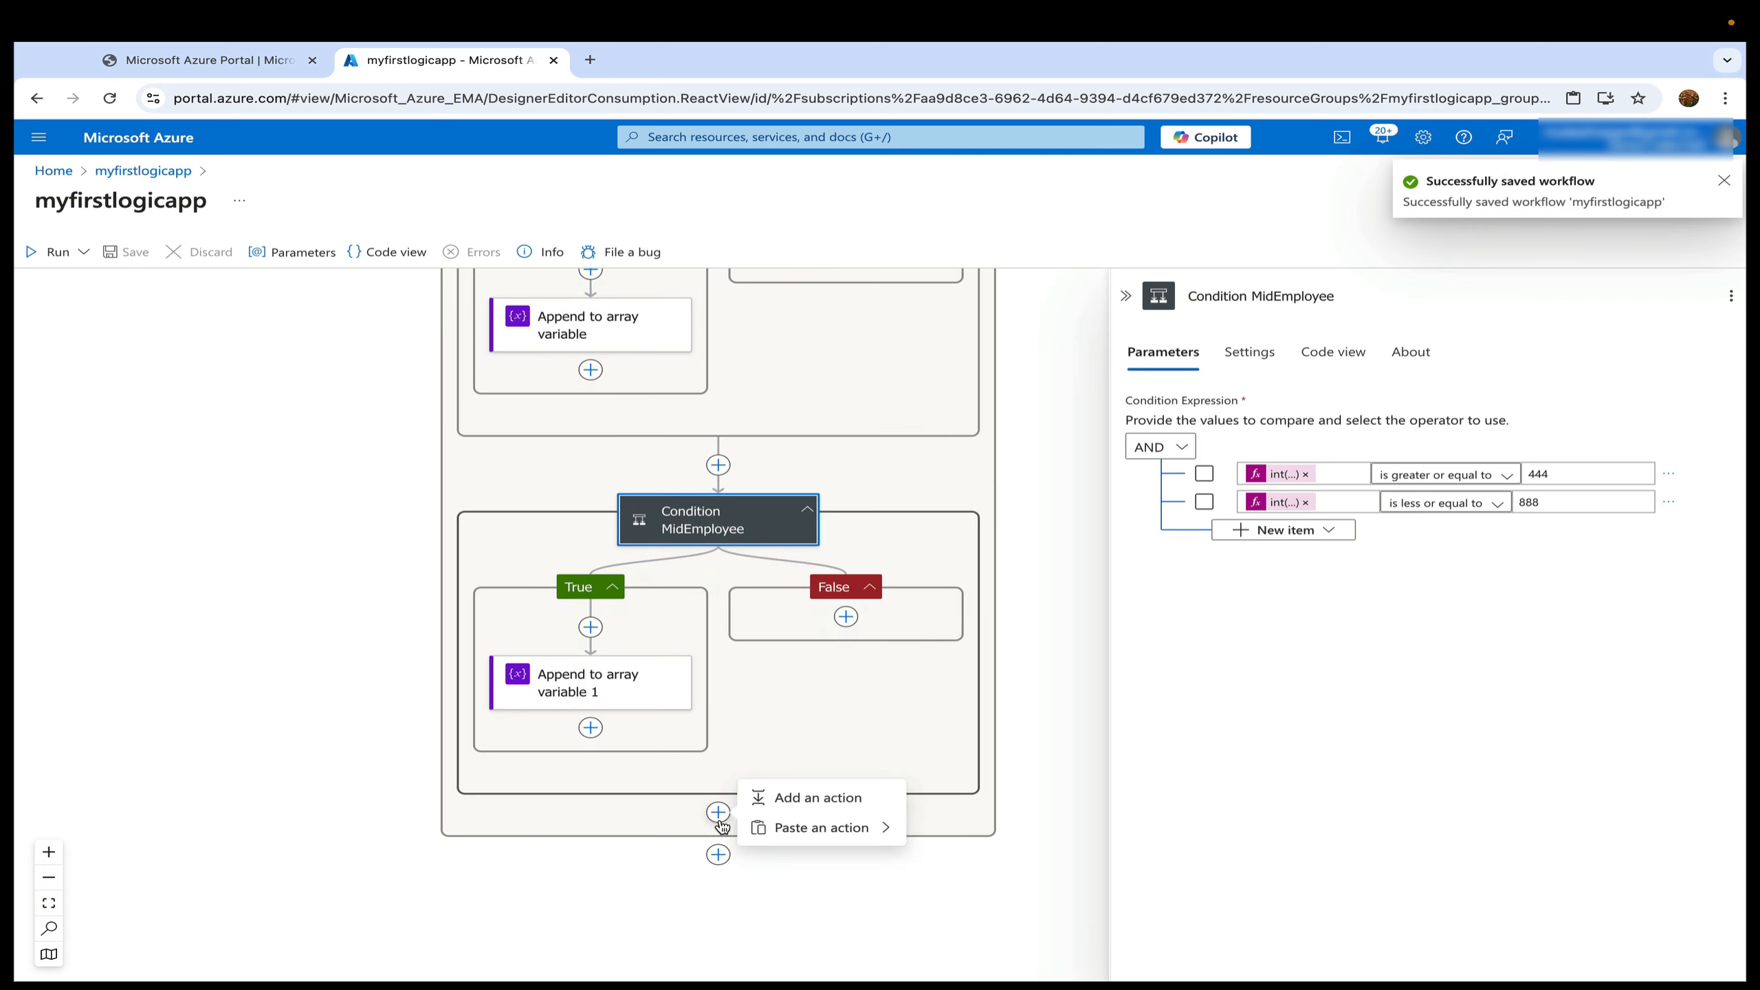
click(796, 825)
Rename the newly pasted condition as Condition HighEmployees.
click(757, 628)
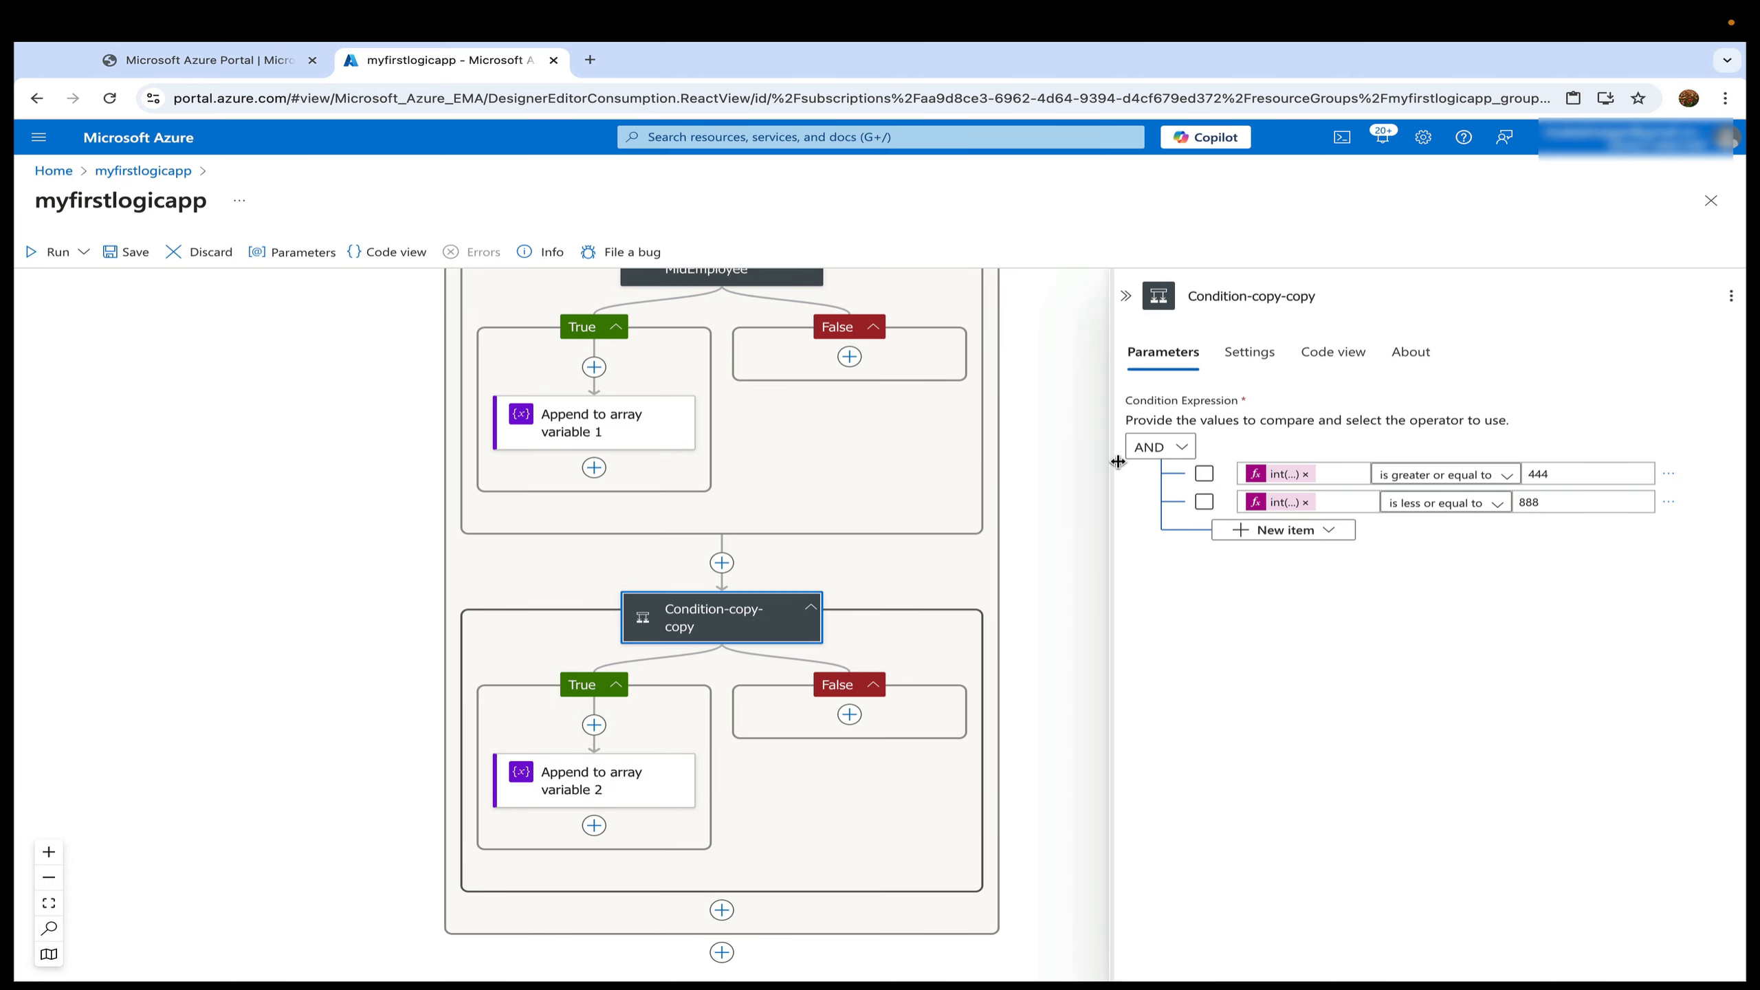
scroll(817, 491, up, 1)
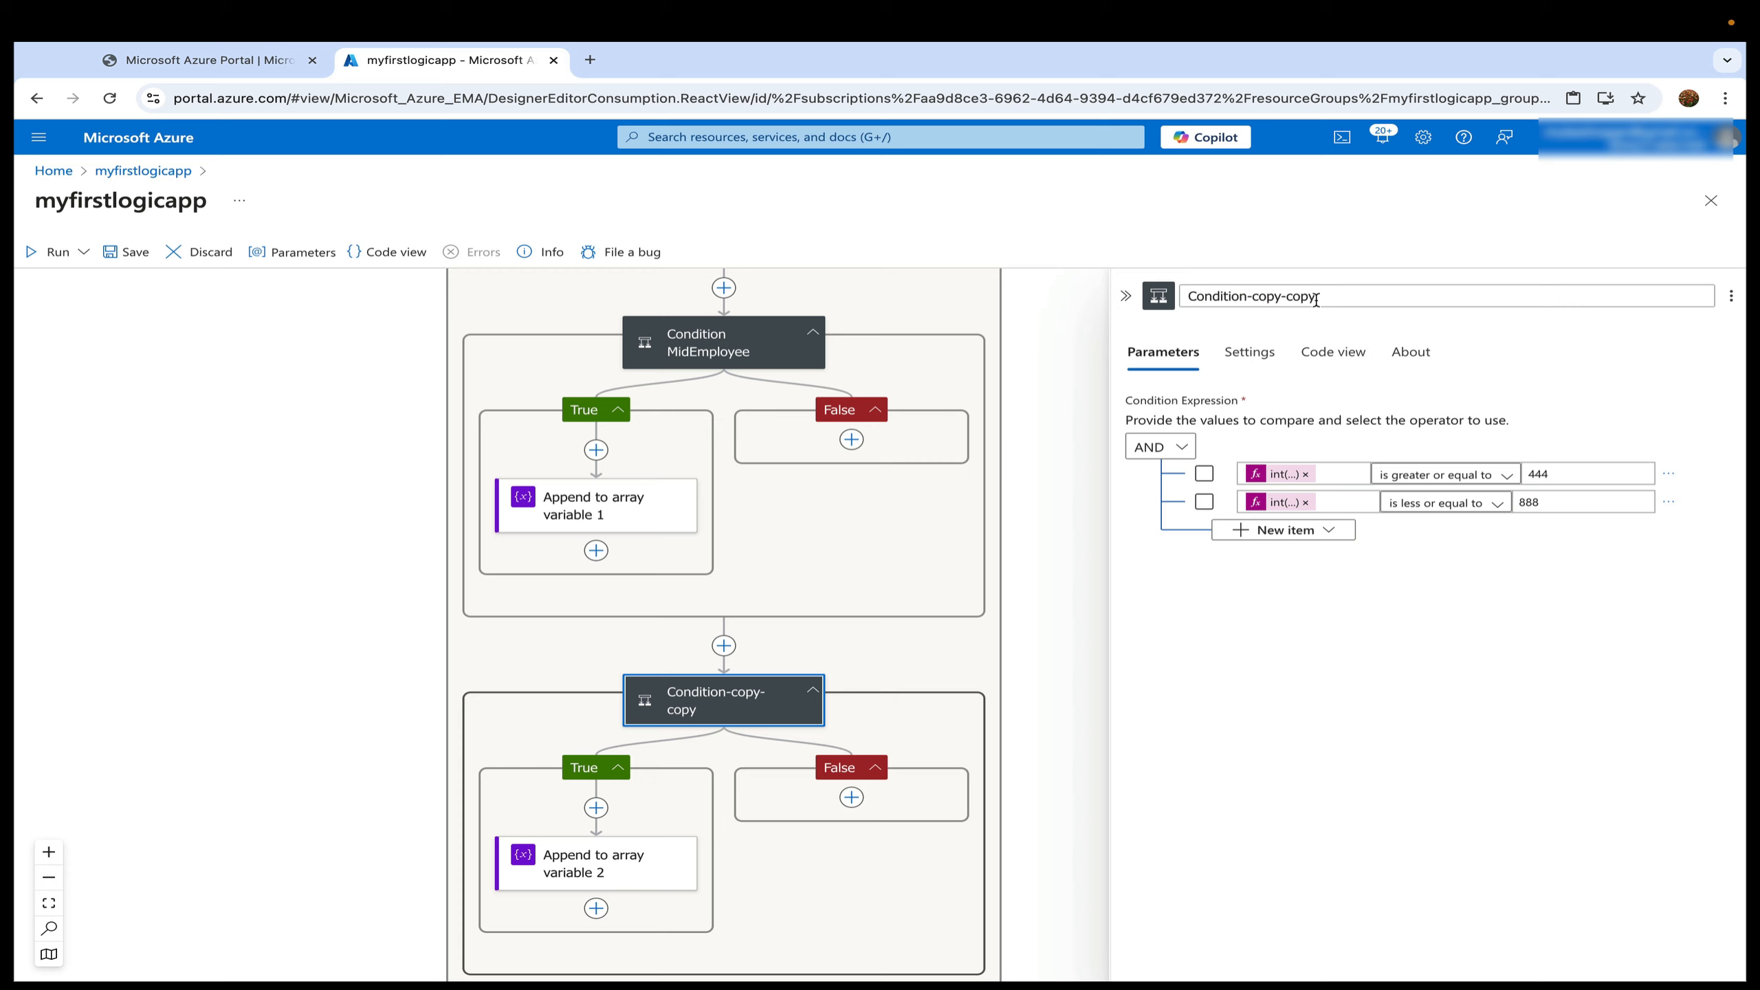
key(BackSpace)
key(BackSpace)
key(BackSpace)
key(BackSpace)
key(BackSpace)
key(BackSpace)
text(HighER)
key(BackSpace)
key(BackSpace)
text(mployees)
key(Return)
Delete the second row of Condition HighEmployees and set the remaining row's operator to "is greater than".
click(1669, 502)
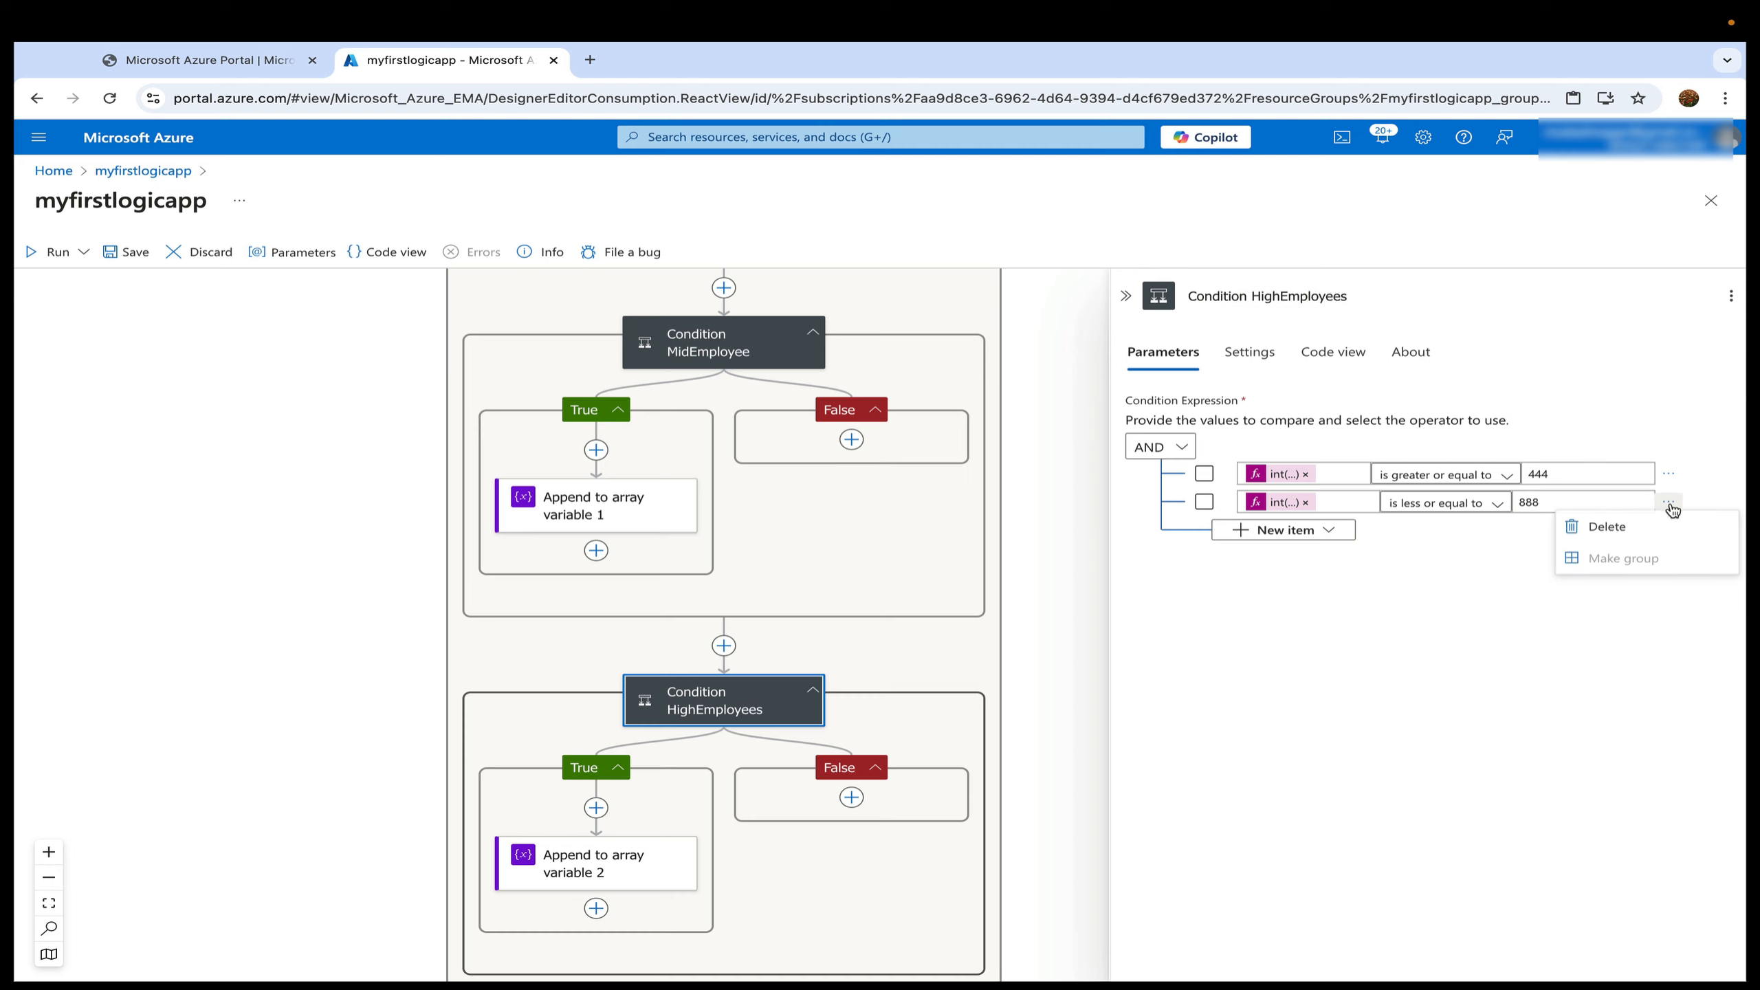
click(1618, 527)
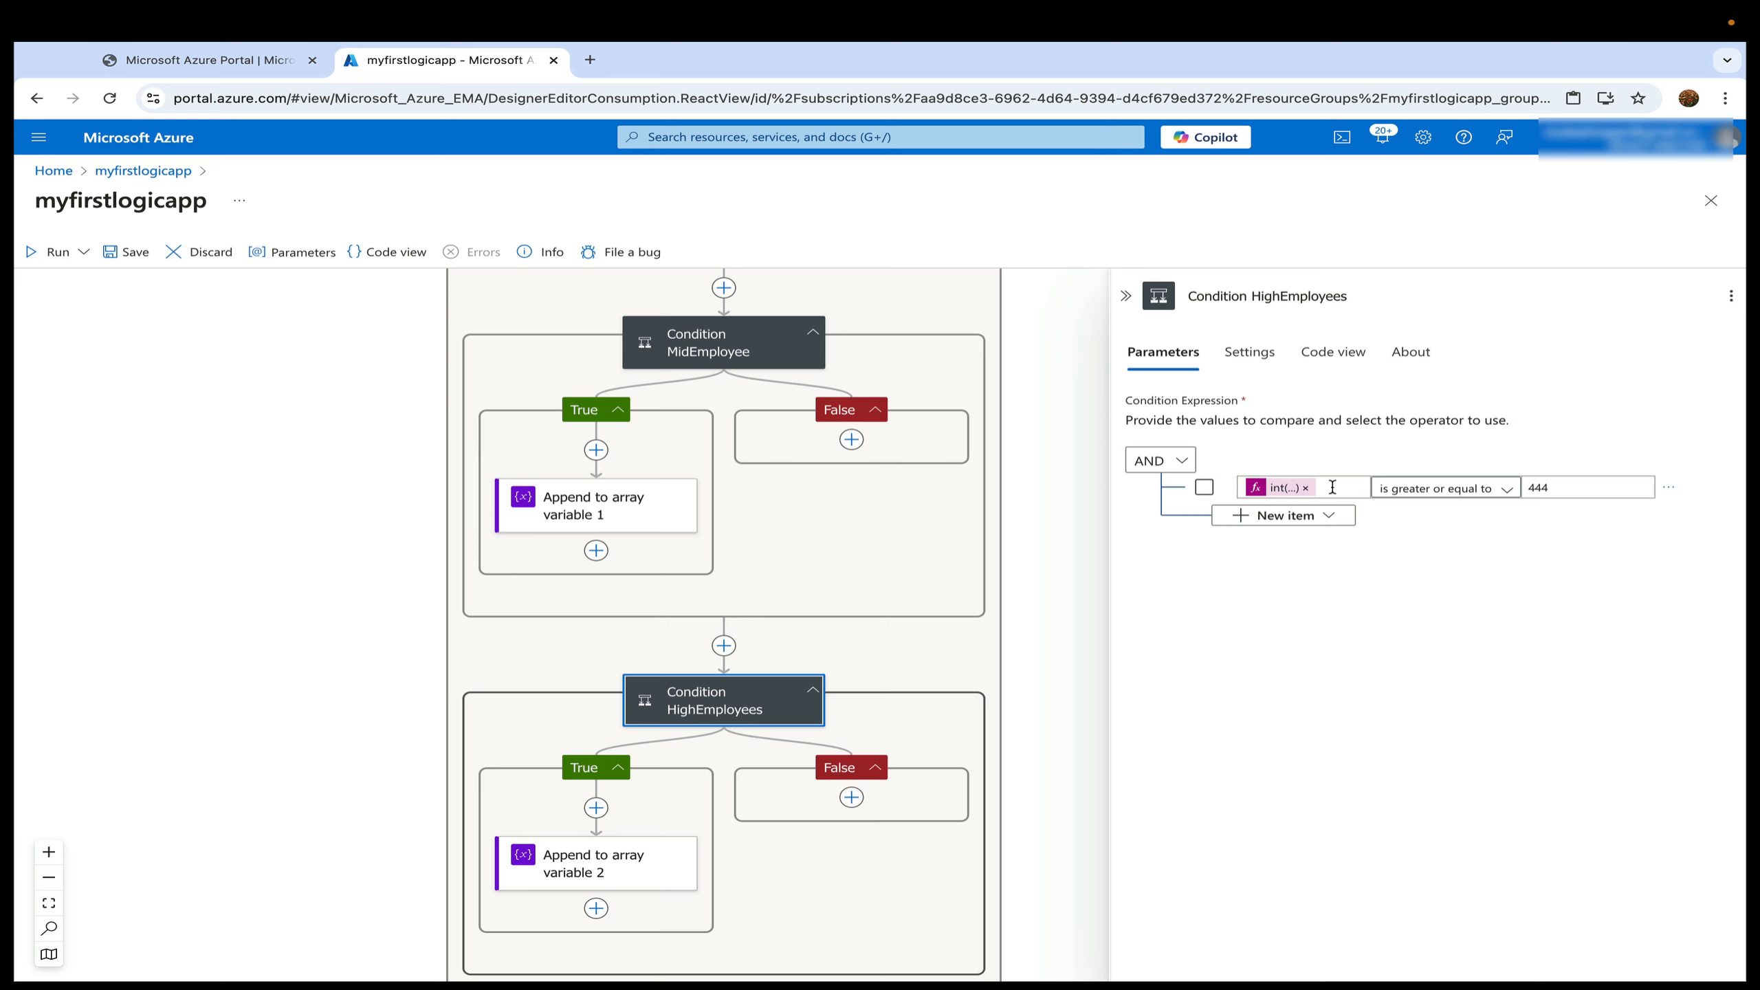
click(1505, 488)
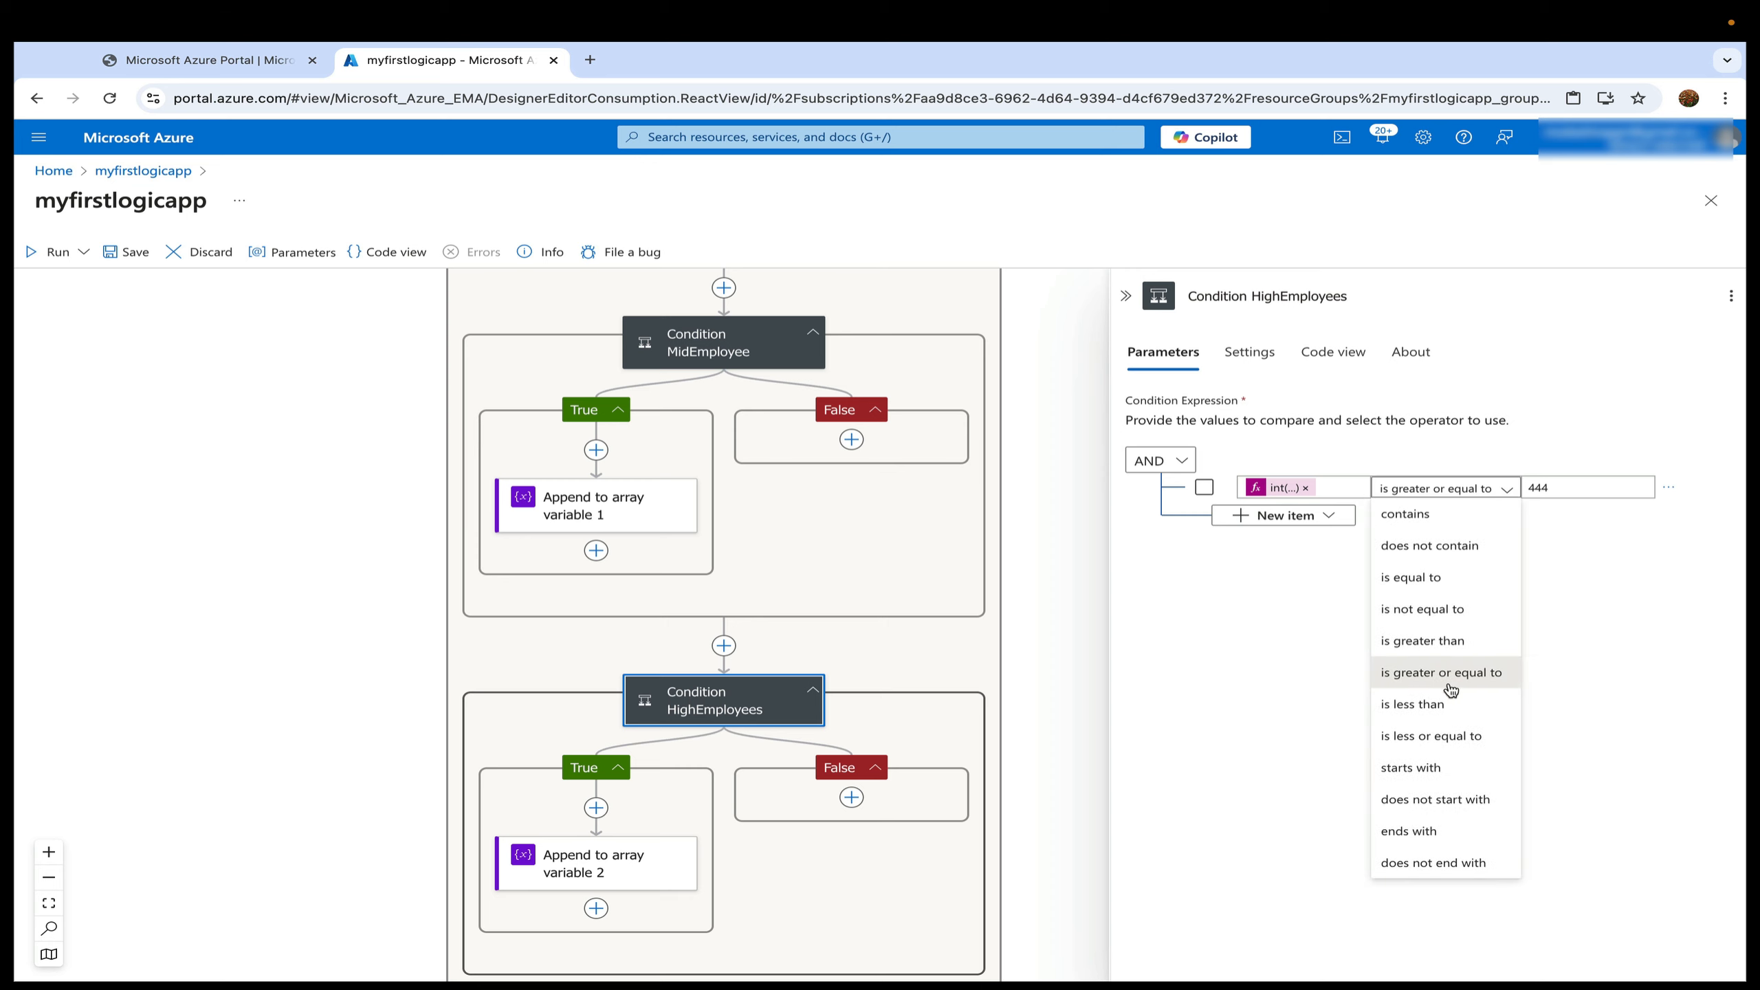
click(1440, 642)
Set the comparison value of Condition HighEmployees to 888 and save the workflow.
click(1553, 489)
key(BackSpace)
key(BackSpace)
key(BackSpace)
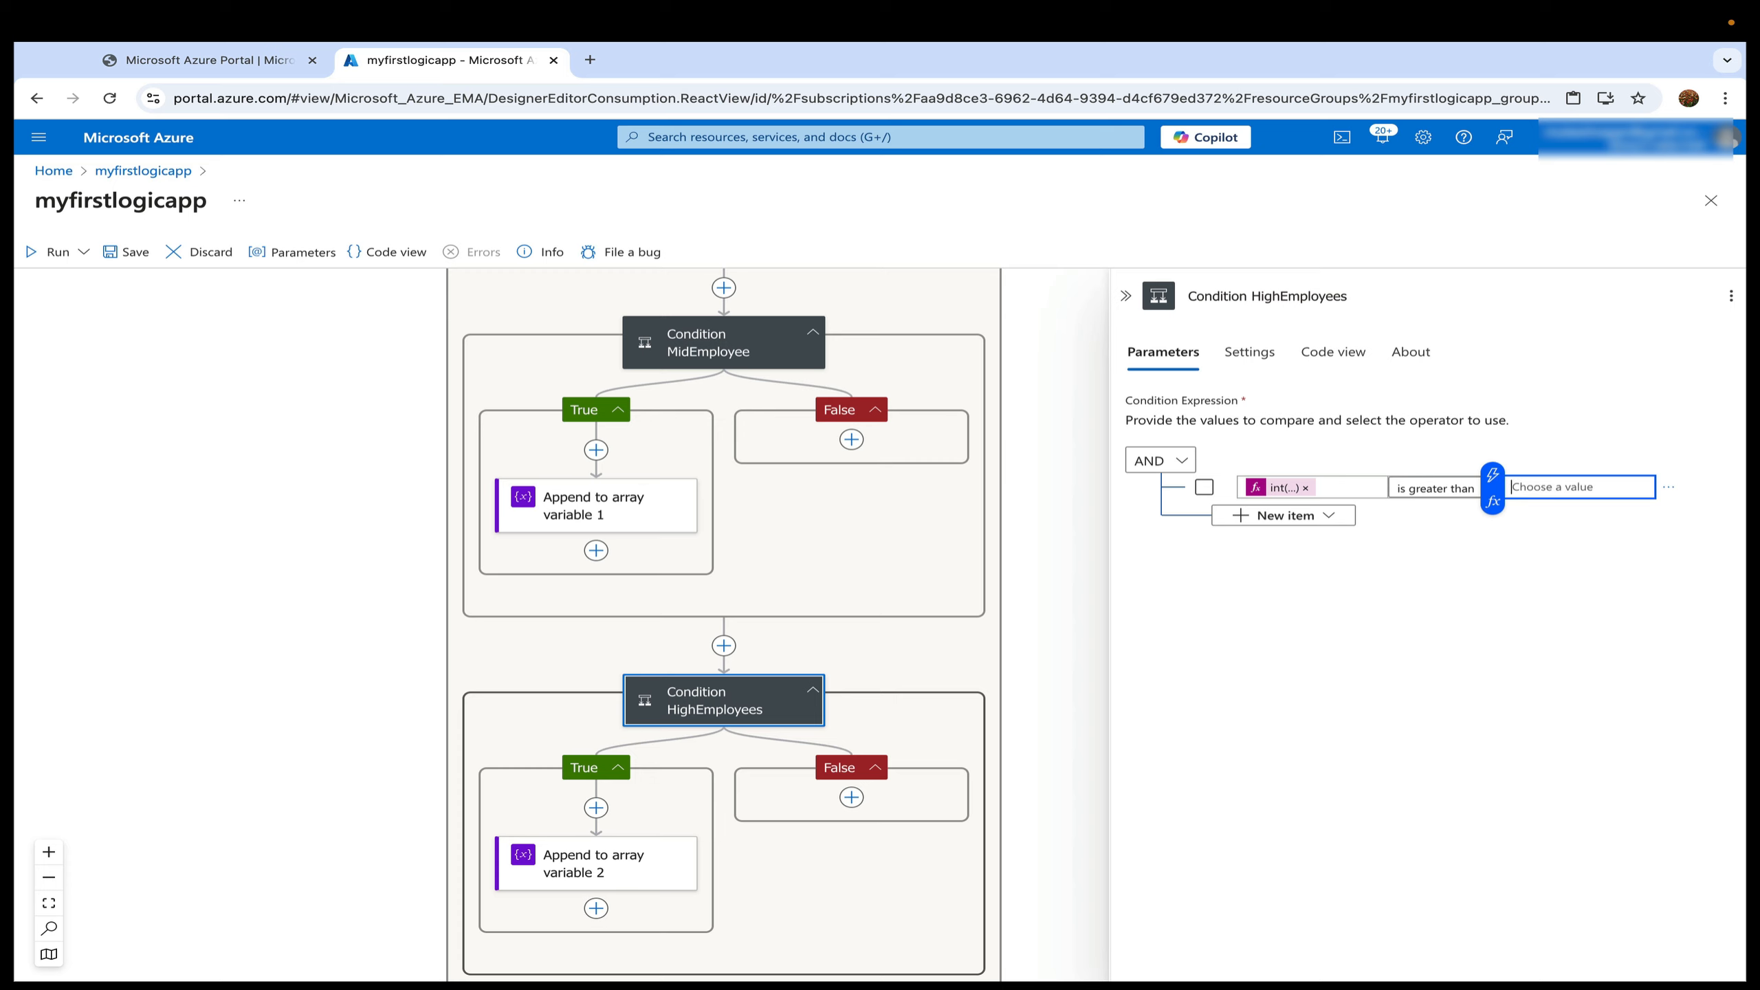
text(888)
click(1022, 606)
click(125, 266)
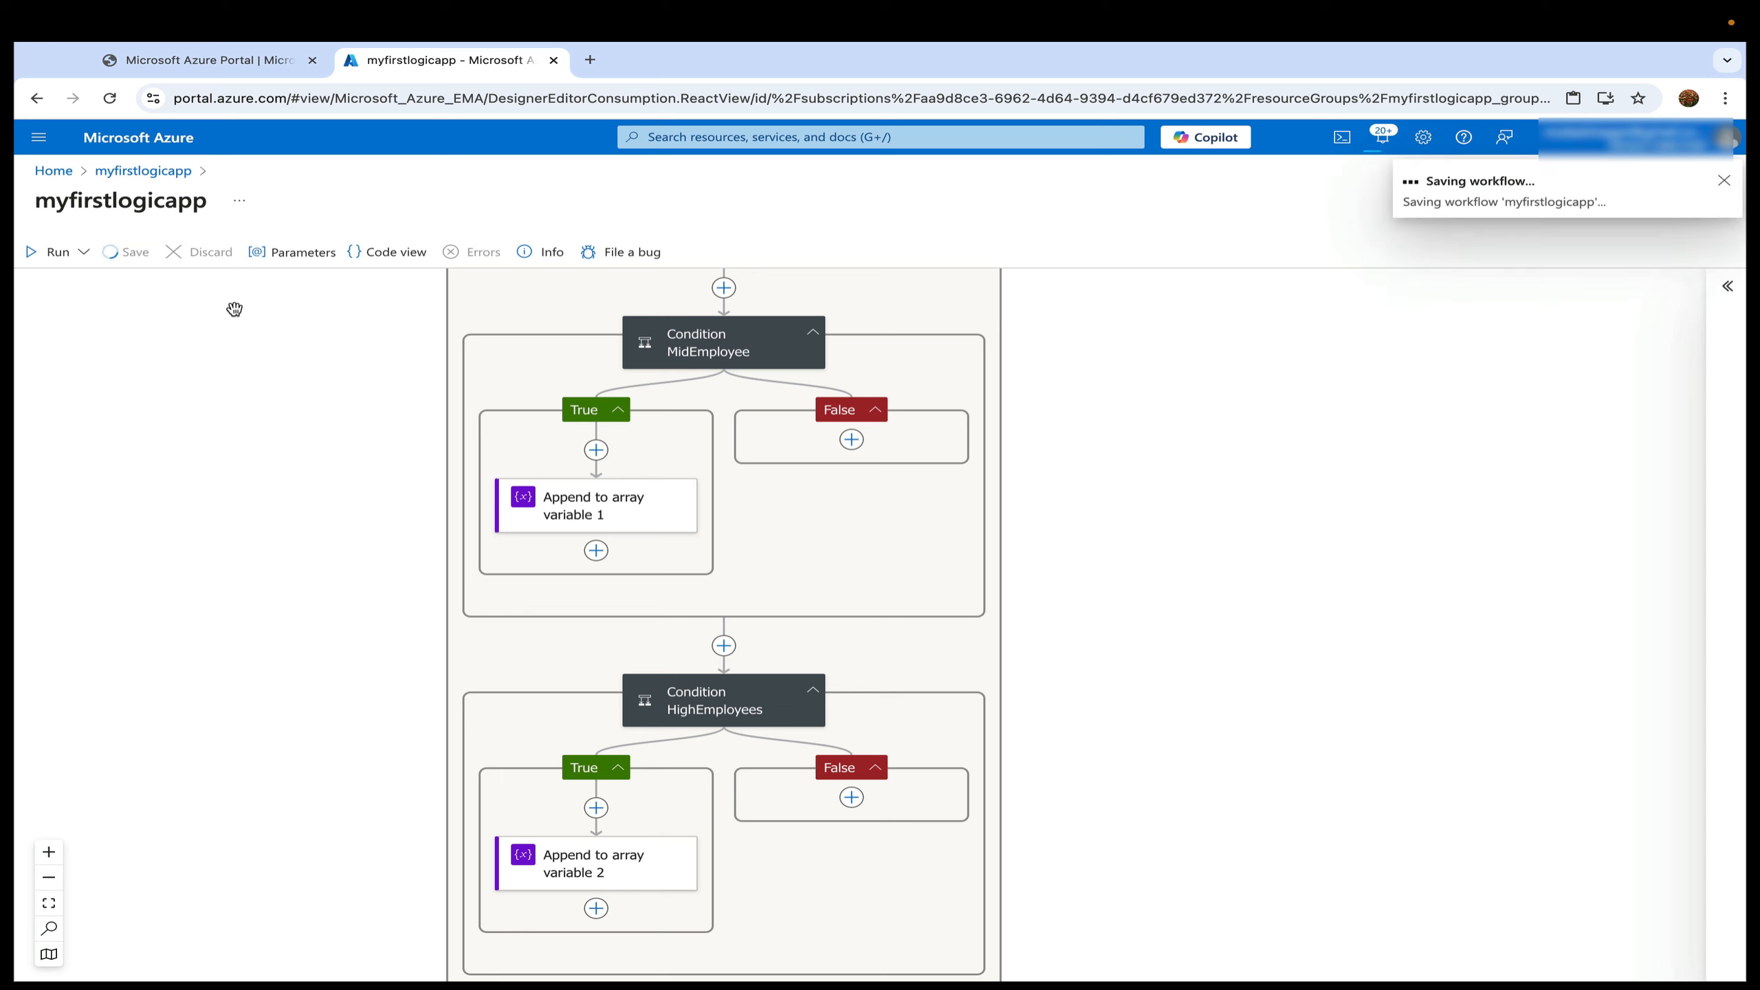
Set the append action under Condition MidEmployee to use the MidEmployees variable, and save the workflow.
scroll(538, 489, down, 2)
scroll(539, 488, down, 2)
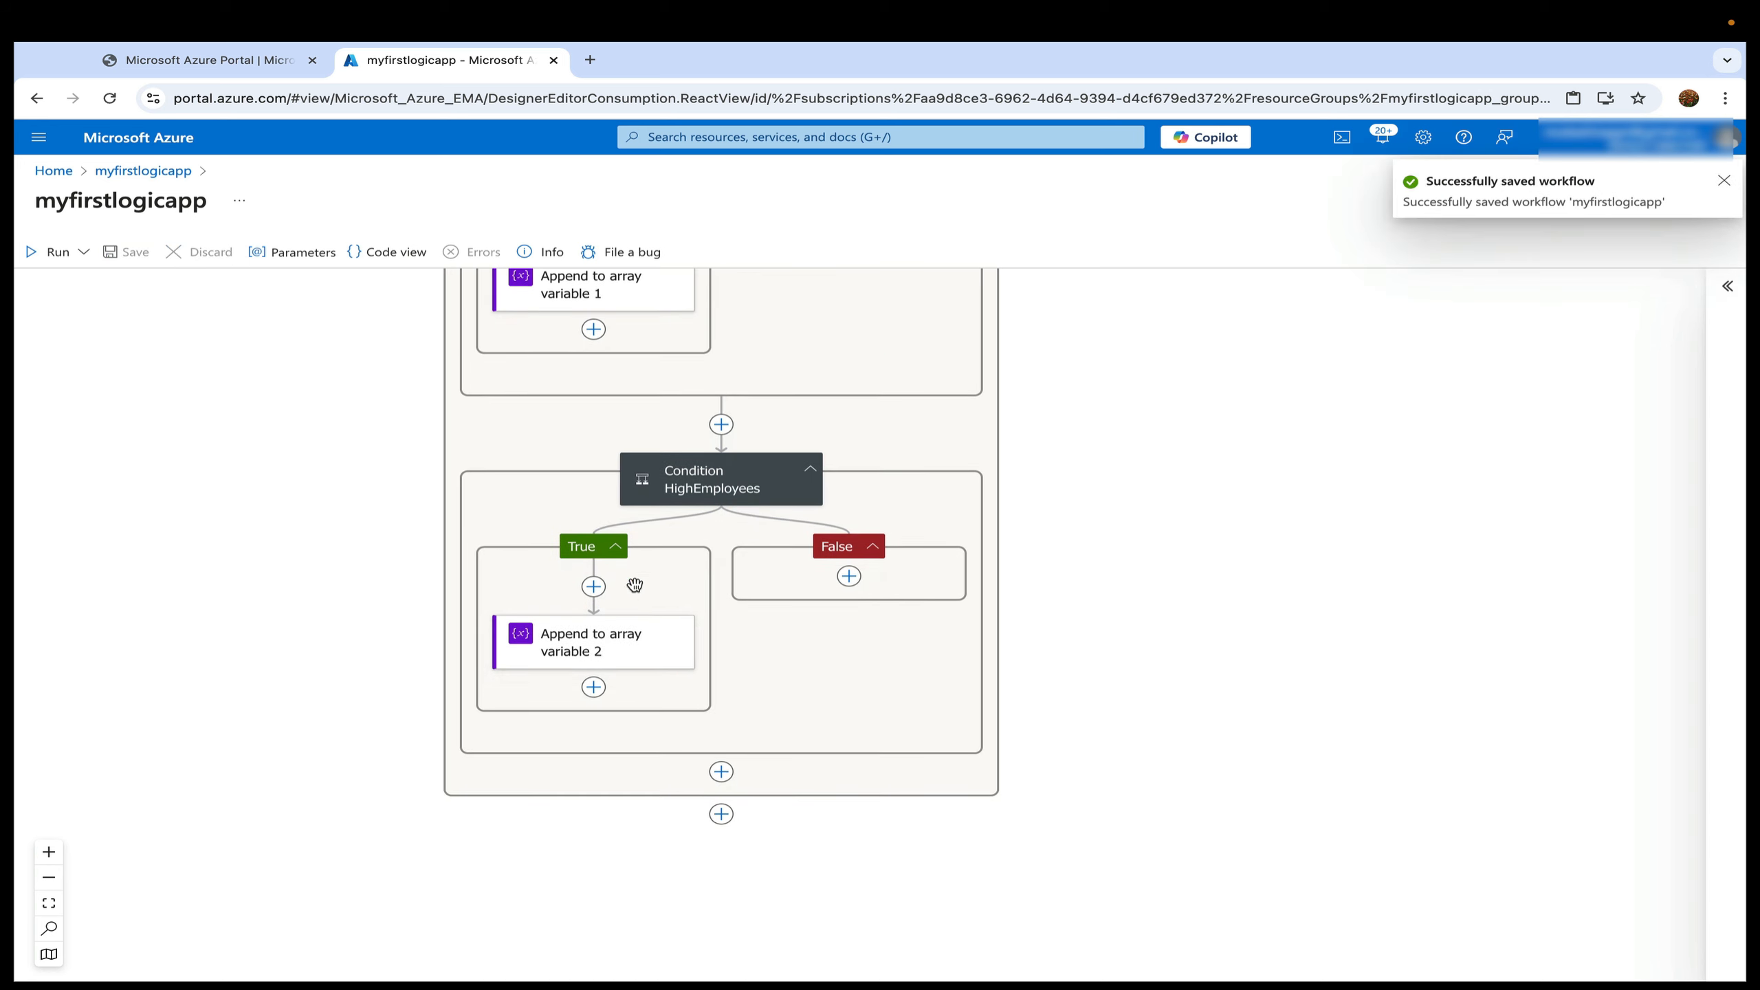
scroll(634, 586, up, 4)
scroll(639, 657, up, 2)
click(617, 624)
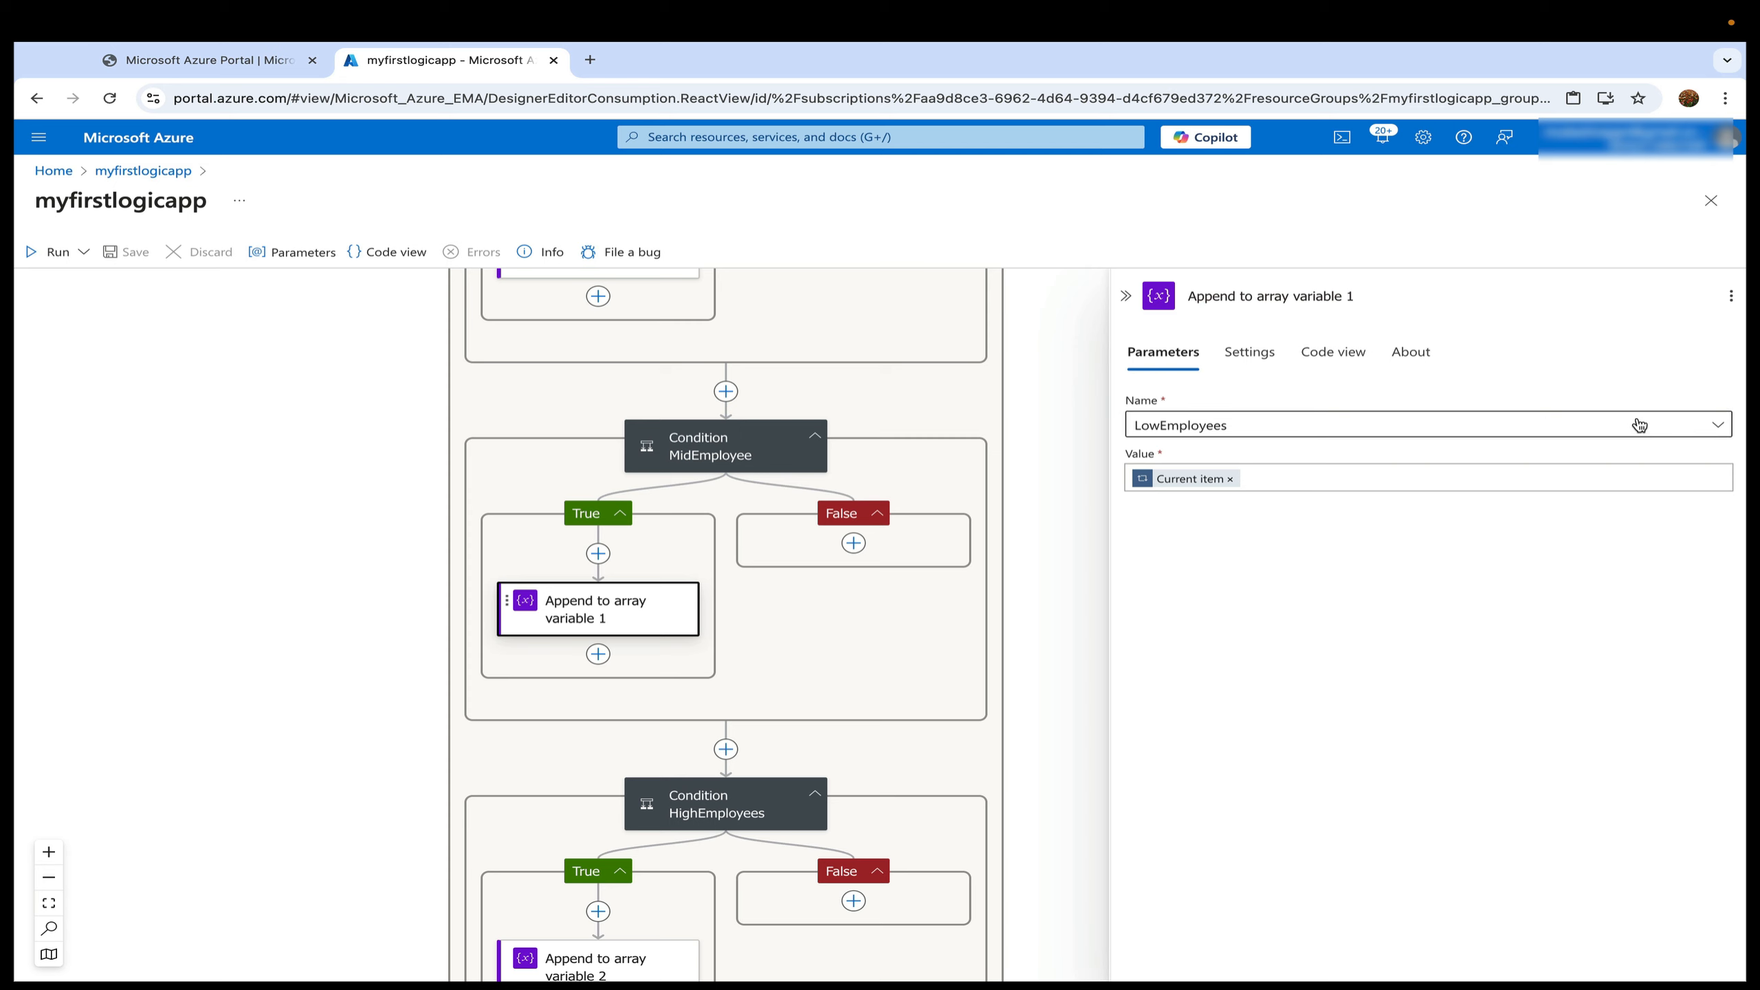
click(1639, 426)
click(1377, 455)
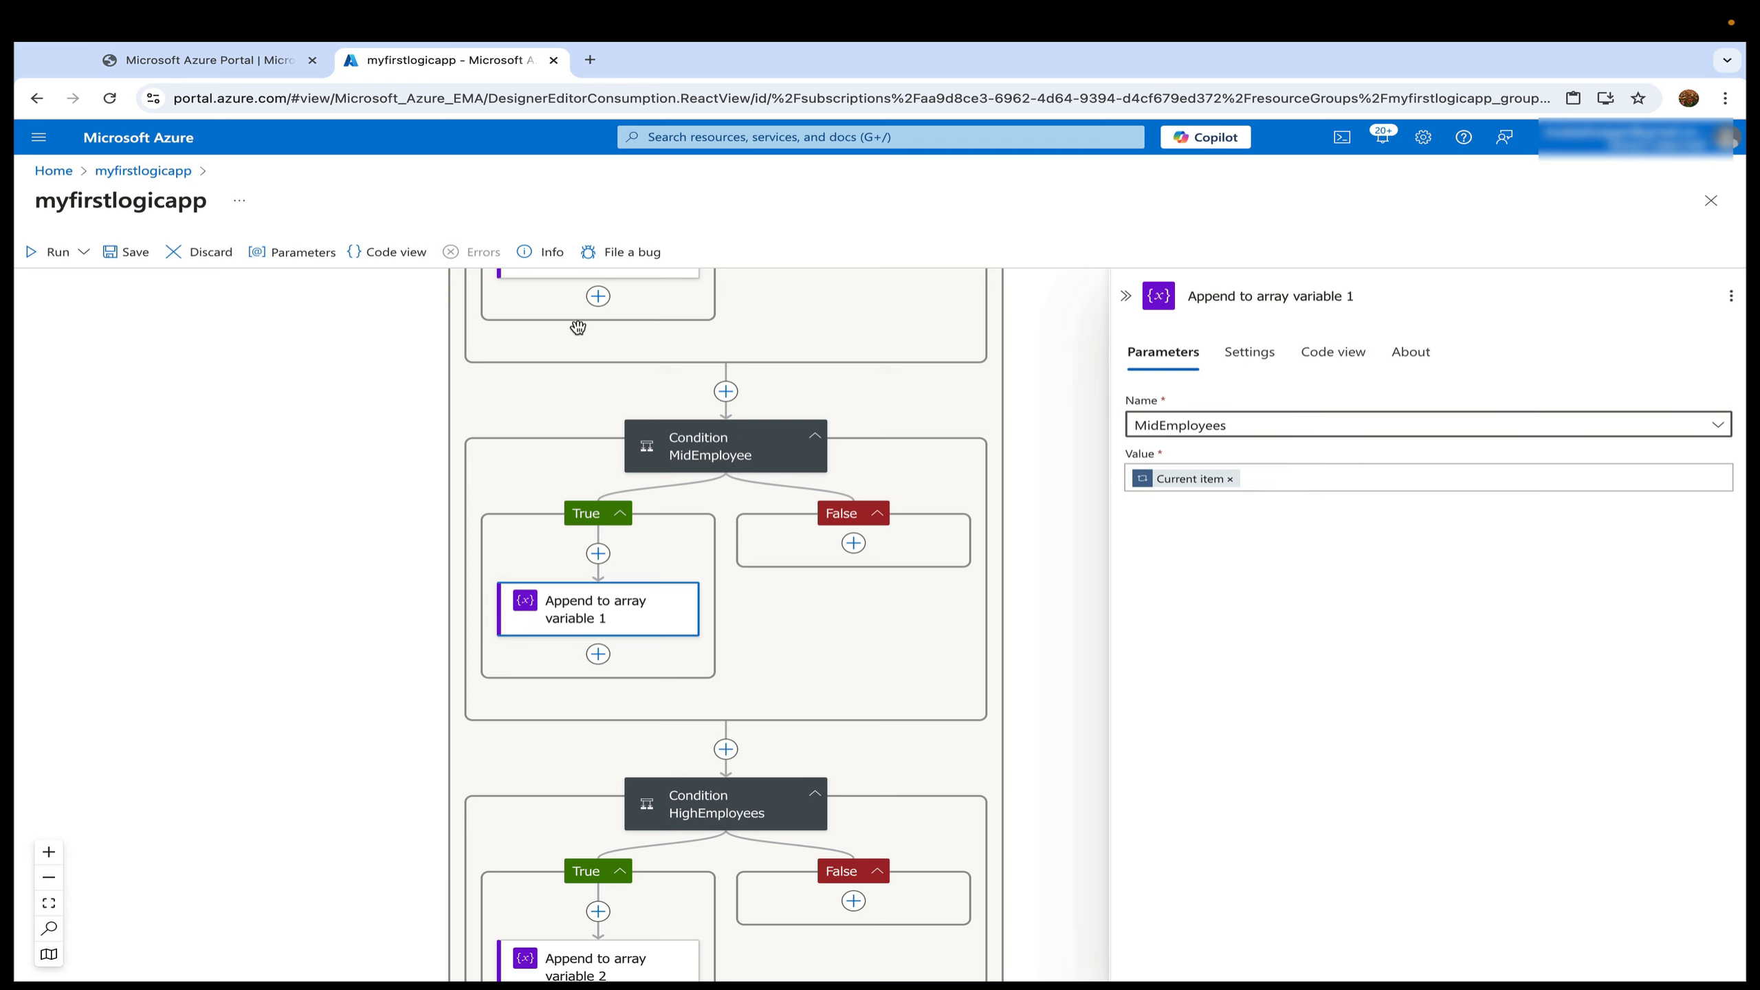
click(129, 260)
Check the variables offered for the append action under Condition HighEmployees, and review the Initialize LowEmployees, MidEmployees and HighEmployees settings.
scroll(675, 653, down, 2)
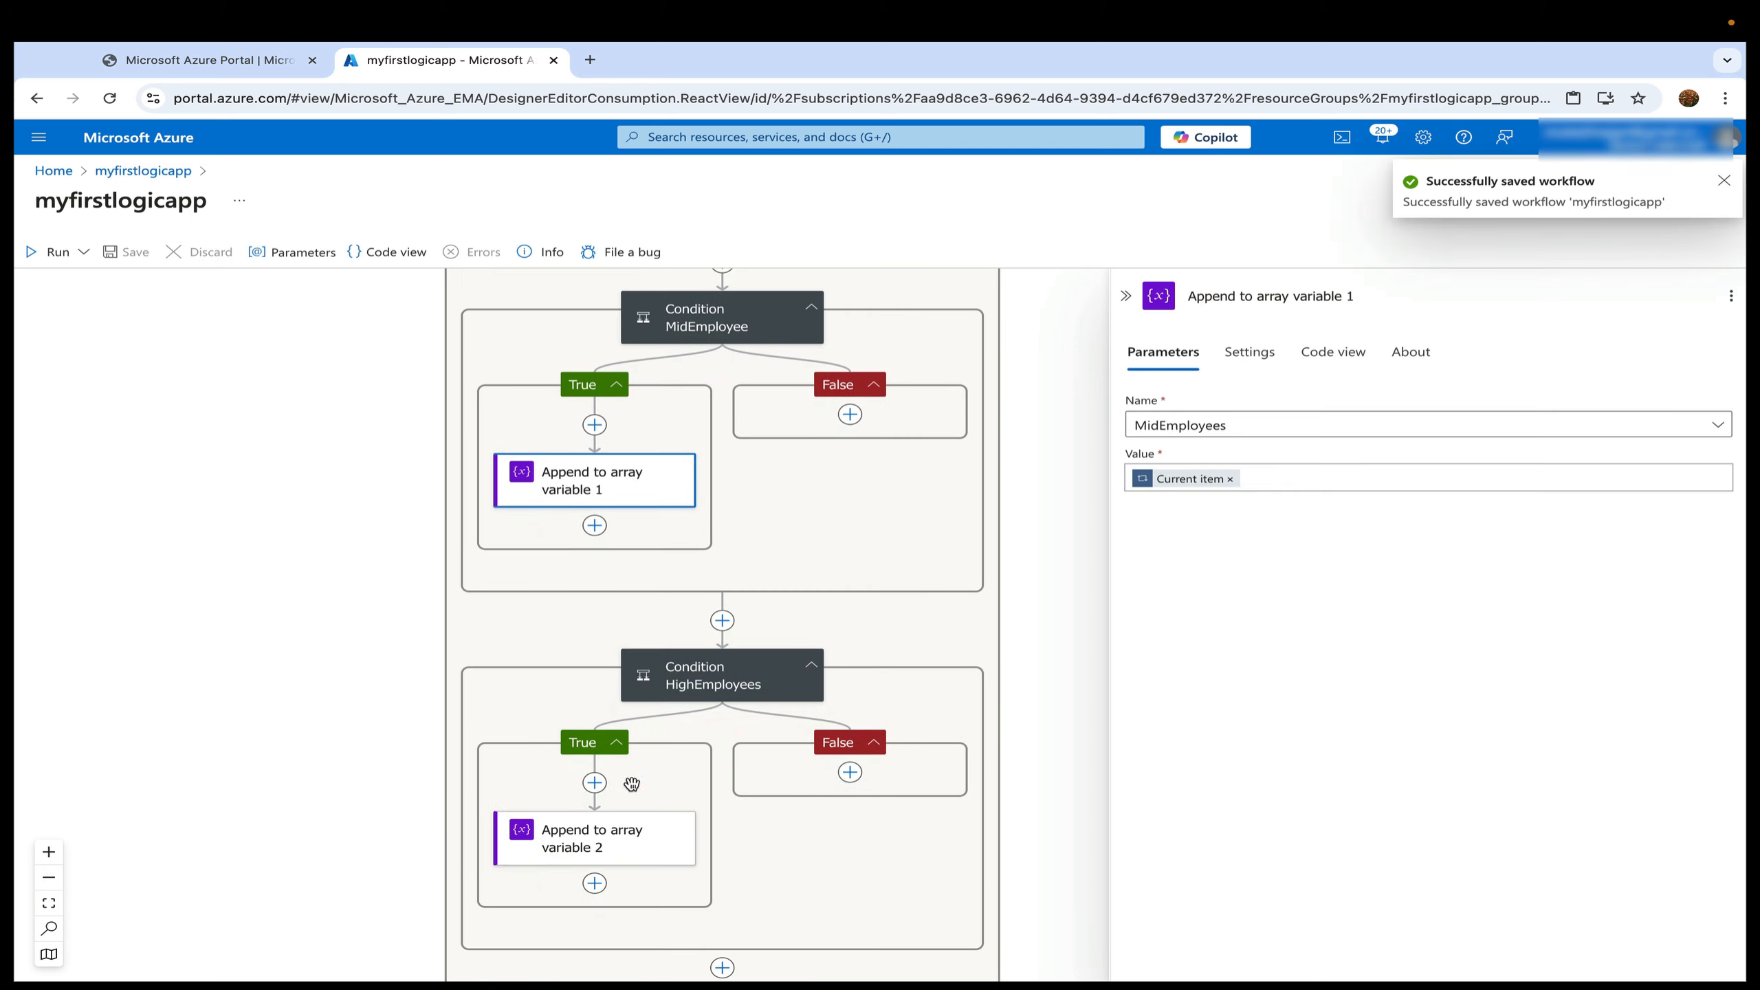
click(610, 832)
click(1265, 425)
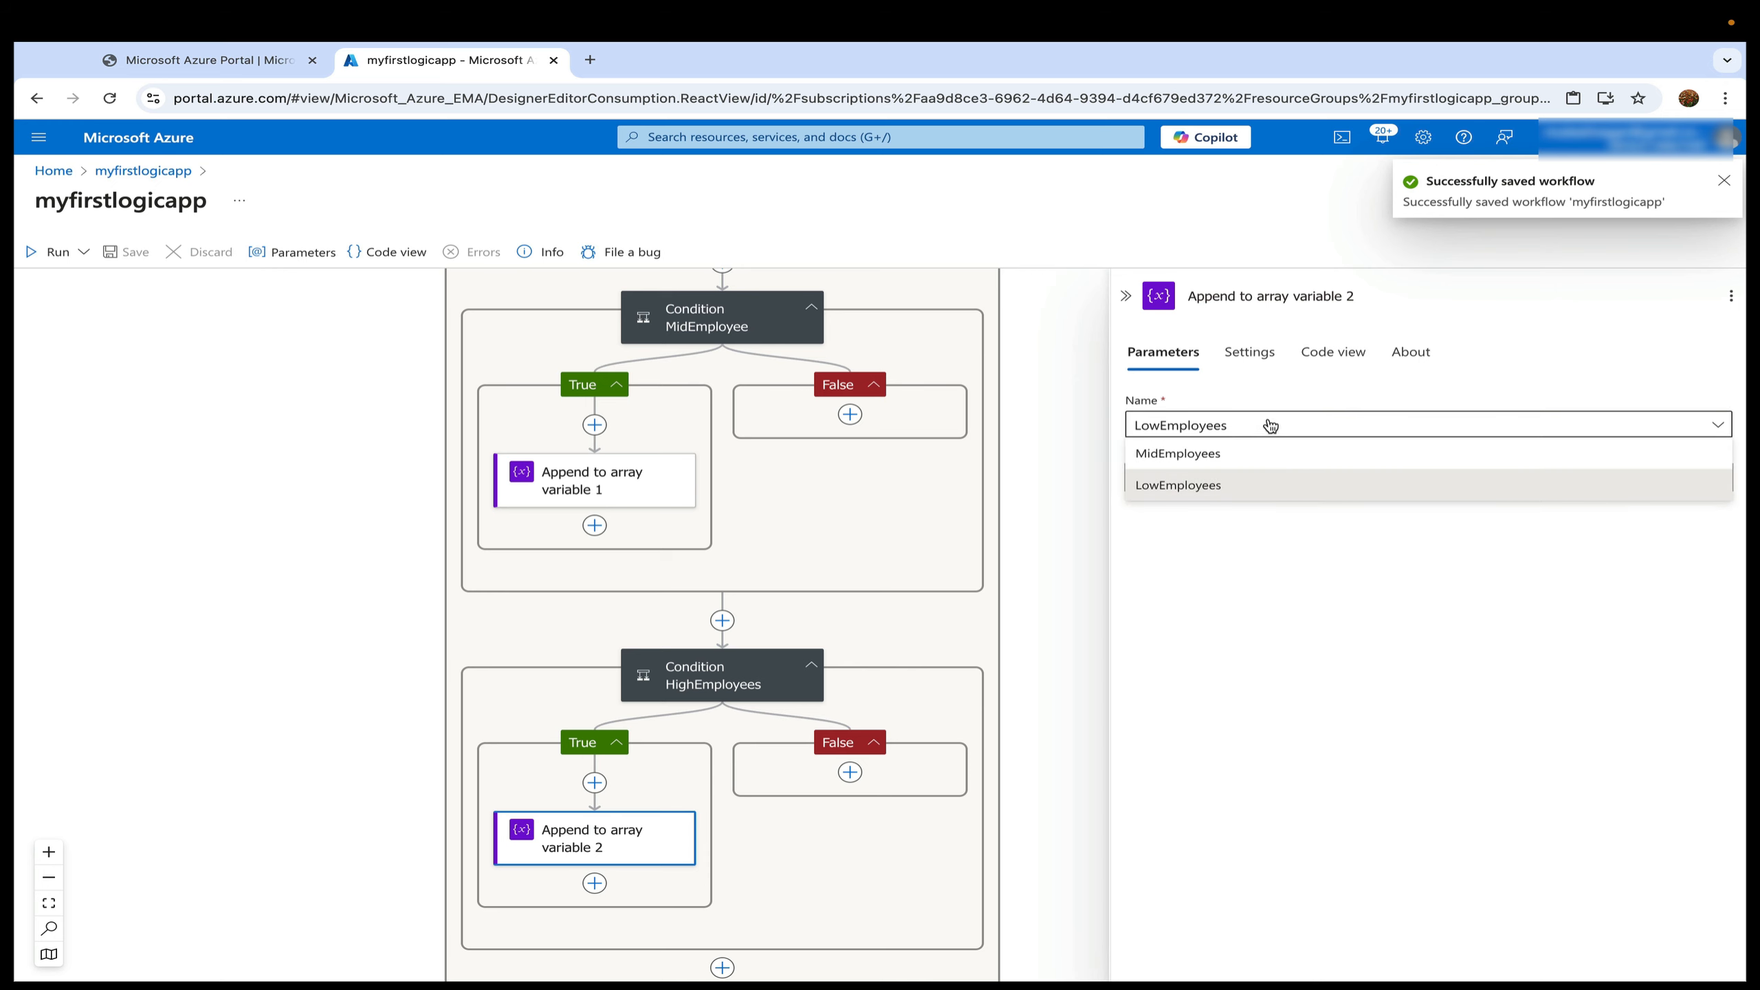
scroll(784, 517, up, 6)
scroll(784, 517, up, 7)
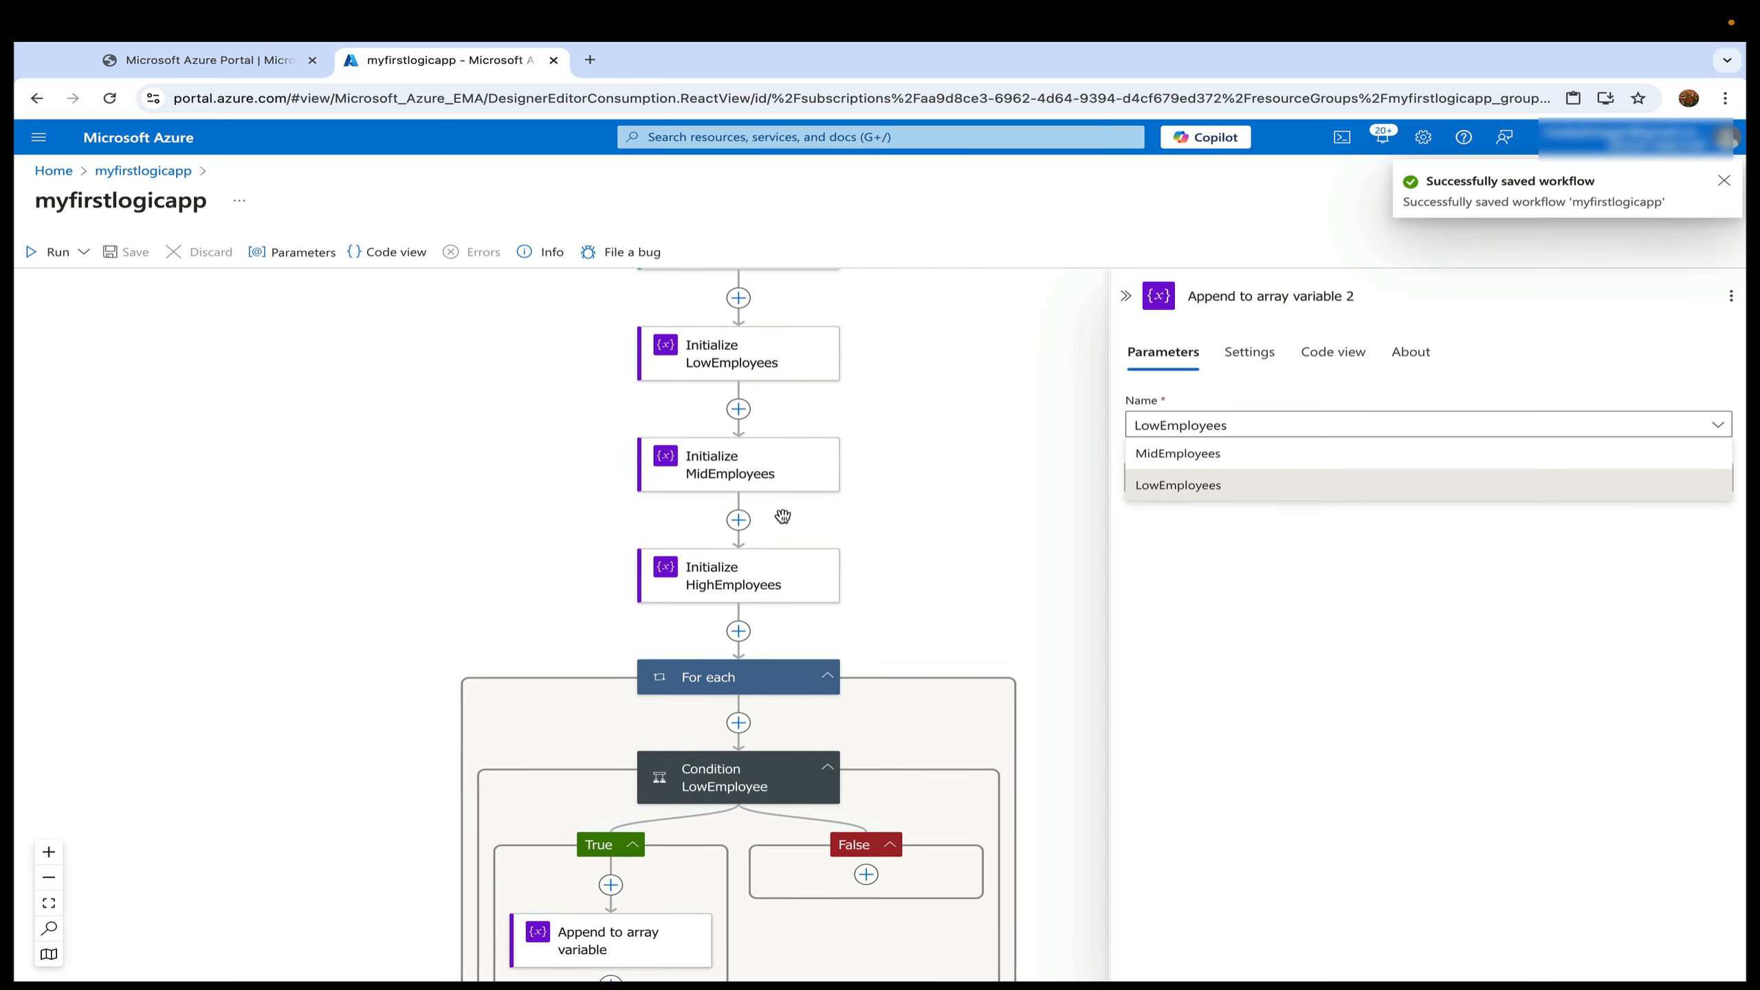
click(767, 588)
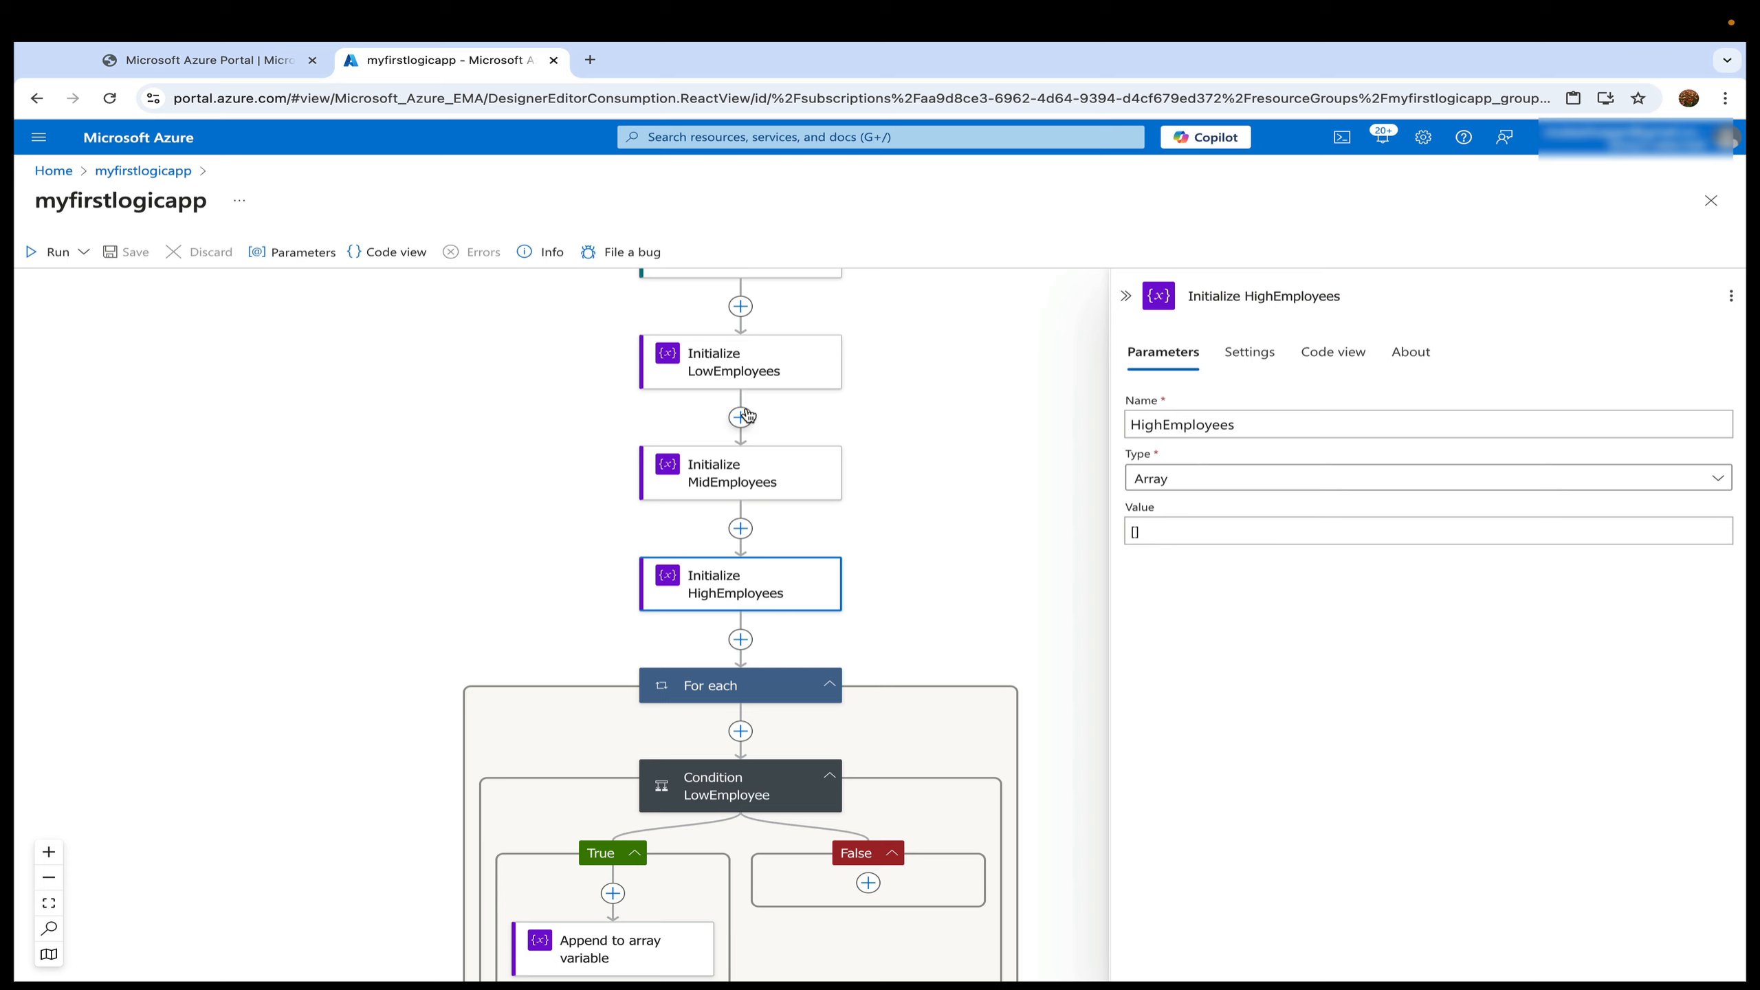
click(750, 360)
click(752, 463)
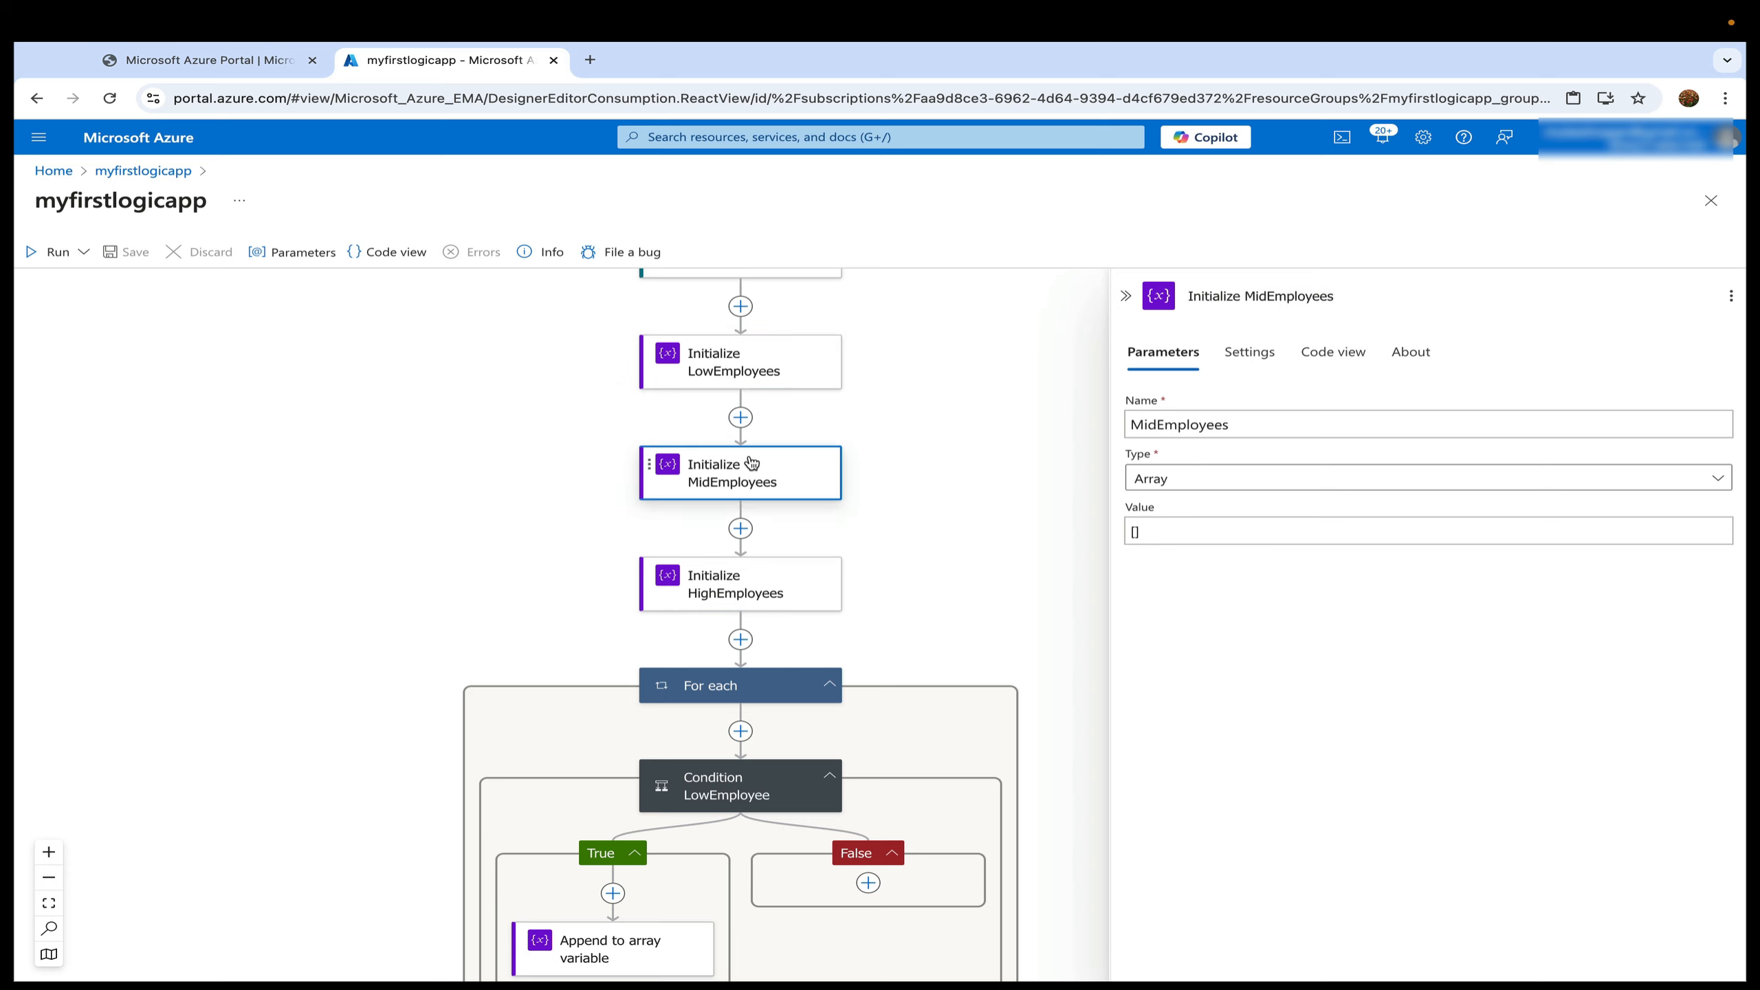
click(755, 577)
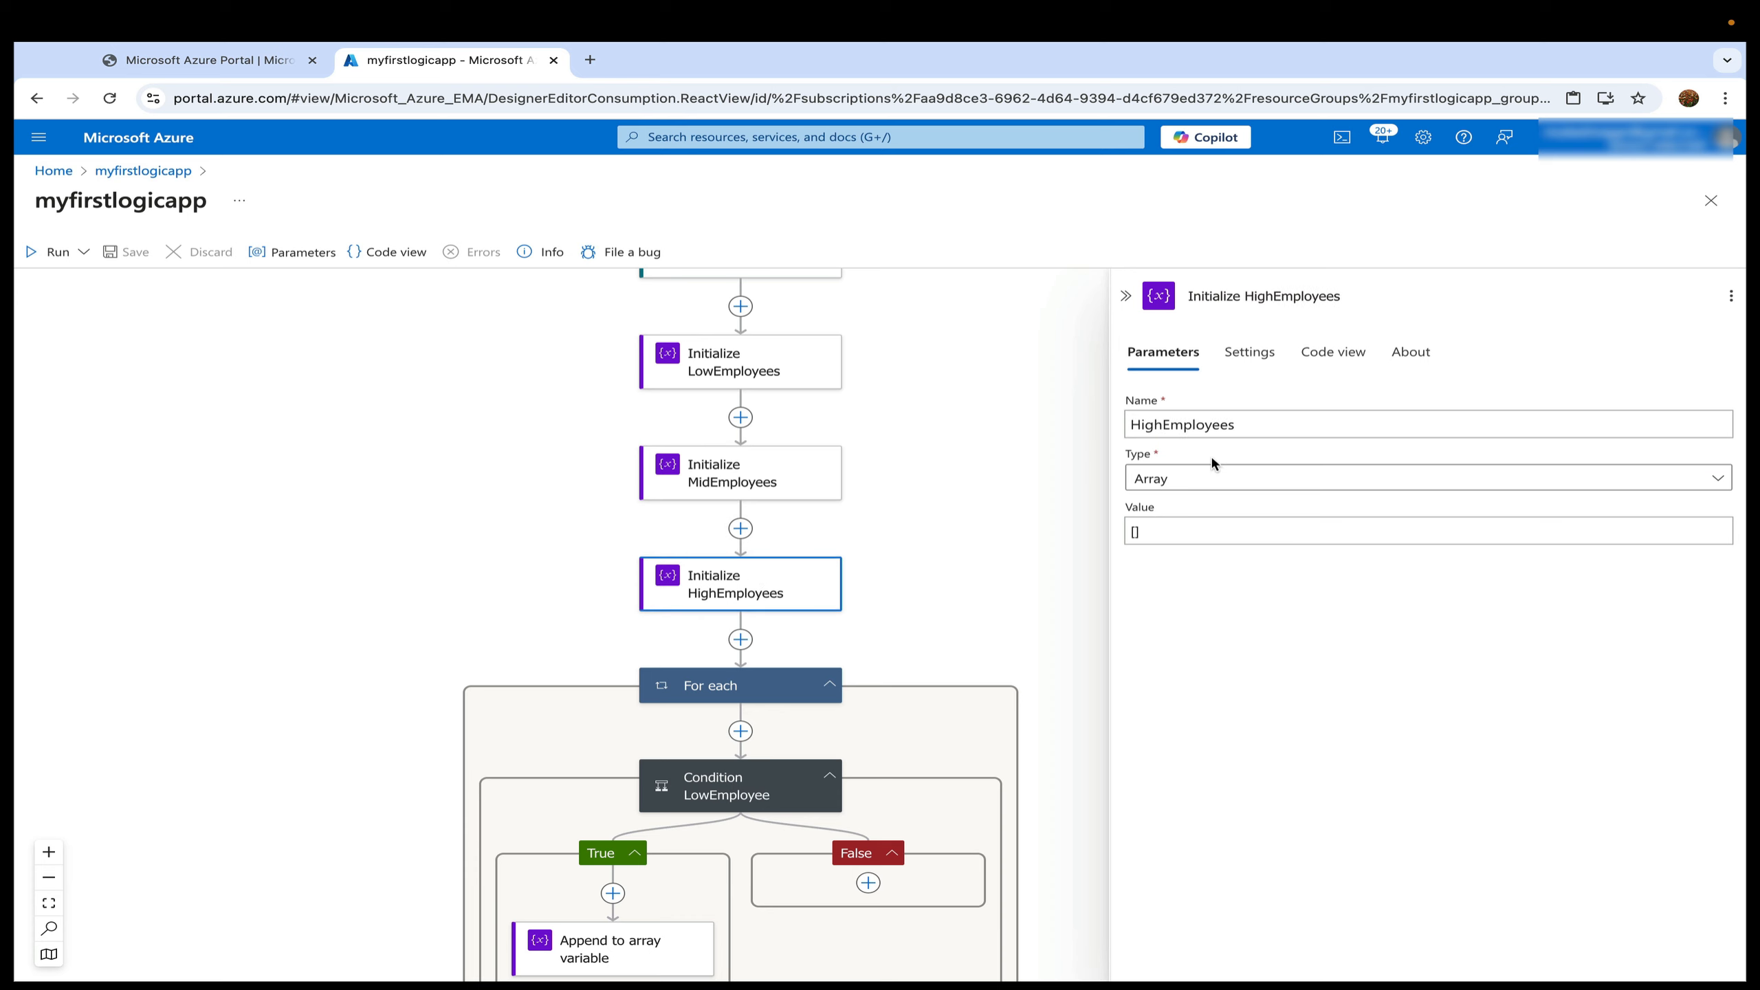
click(433, 439)
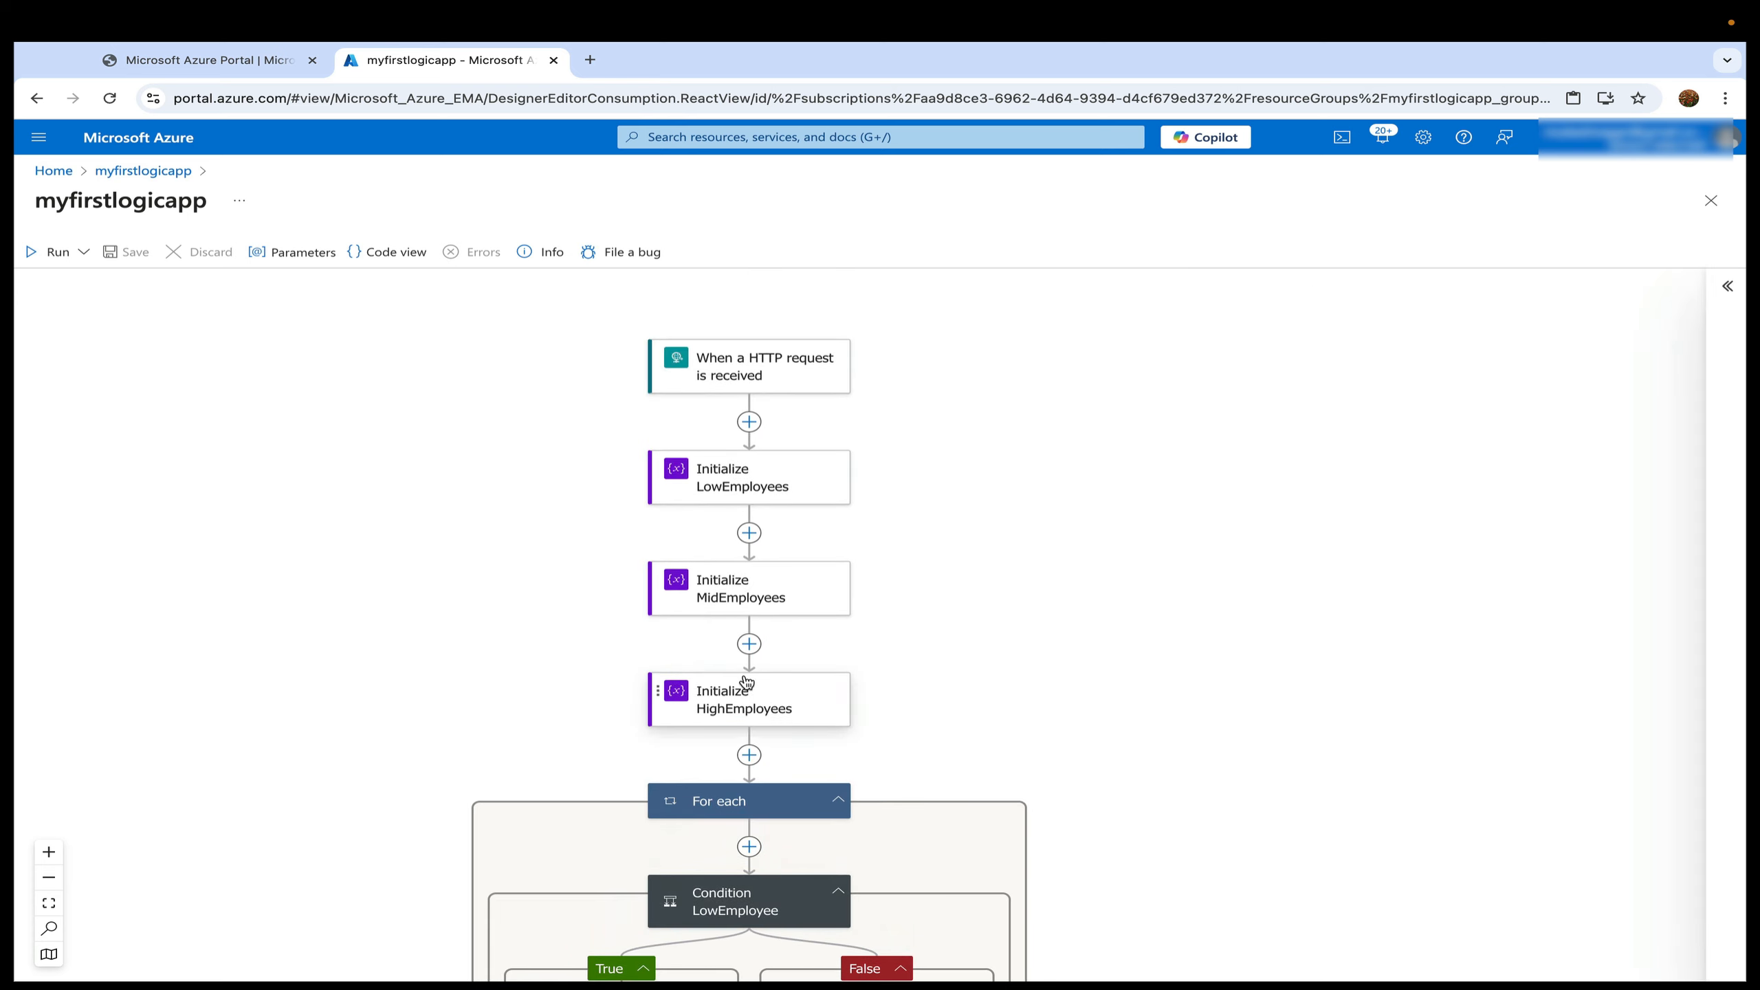
Delete the Initialize HighEmployees action from the workflow.
click(744, 676)
right_click(744, 674)
click(779, 686)
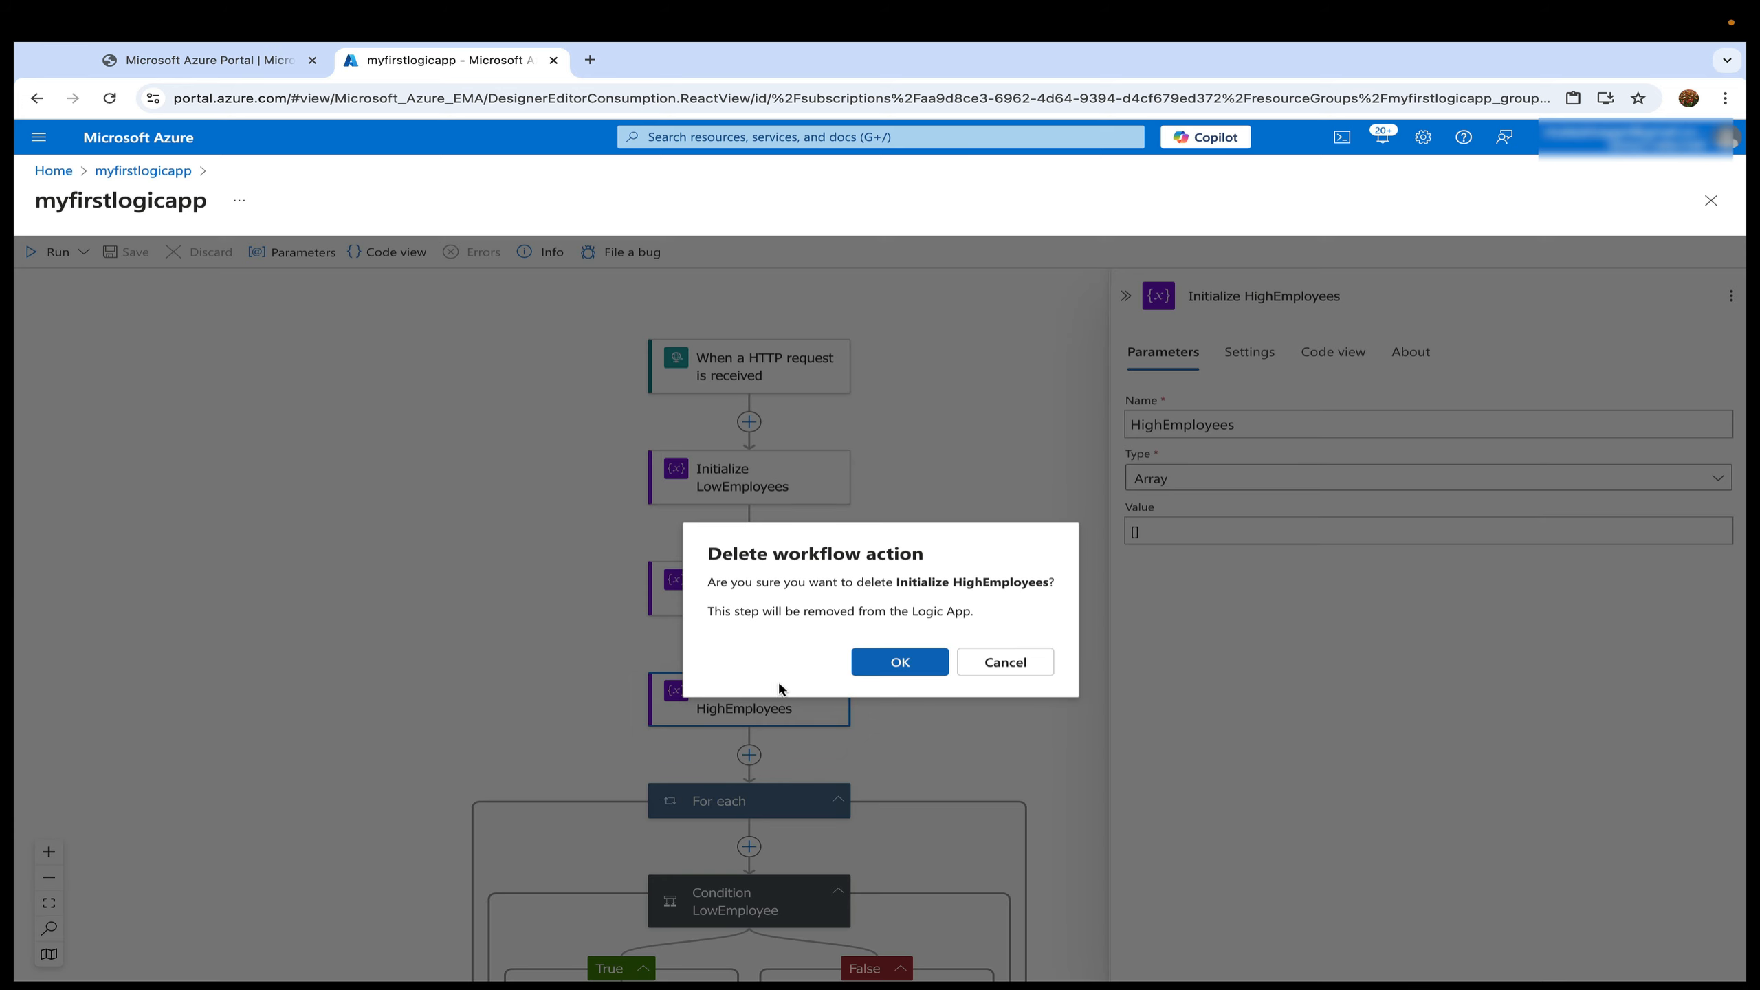
click(901, 662)
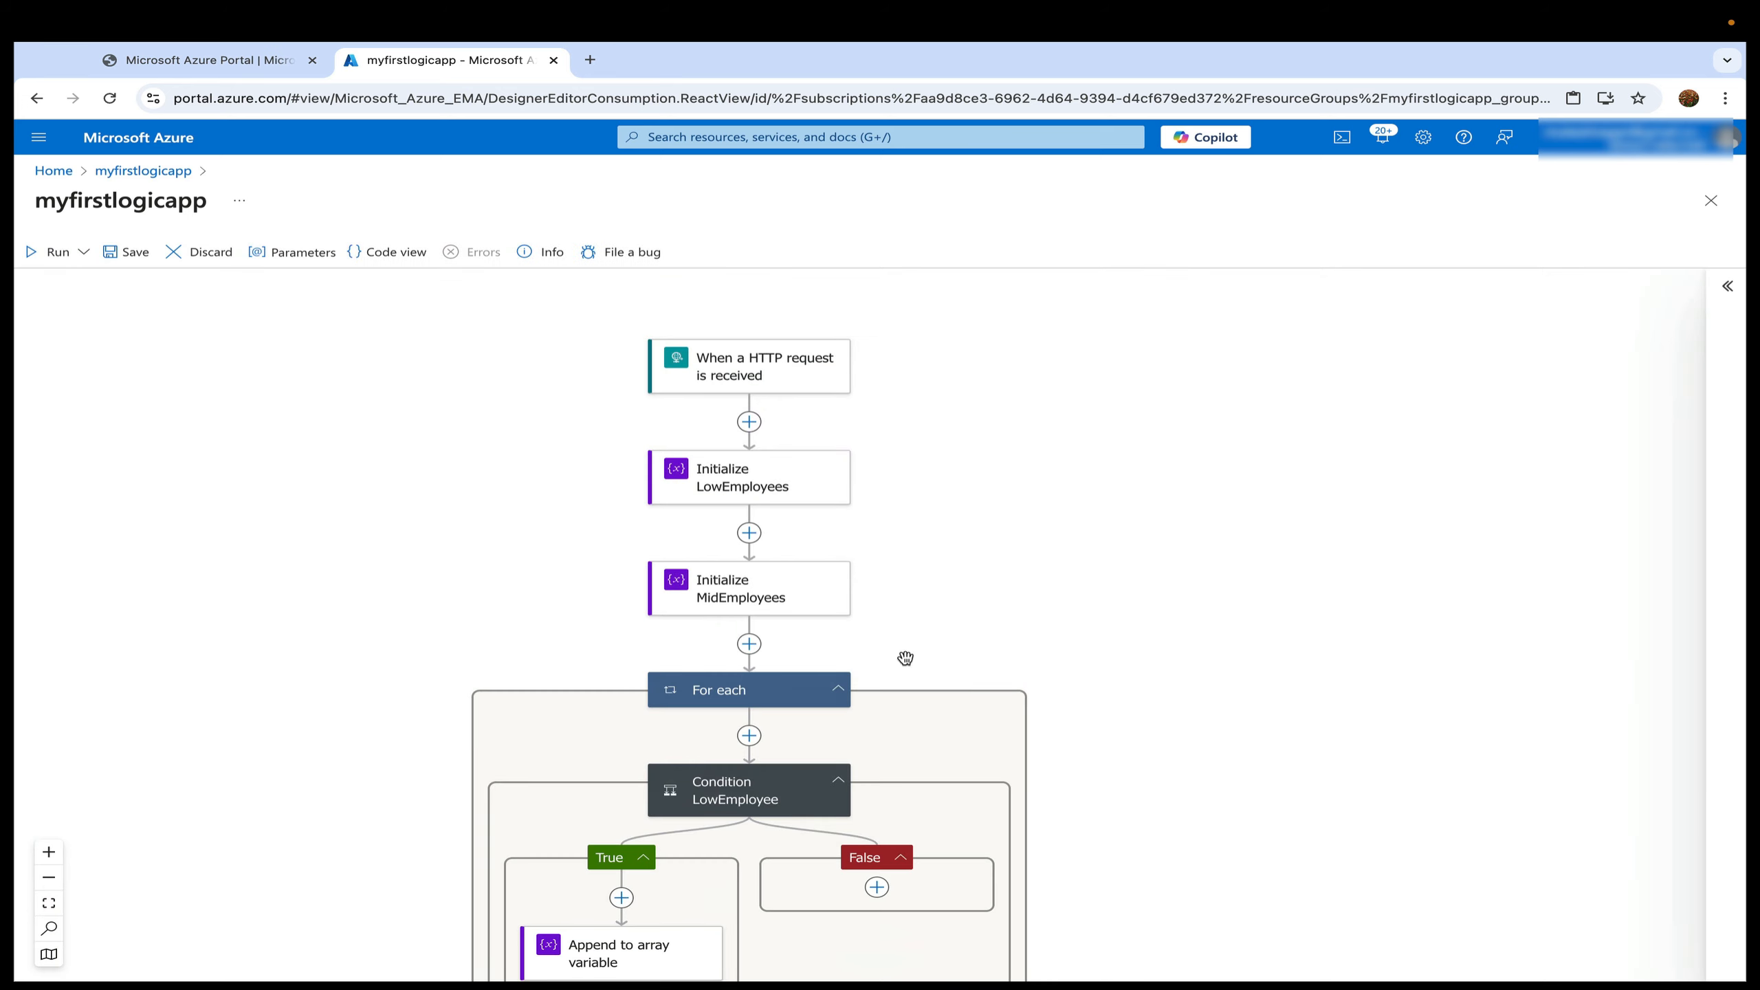
Add an Initialize variable action between Initialize MidEmployees and the For each loop.
click(748, 644)
click(803, 614)
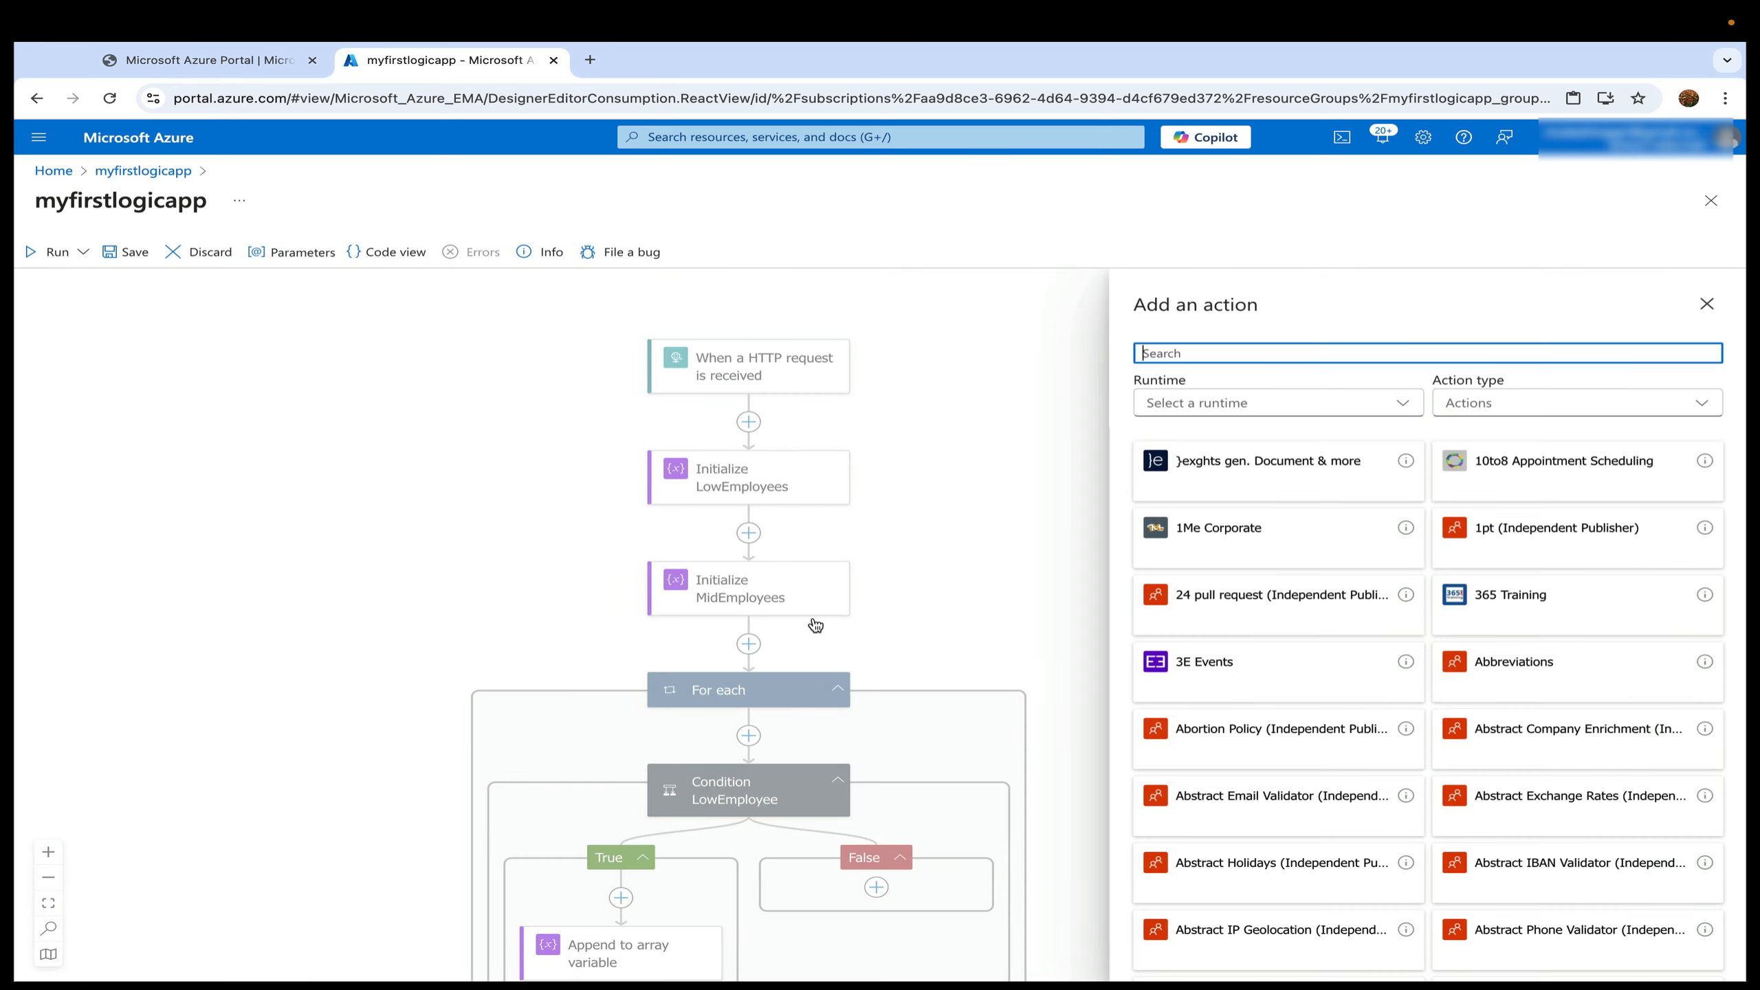
text(high)
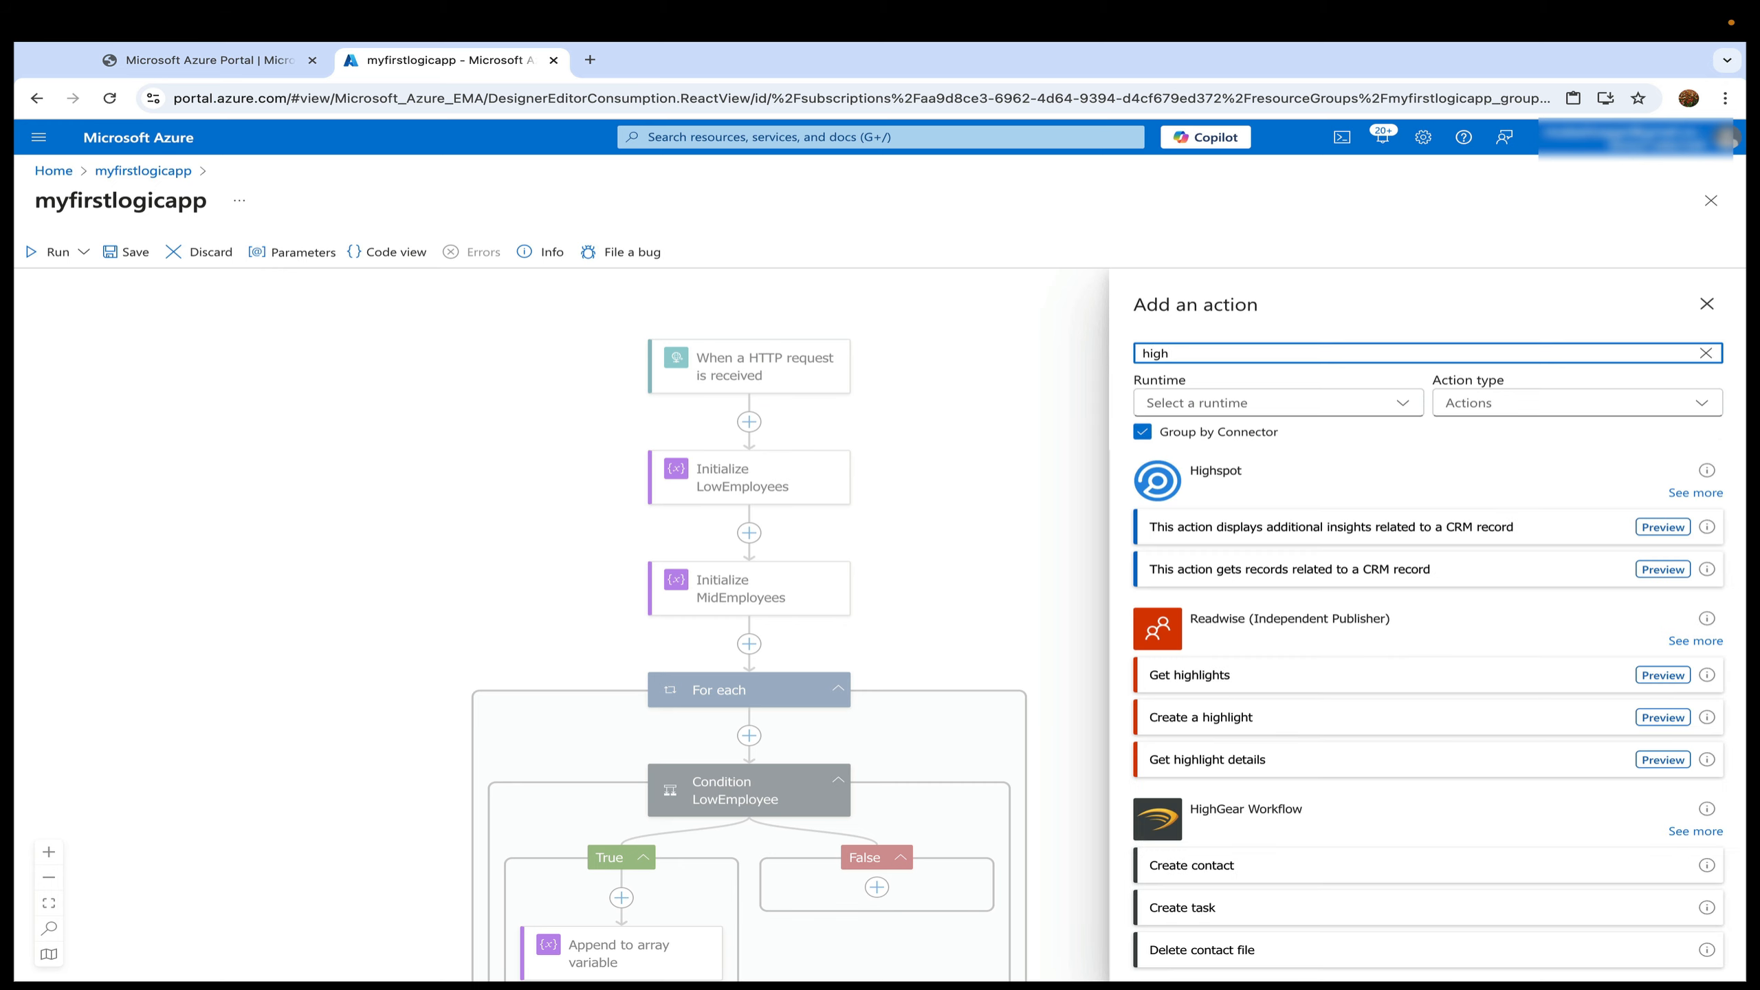
key(BackSpace)
key(BackSpace)
key(BackSpace)
key(BackSpace)
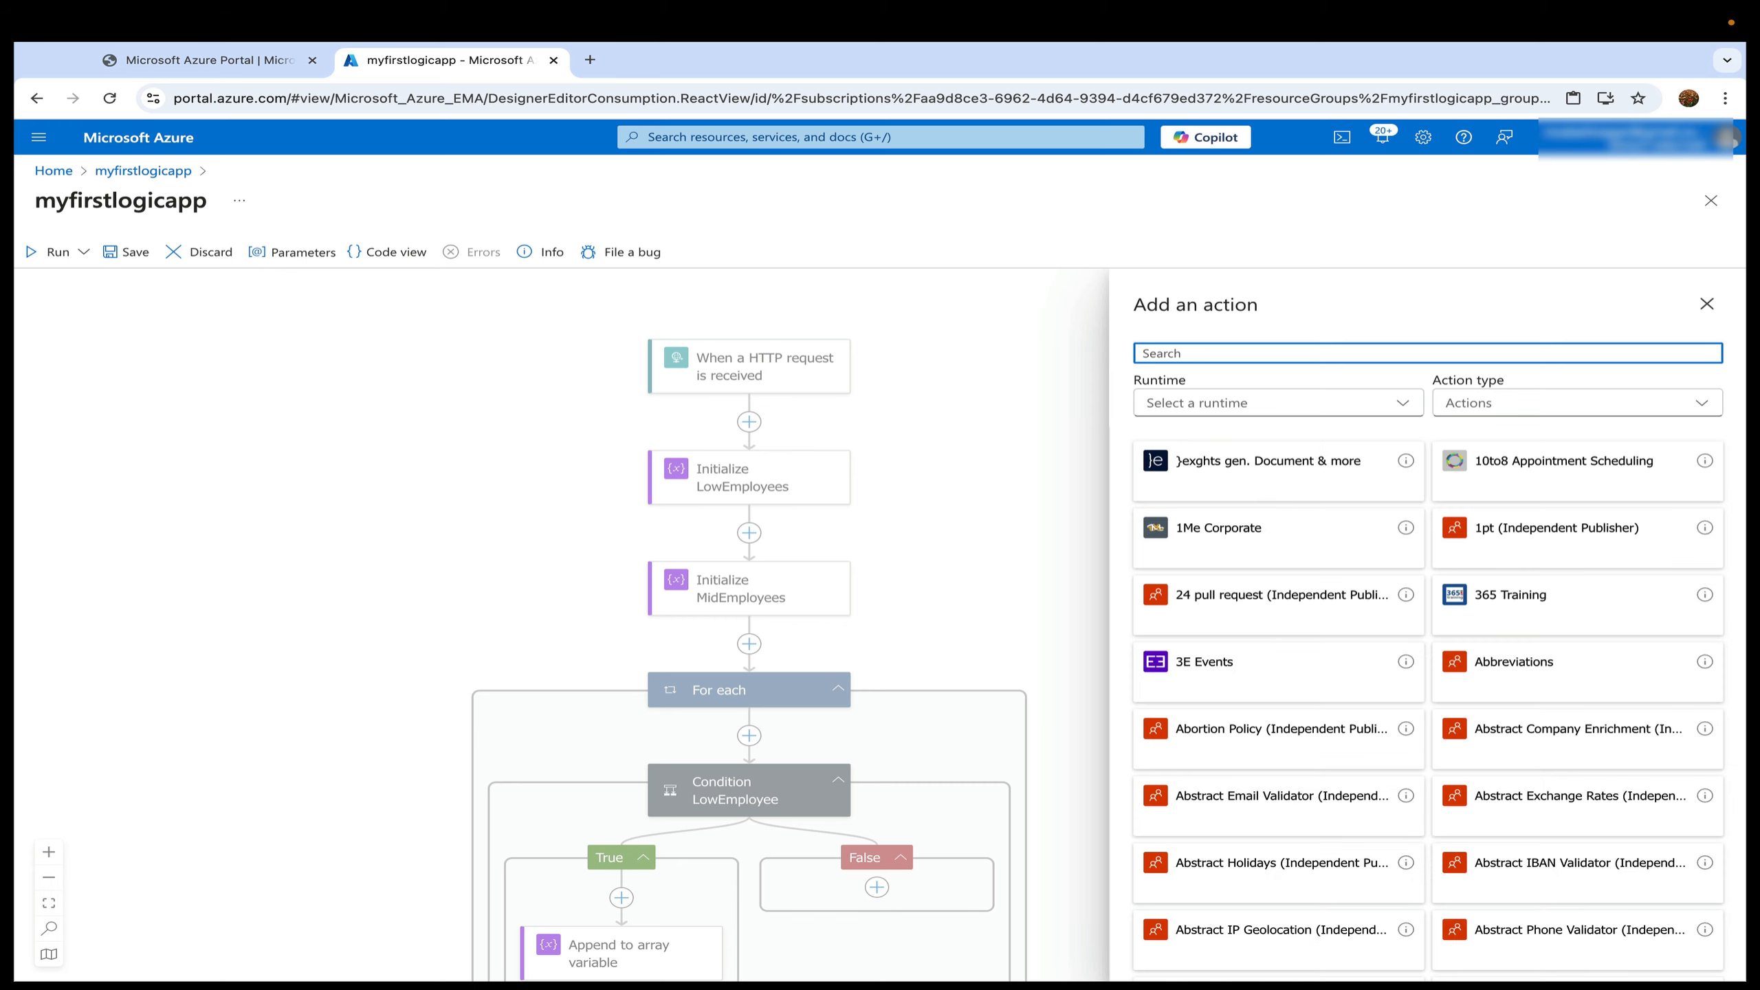
text(initi)
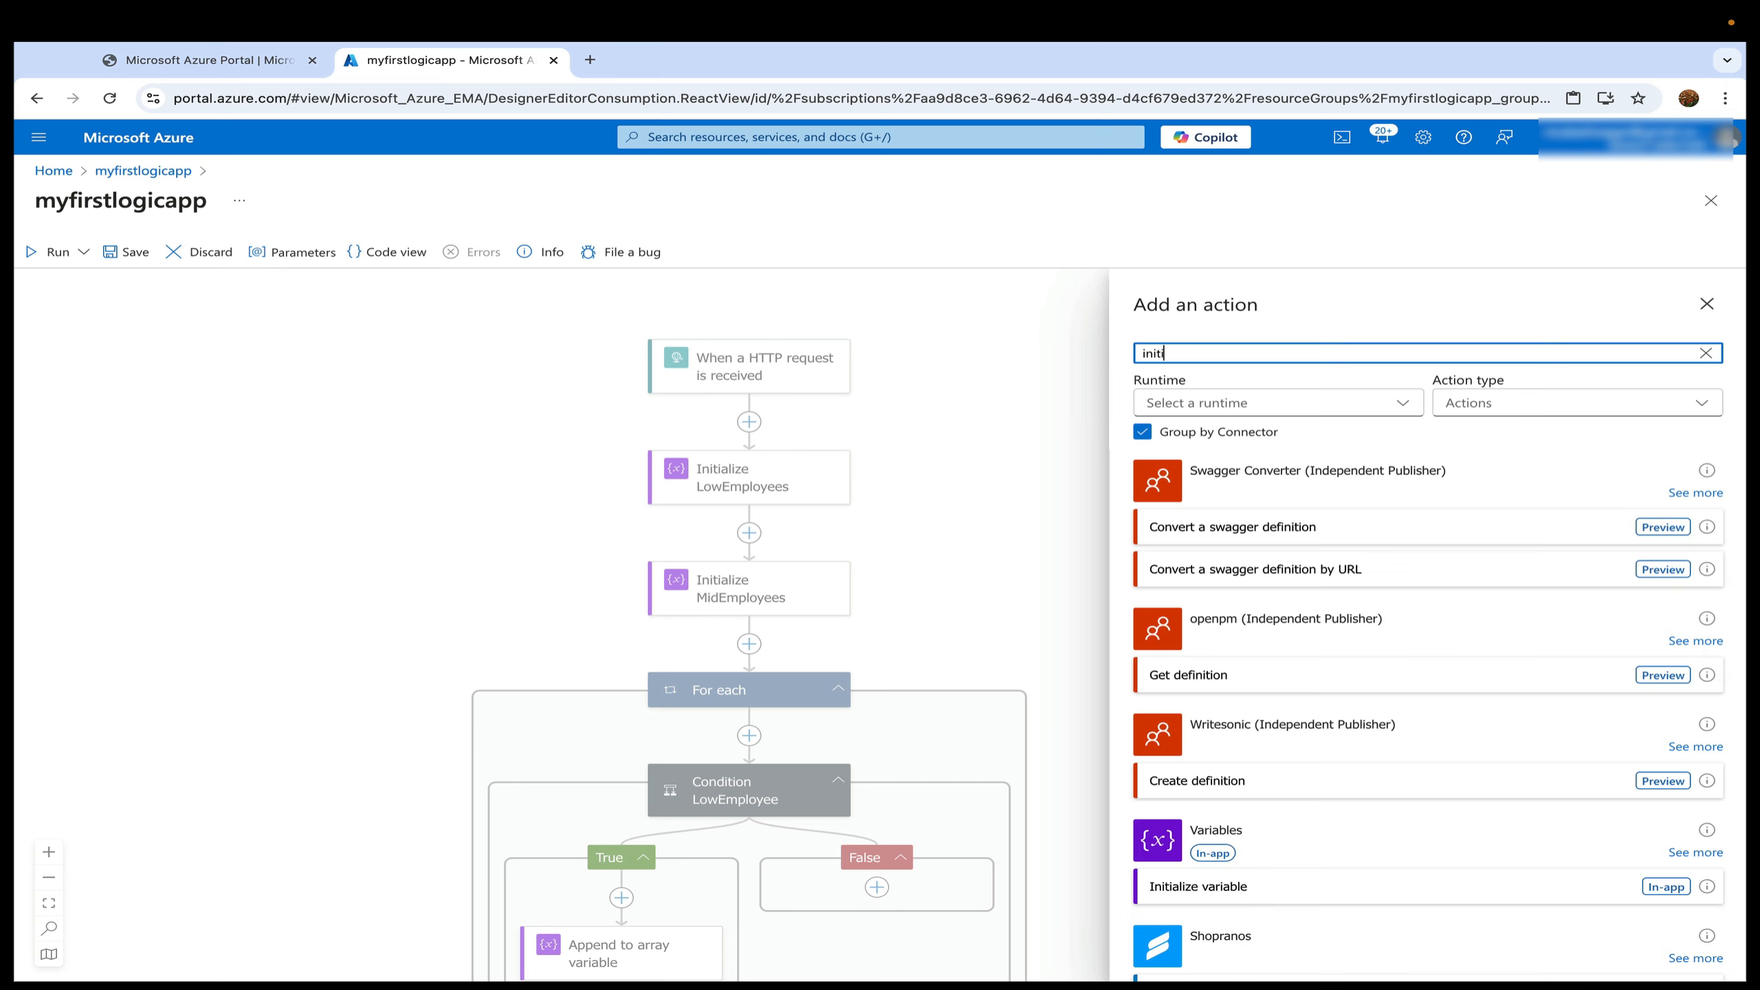
click(1671, 882)
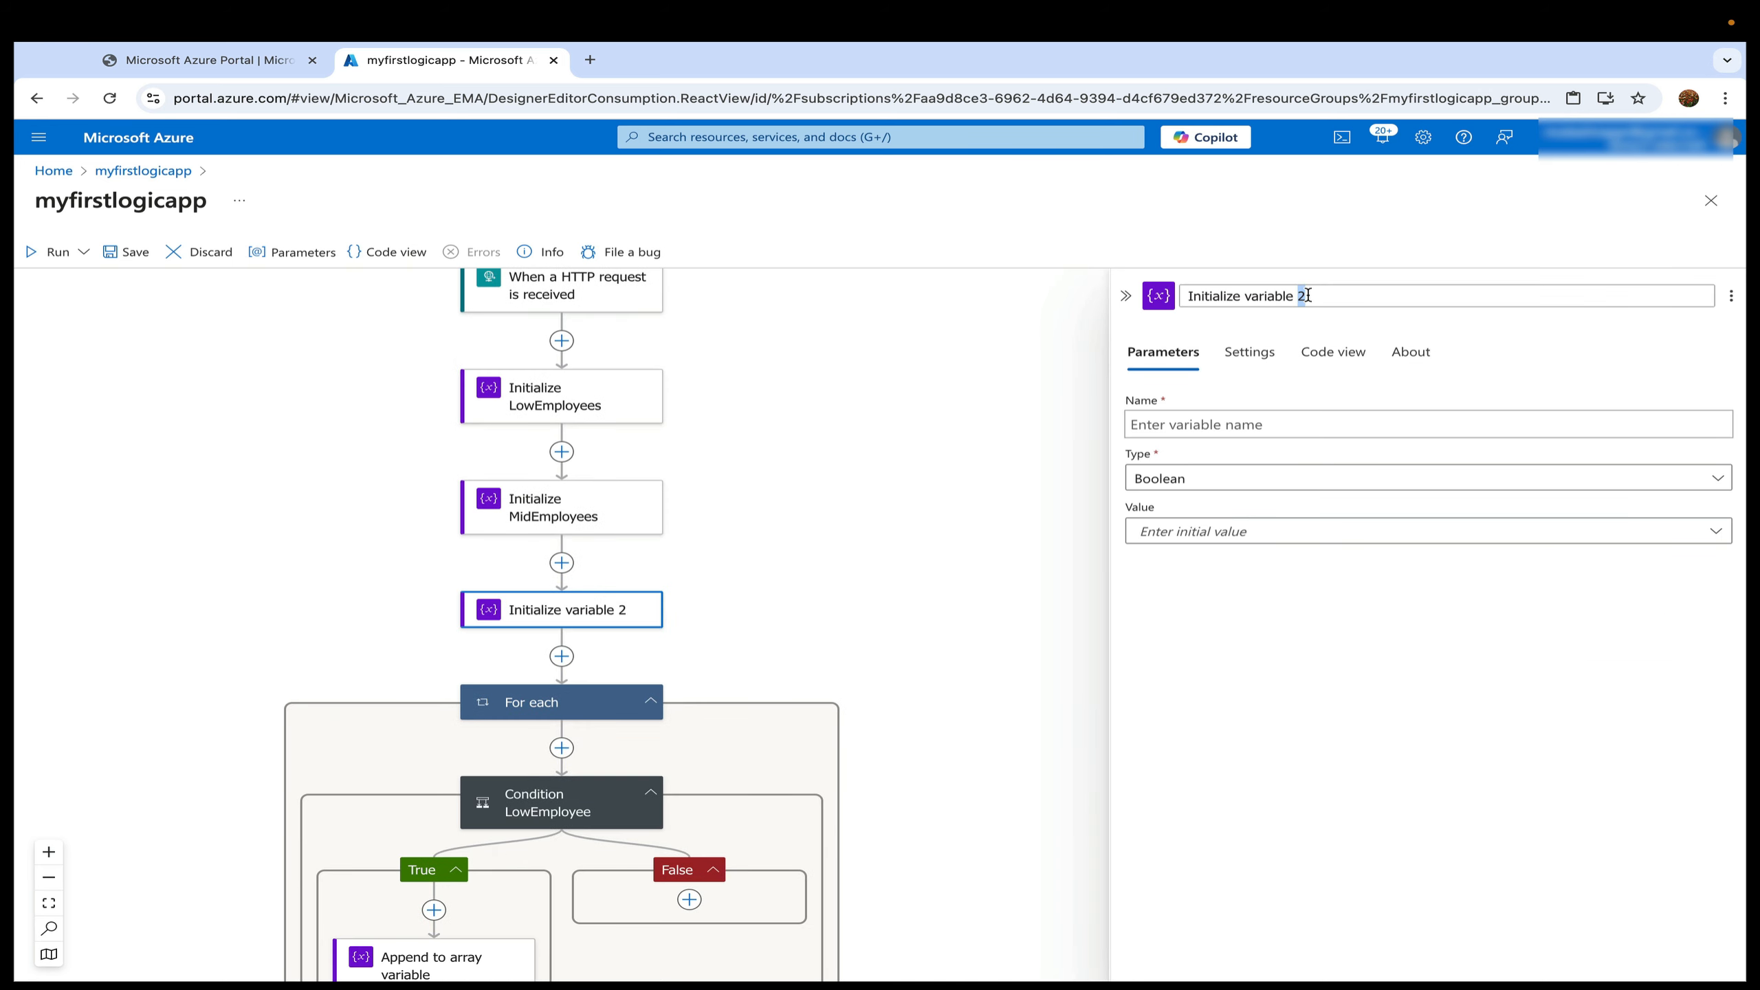
Rename the new Initialize variable action as Initialize High.
key(BackSpace)
key(BackSpace)
text(High)
key(Return)
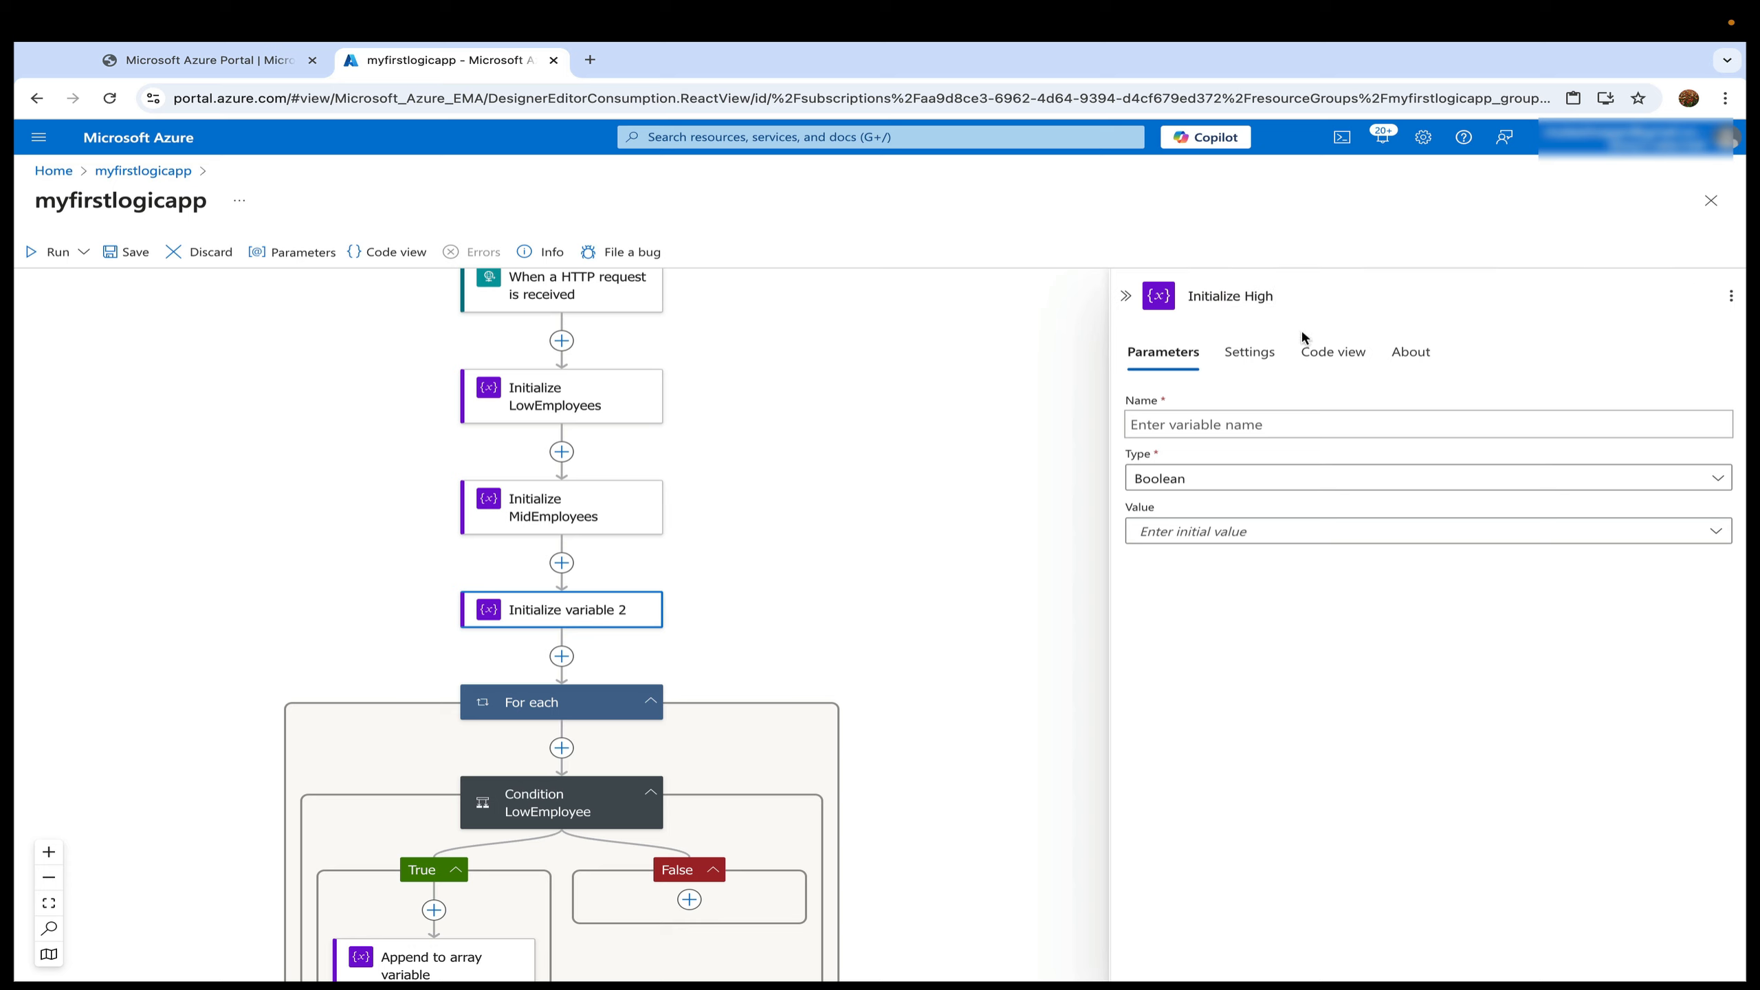
Define the Initialize High variable as HighEmployee with type Array and initial value [], and save the workflow.
click(1285, 424)
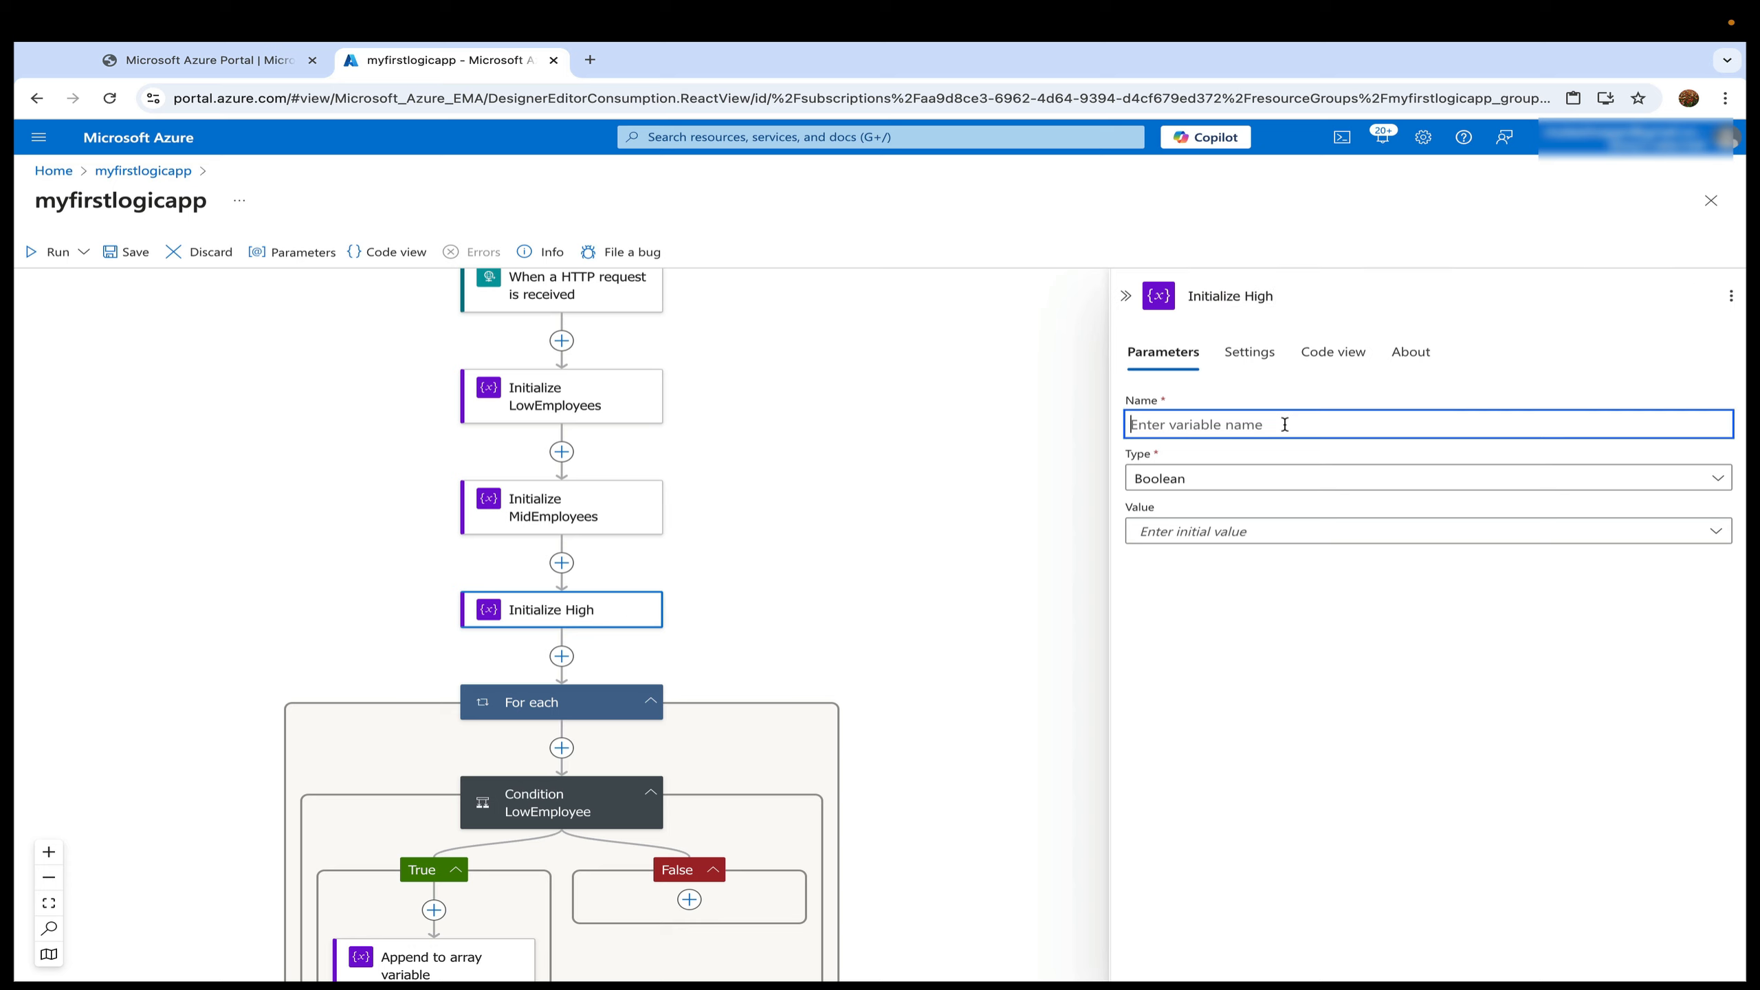
text(HighEmployee)
click(1331, 476)
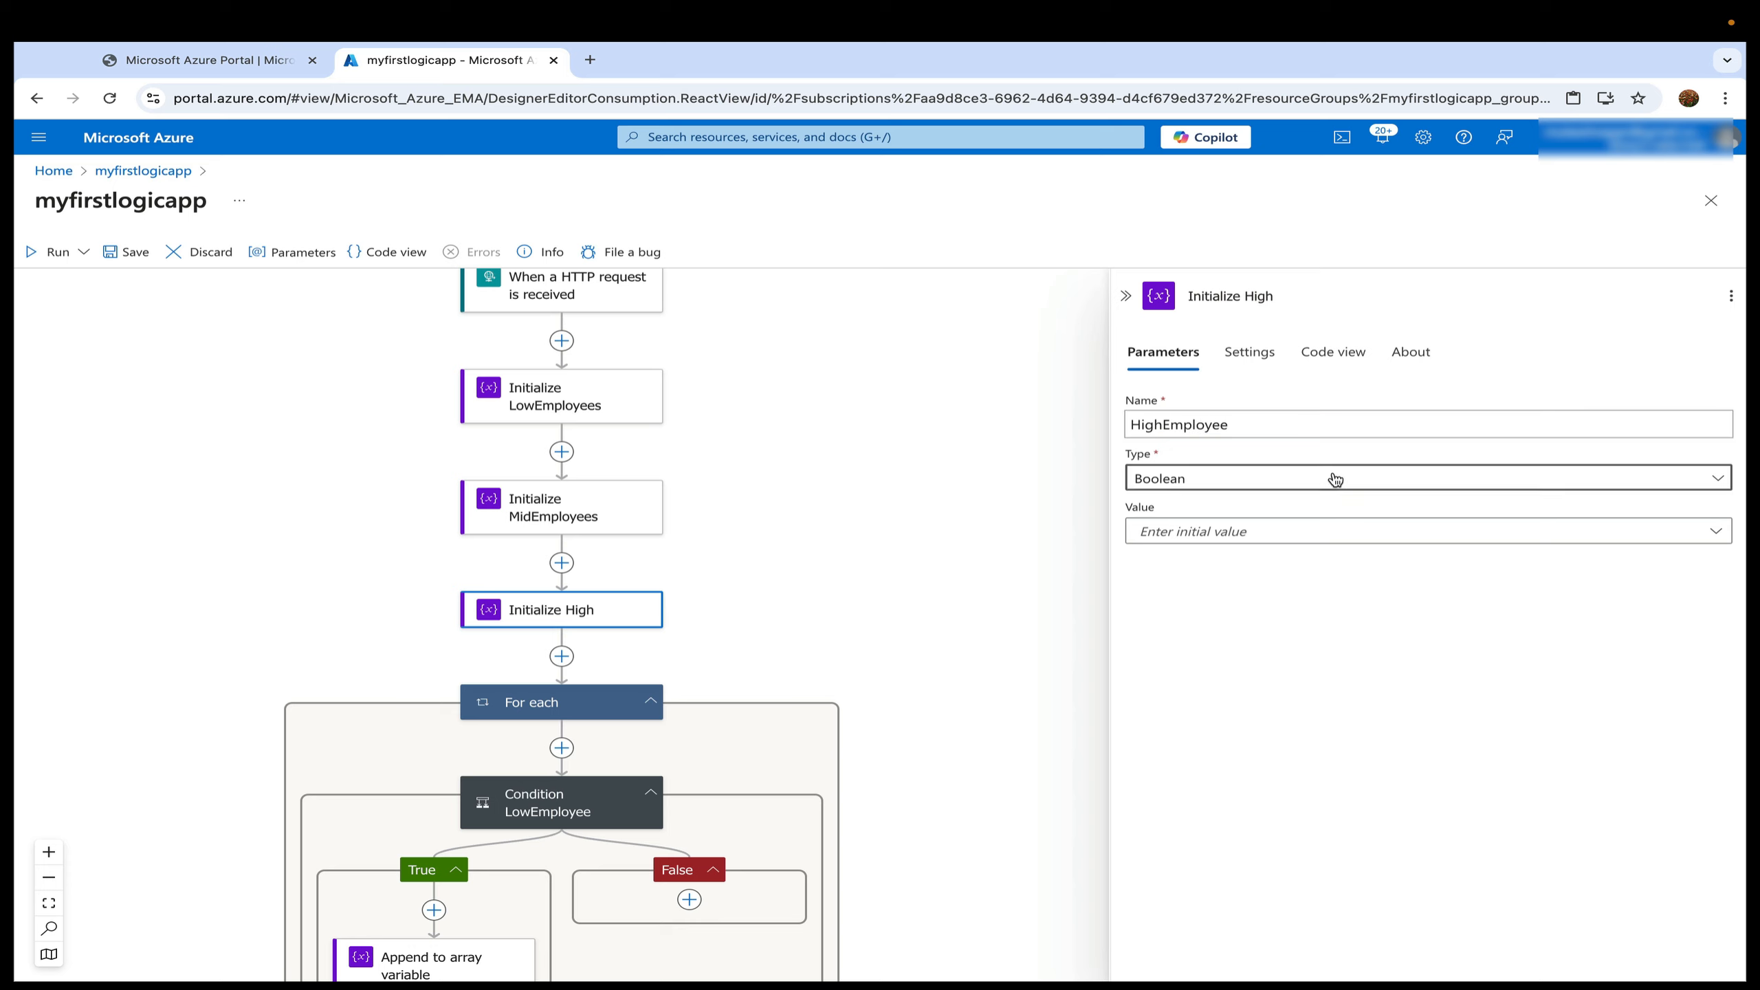
click(1207, 663)
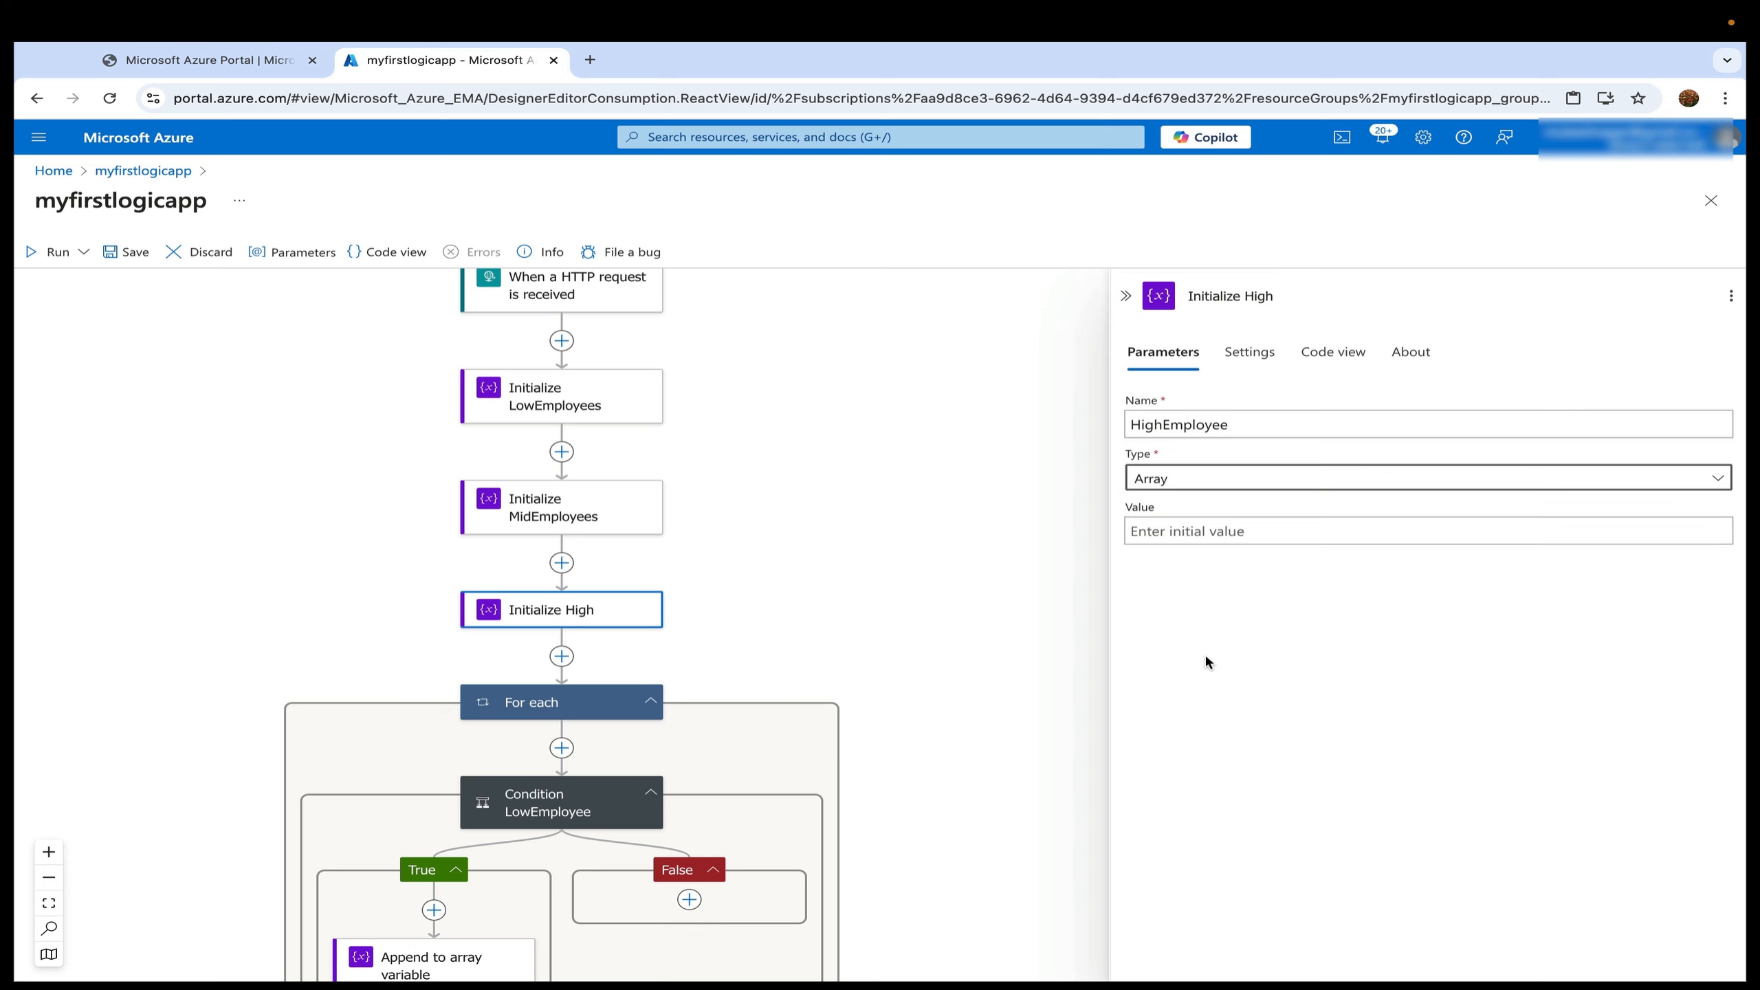
click(1192, 531)
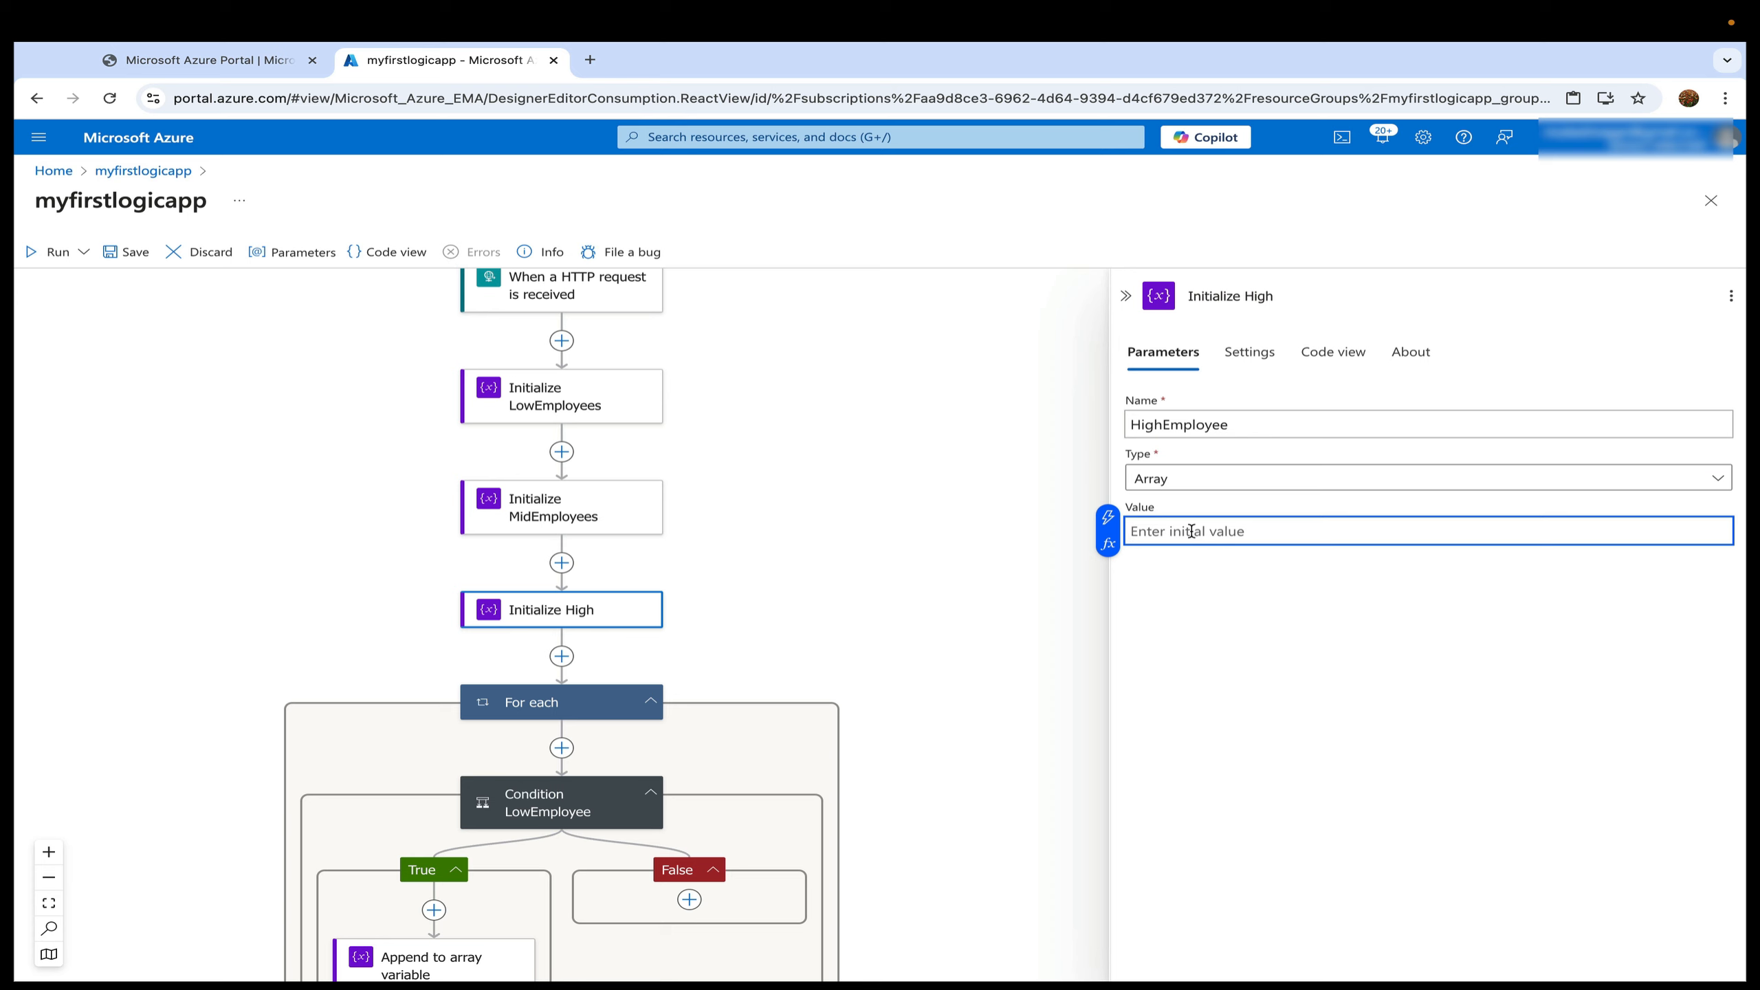
text([])
click(127, 255)
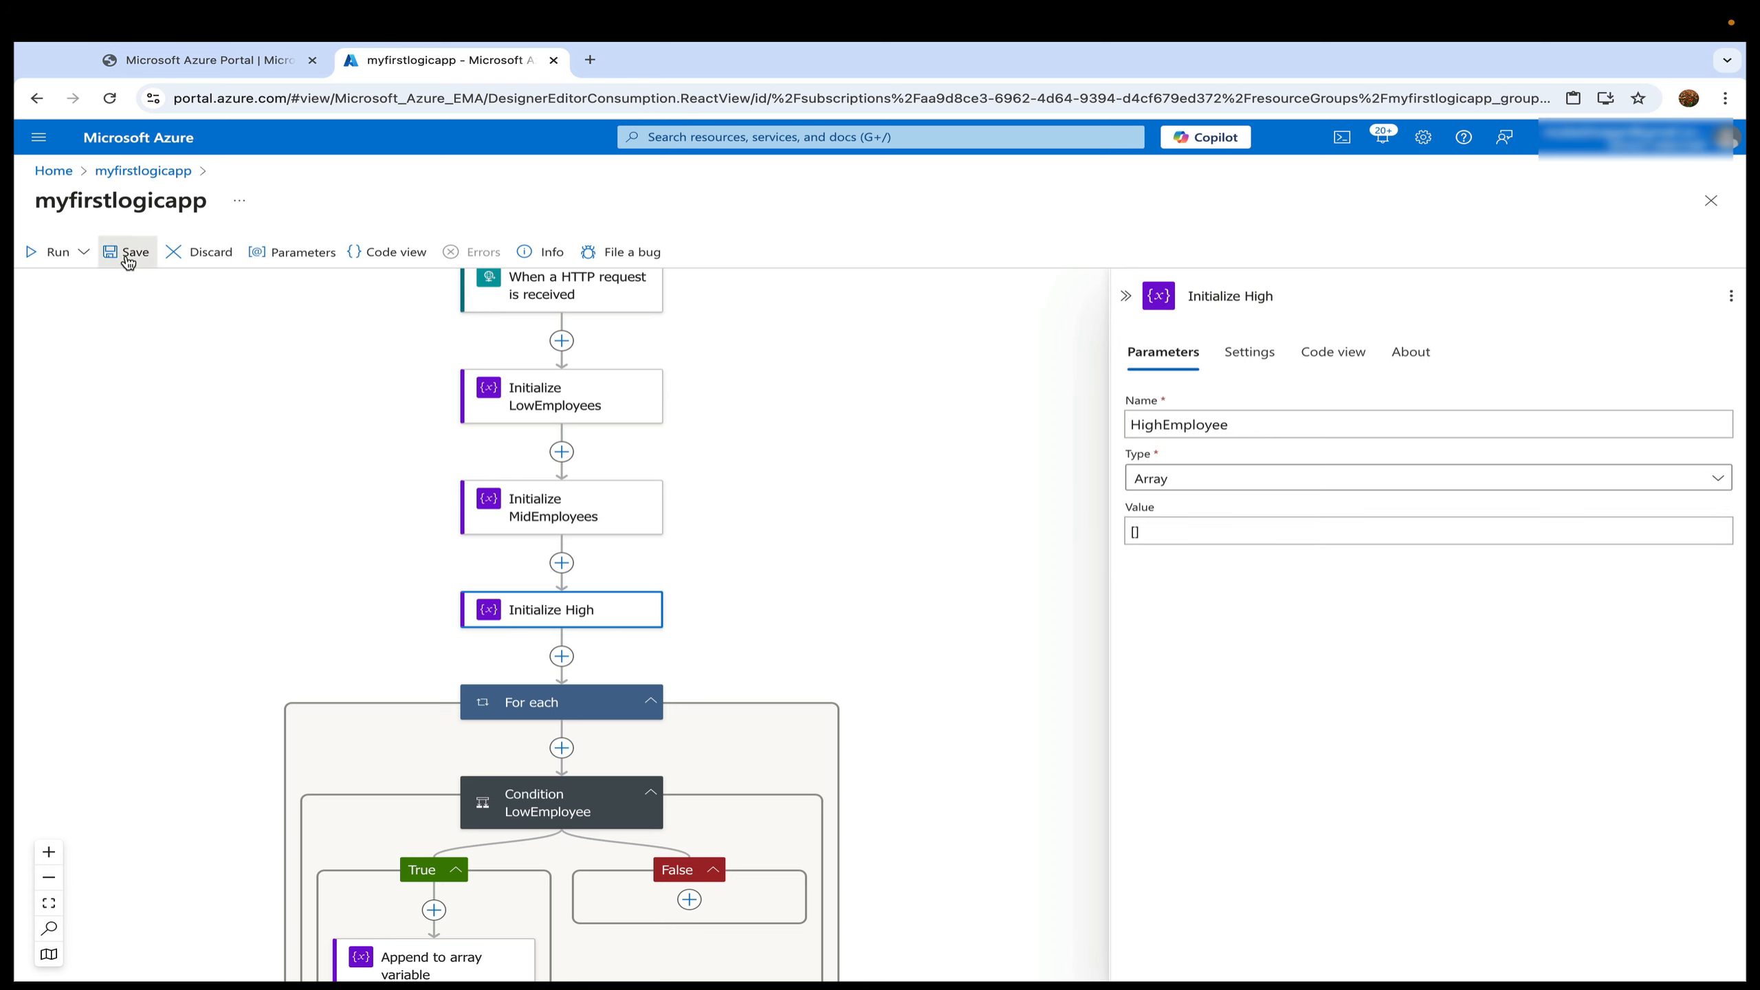
Set the append action under Condition HighEmployees to use the HighEmployee variable, and save the workflow.
scroll(585, 480, down, 8)
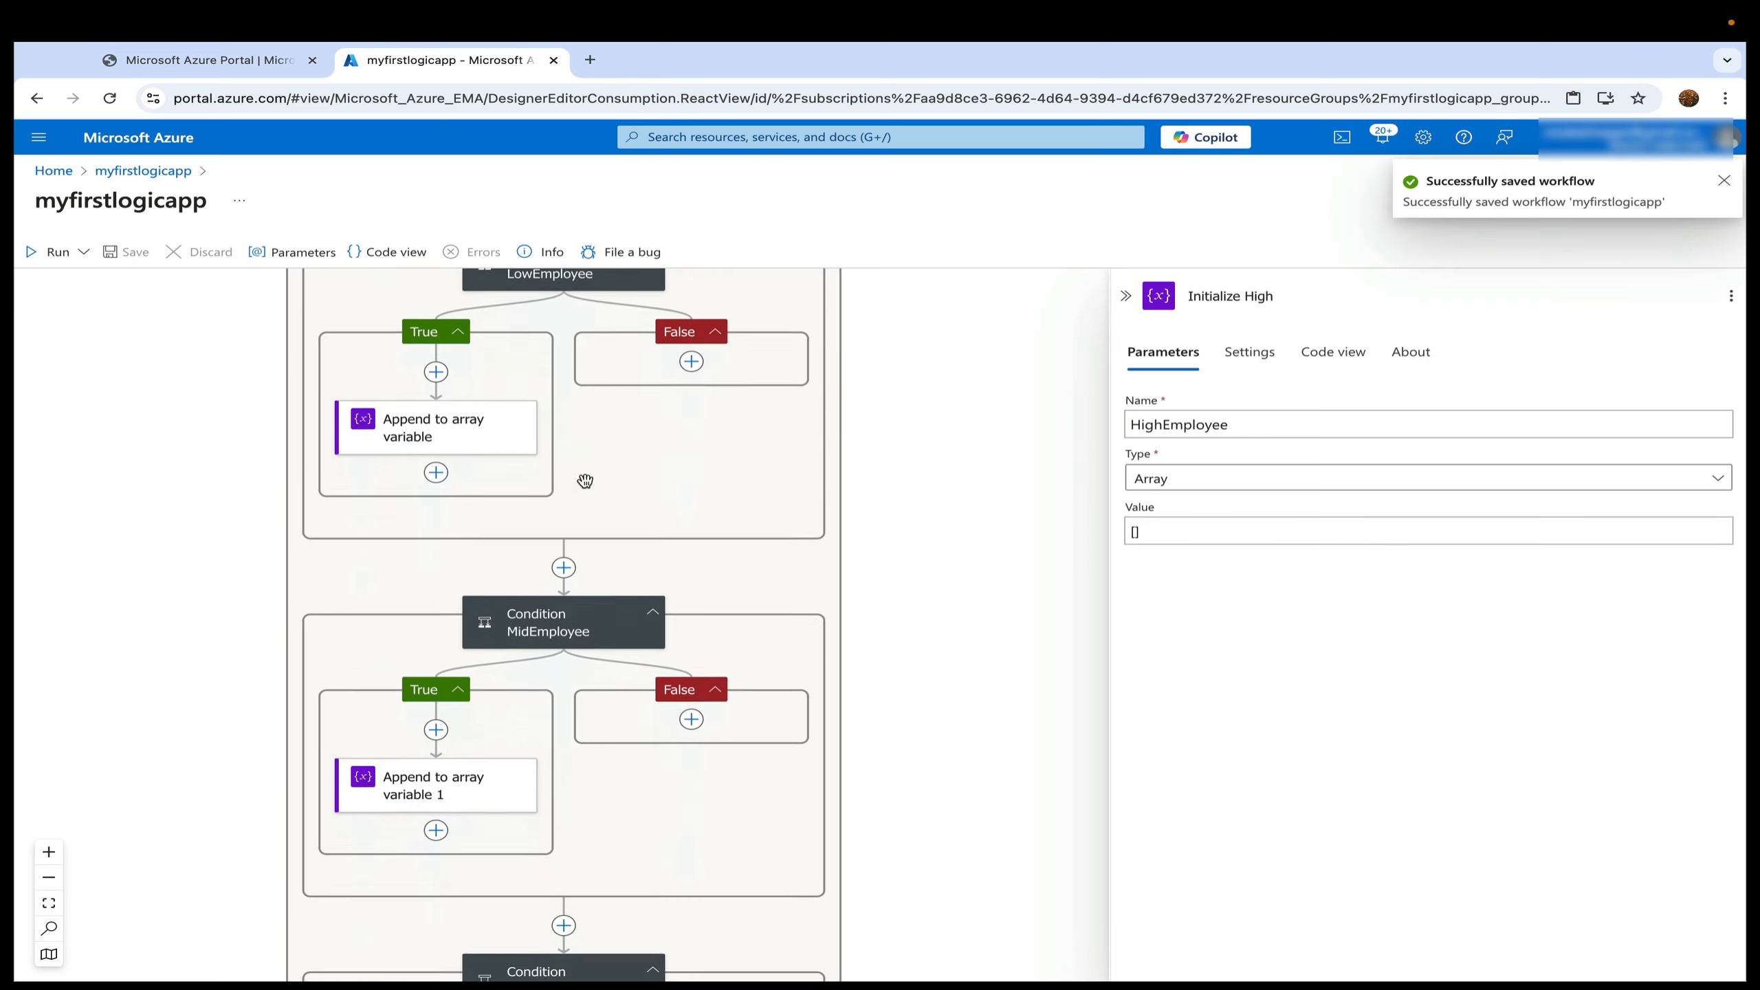
scroll(585, 481, down, 4)
click(455, 844)
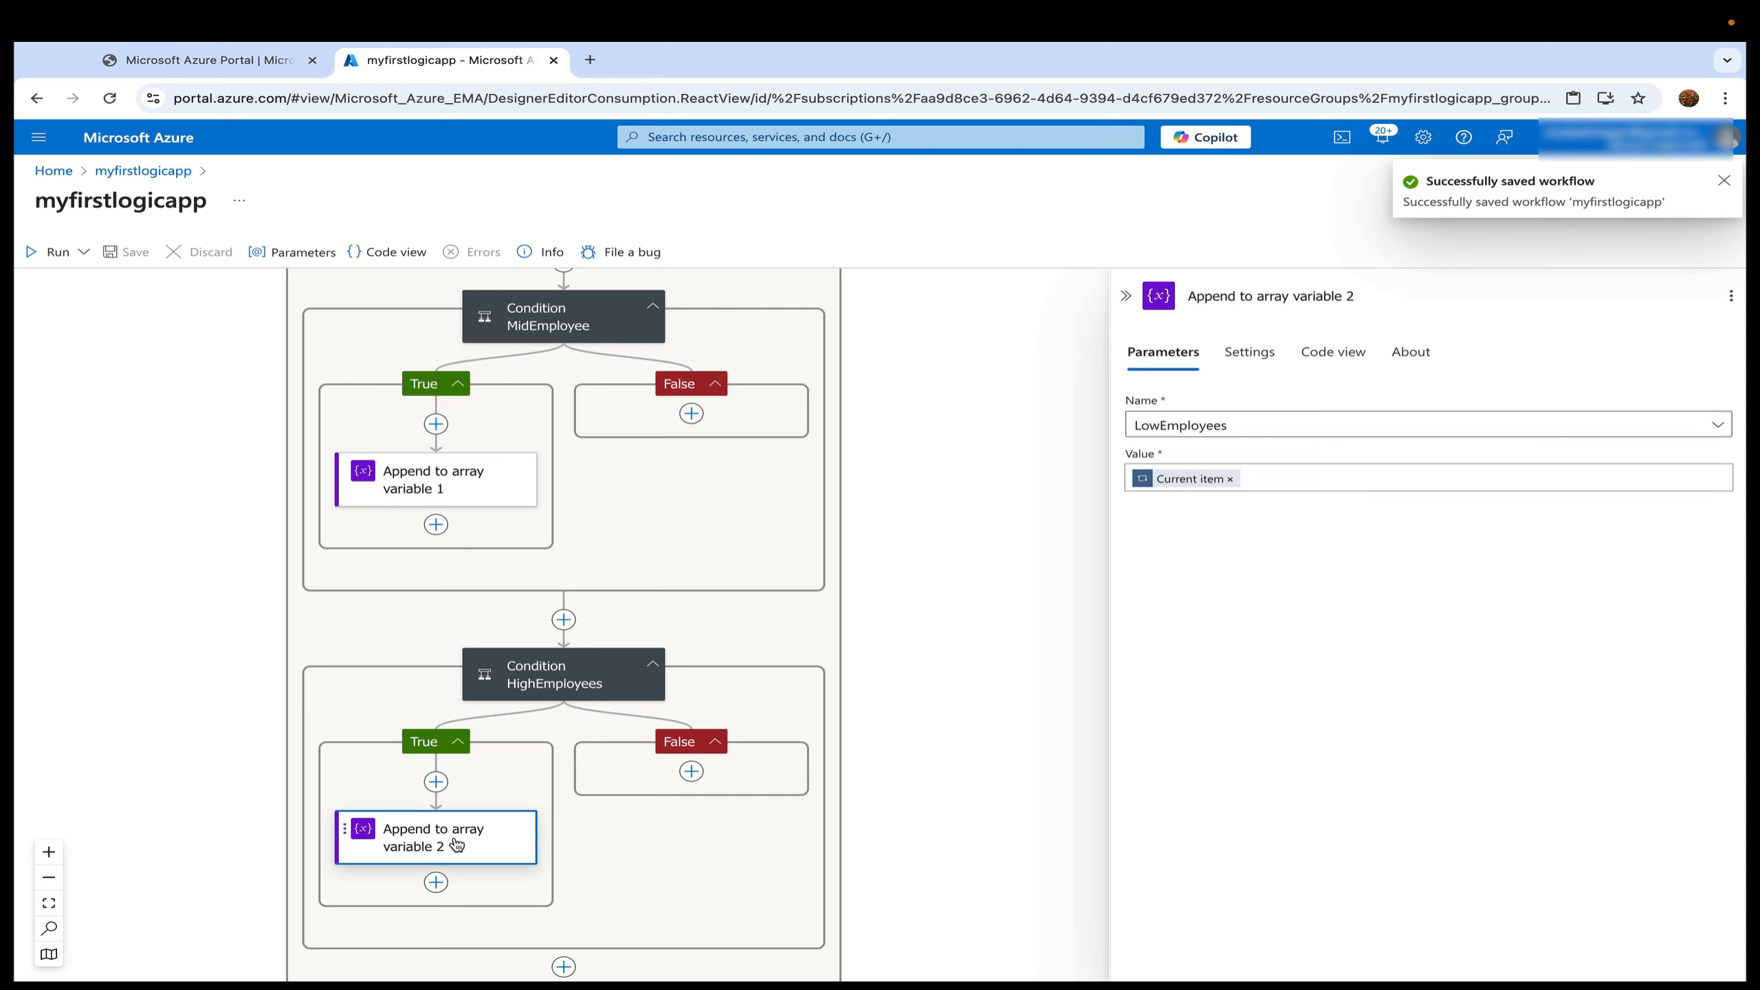
click(1320, 428)
click(1270, 458)
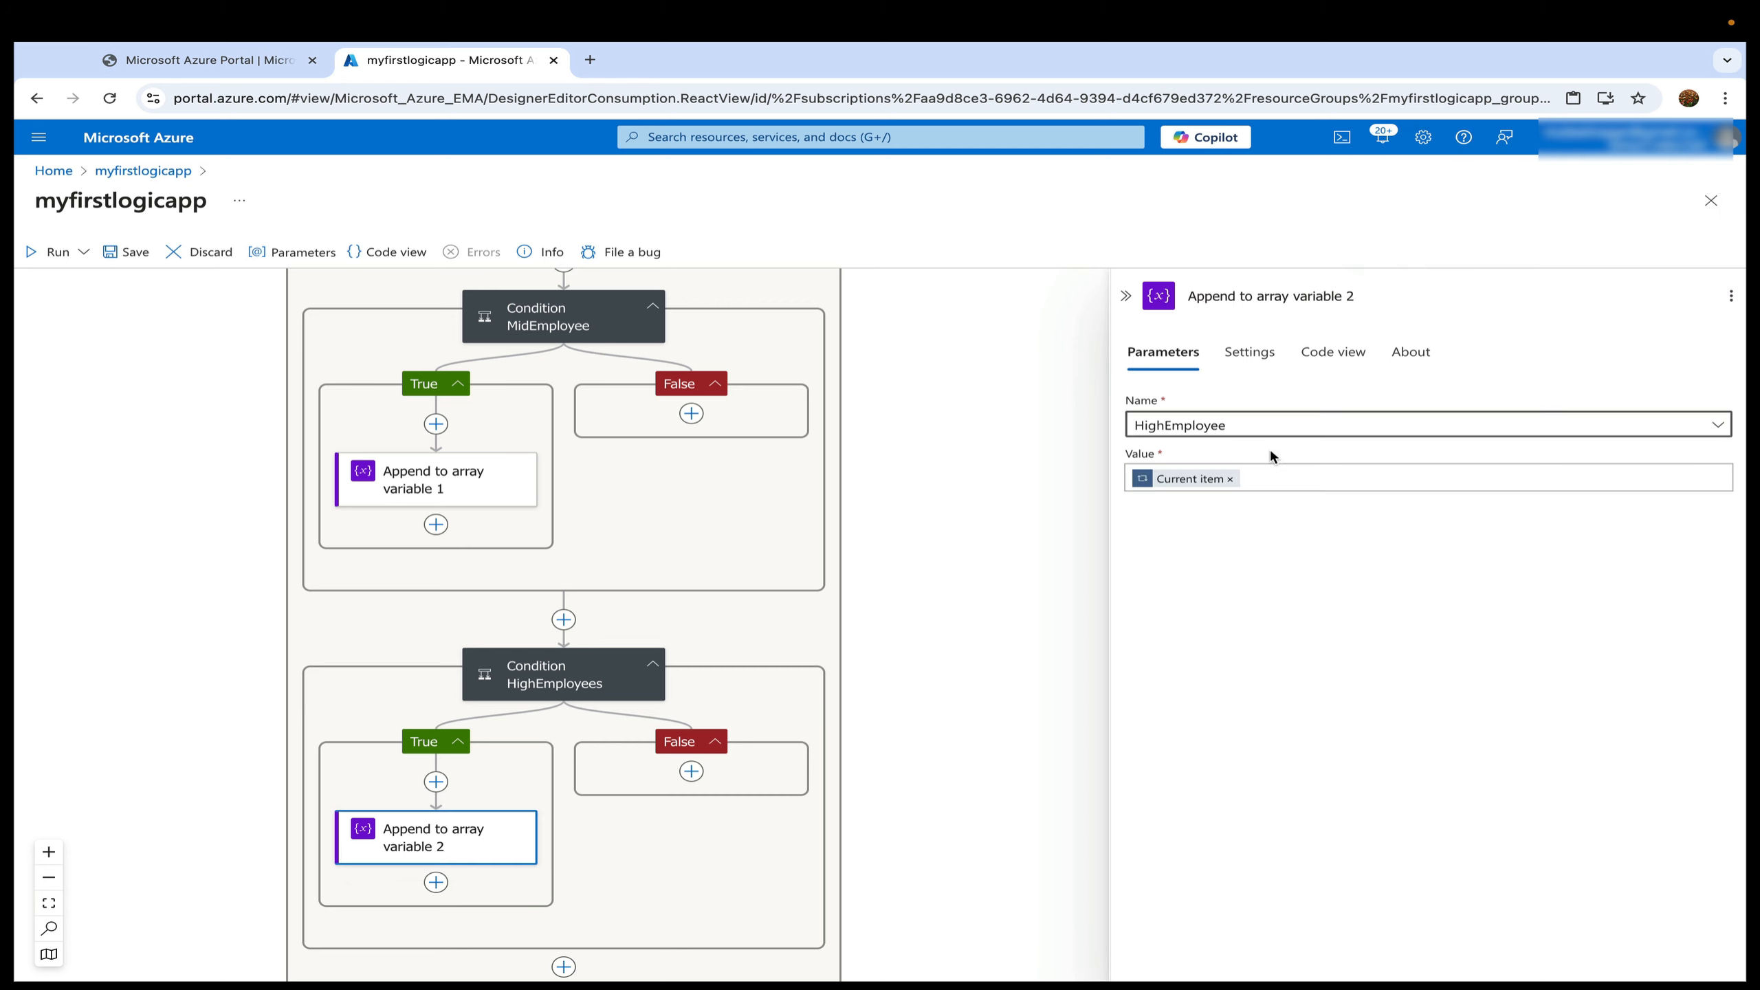
click(114, 253)
Add a Request connector Response action after the For each loop.
scroll(876, 456, down, 5)
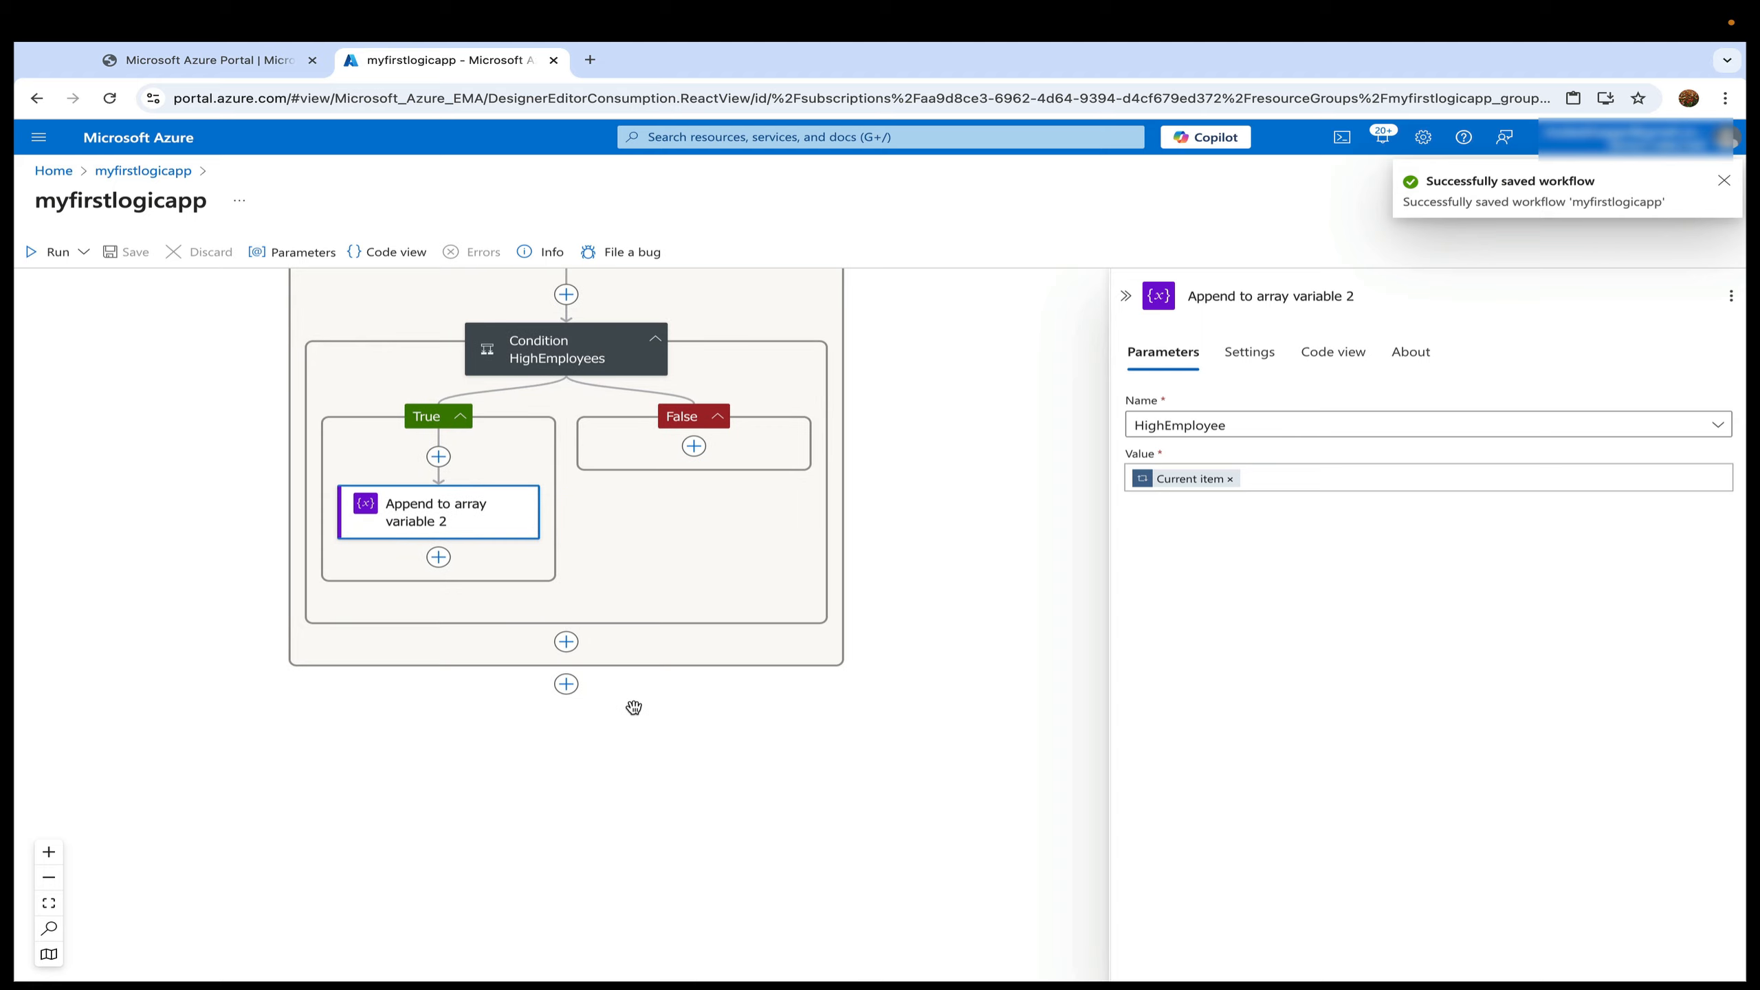
click(566, 683)
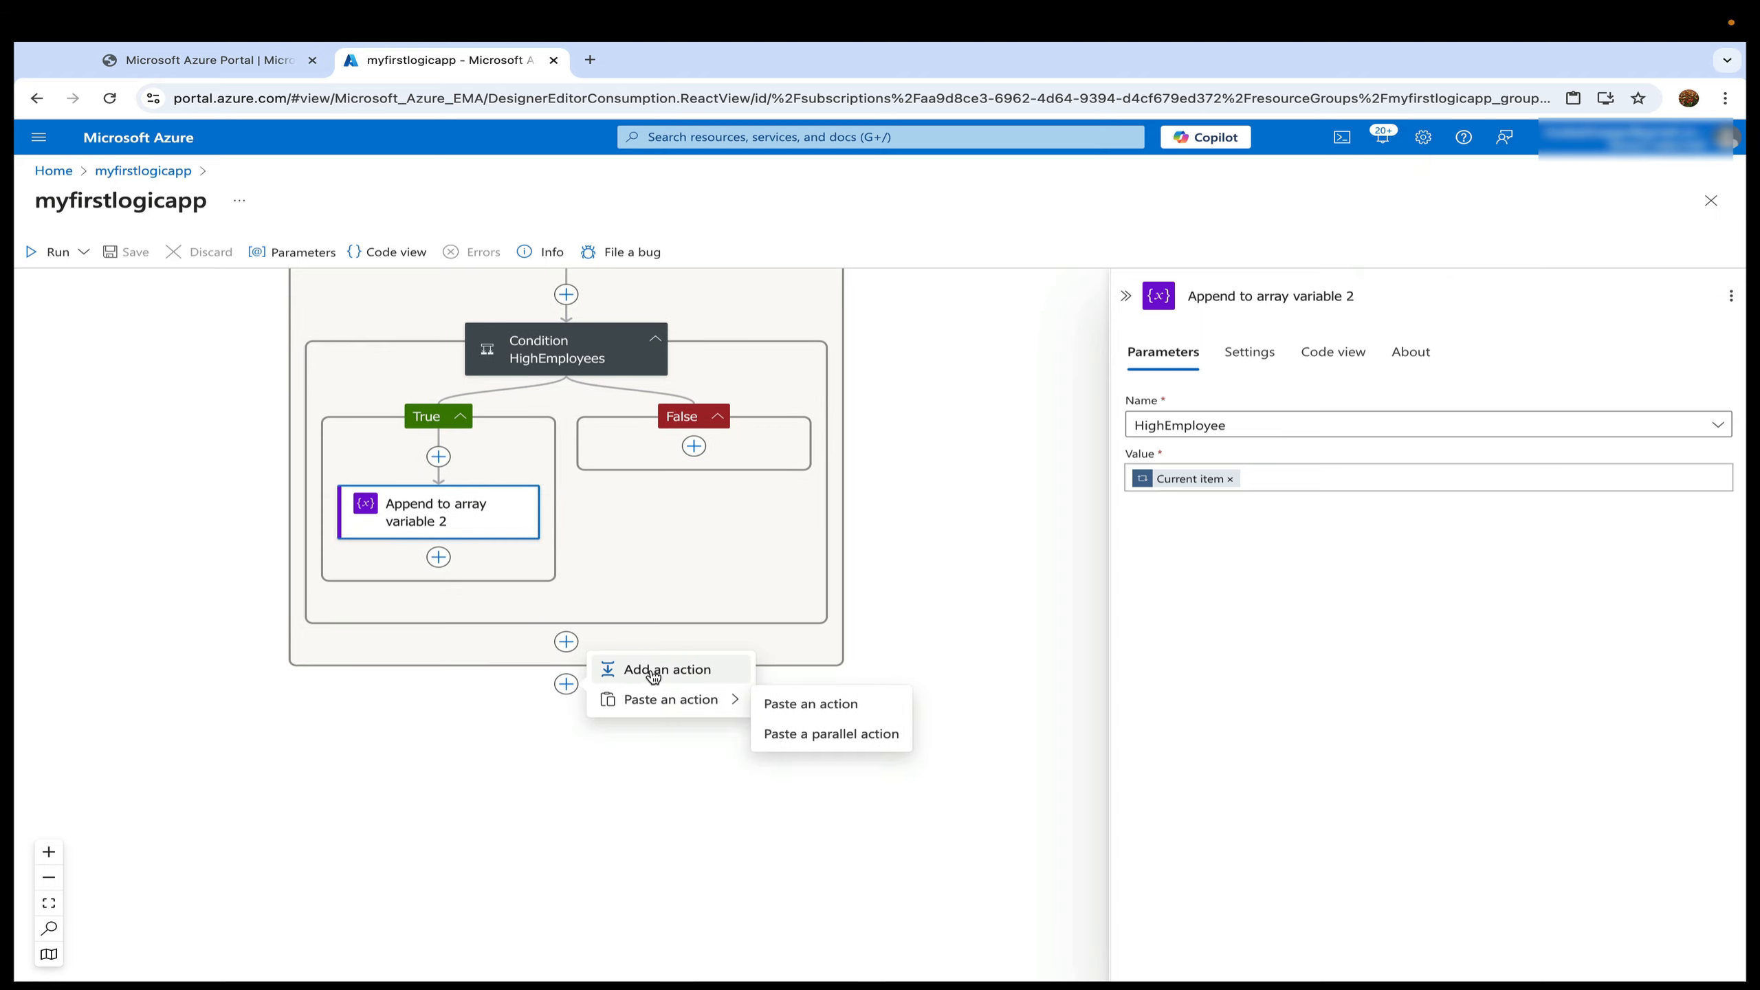
click(653, 671)
text(R)
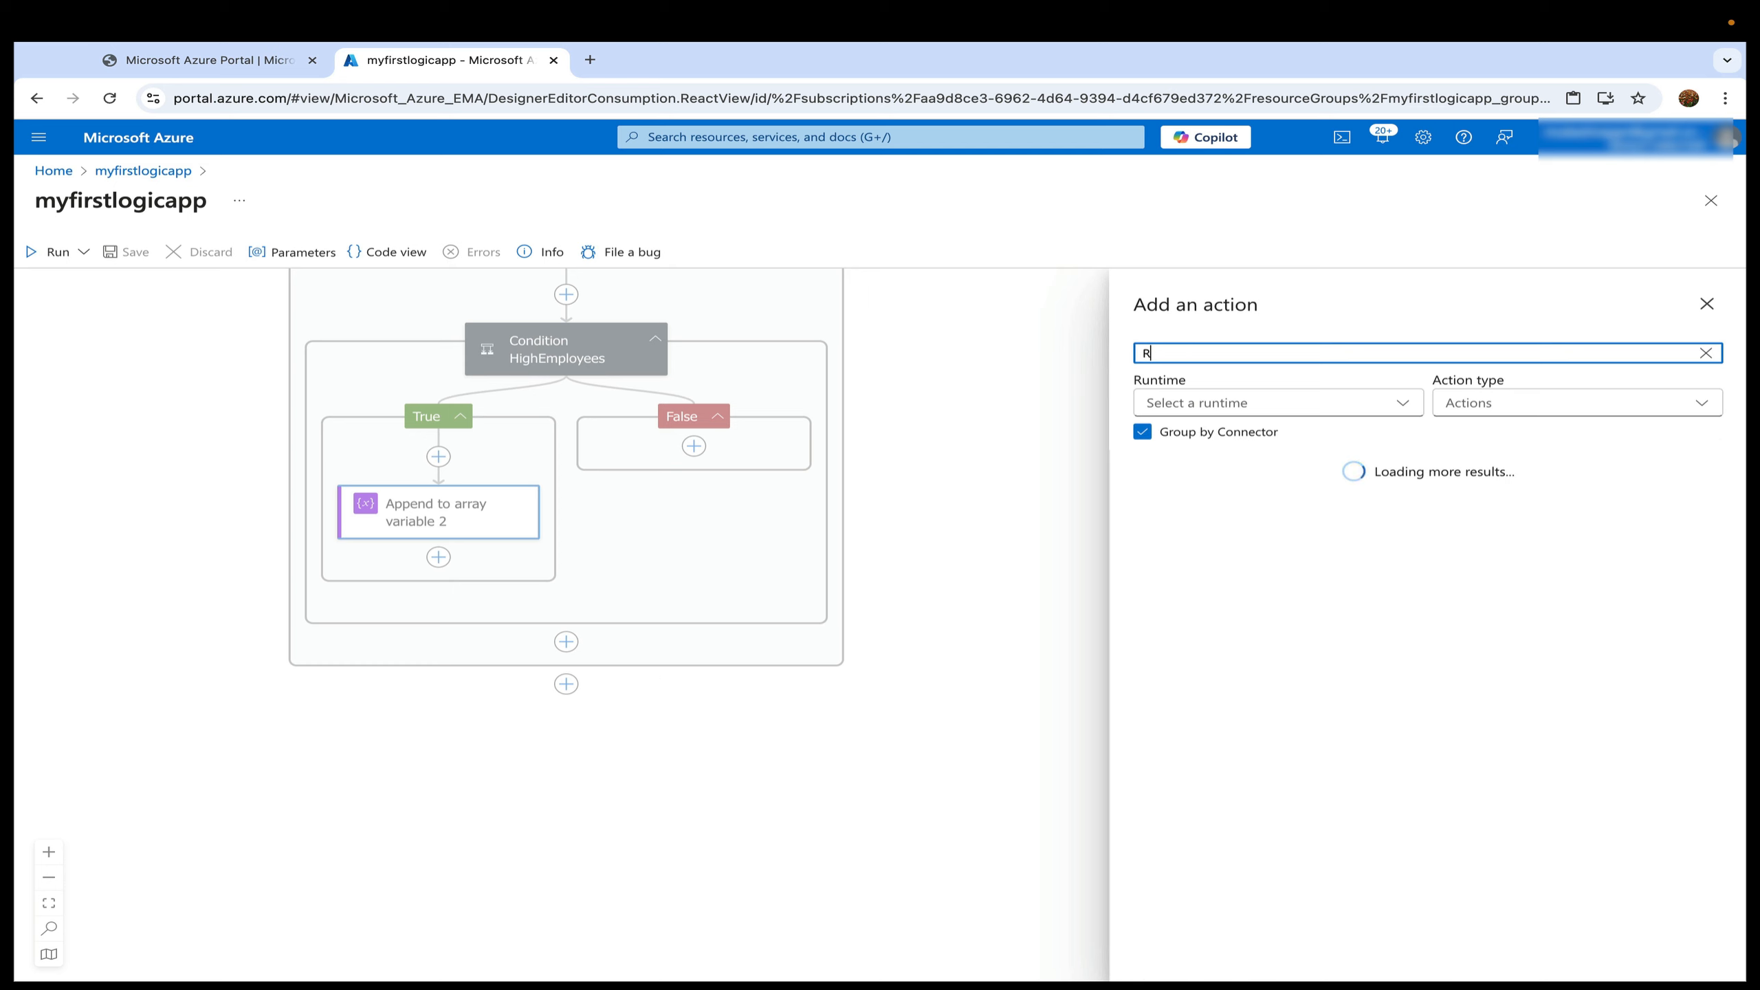
text(esponse)
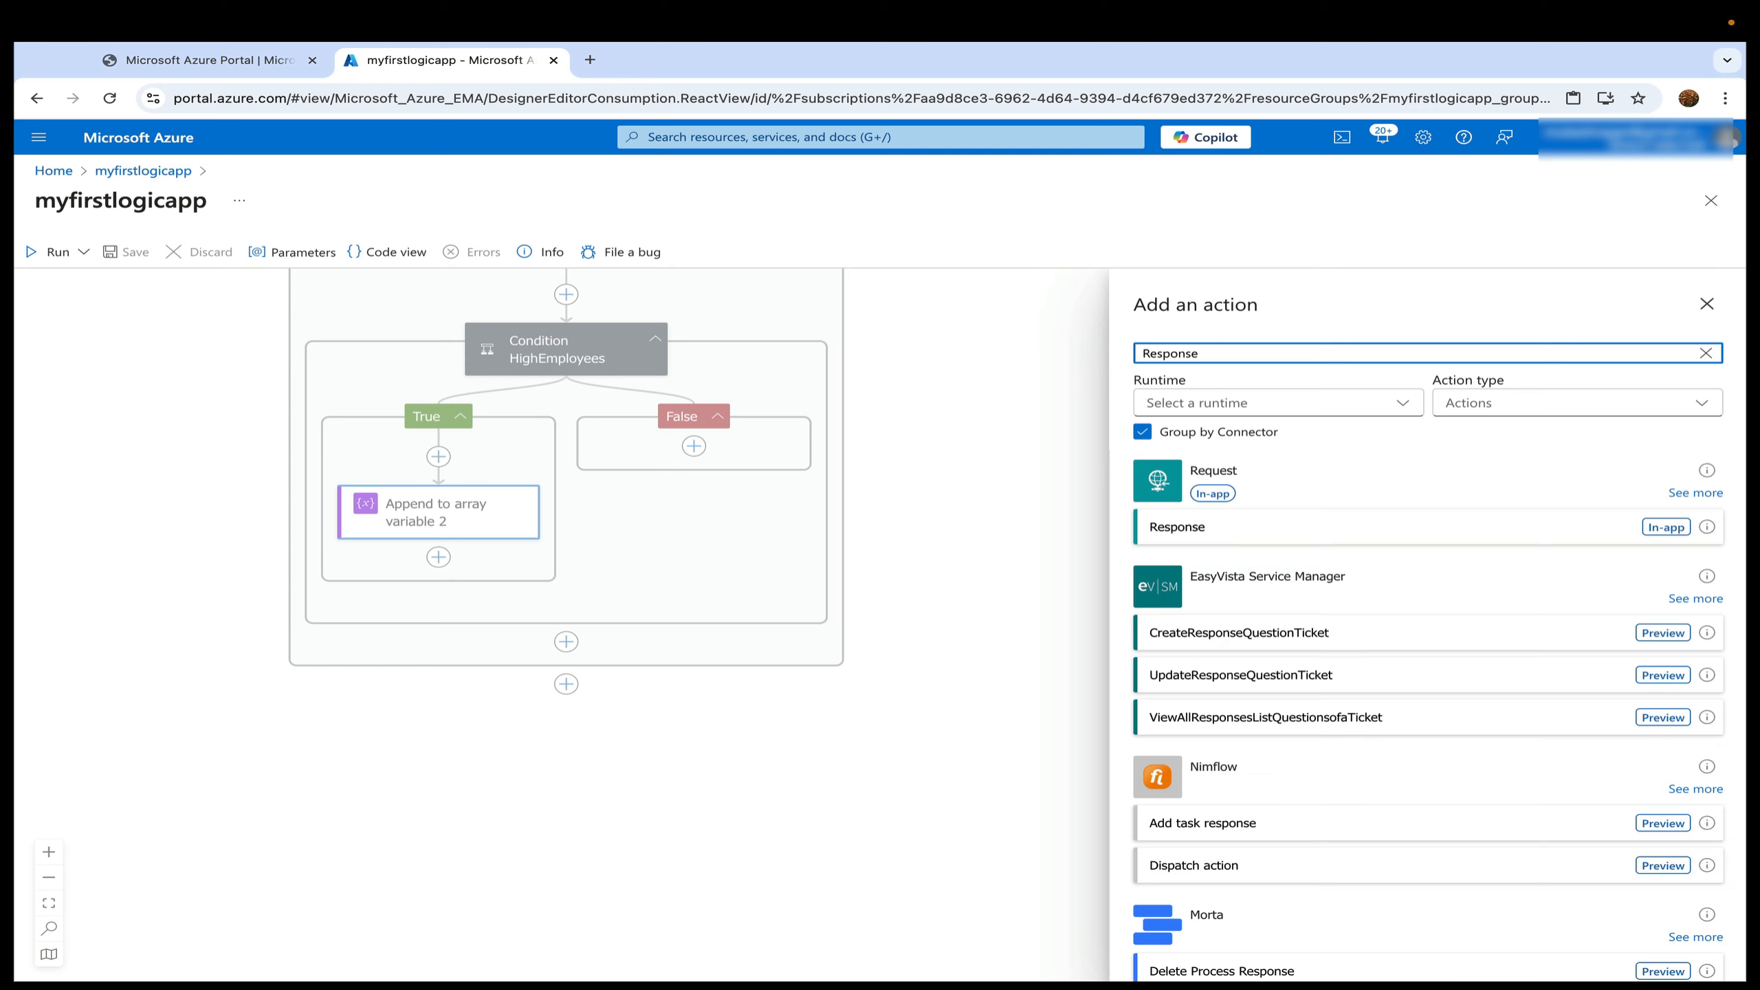
click(1672, 525)
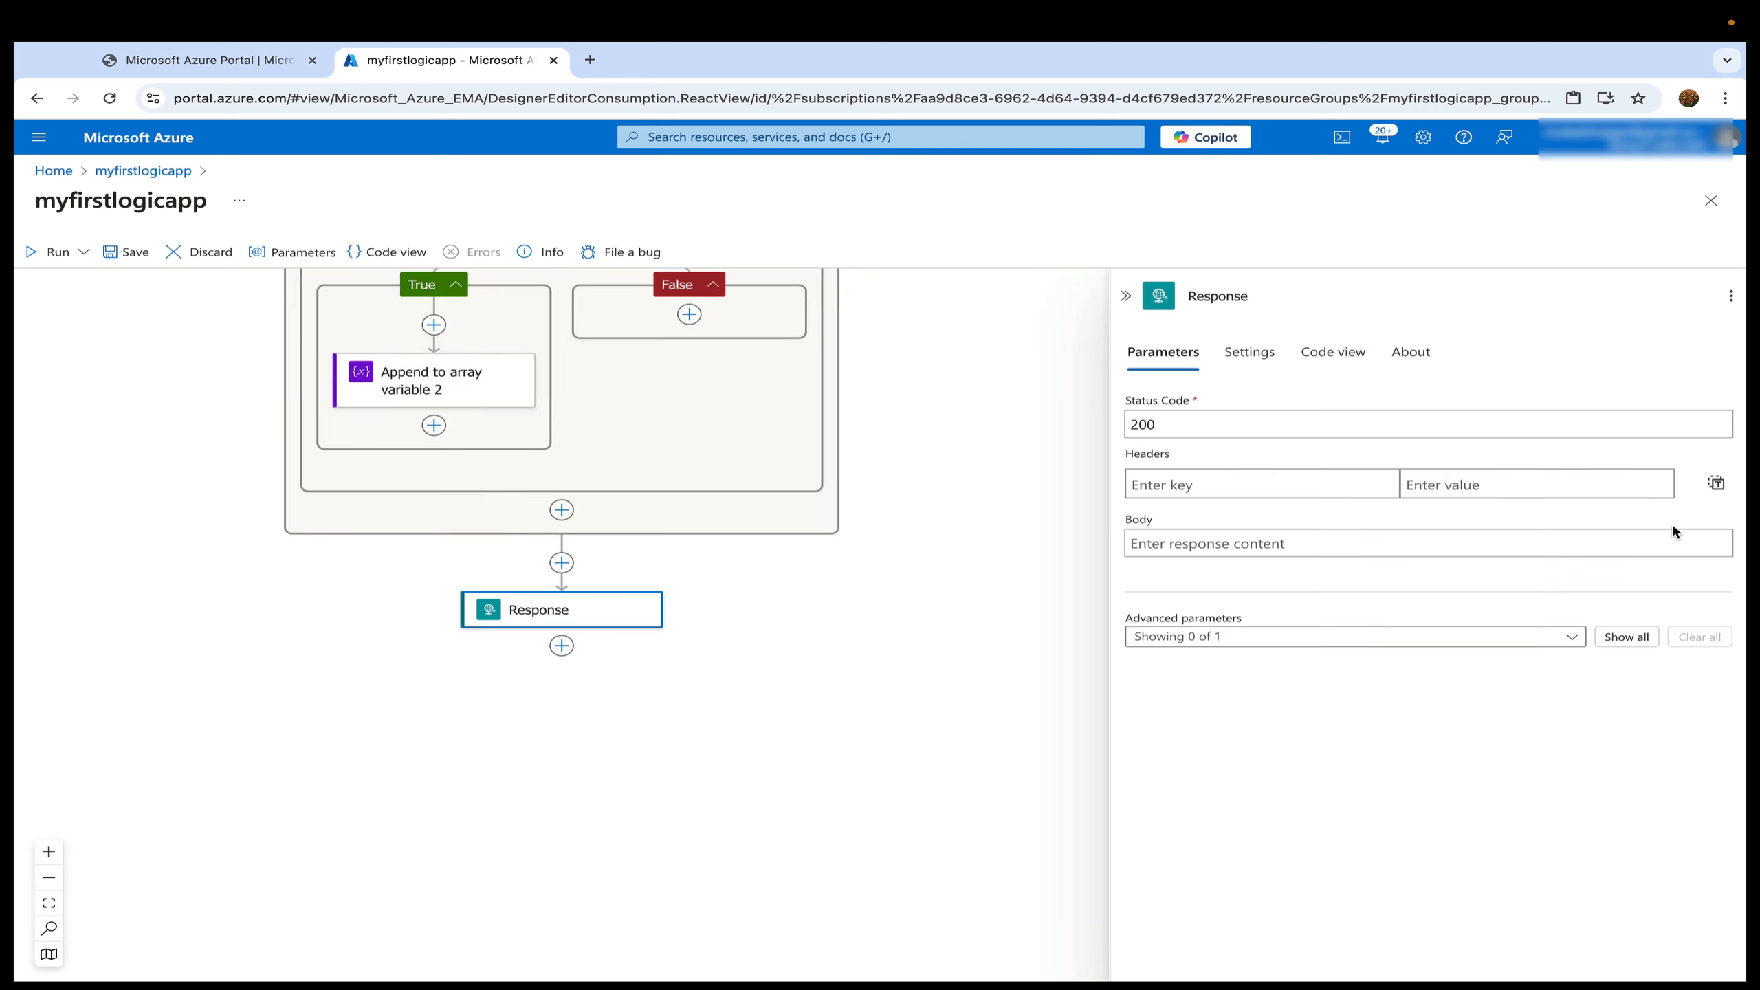
click(1346, 551)
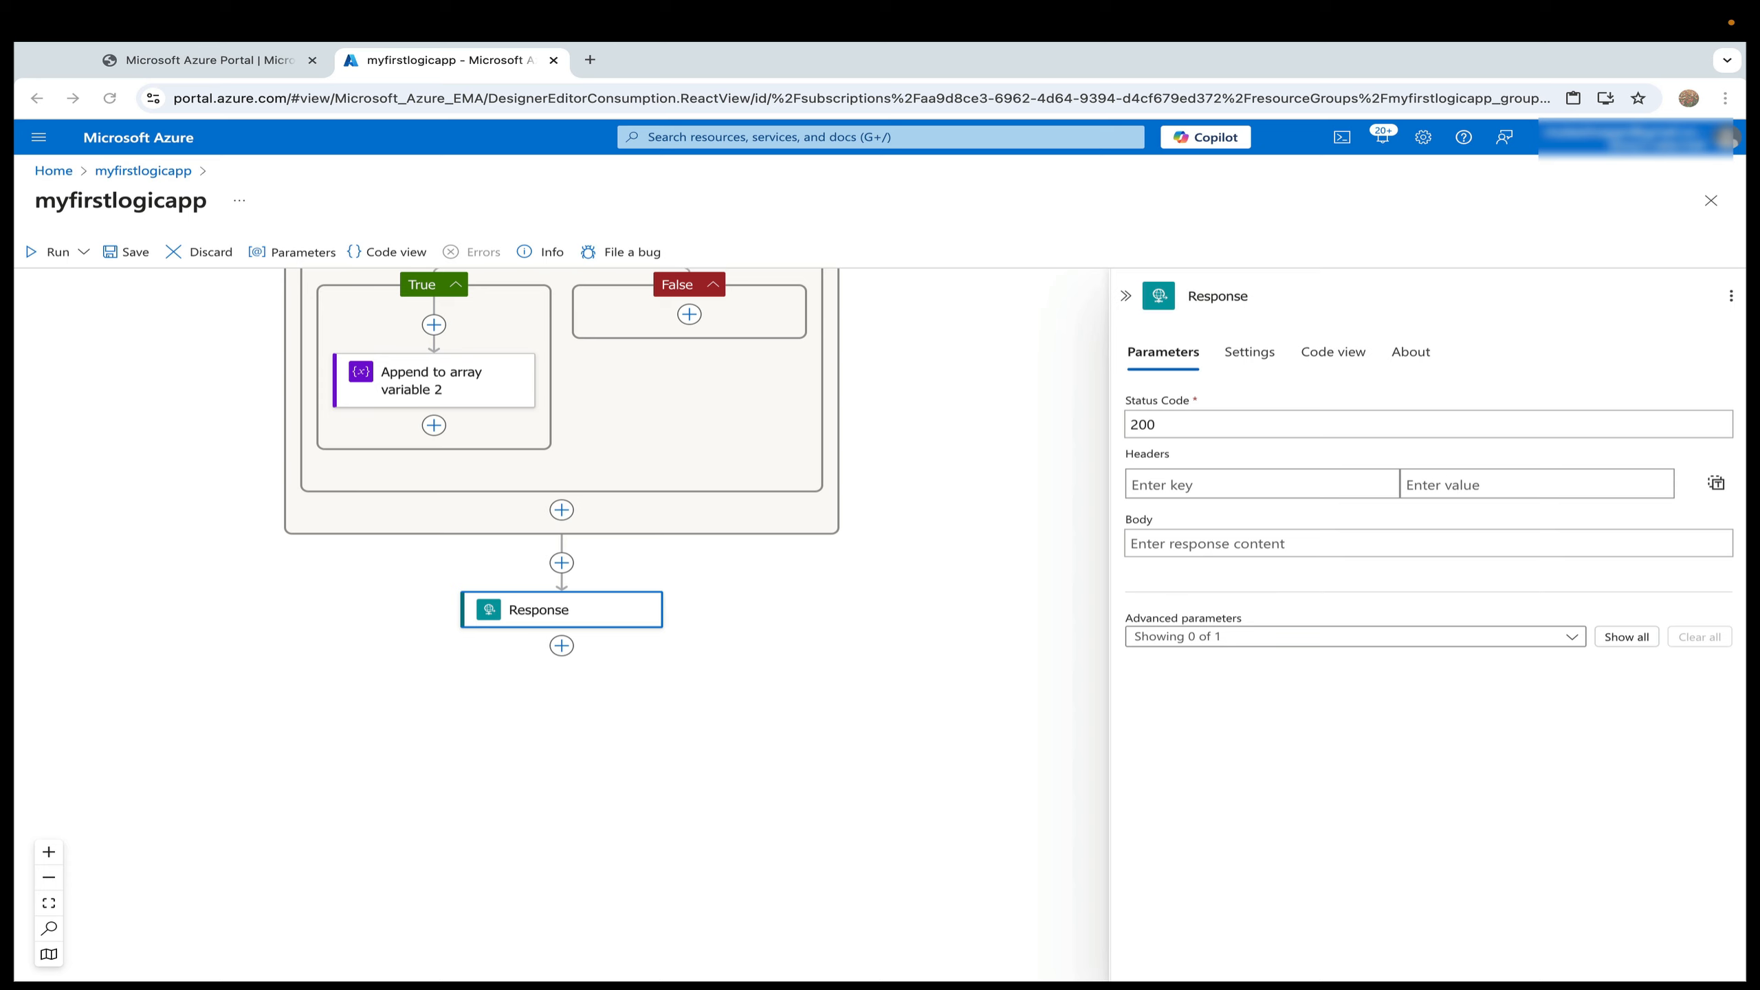
click(1202, 547)
text({ "LowEmployees": "@variables('LowEmployees')", "MediumEmployees": "@variables('MediumEmployees')", "HighEmployees": "@variables('HighEmployees')" })
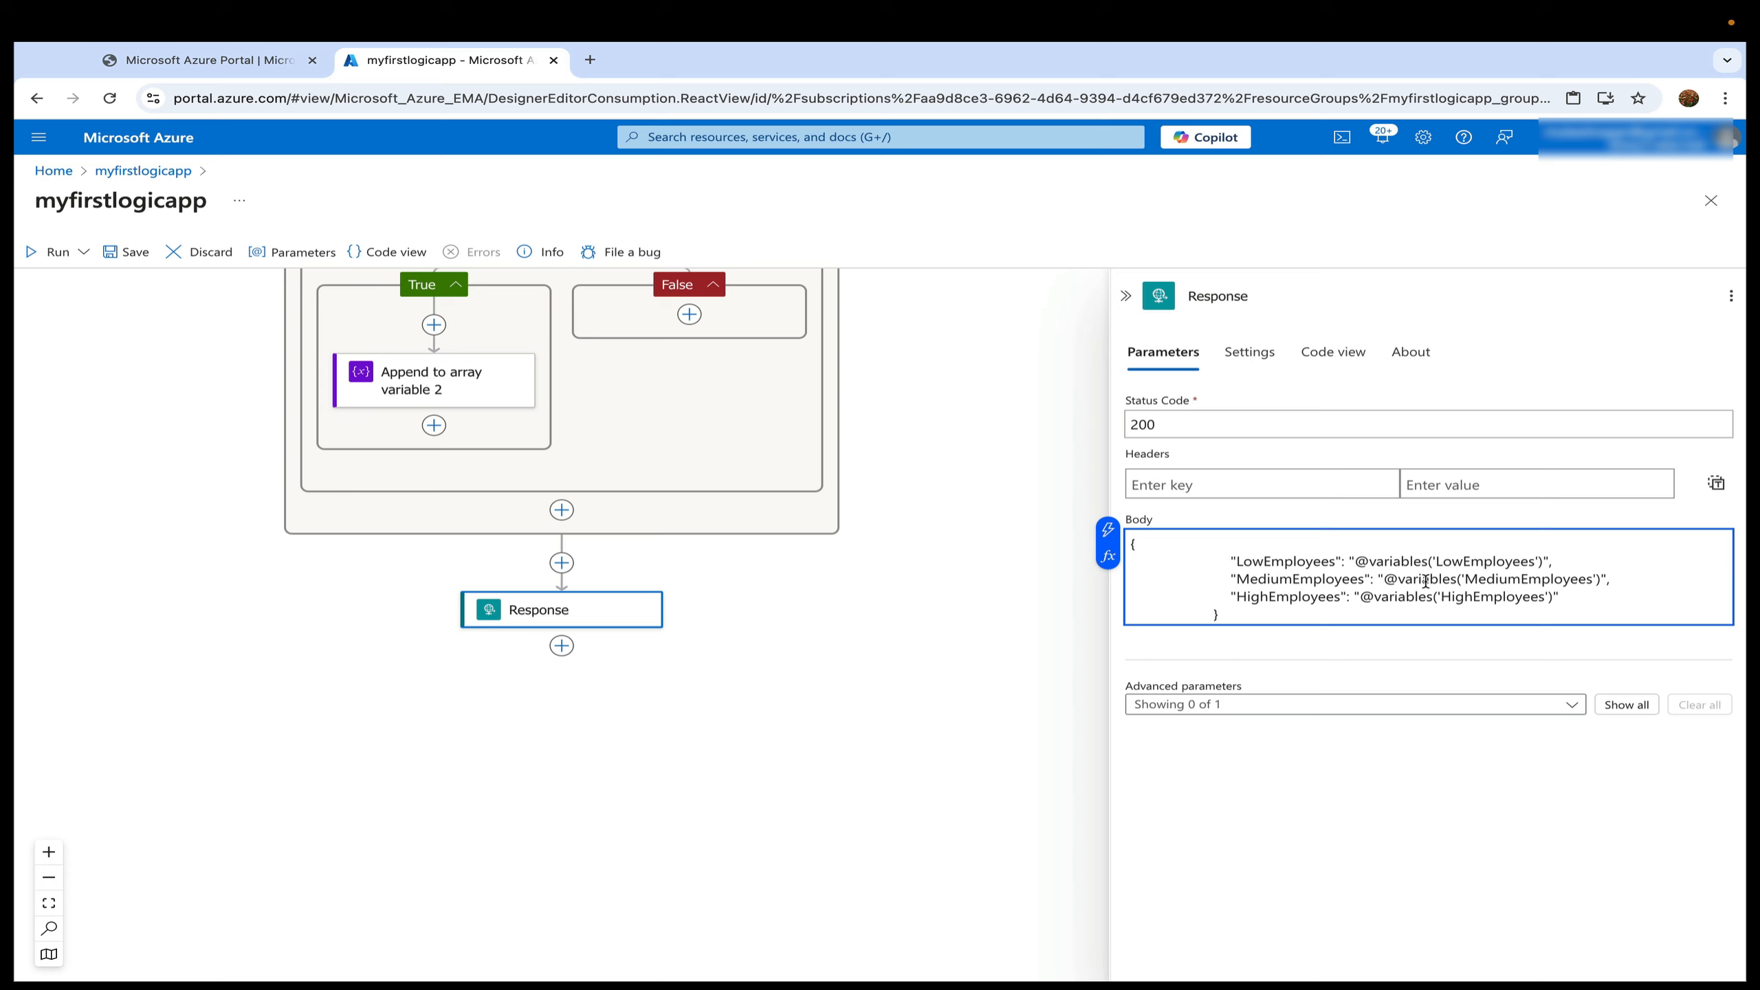
click(134, 254)
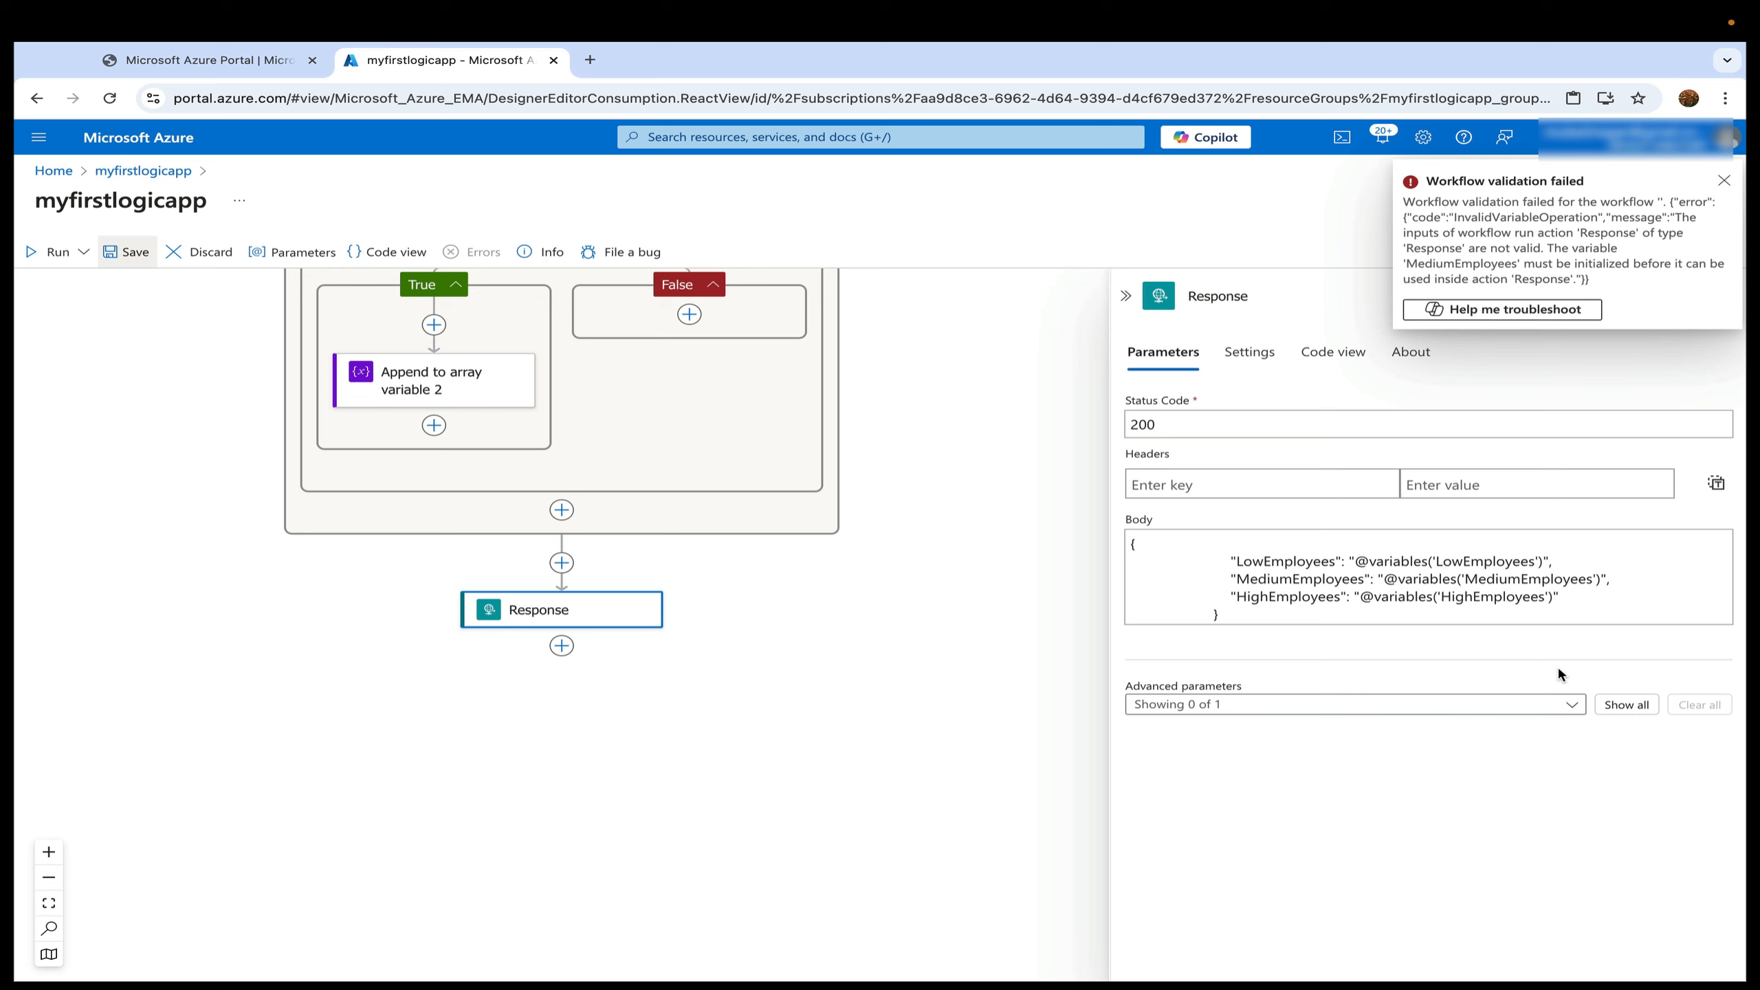
Change the MediumEmployees expression in the Response body to reference the MidEmployees variable, and try to save the workflow.
double_click(1524, 581)
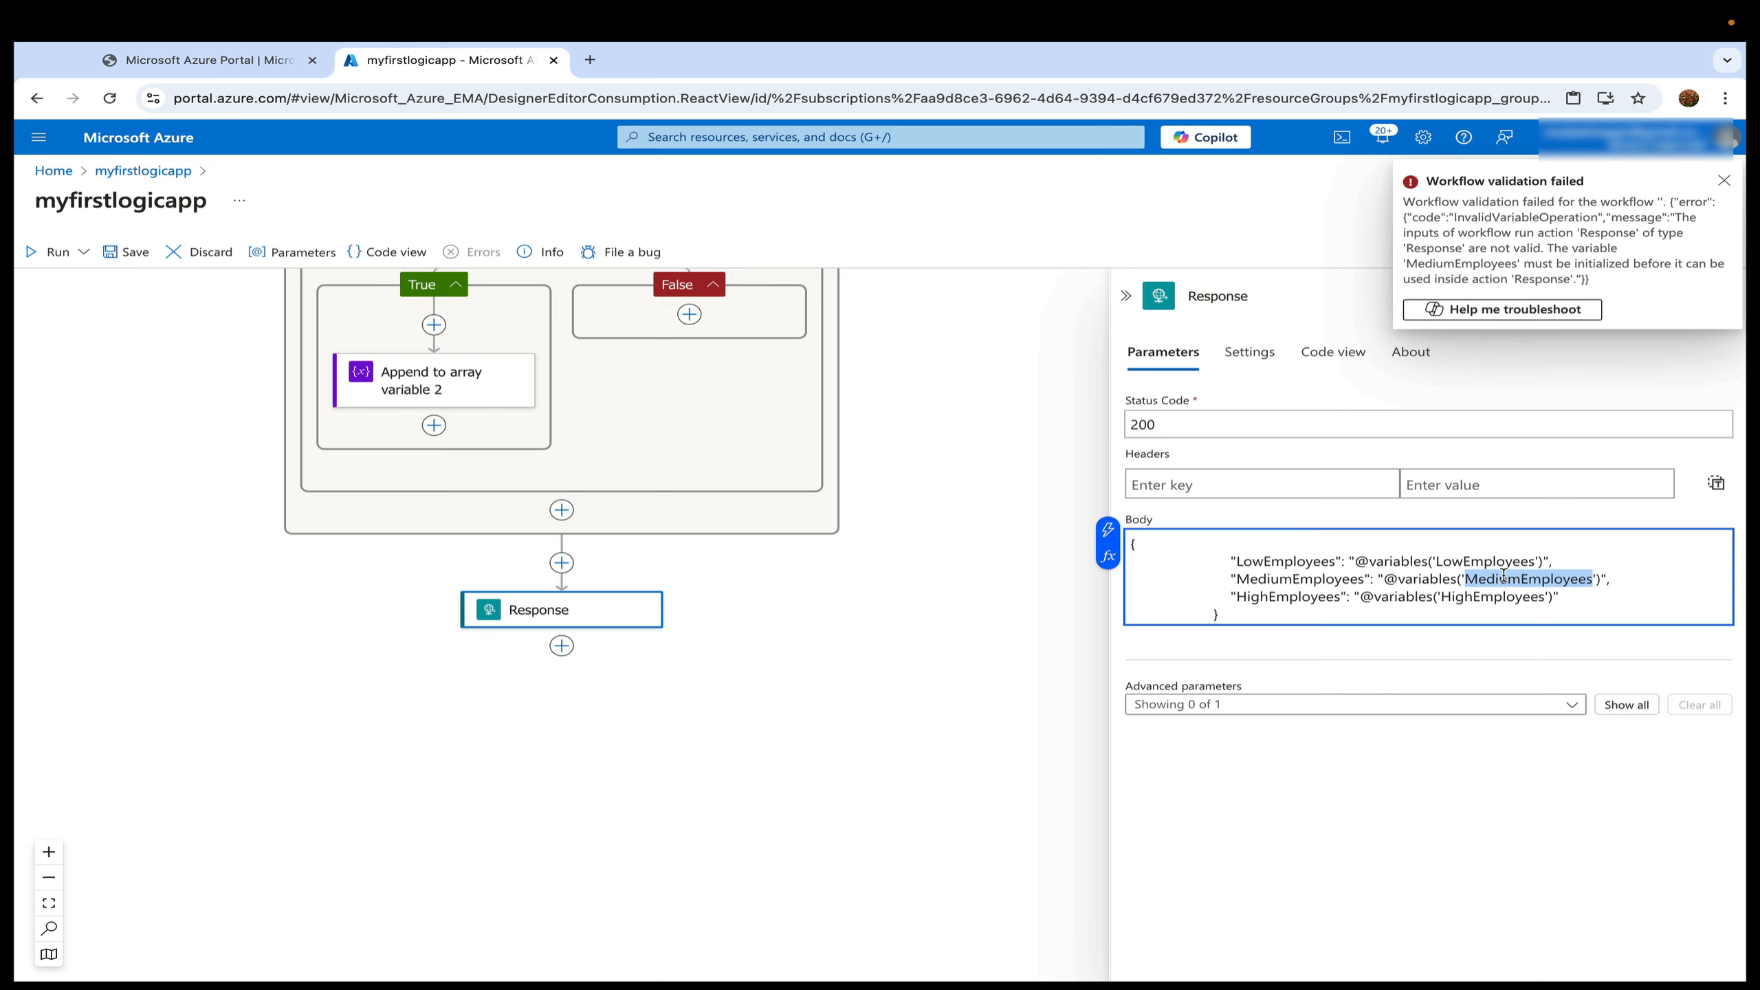
scroll(977, 488, up, 15)
scroll(977, 489, up, 3)
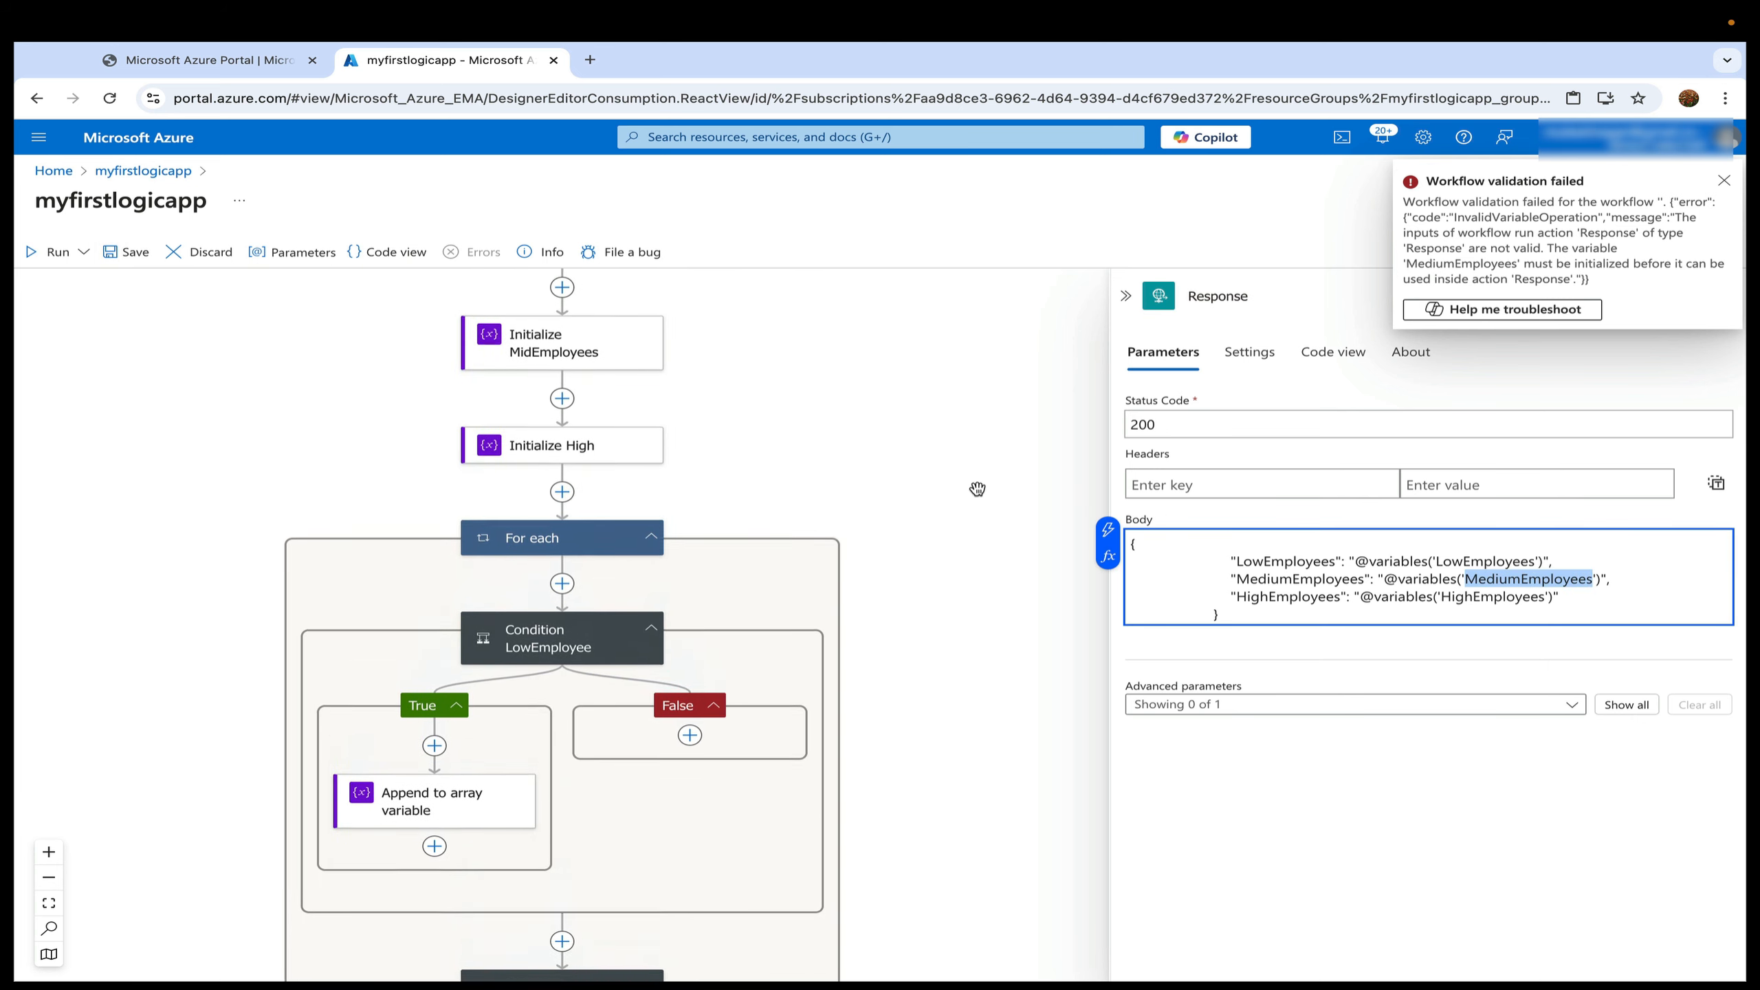
click(603, 478)
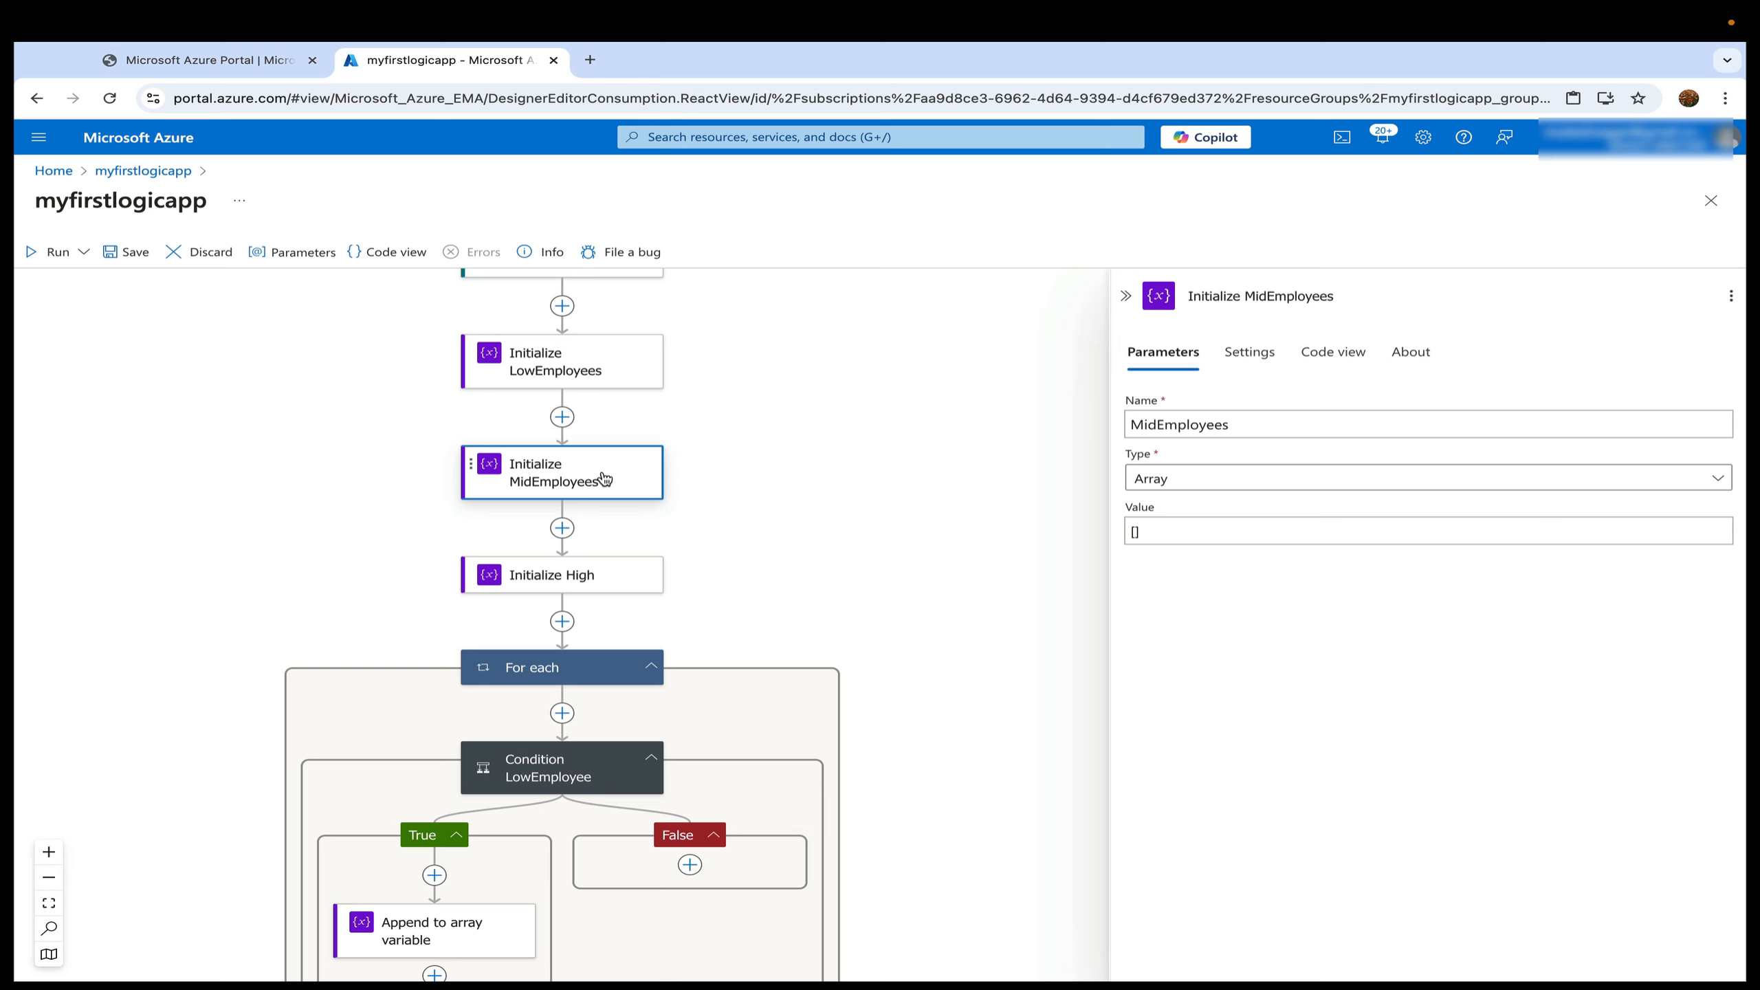
double_click(1205, 424)
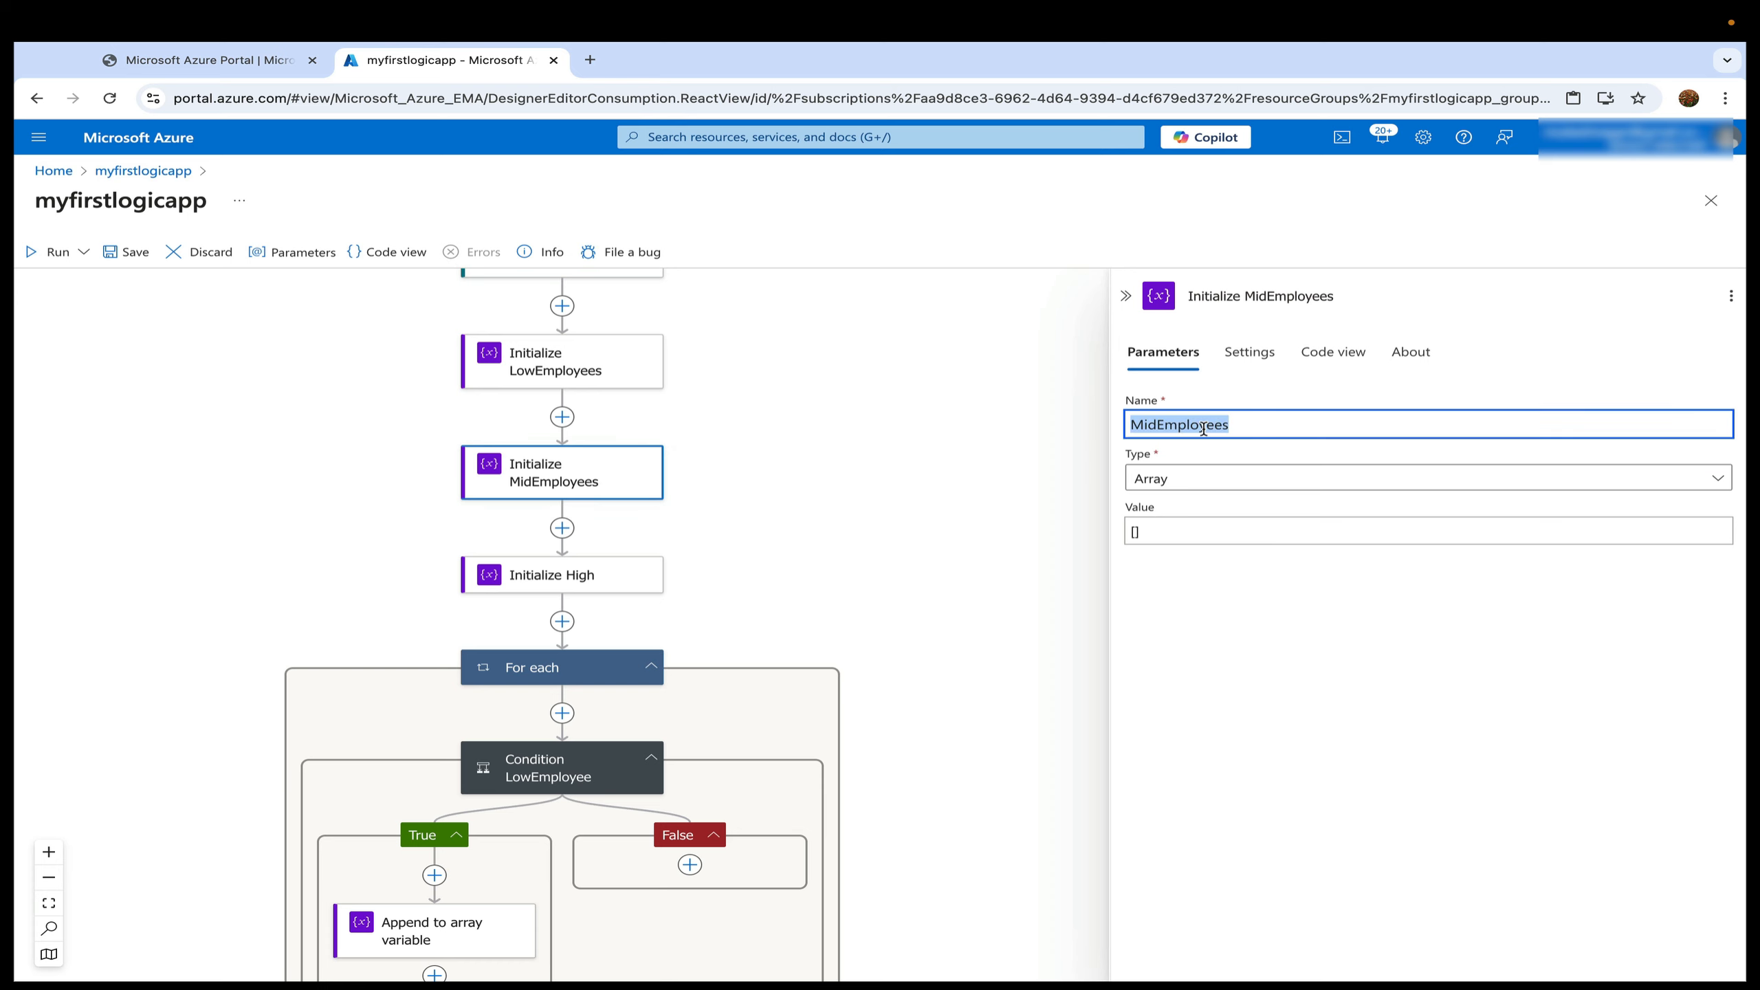
scroll(814, 622, down, 15)
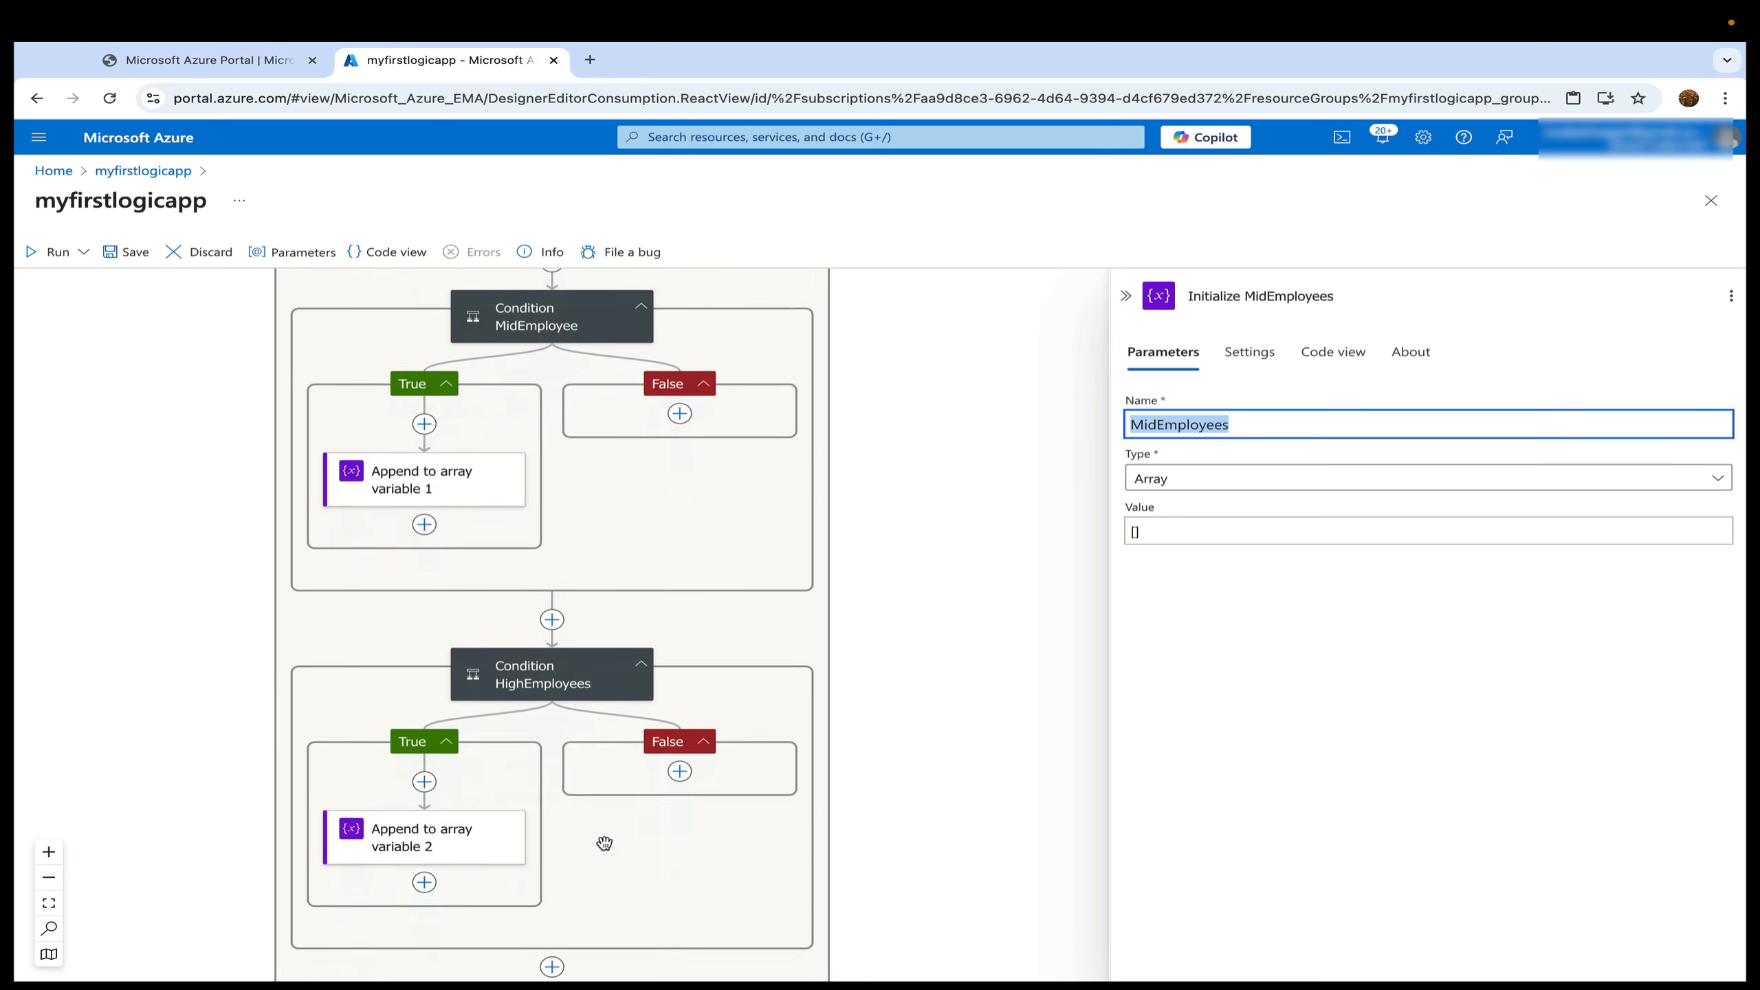
click(554, 825)
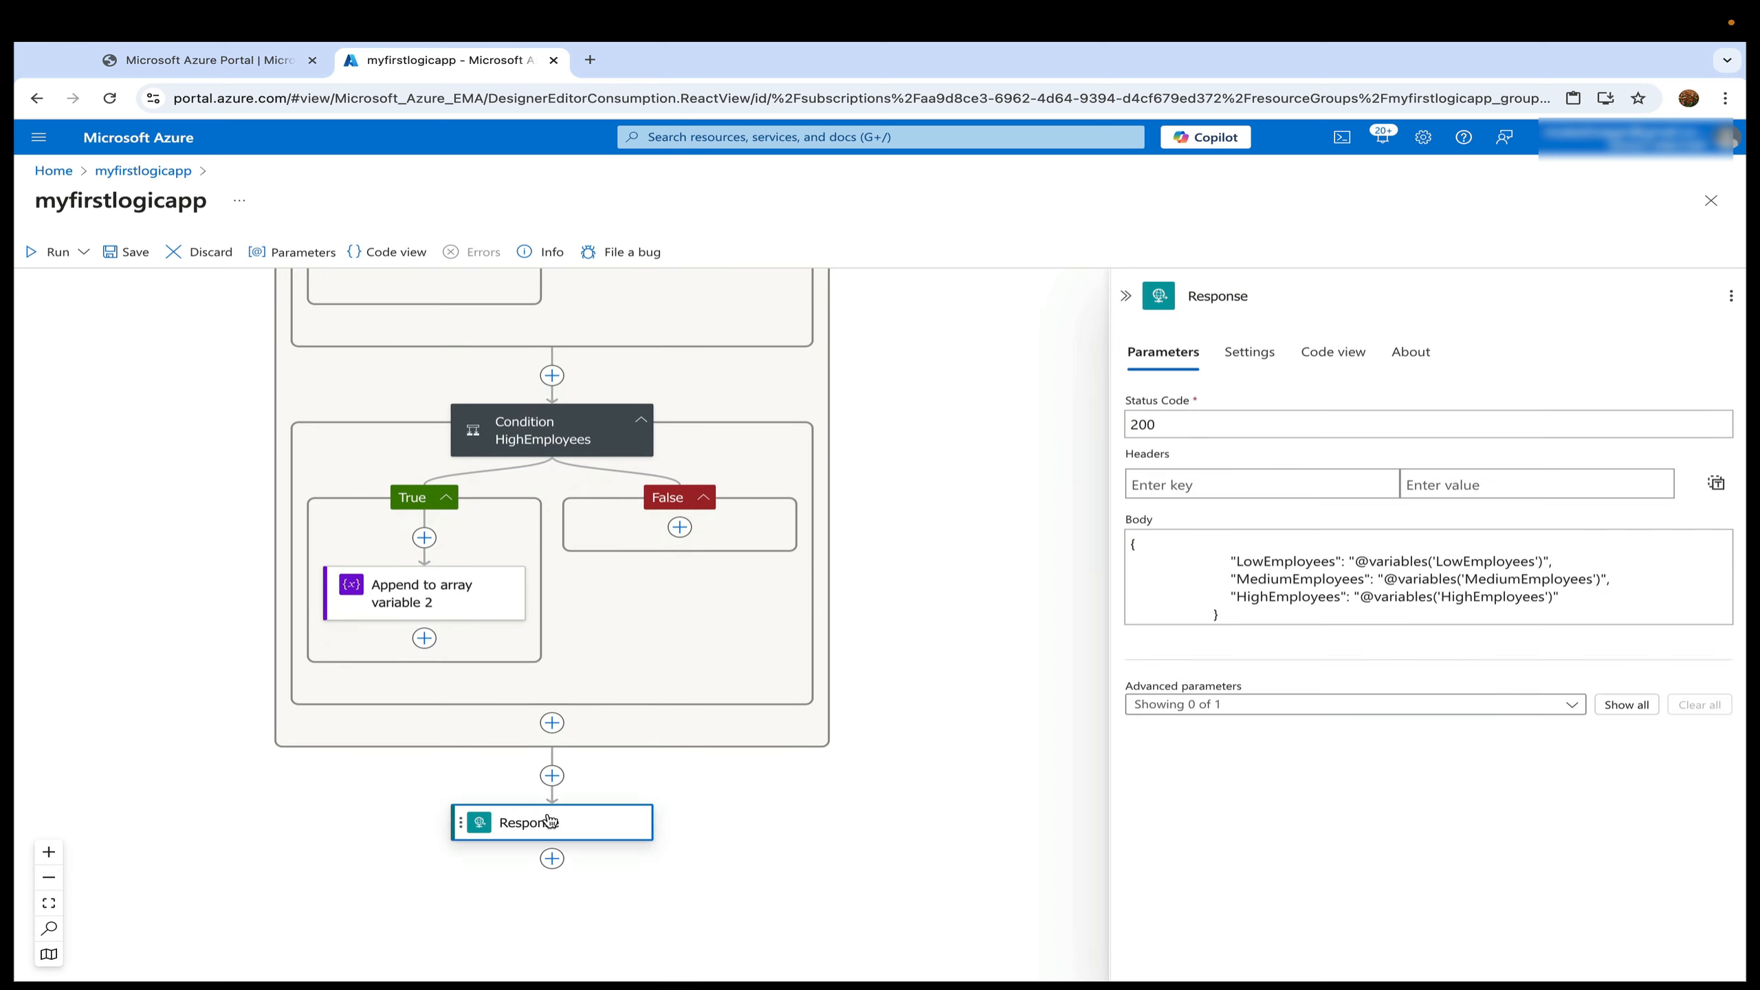
double_click(1533, 577)
text(MidEmployees)
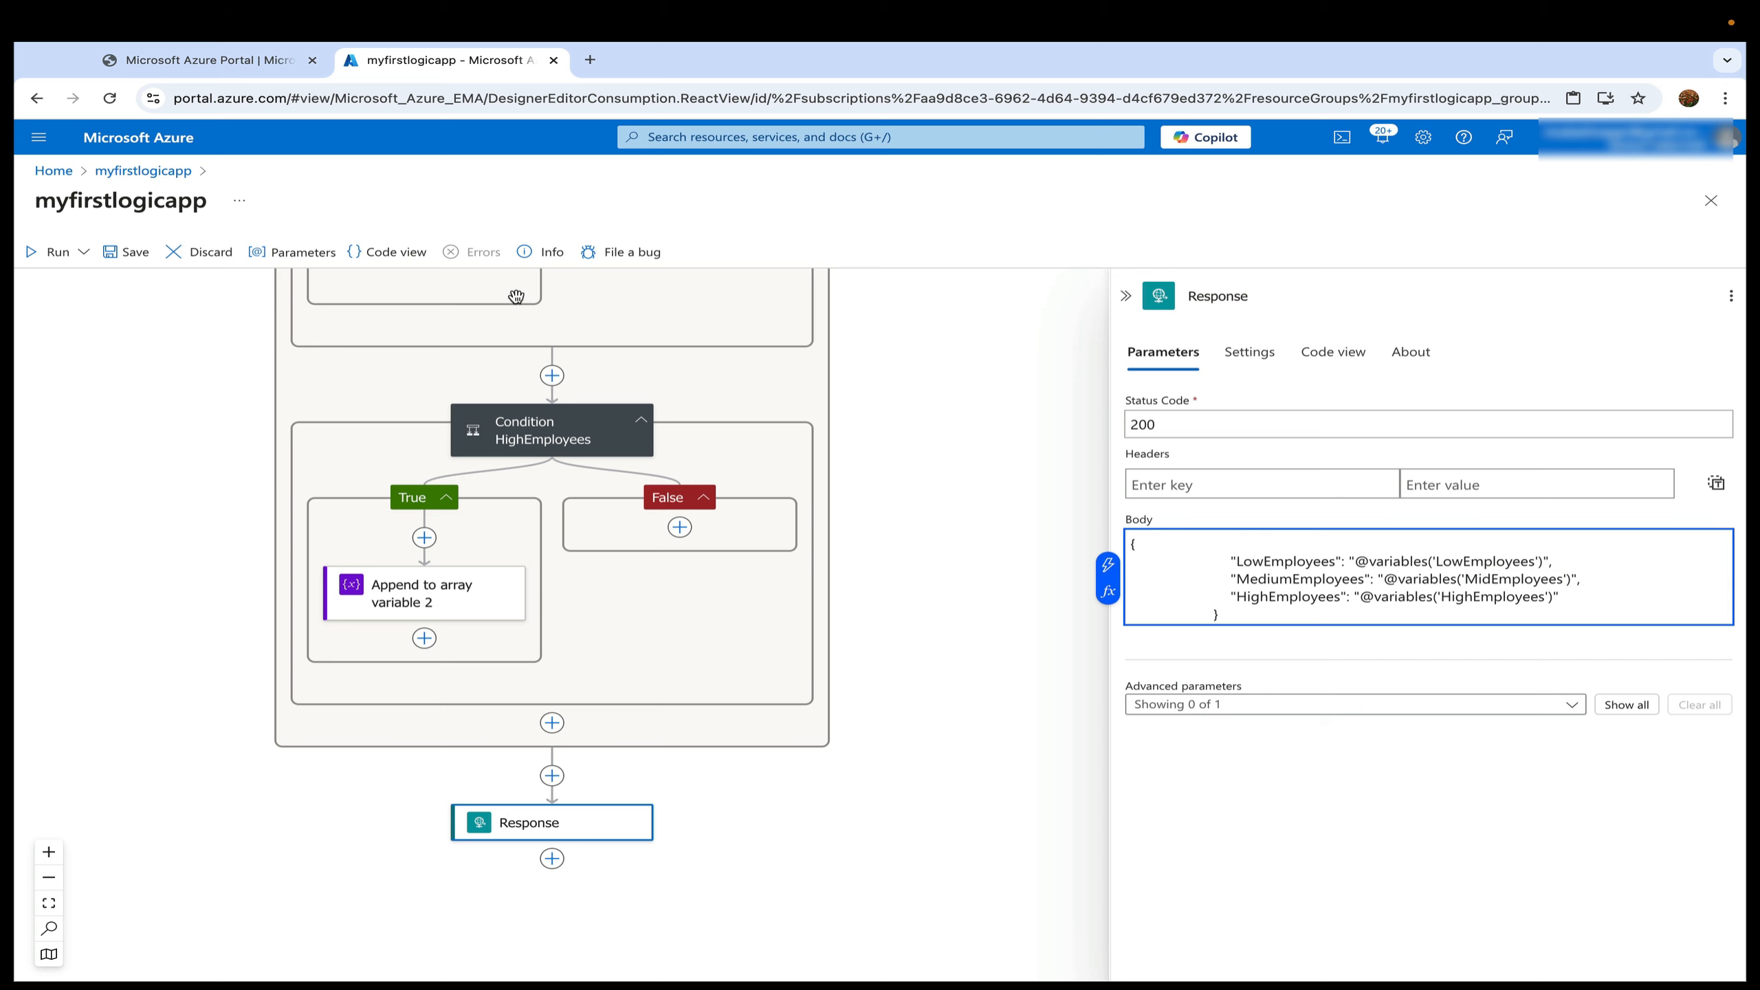
click(130, 255)
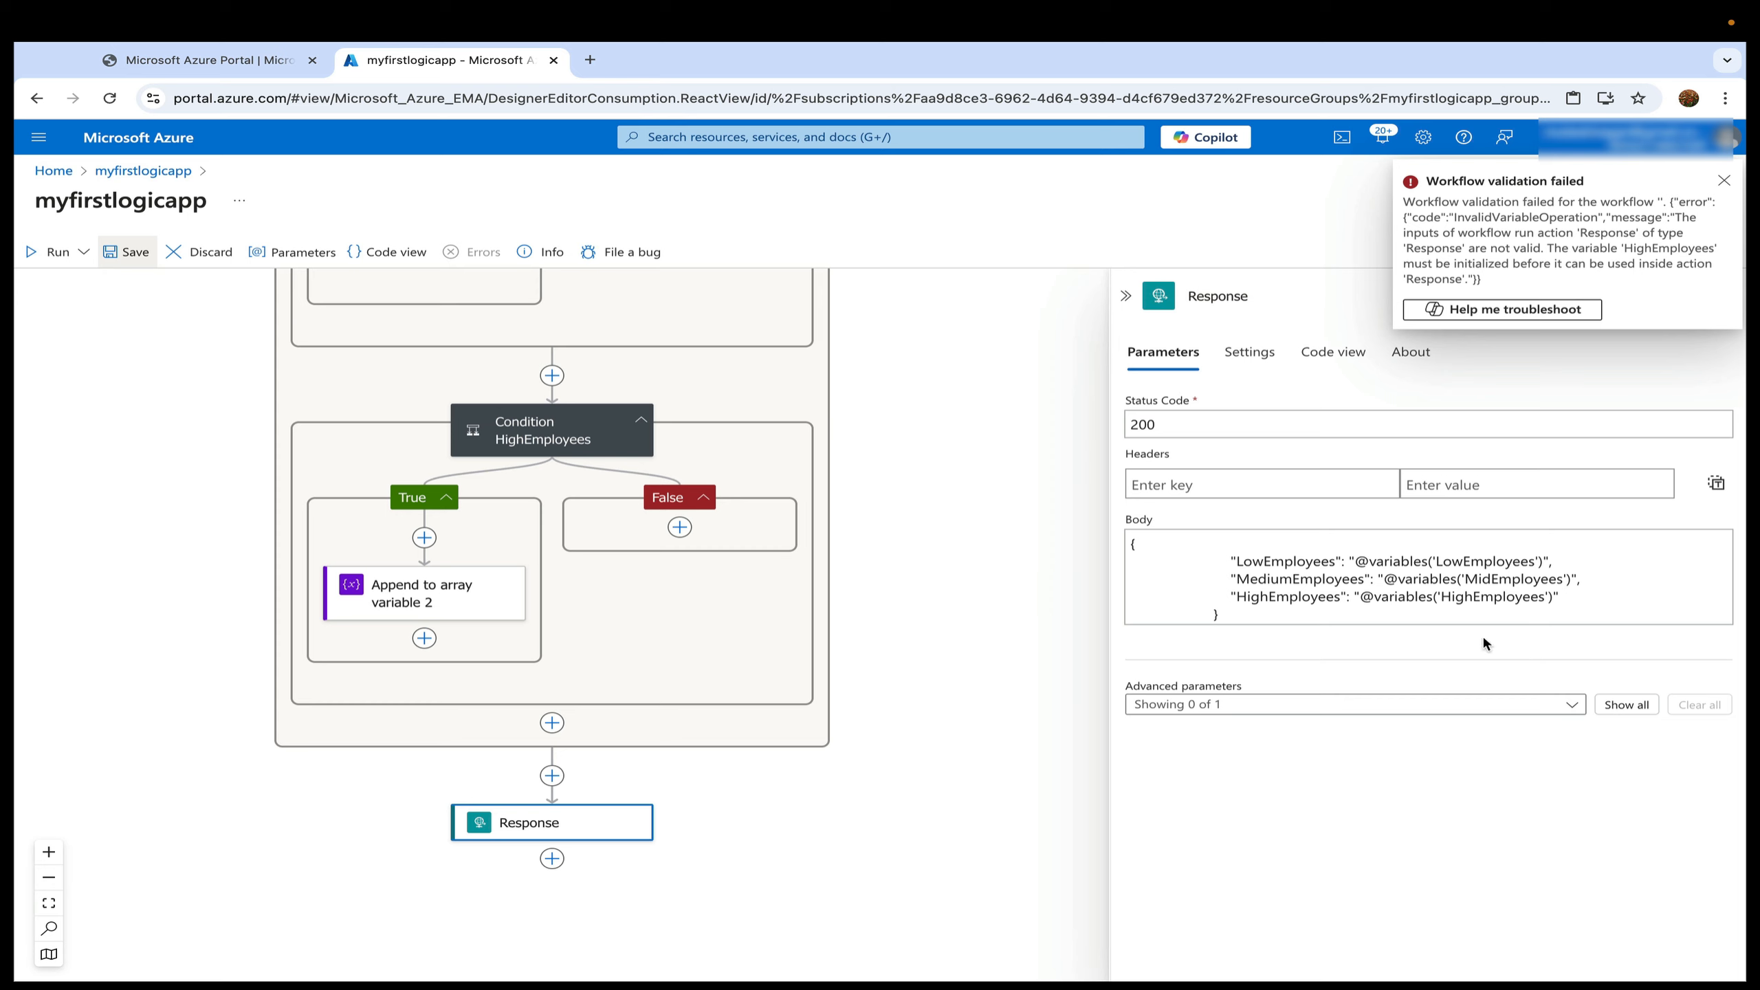
scroll(1069, 570, up, 1)
scroll(1069, 570, up, 15)
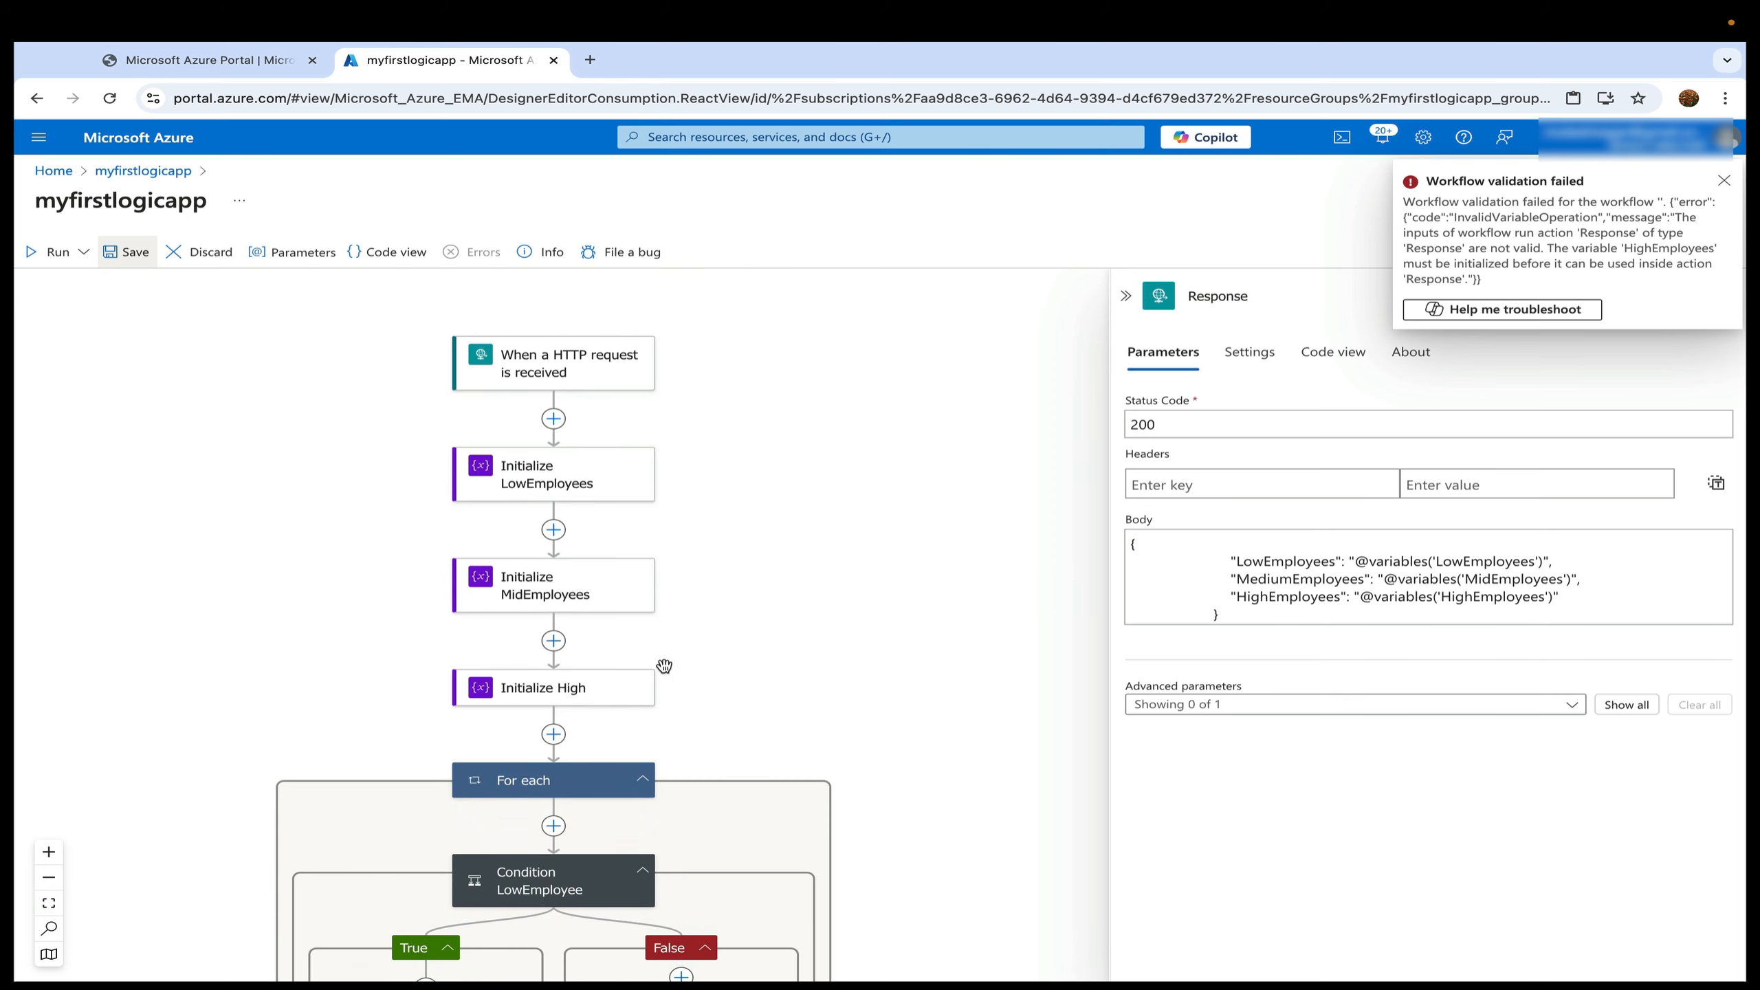
click(613, 689)
double_click(1217, 421)
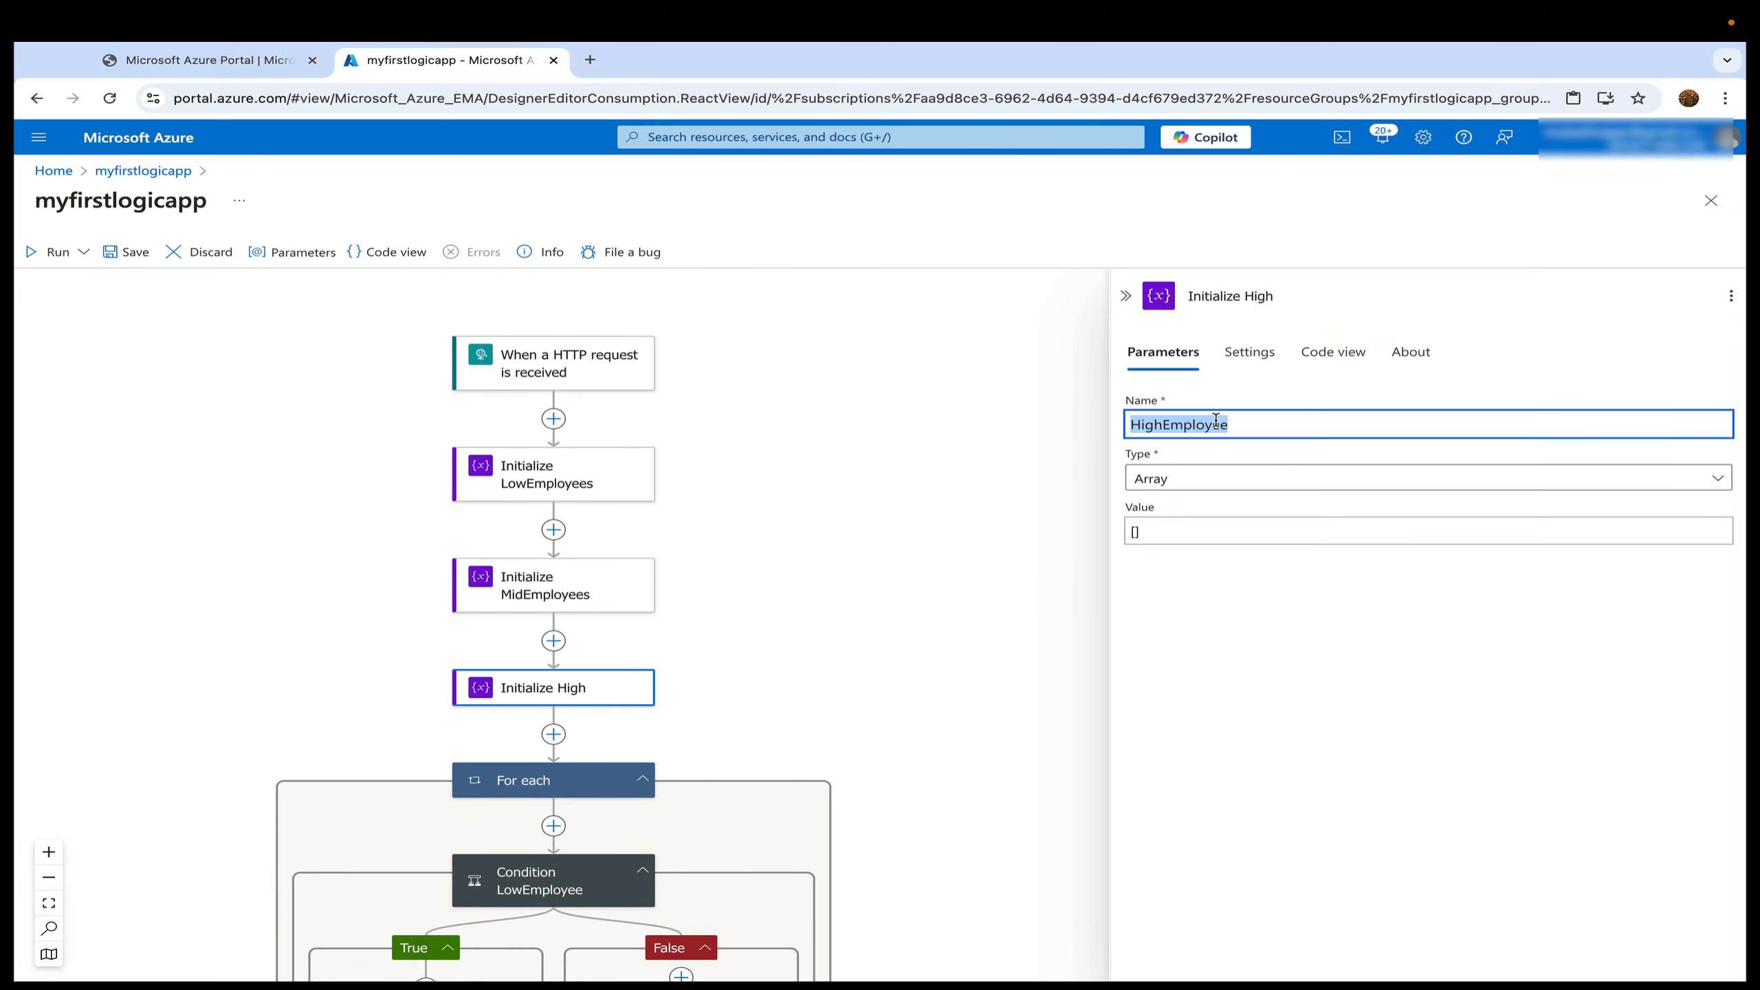
scroll(822, 620, down, 10)
scroll(822, 619, down, 10)
click(541, 768)
click(125, 252)
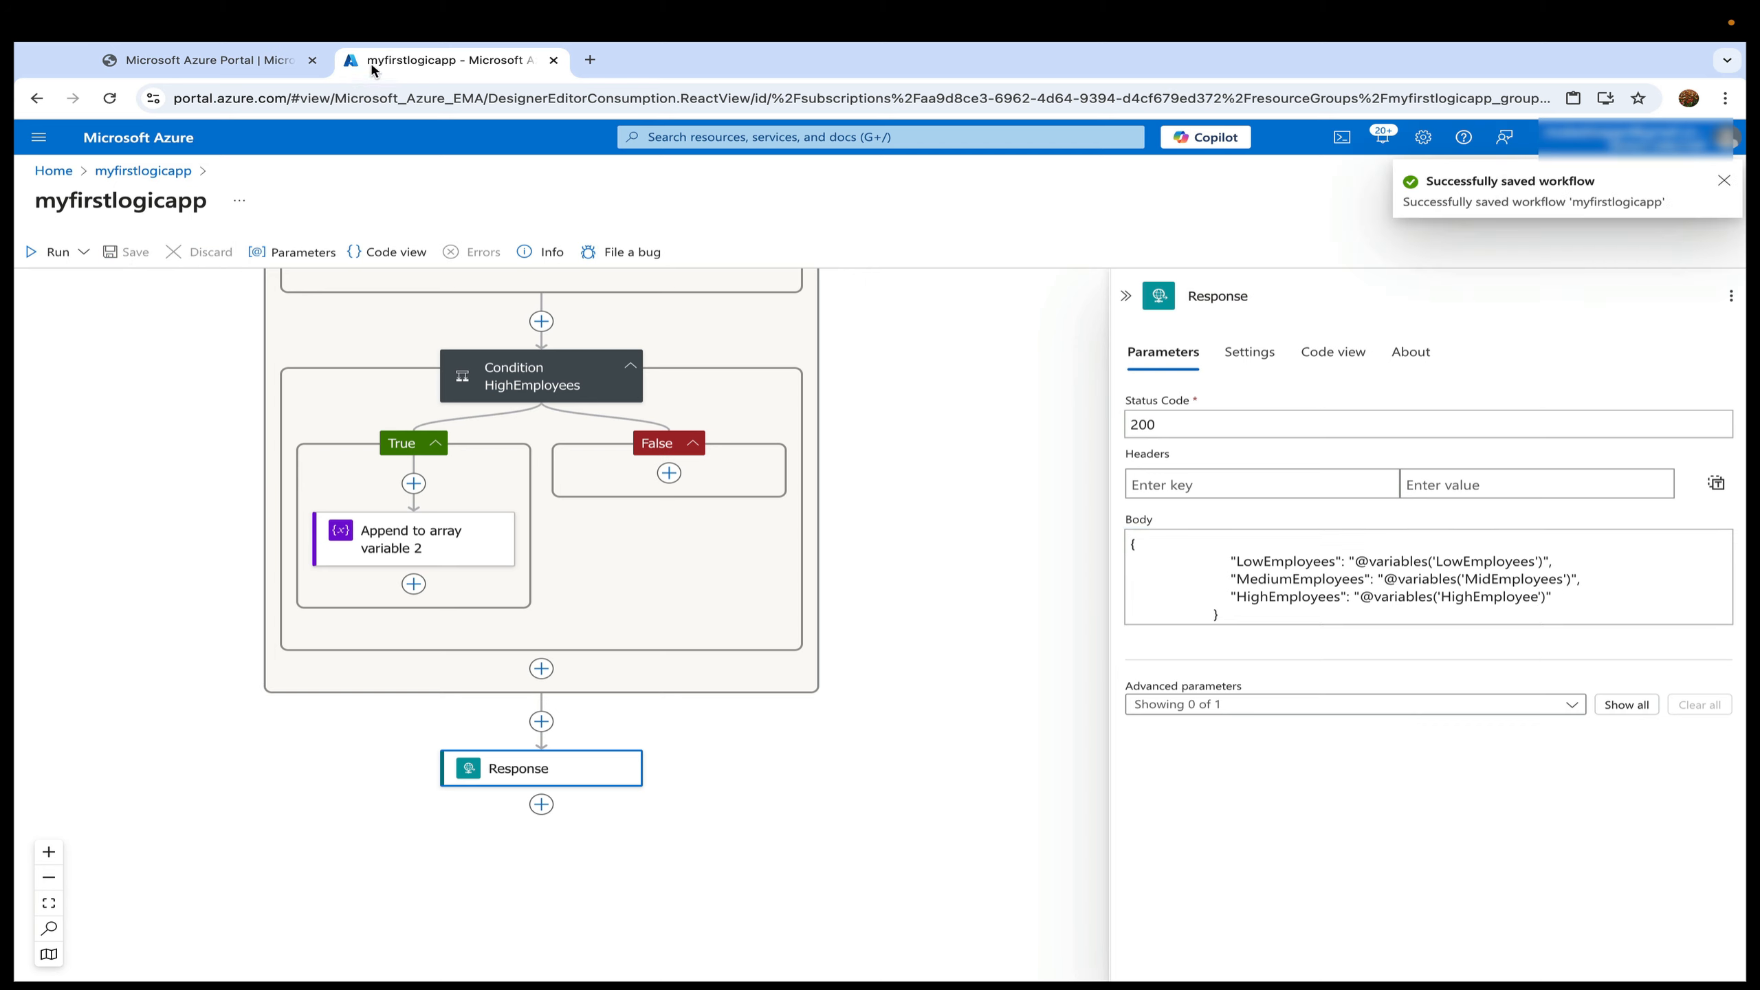
Run the workflow with the copied employee JSON as payload body in a duplicate browser tab, and examine the returned response body.
right_click(397, 63)
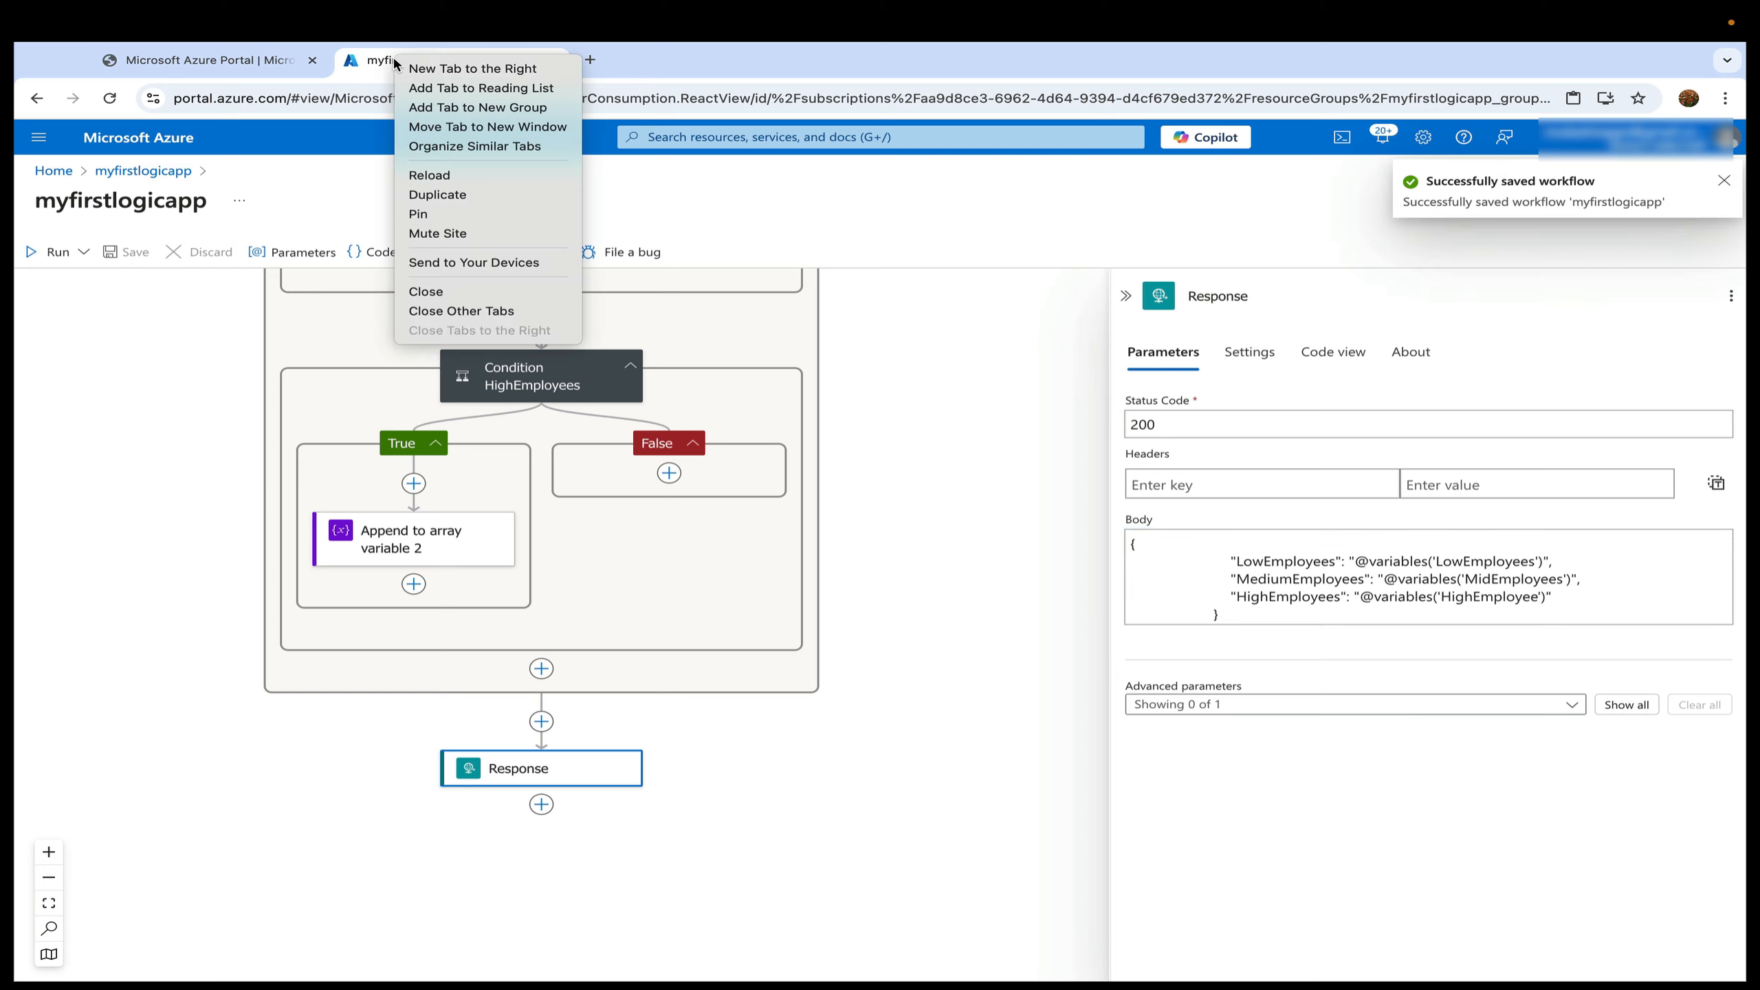
click(477, 195)
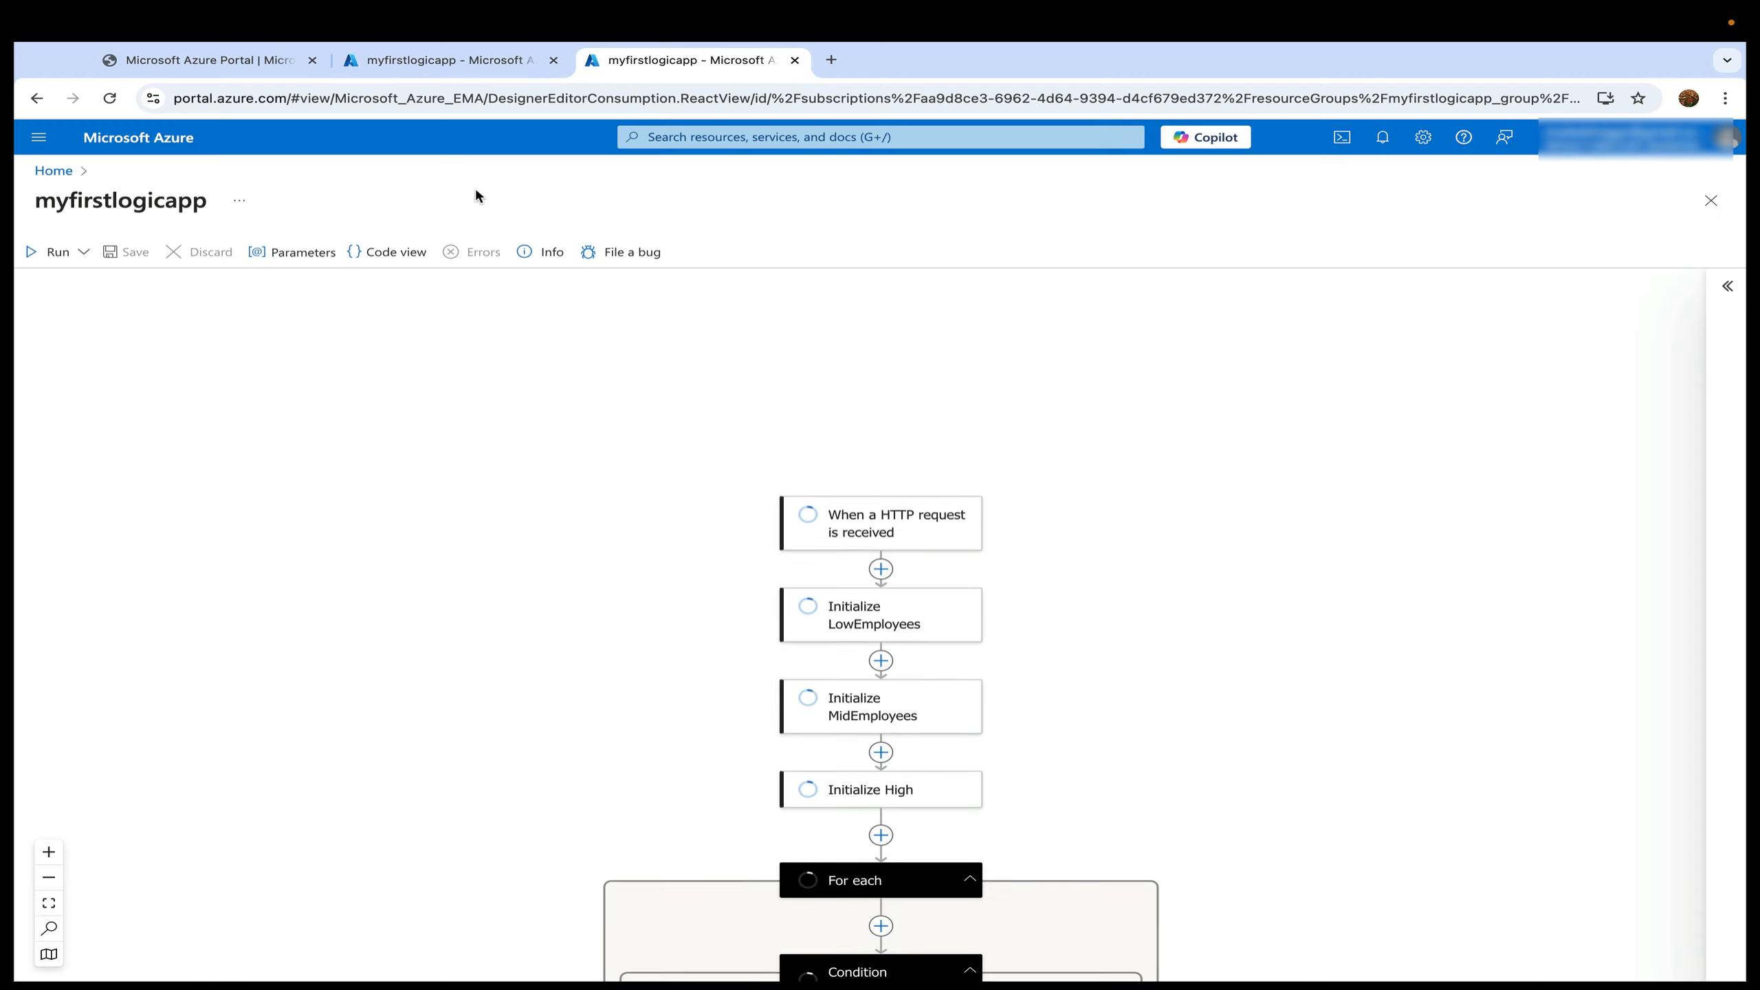
click(83, 252)
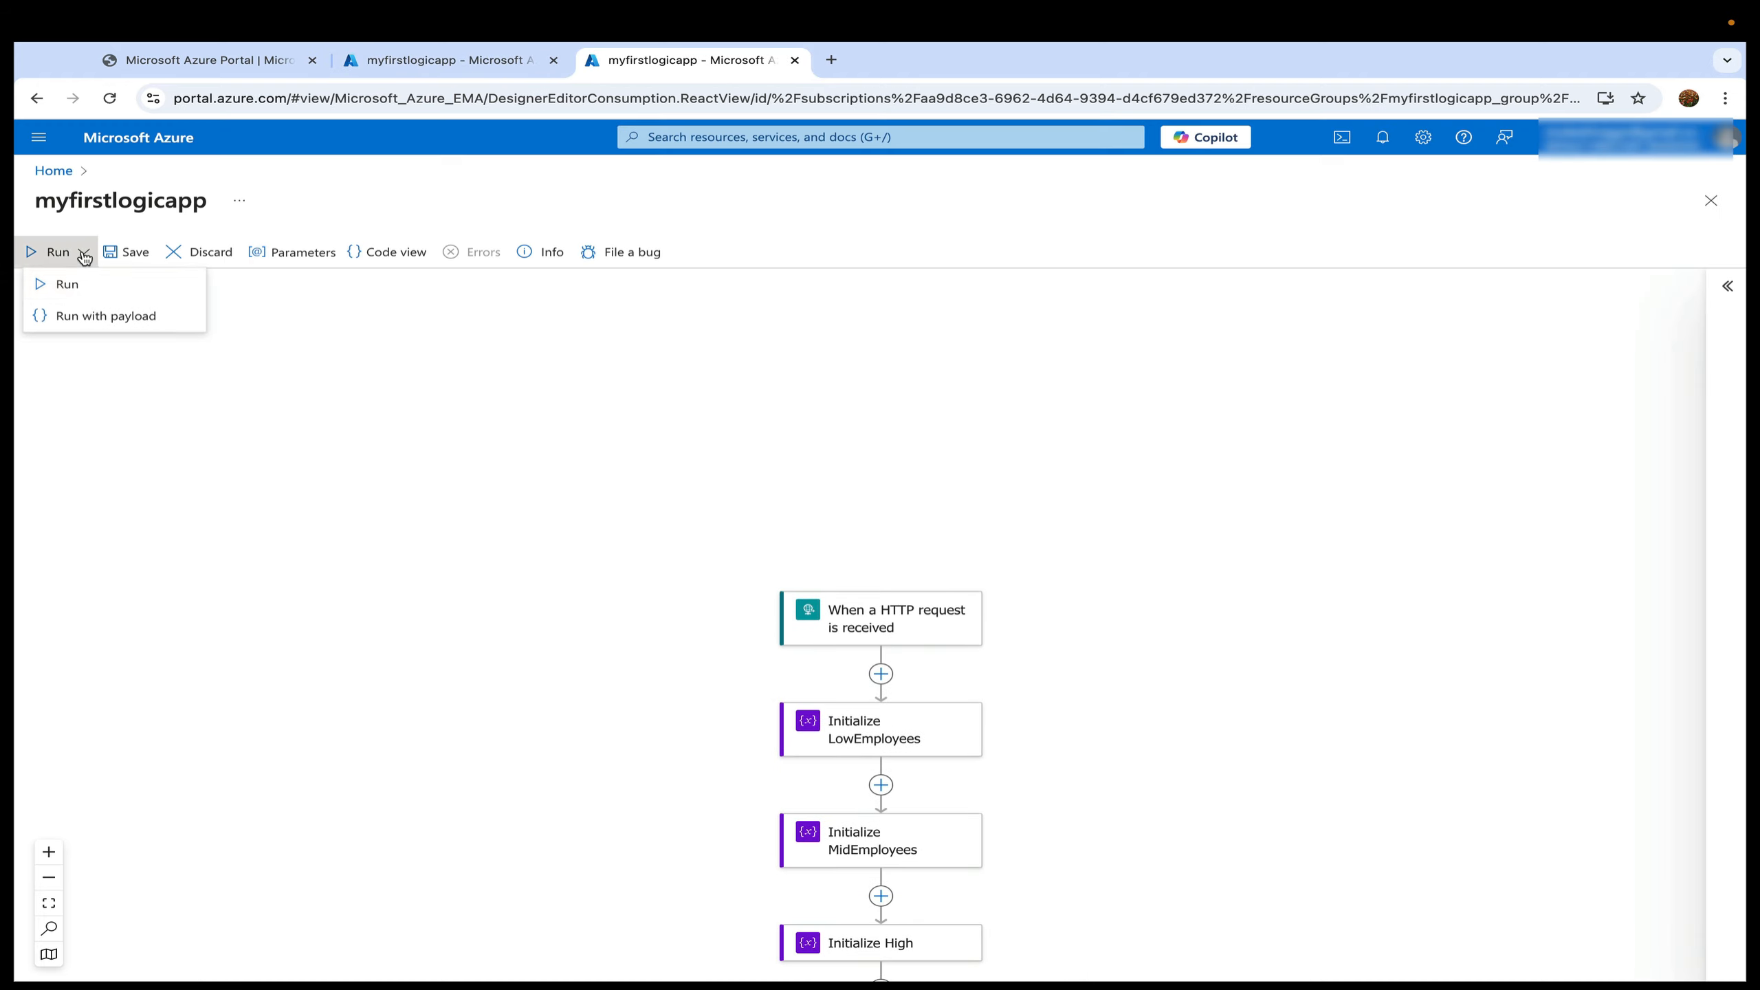
click(94, 317)
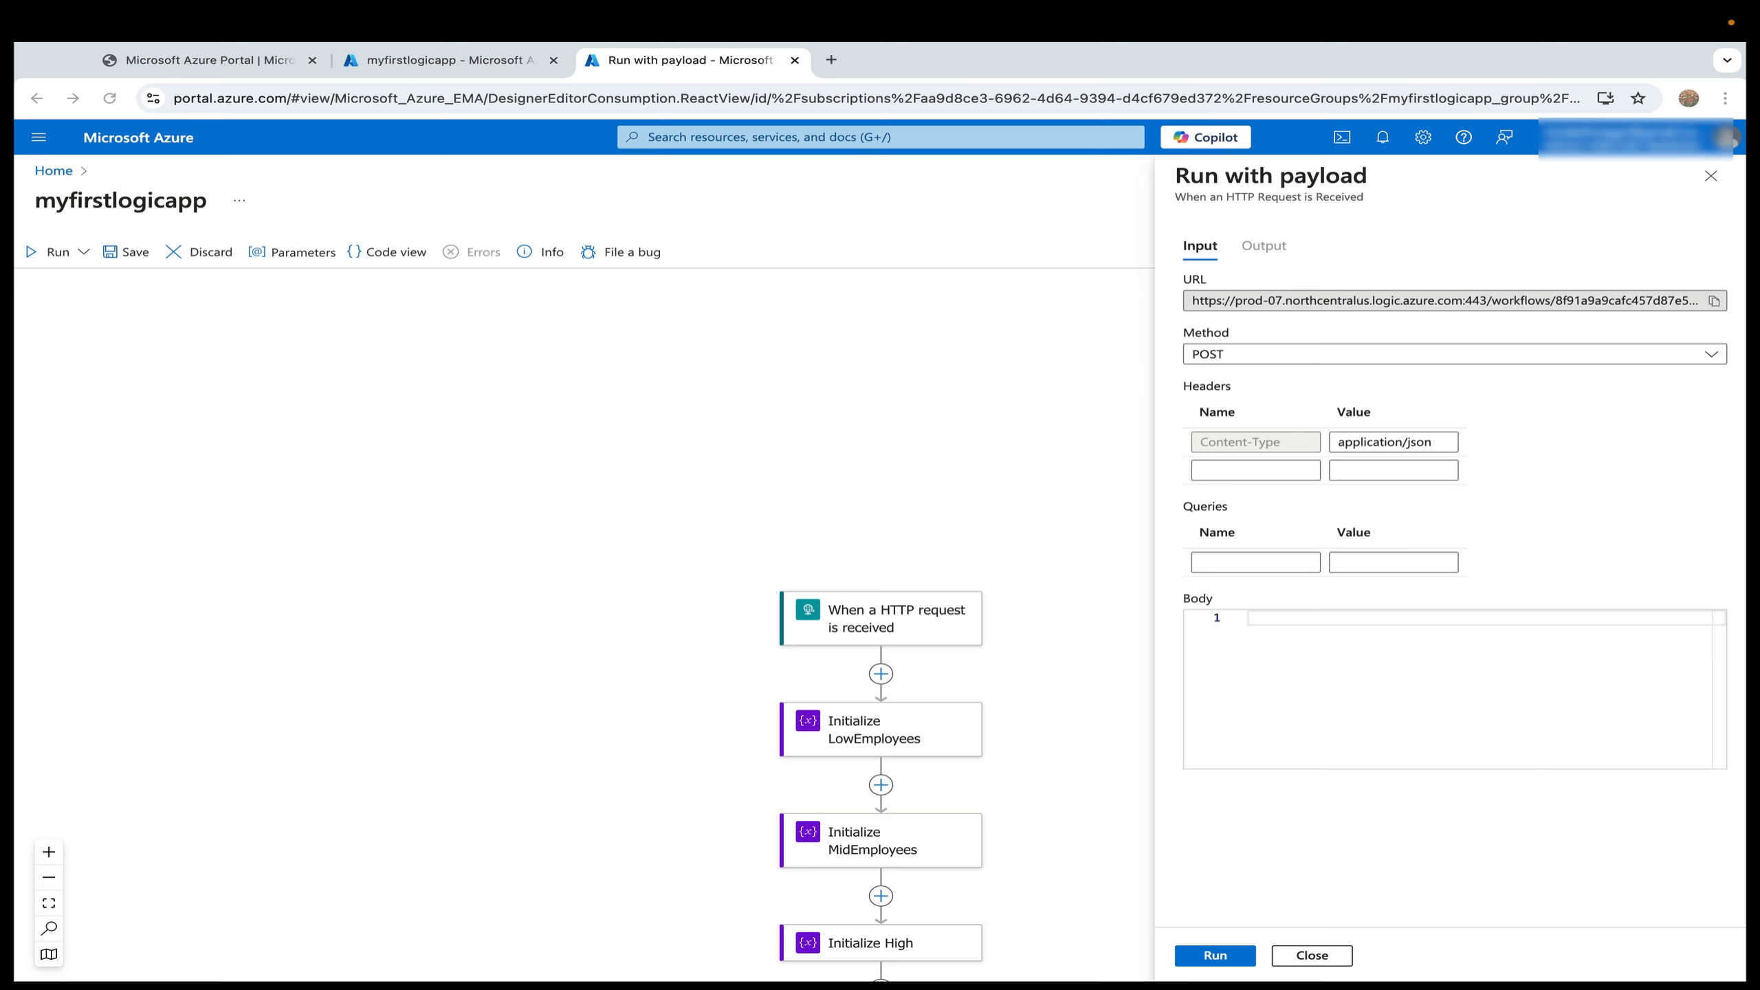
click(1301, 638)
key(ctrl+v)
click(1215, 956)
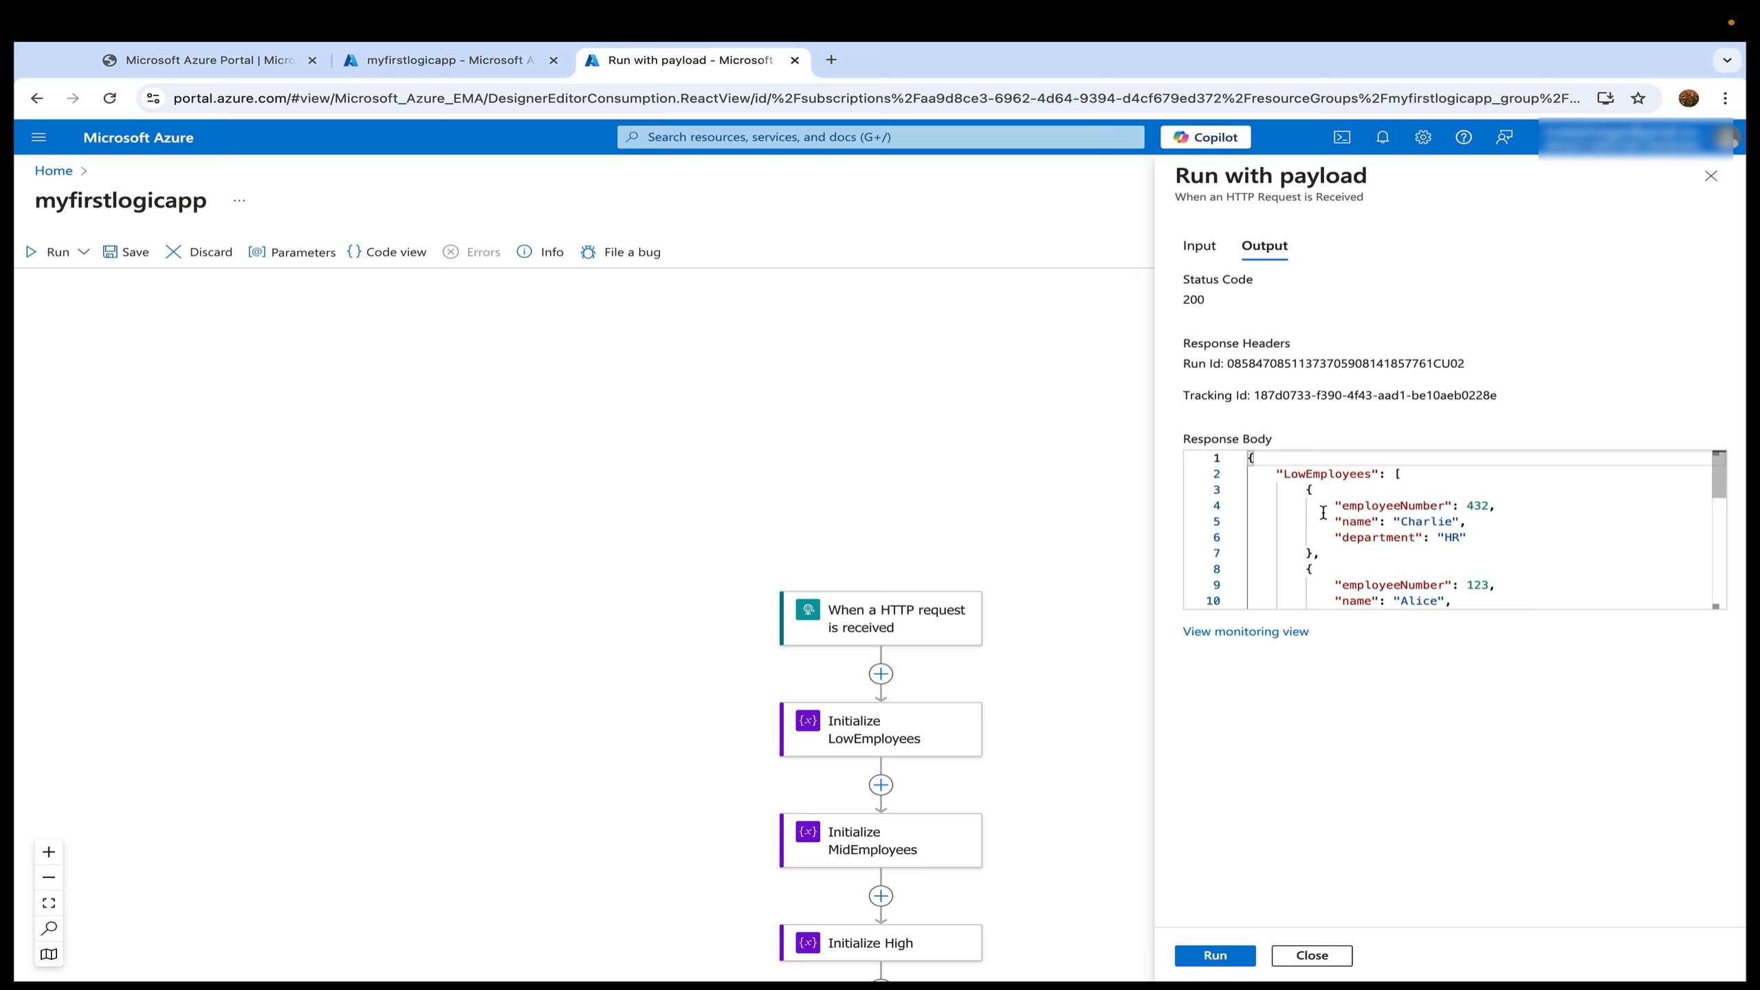
scroll(1323, 512, down, 3)
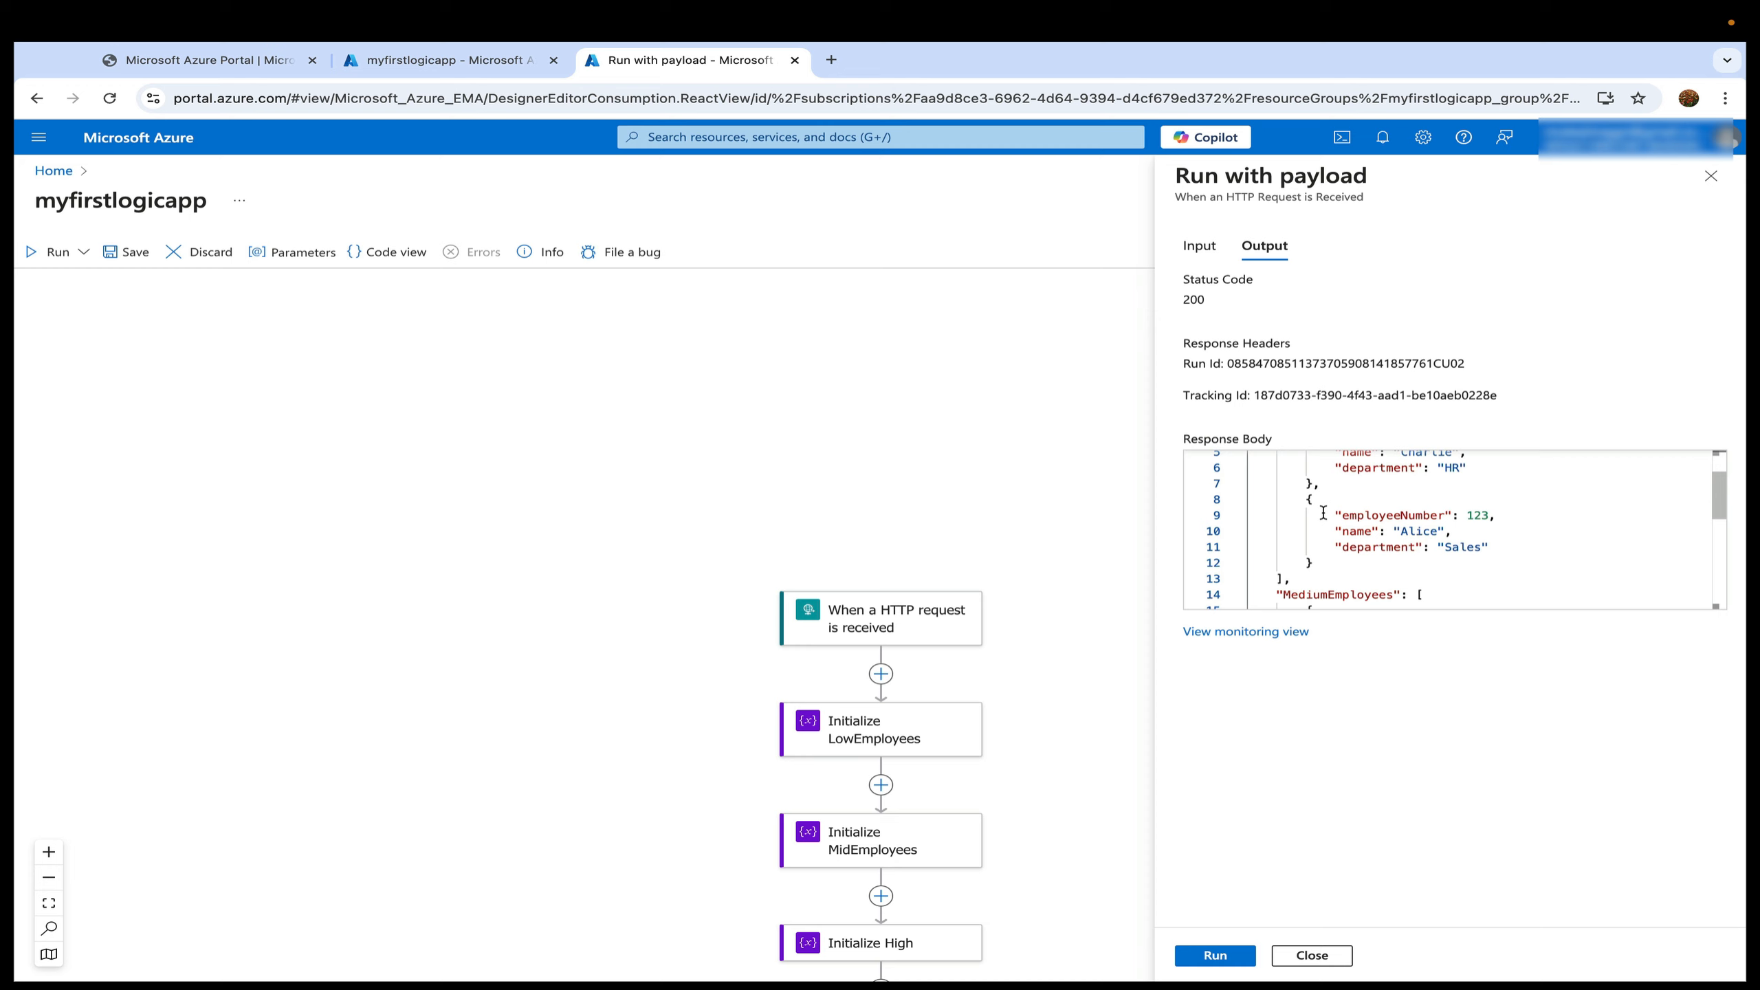
scroll(1323, 512, down, 3)
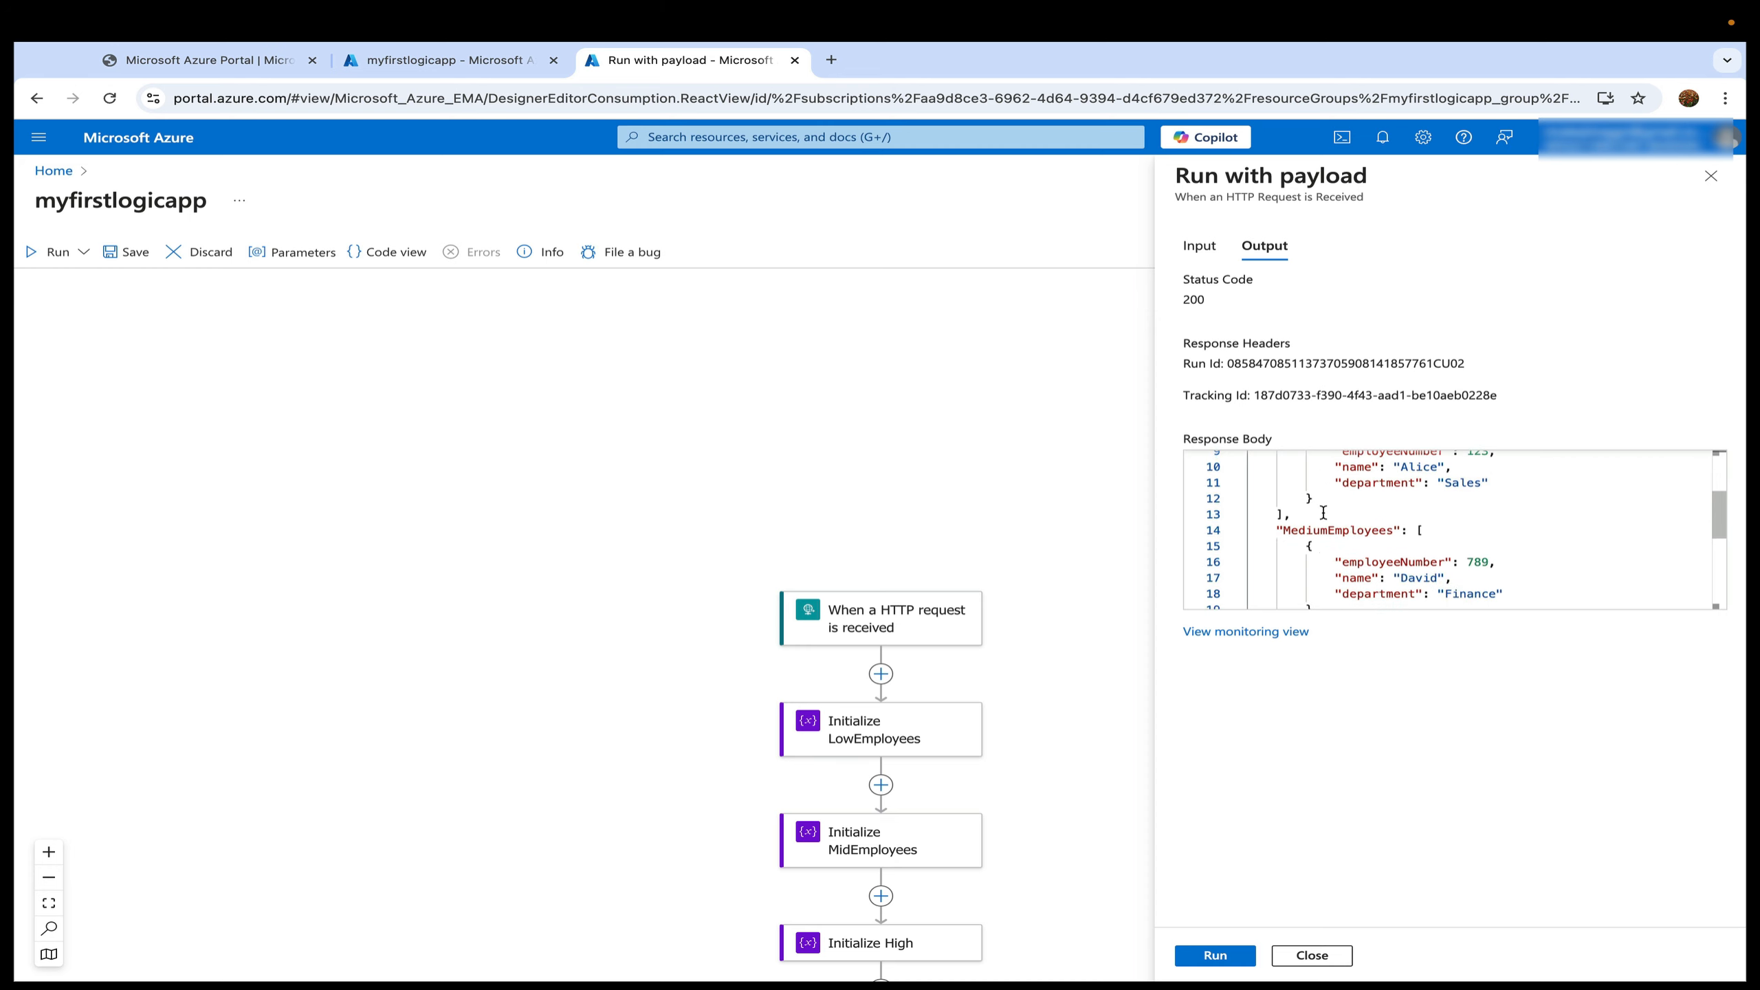
scroll(1323, 513, down, 3)
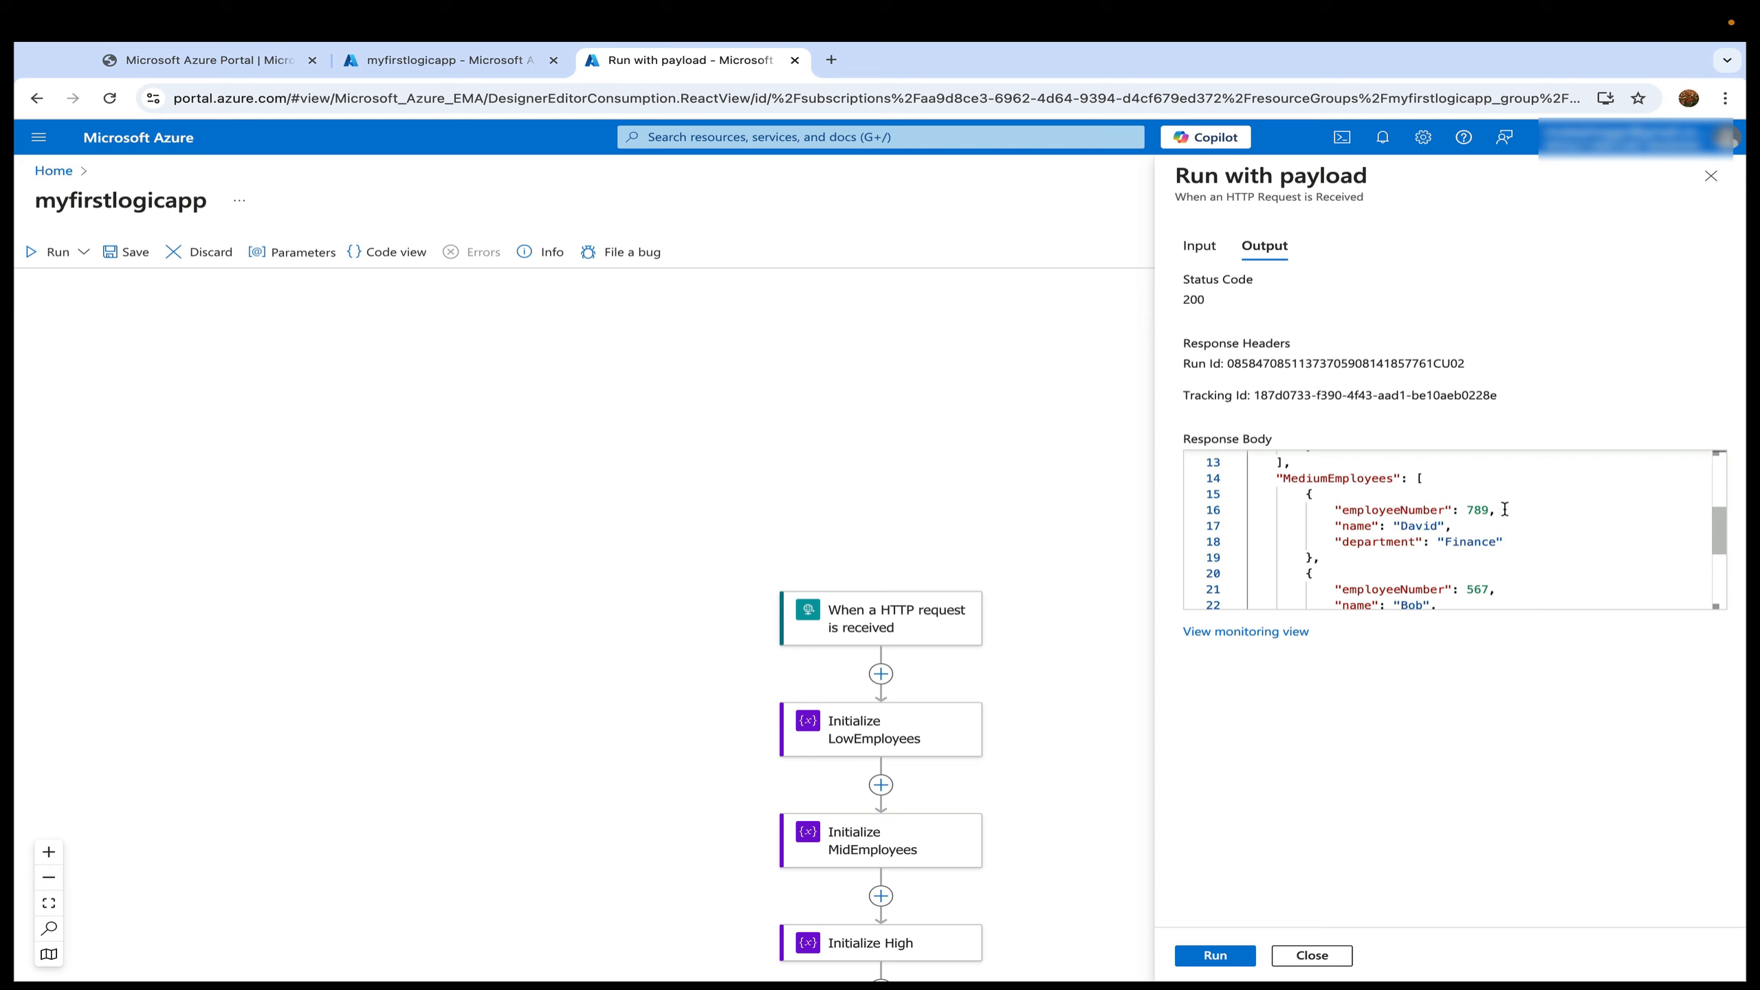